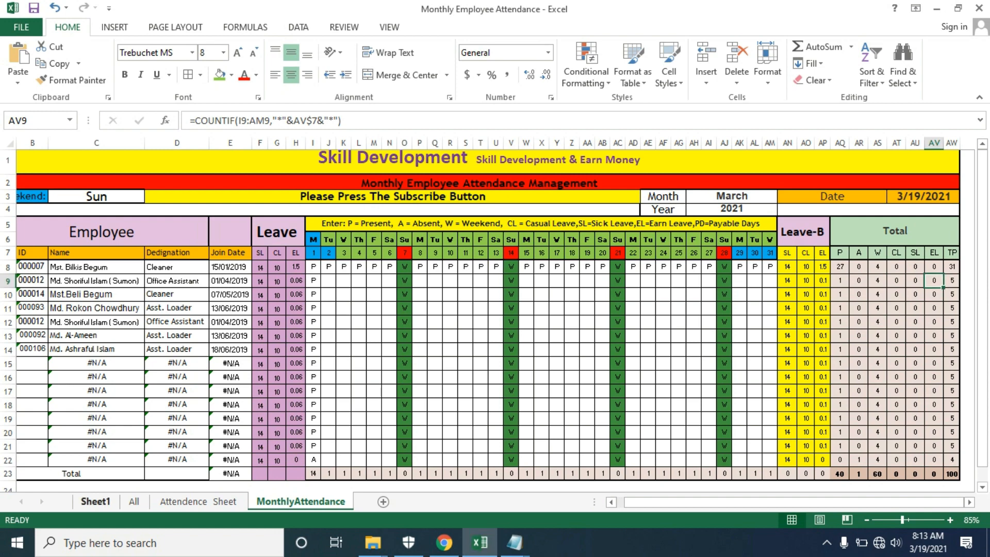
- Review the seven attendance management topics listed on Sheet1, from Attendance Sheet Design through Auto Monthly Payable Days Calculation
left_click(95, 501)
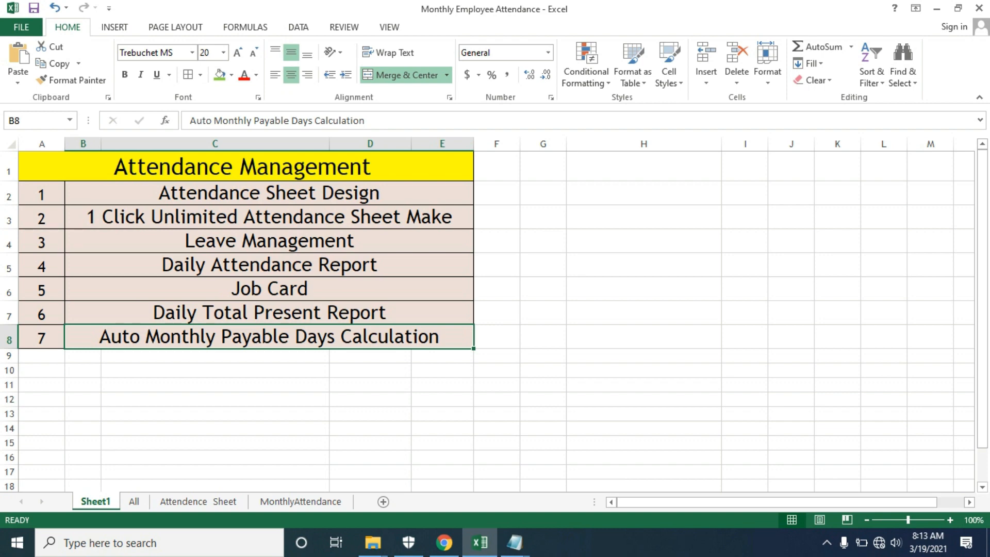
left_click(269, 192)
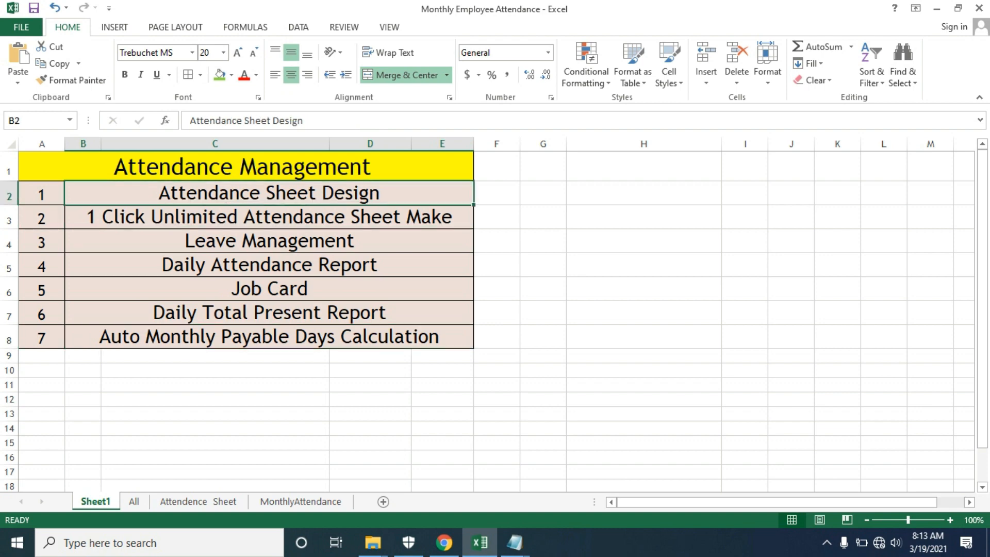
left_click(268, 216)
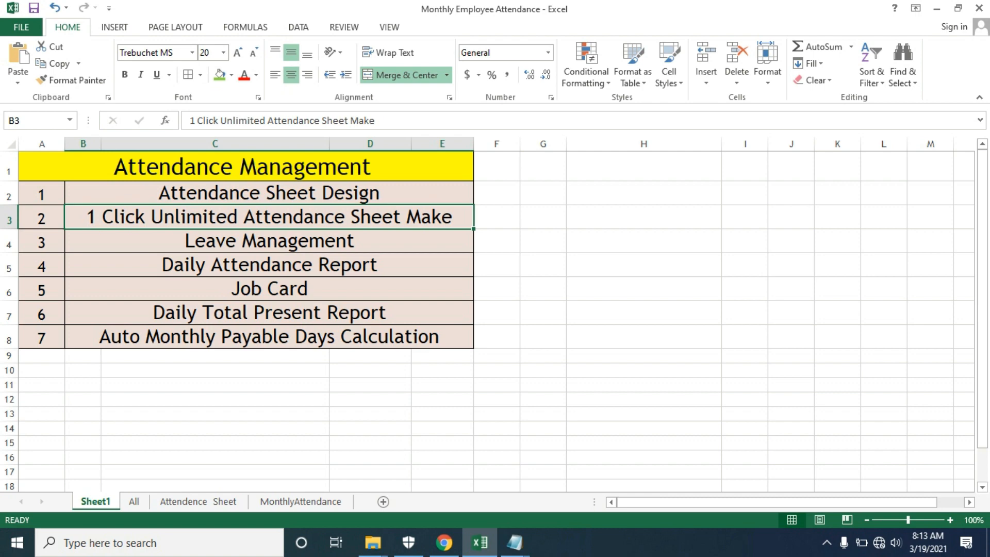
left_click(269, 240)
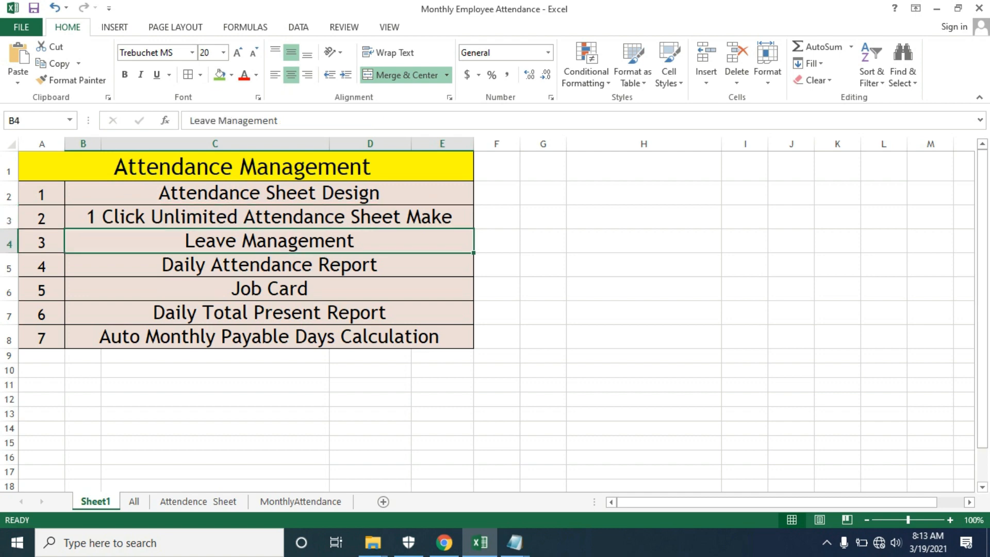
left_click(269, 265)
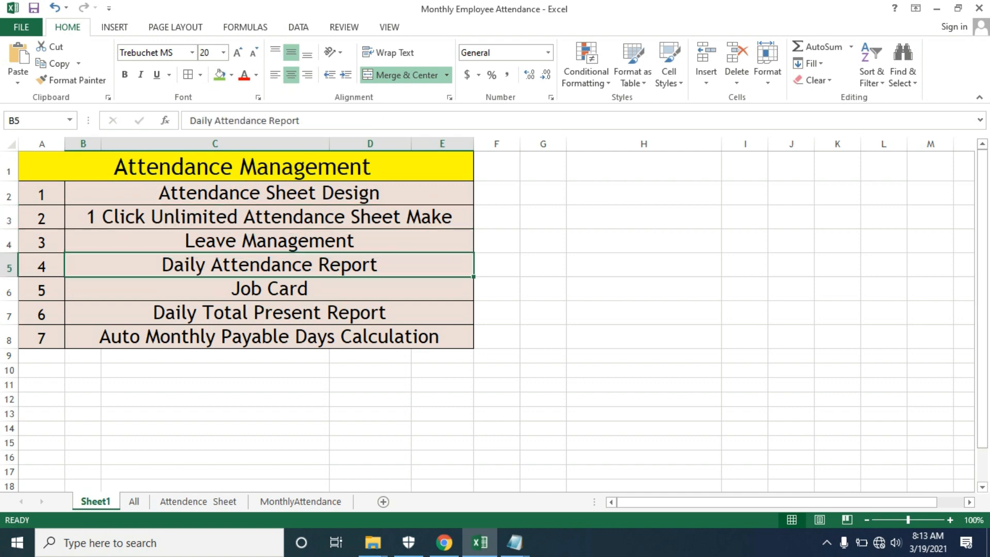
left_click(269, 289)
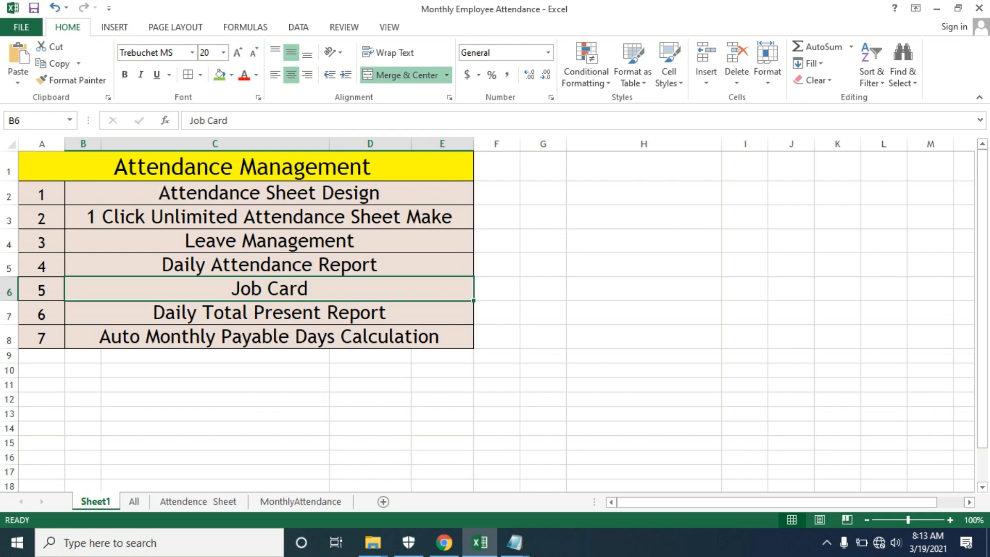
left_click(269, 312)
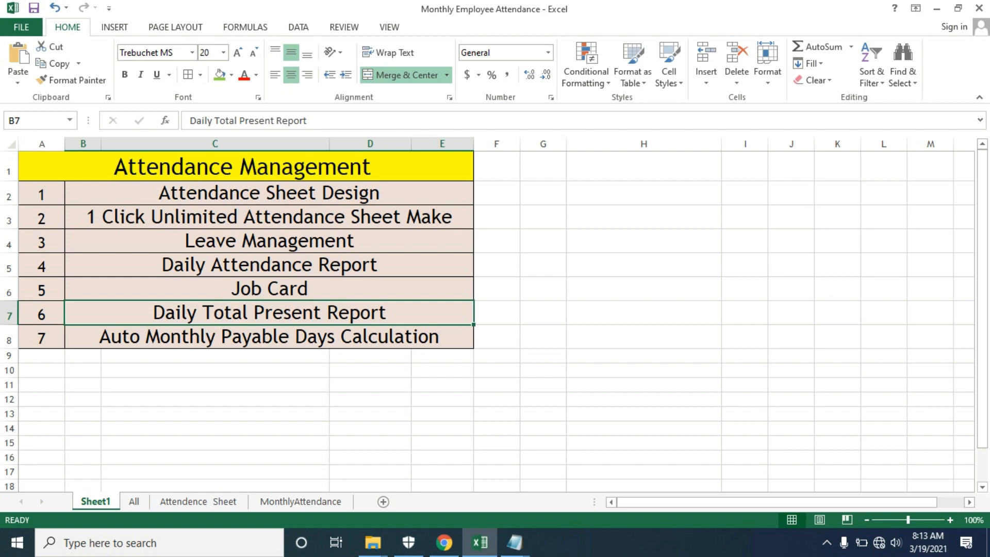
left_click(269, 336)
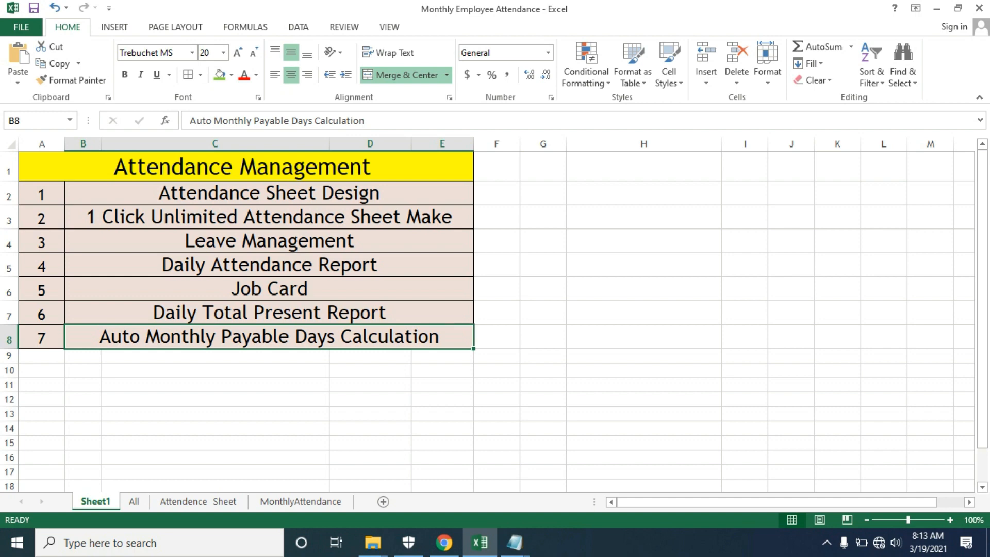
- Open the MonthlyAttendance sheet and set its weekend to Sat-Sun
left_click(300, 501)
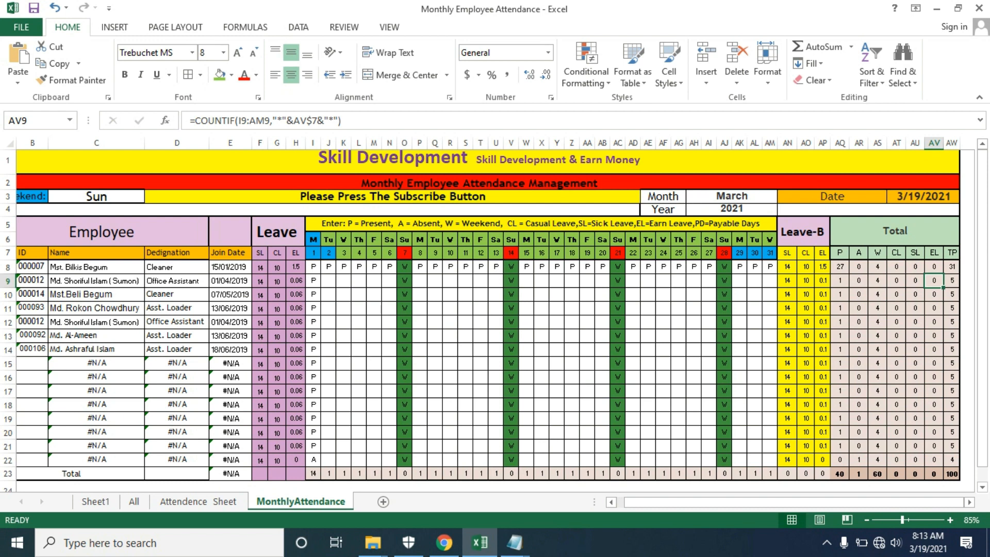
left_click(96, 196)
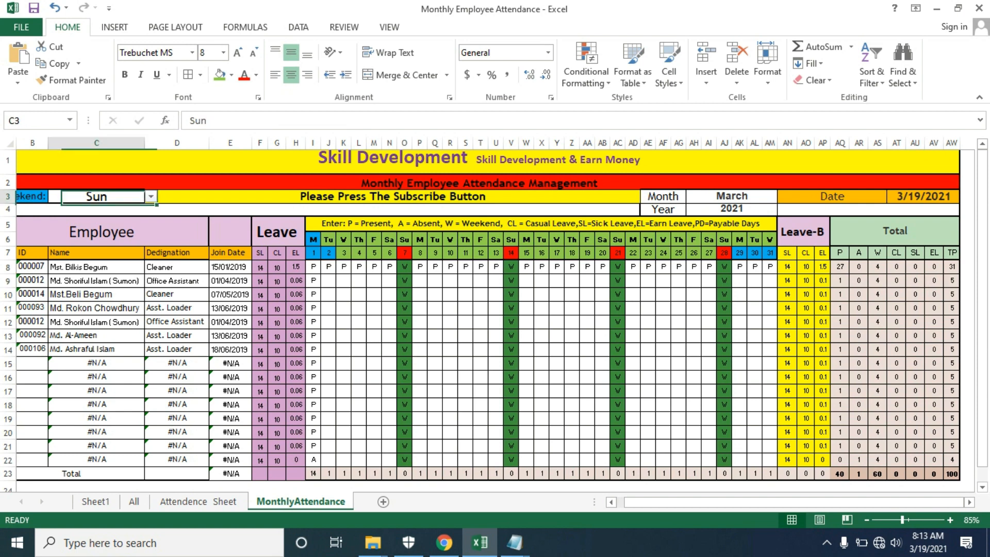
scroll(495, 322, "left", 1)
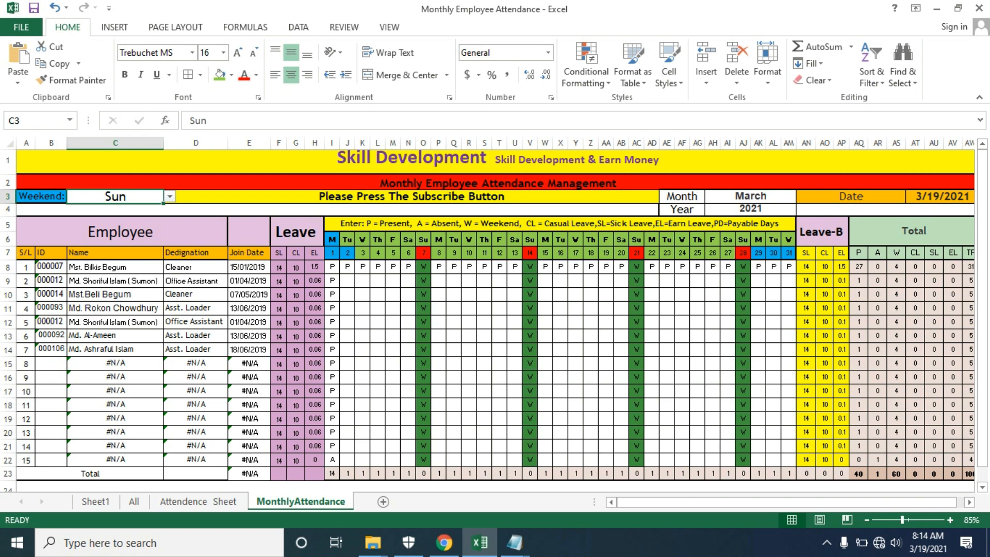
key("alt+Down")
key("Return")
- Switch the weekend of the attendance sheet to Fri-Sat and back to Sun
key("alt+Down")
key("Down")
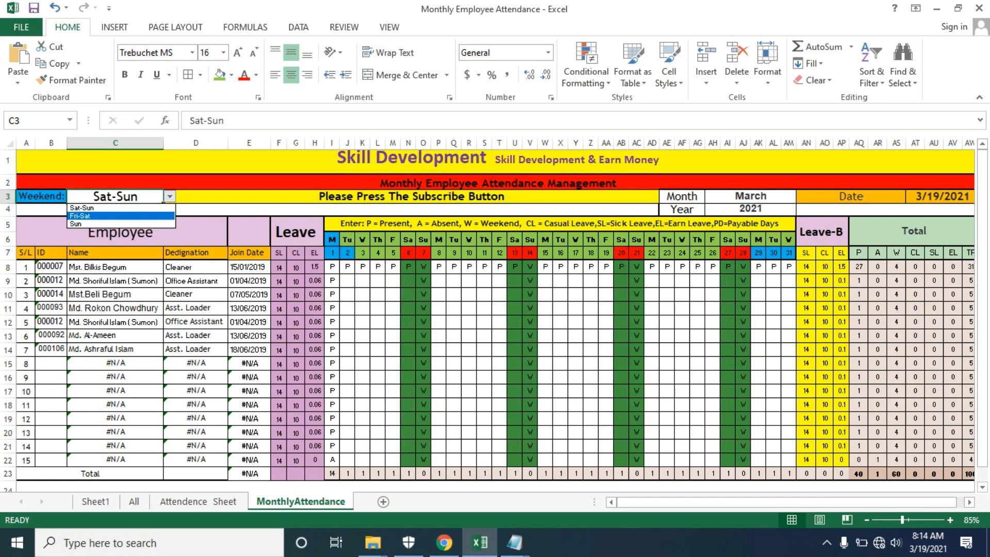
key("Return")
key("alt+Down")
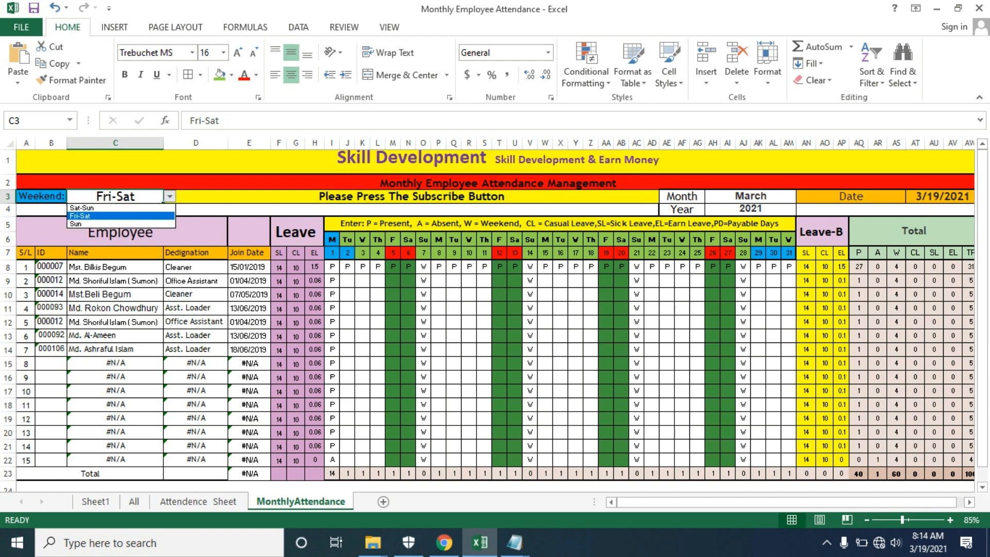
key("Down")
key("Return")
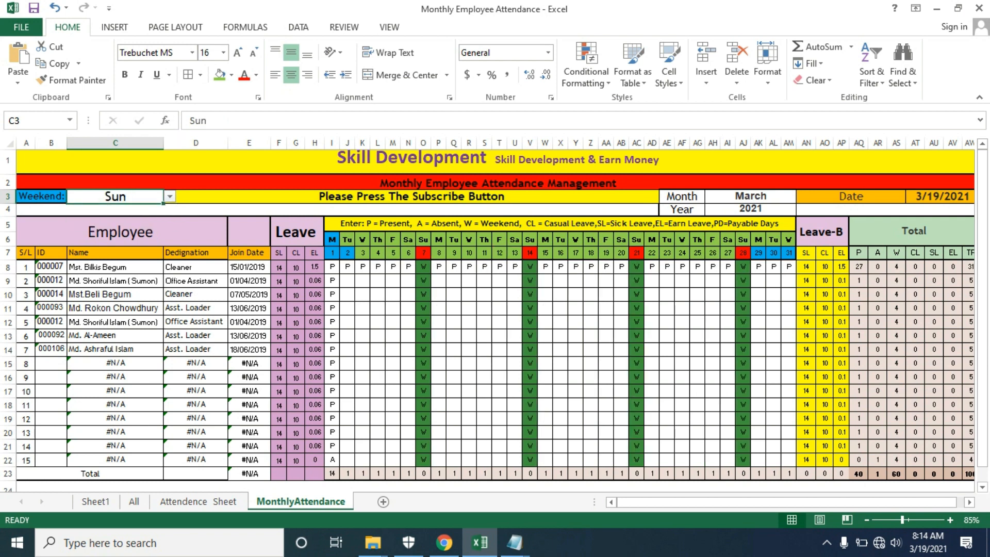
- Set the weekend to Fri-Sat and compare the highlighted days with the March 2021 system calendar
key("alt+Down")
key("Up")
key("Up")
key("Down")
key("Escape")
key("alt+Down")
key("Down")
key("Return")
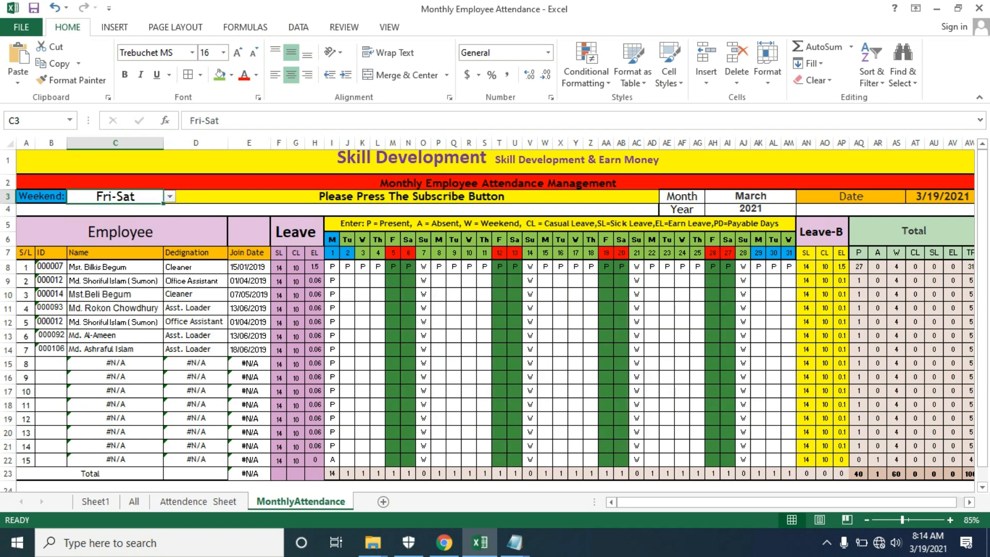
left_click(928, 542)
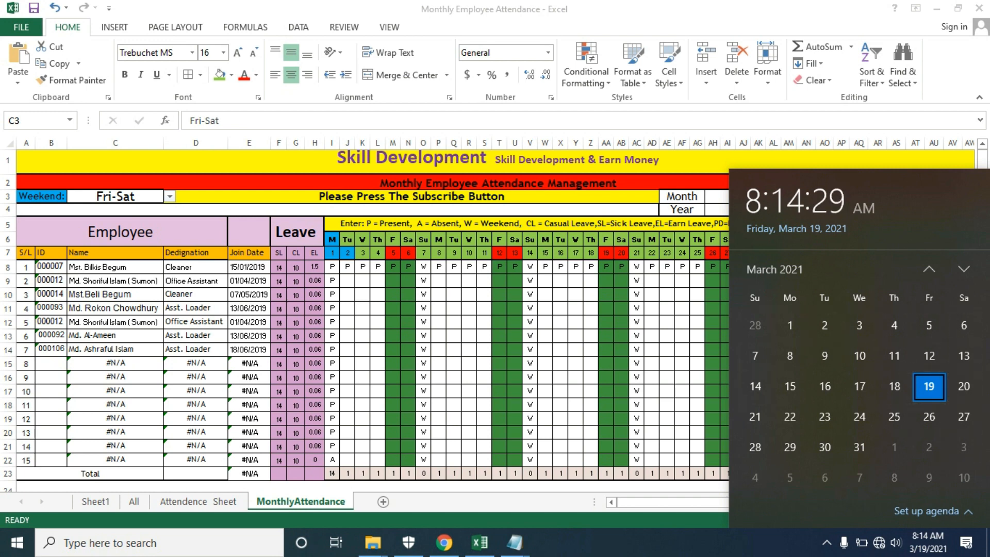
key("Escape")
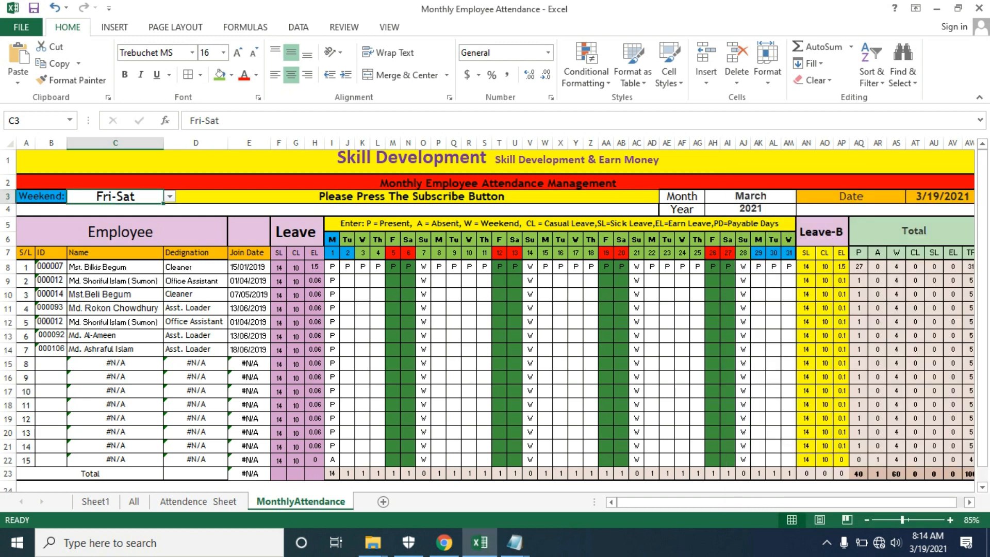
- Set the weekend of the attendance sheet to Sun
key("alt+Down")
key("Down")
key("Return")
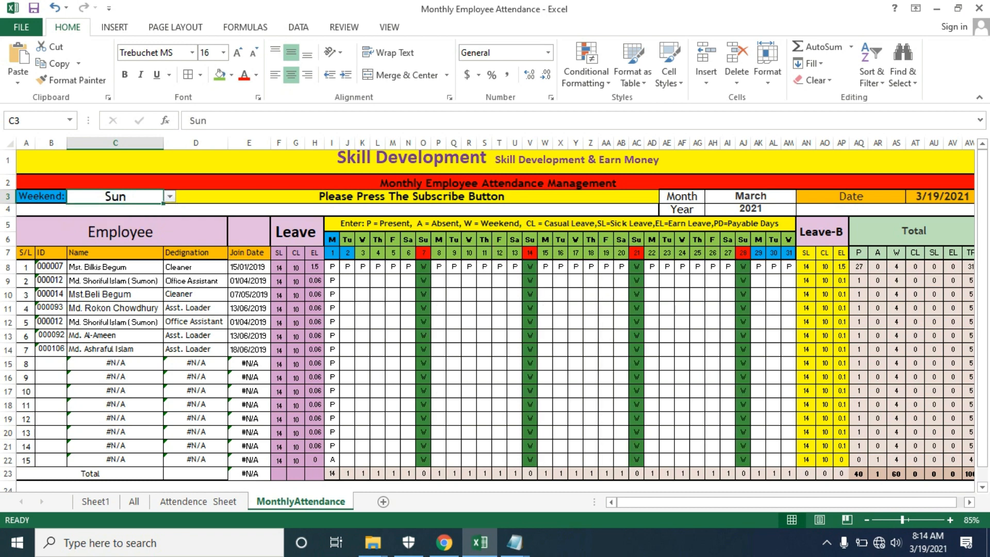
- Set the attendance sheet's month to April
left_click(750, 196)
key("alt+Down")
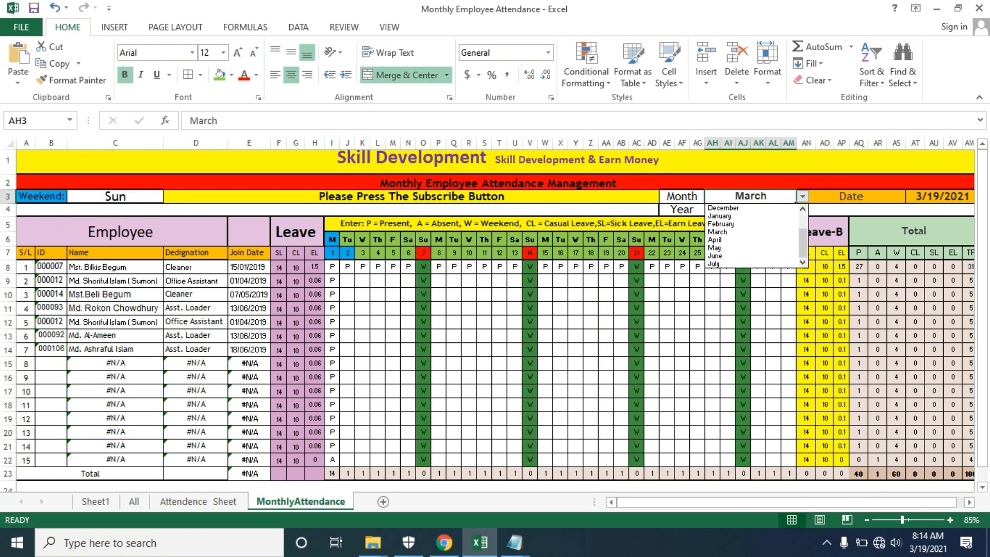
key("Down")
key("Return")
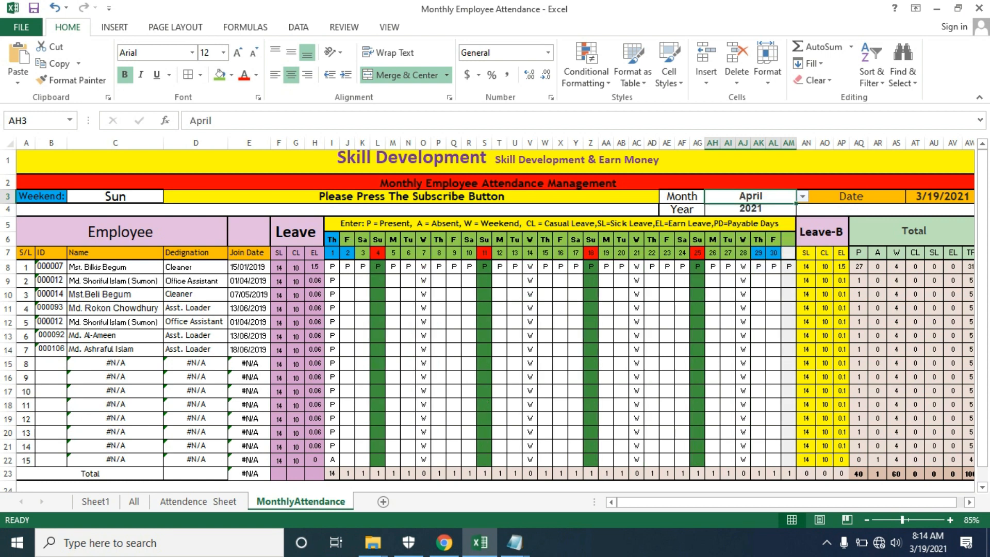
- Set the attendance year to 2022 and check the highlighted Sunday dates in the day header row
left_click(750, 208)
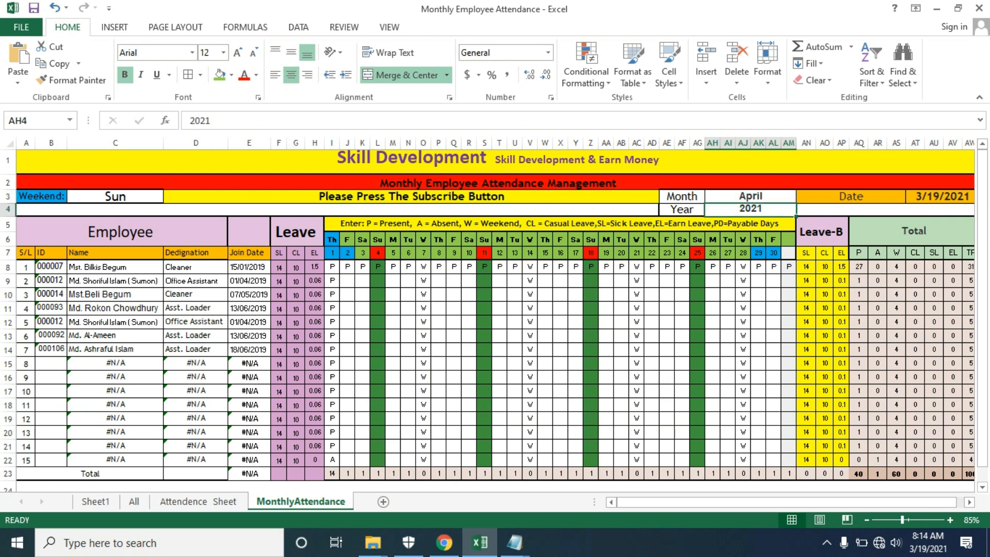
double_click(758, 208)
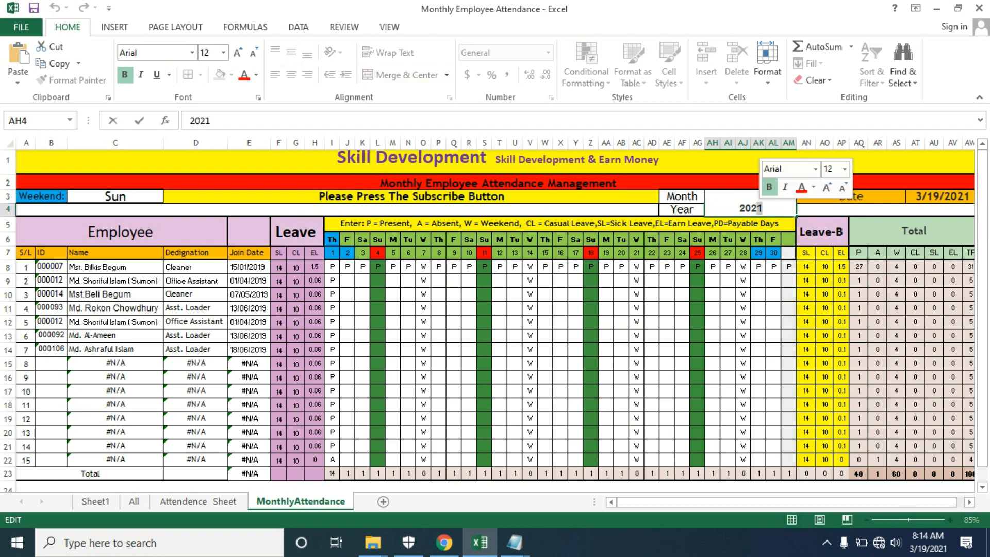
key("BackSpace")
type("2")
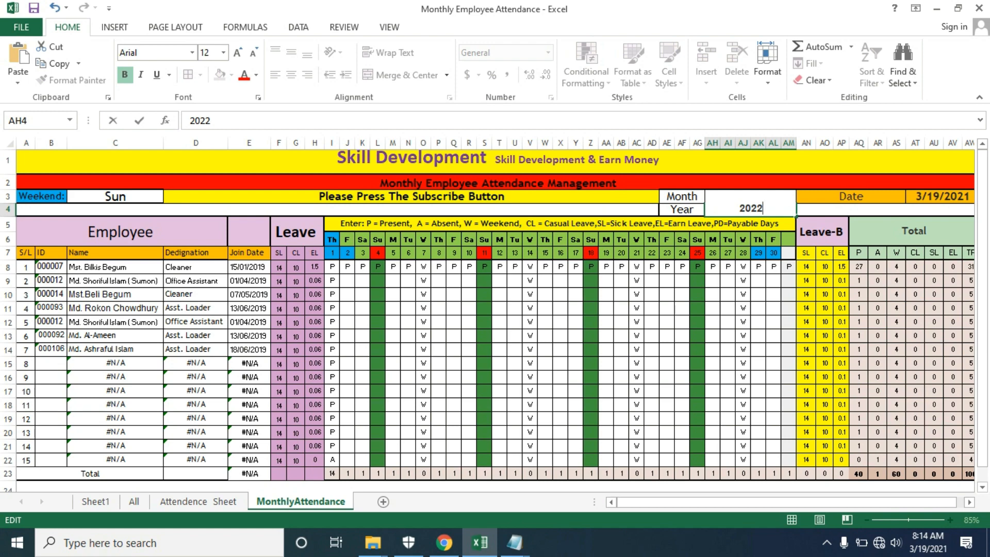
key("Return")
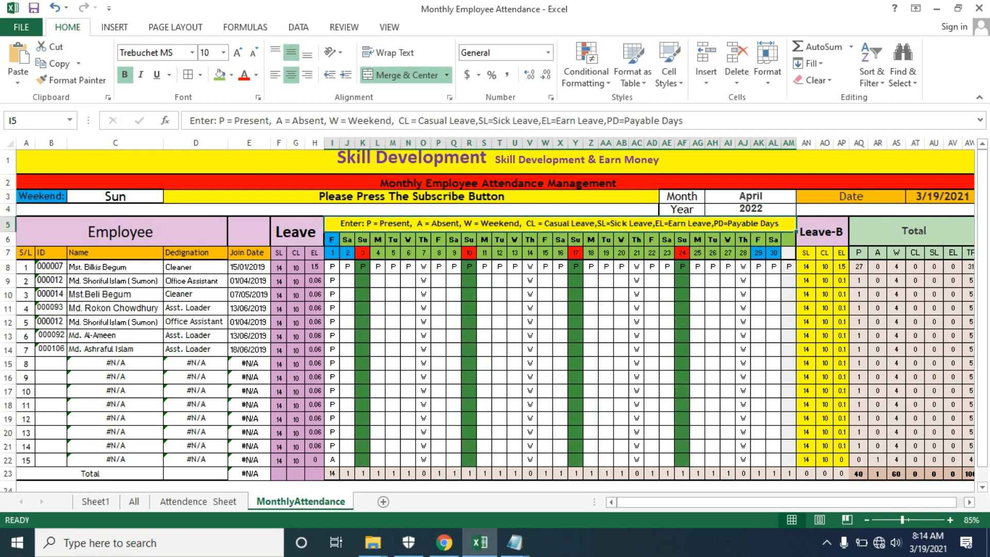
left_click_drag(363, 253, 424, 252)
left_click(470, 254)
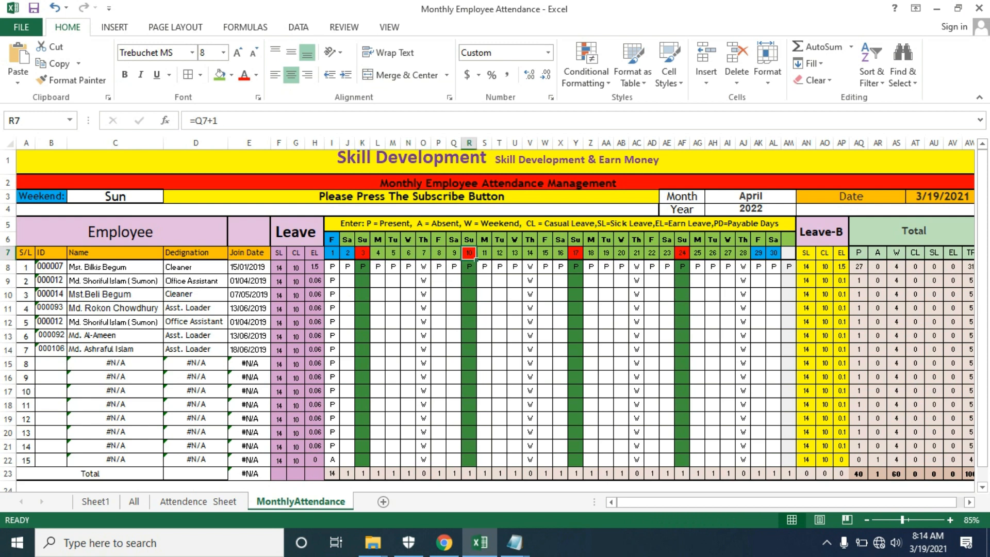
left_click(575, 253)
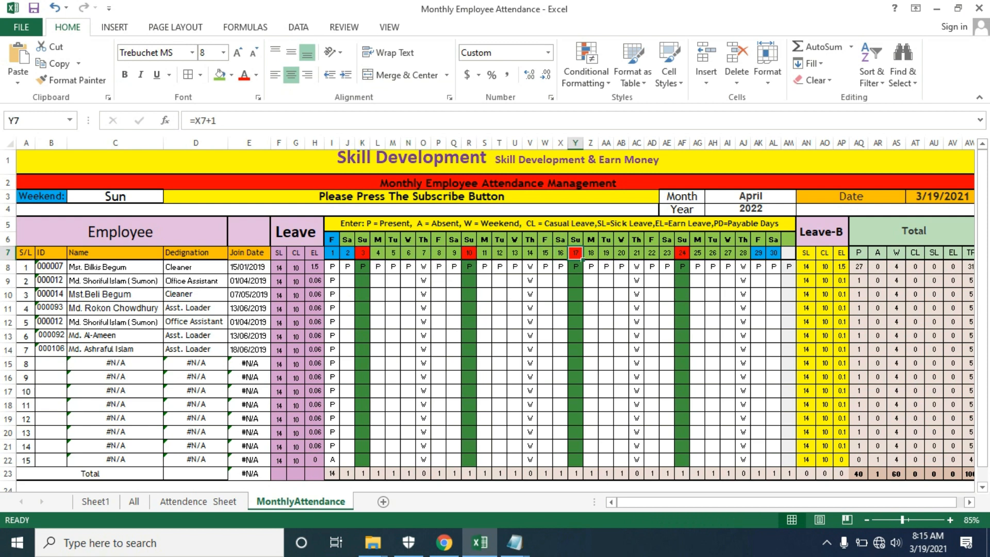
- Set the attendance year to 2021 and the month to March
left_click(757, 208)
double_click(760, 209)
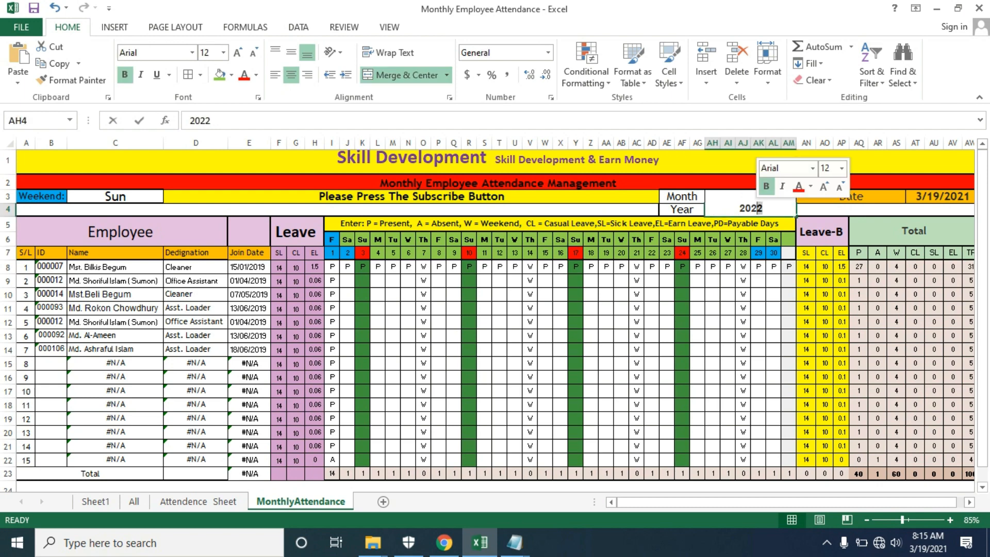
type("1")
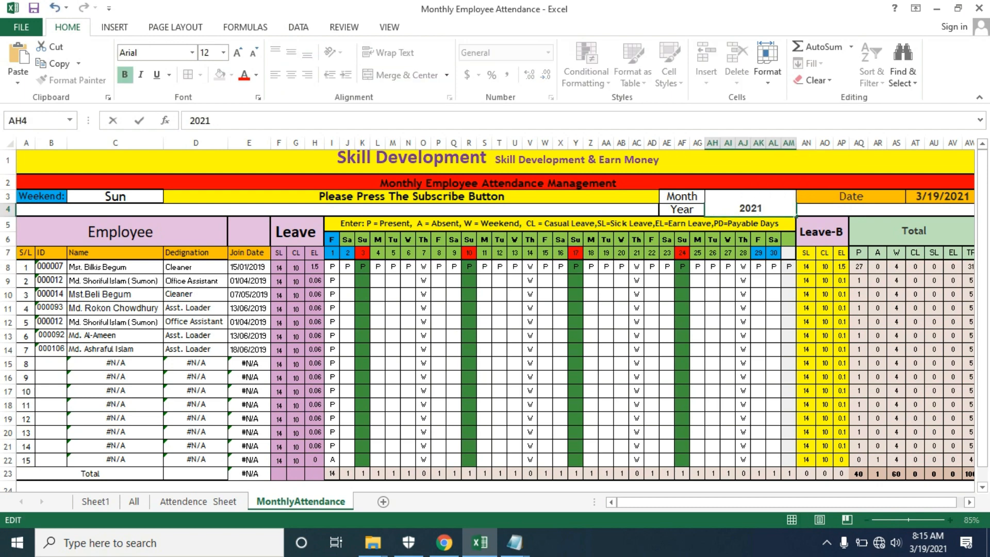
key("Return")
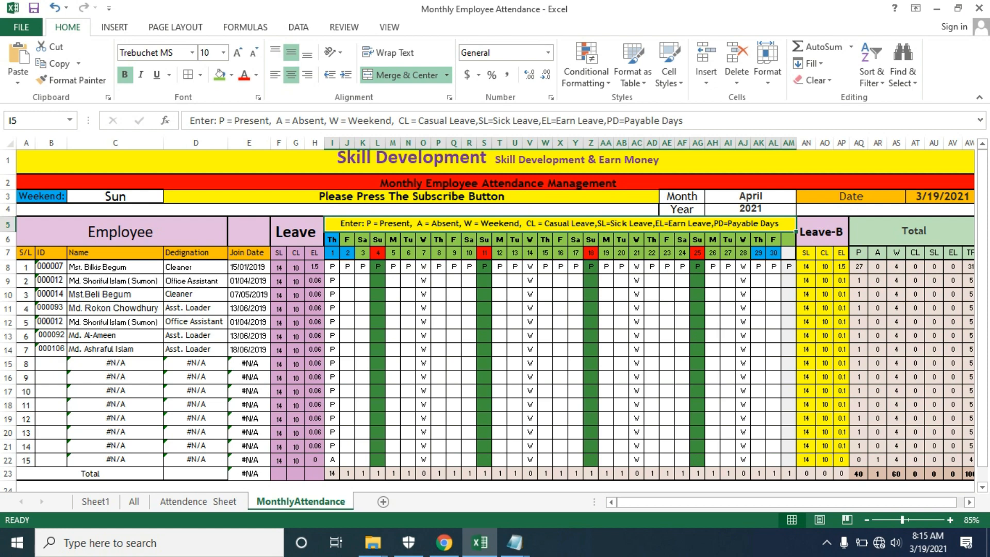
left_click(750, 196)
left_click(802, 196)
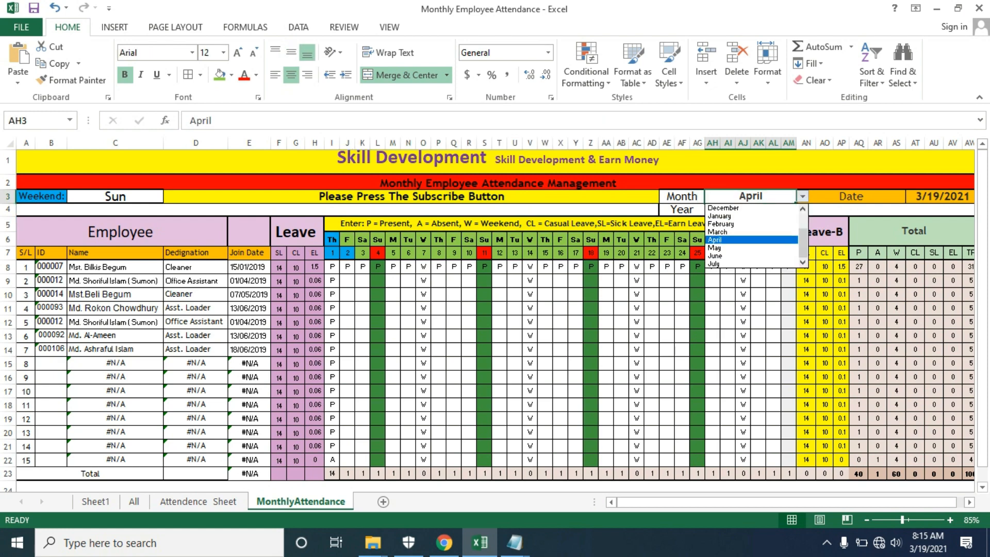
key("Return")
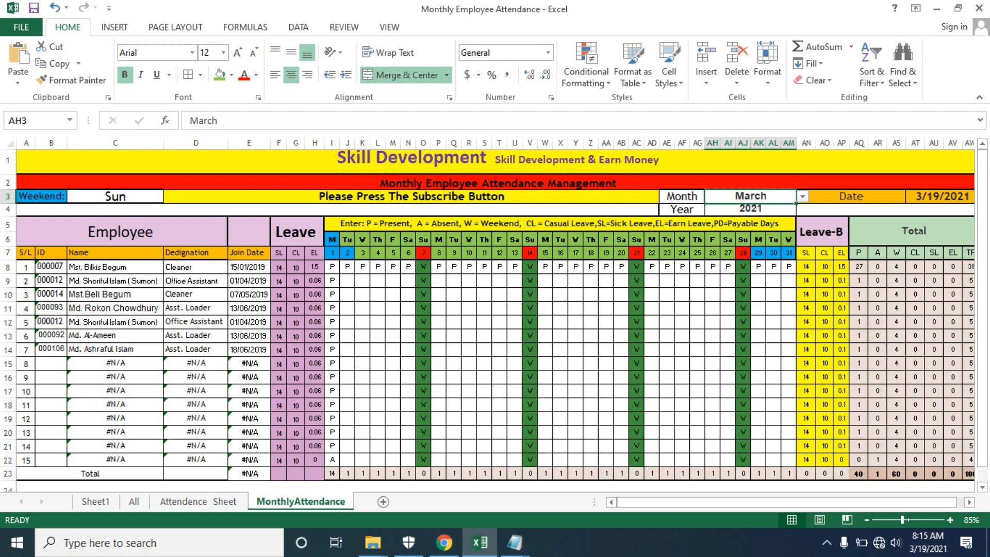
- Examine the first employee's leave entitlements and the formula that calculates the EL leave in cell H8
left_click(278, 267)
left_click(314, 267)
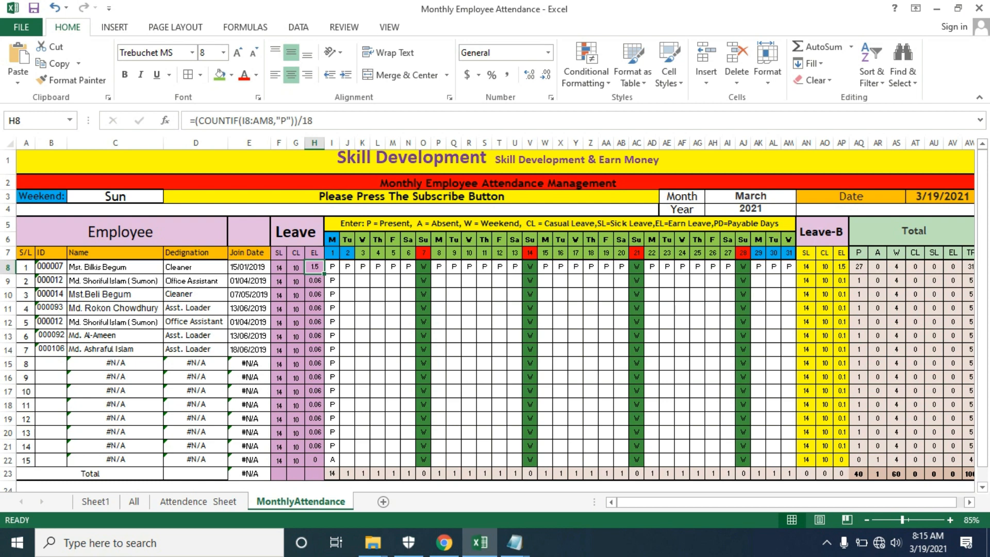
left_click(348, 294)
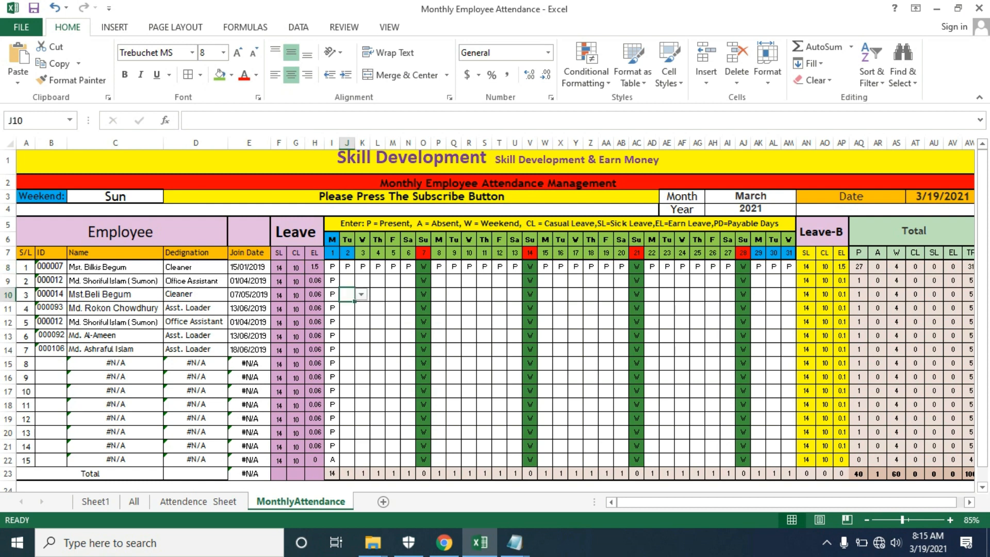
left_click(314, 266)
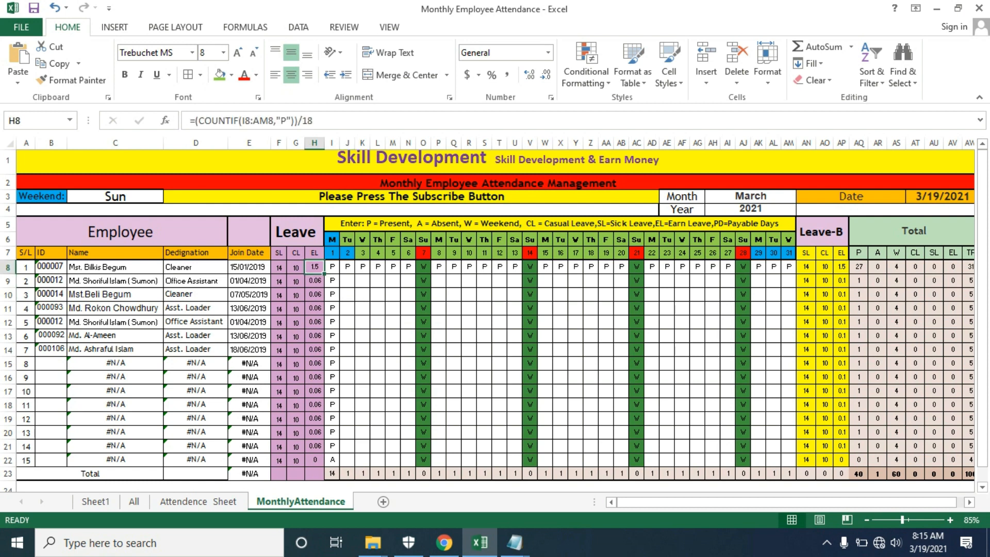
- Mark the first employee absent (A) on 10 and 12 March in the attendance grid
left_click(469, 267)
left_click(482, 266)
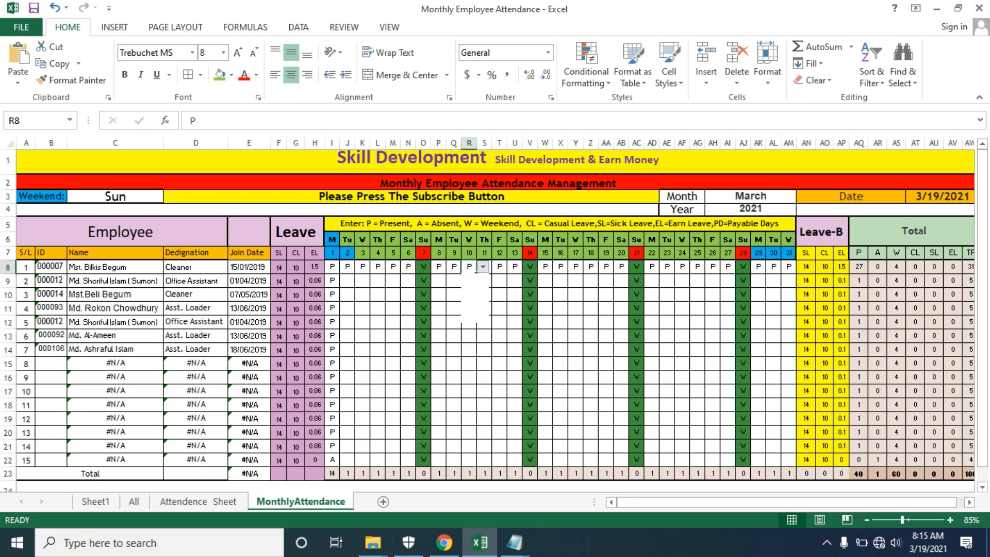
left_click(467, 286)
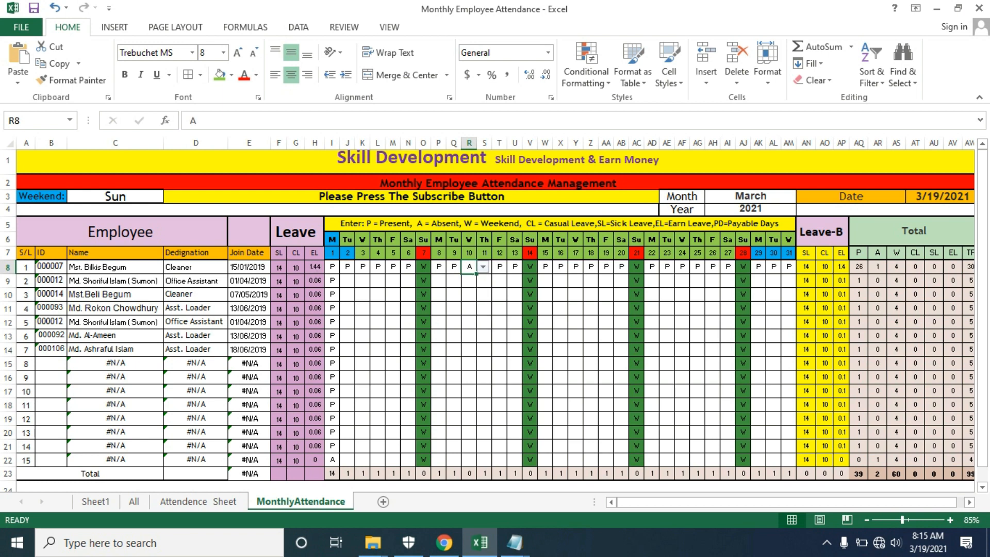
left_click(499, 267)
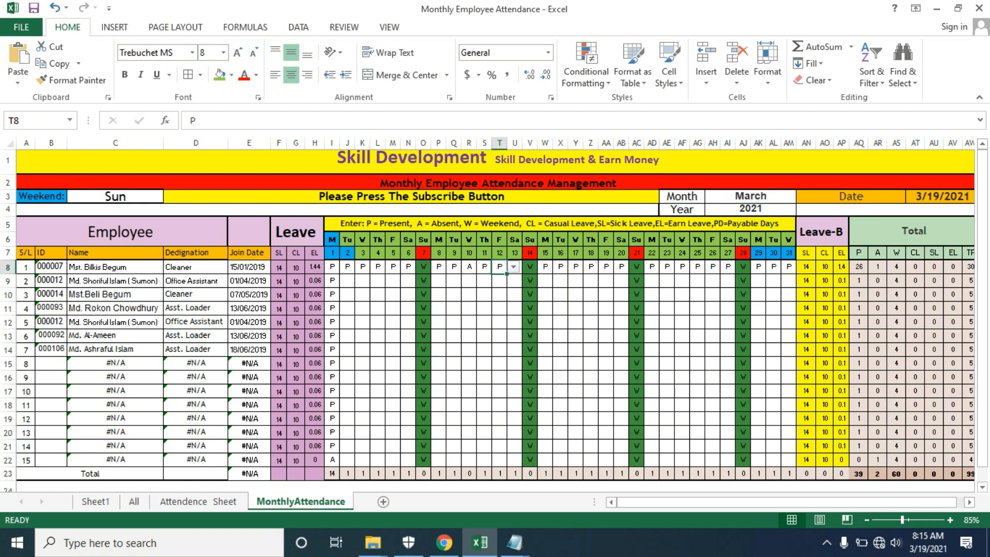
left_click(513, 267)
left_click(500, 286)
left_click(499, 307)
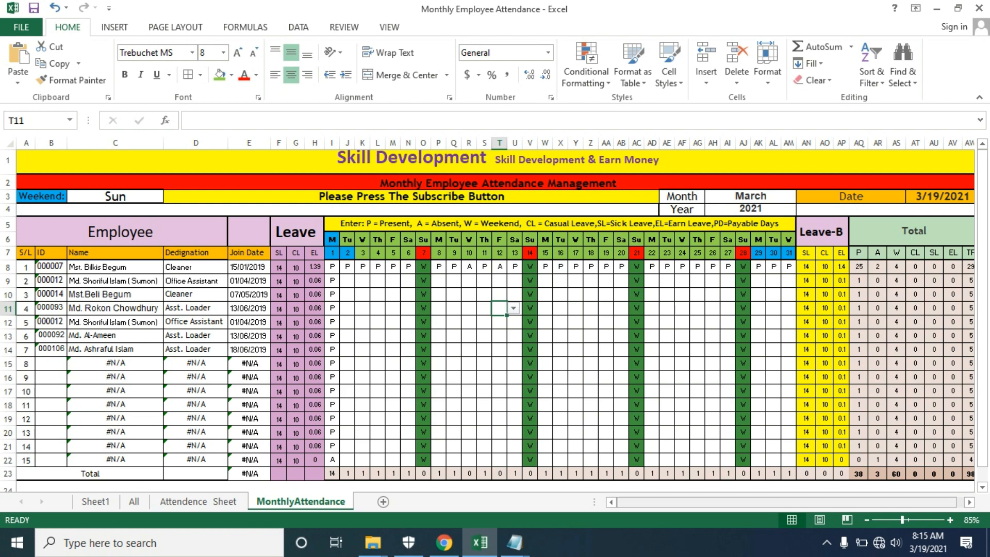
- Check the formula behind the date beside the Date label, leaving it as it is
left_click_drag(788, 502, 797, 502)
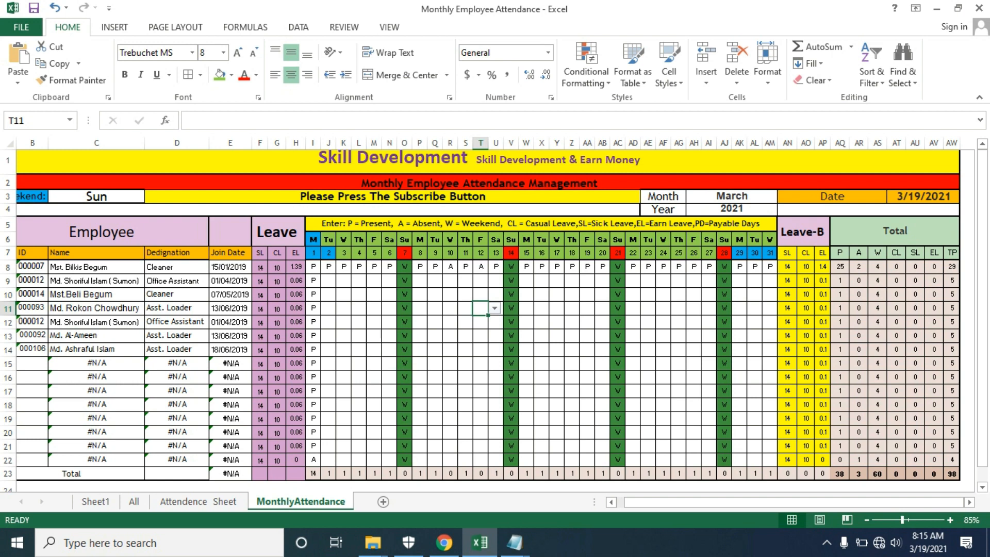
double_click(923, 196)
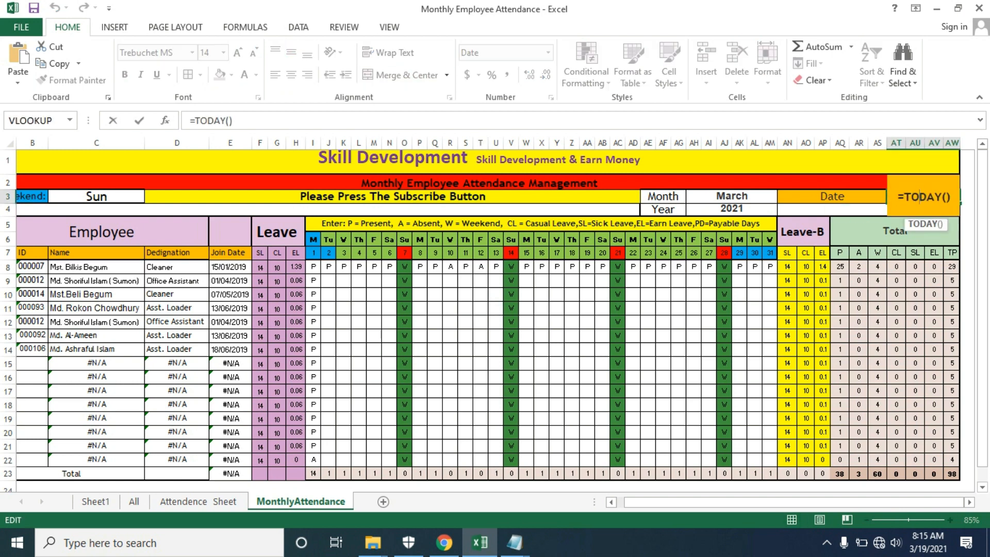
key("Return")
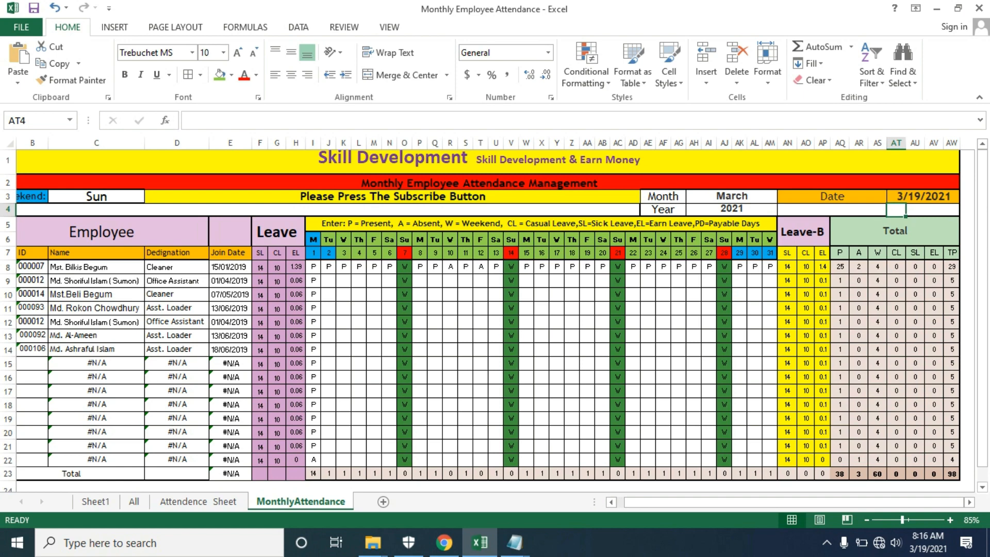
- Examine the TP totals column and the first employee's absence total against the absence marked on 12 March
scroll(489, 310, "right", 2)
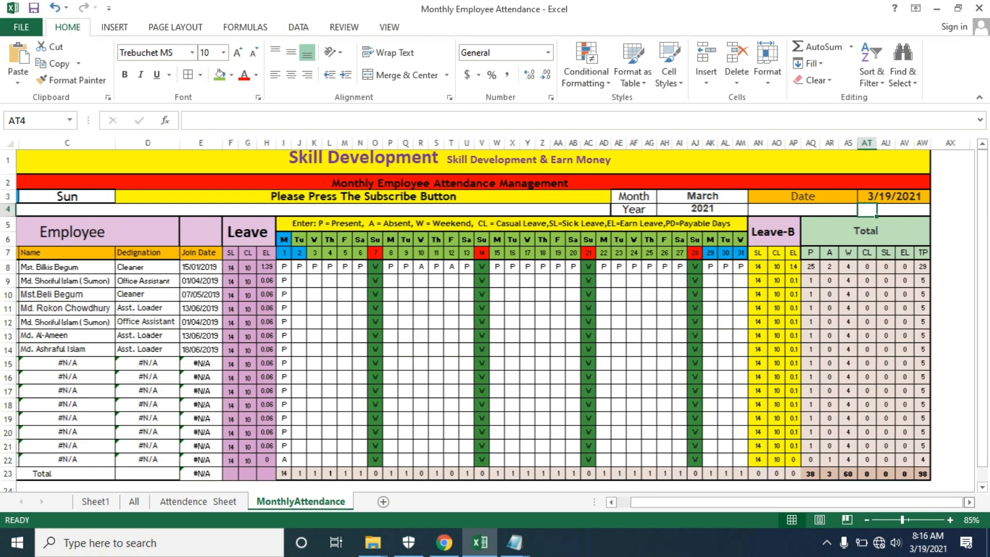
left_click_drag(823, 252, 823, 459)
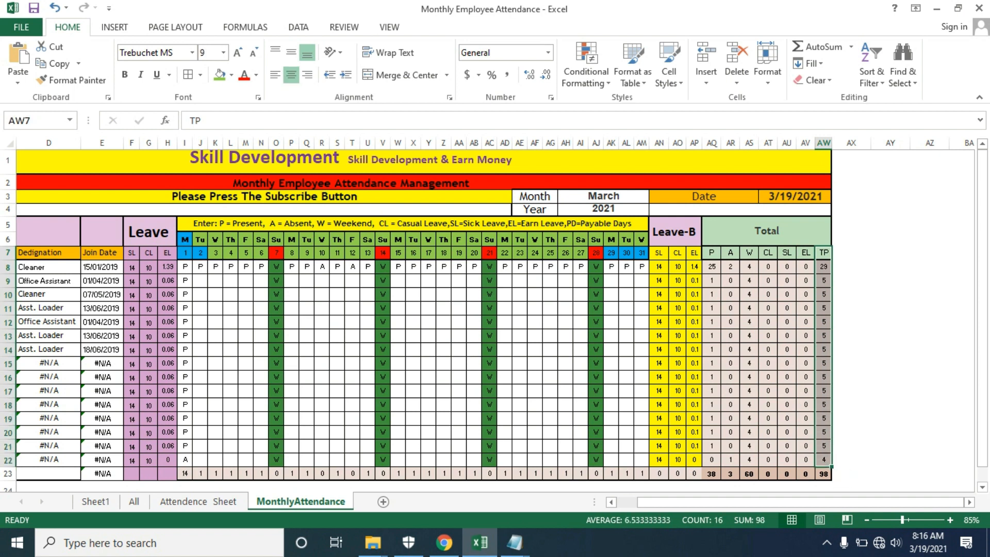
left_click(730, 267)
left_click(353, 266)
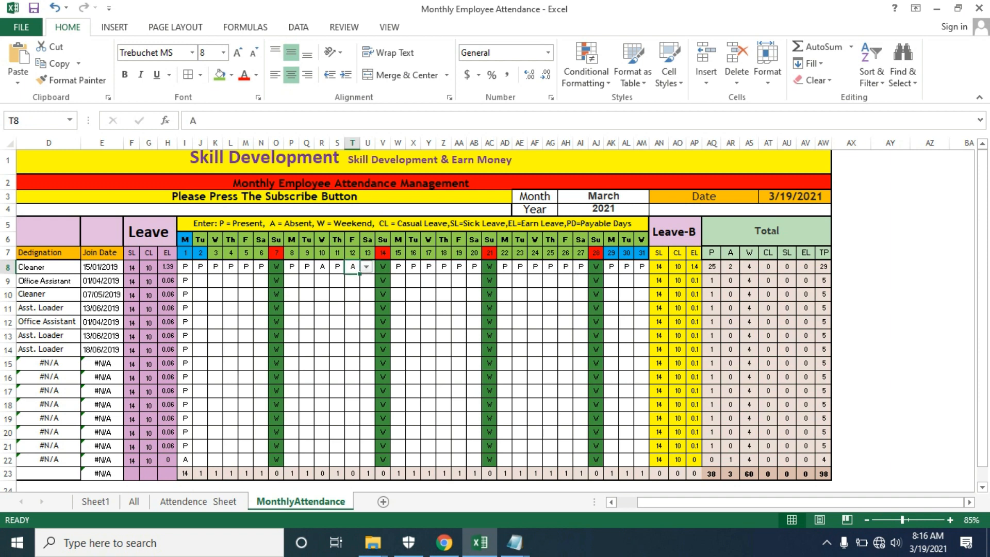
left_click(337, 294)
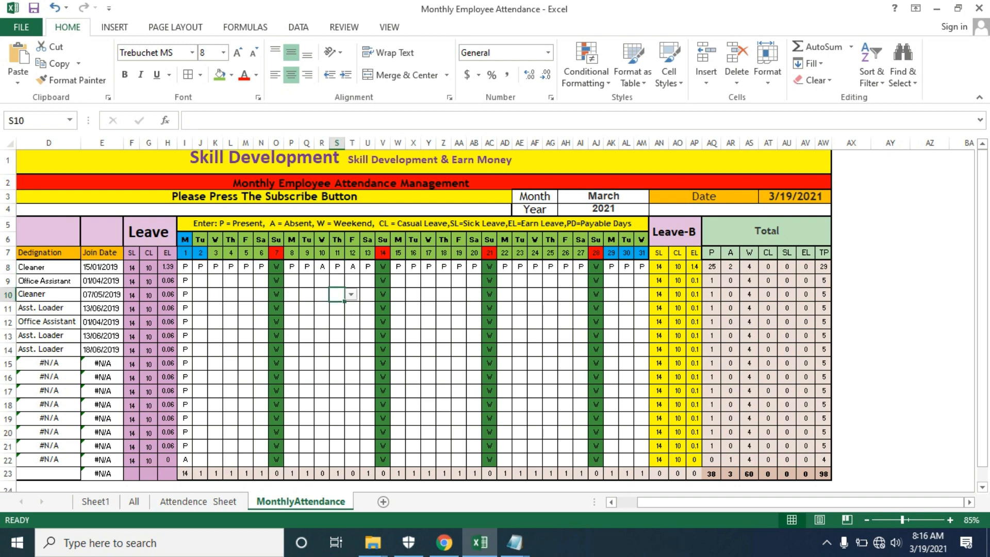
- Mark the first employee's attendance on 5 March as casual leave (CL)
left_click(246, 266)
left_click(260, 266)
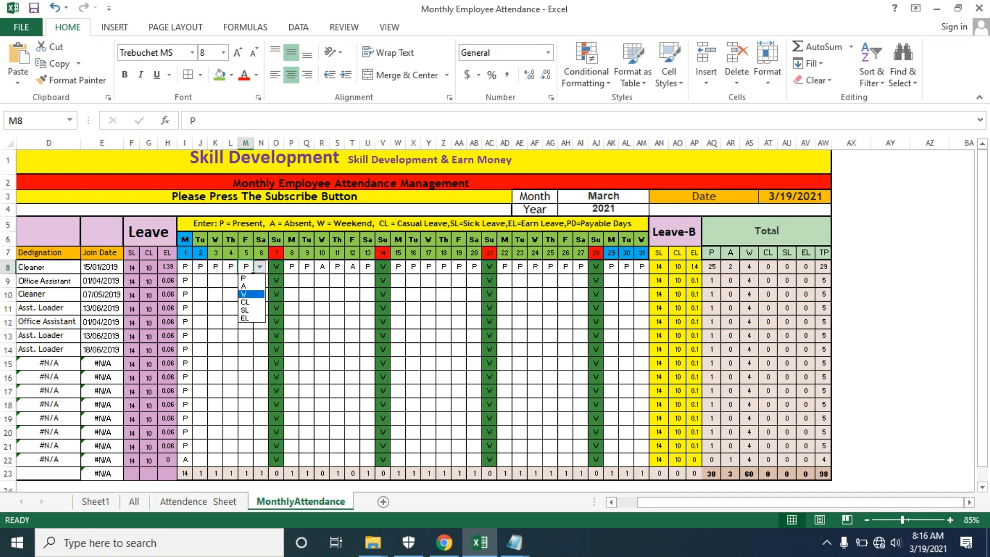
key("Return")
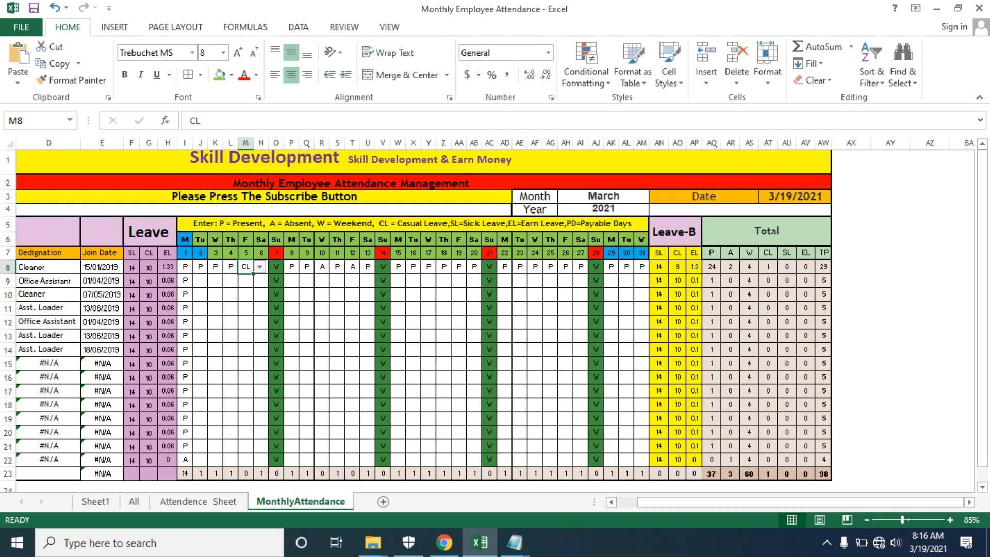
- Review the Attendance Sheet Design entry in Sheet1's feature list, and bring up the Attendence Sheet worksheet with its block selection cleared
left_click_drag(831, 502, 796, 502)
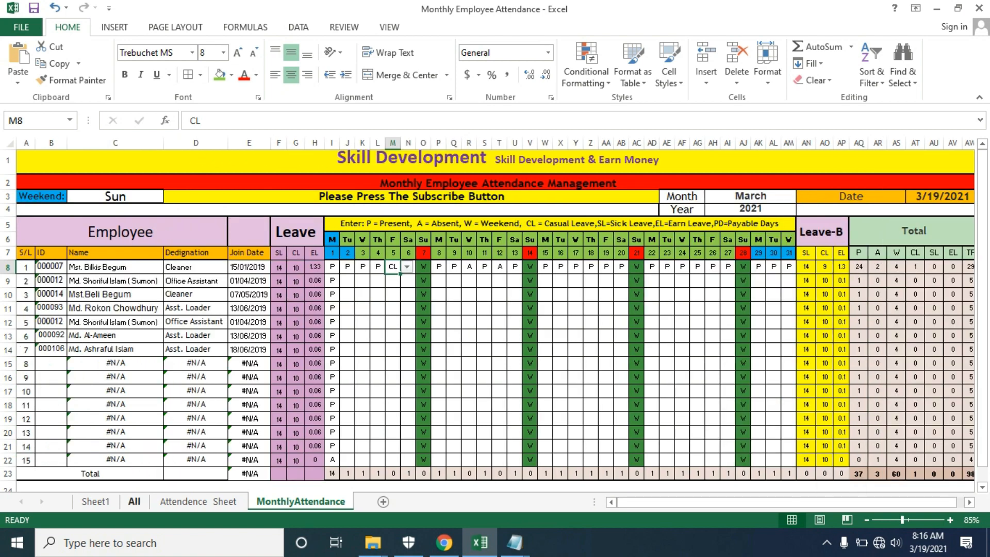
left_click(95, 502)
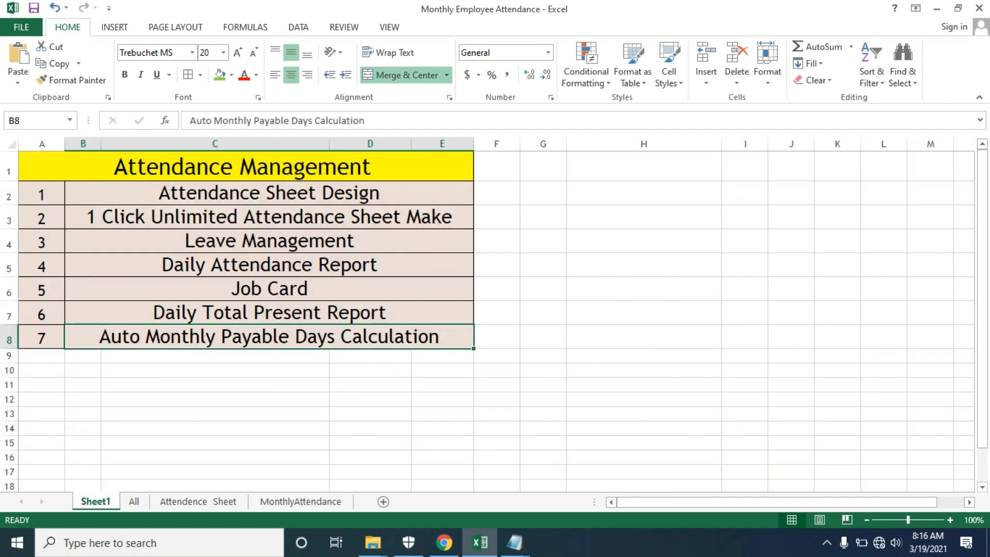
left_click(268, 193)
left_click(199, 502)
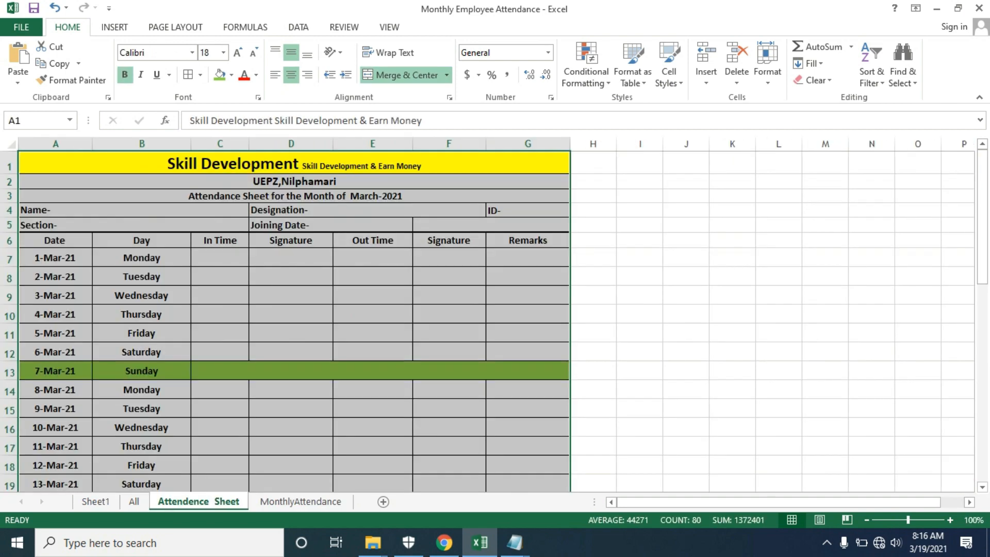
left_click(685, 225)
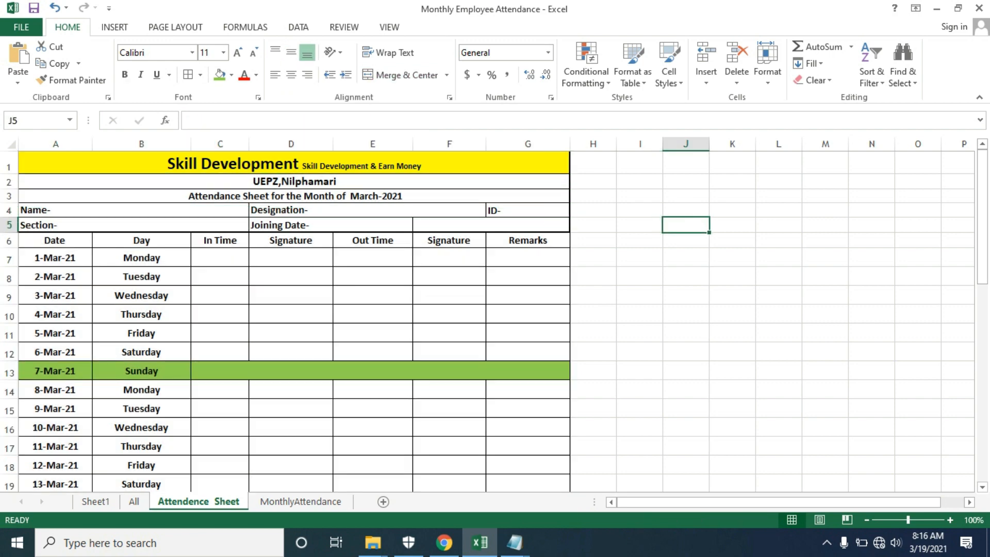
- Examine the attendance form's title lines and its Name, Designation, ID, Section and Joining Date fields
left_click(293, 163)
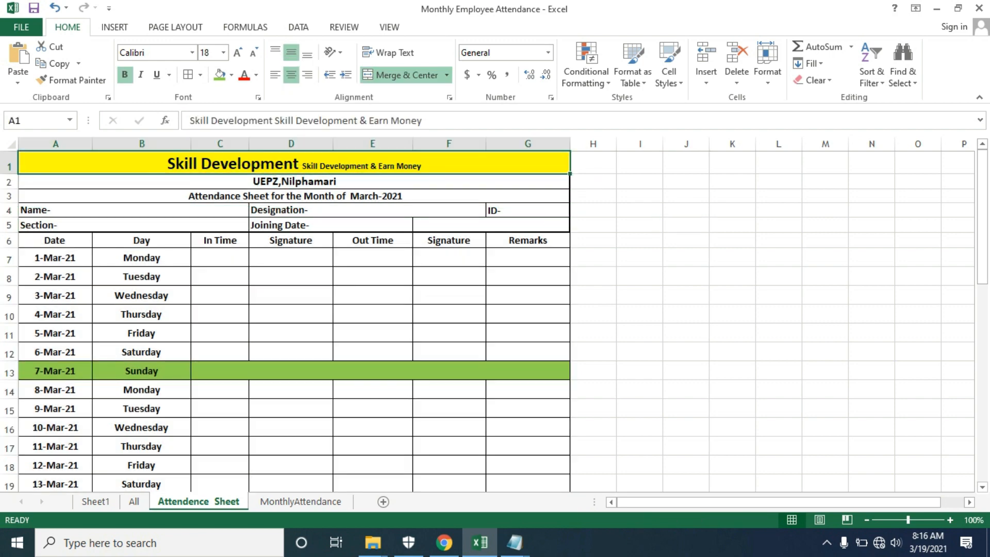
left_click(294, 181)
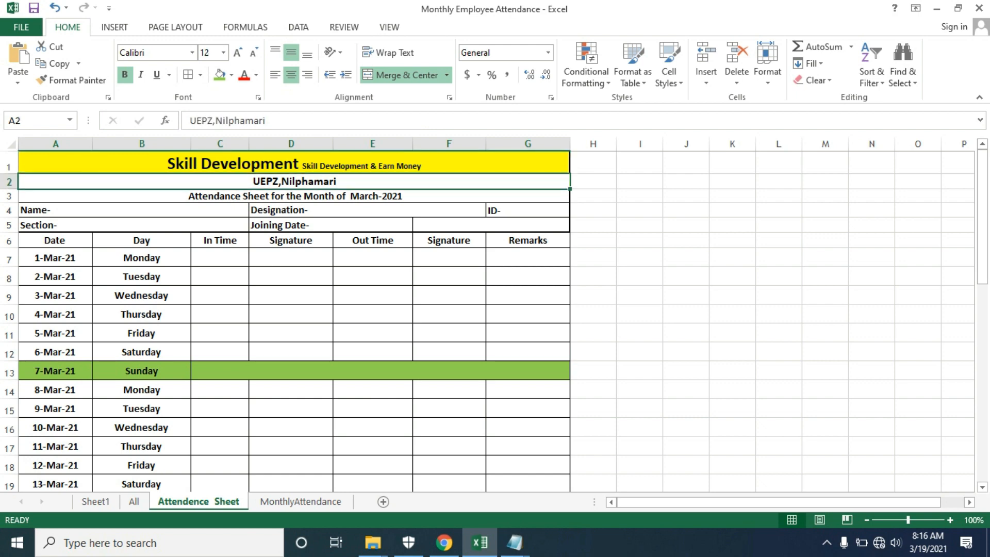
left_click(294, 196)
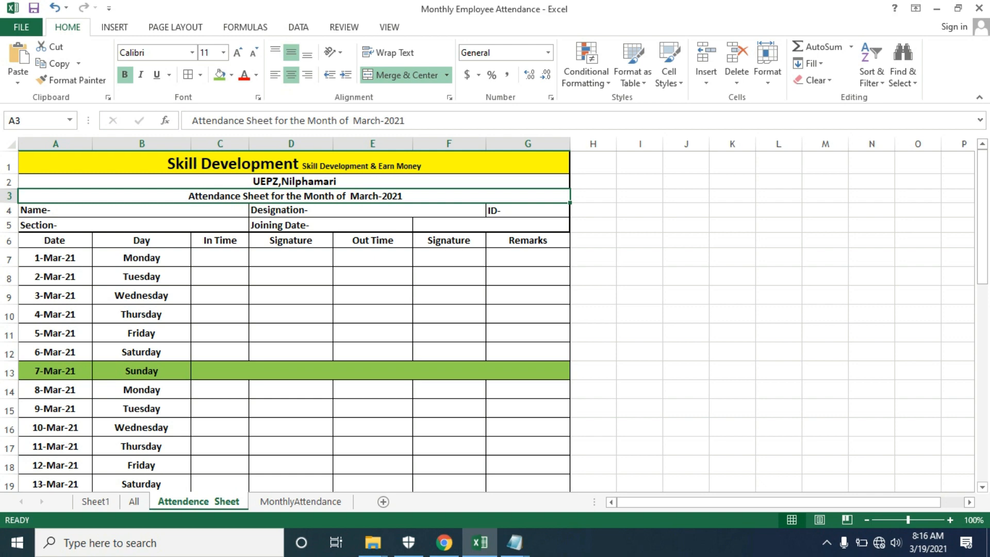
left_click(133, 211)
left_click(367, 210)
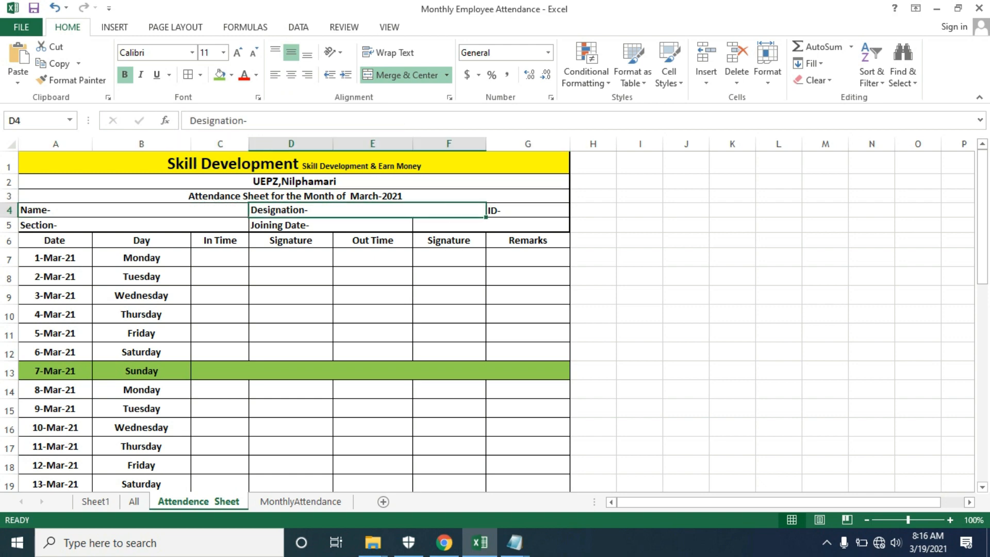
left_click(528, 210)
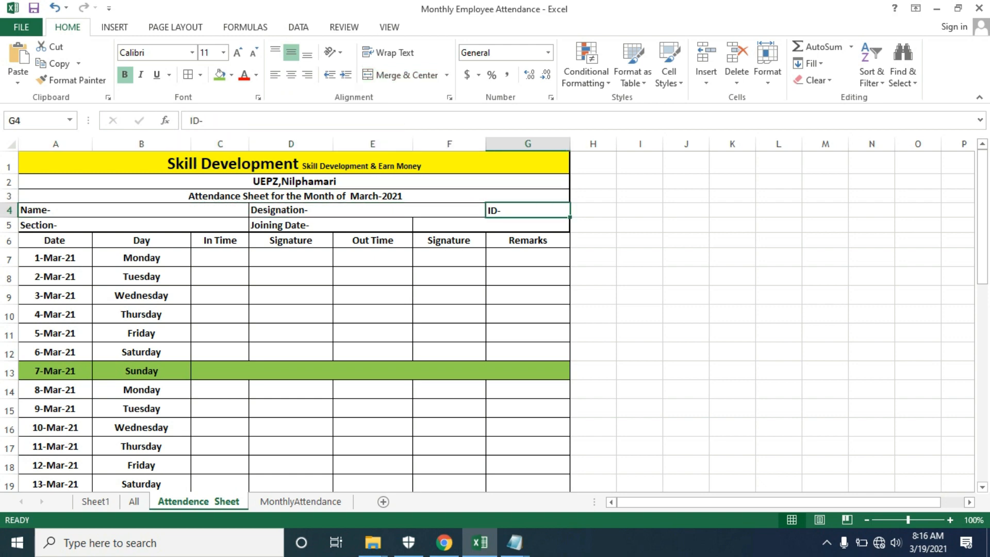
left_click(133, 225)
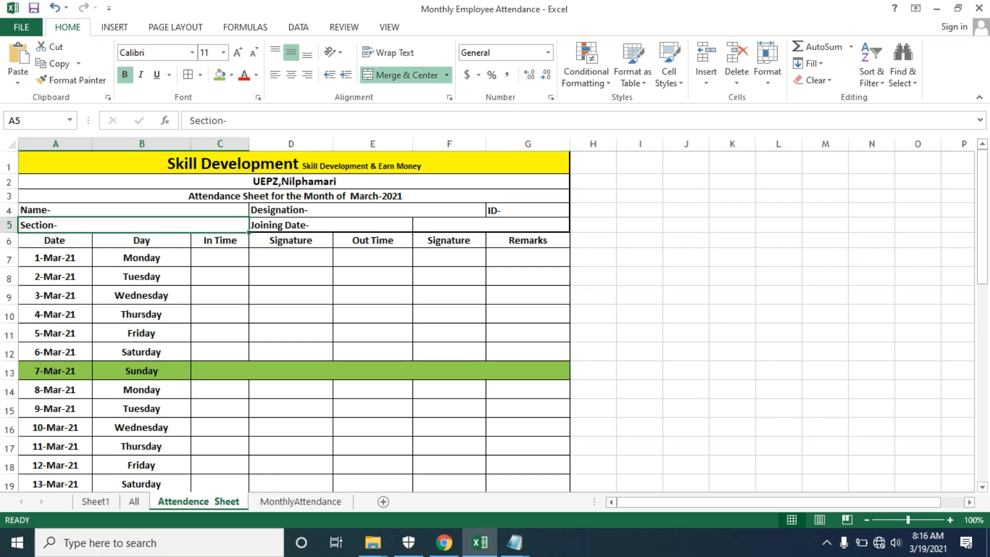
left_click(331, 225)
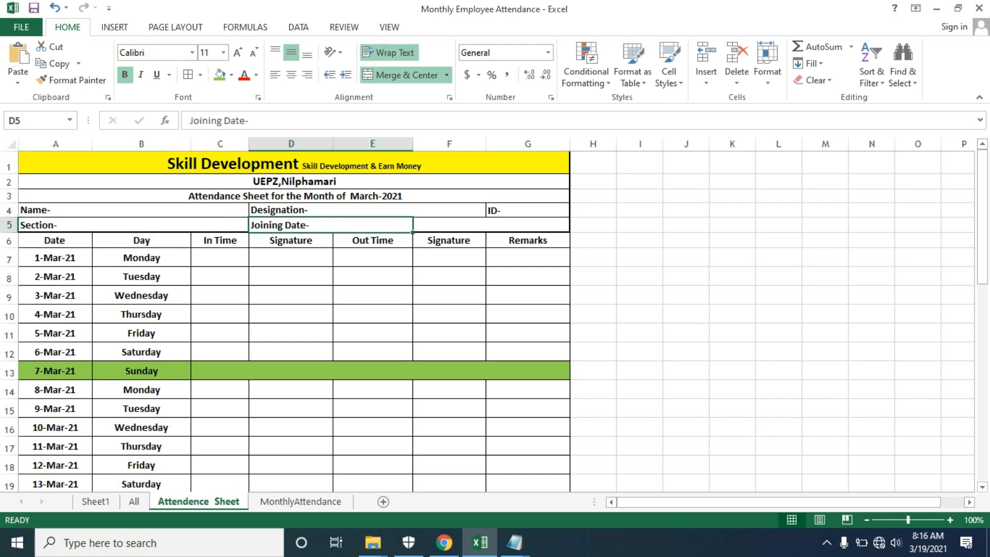
- Examine the form's columns for date, day, in time, out time, signatures and remarks
left_click(55, 240)
left_click(142, 240)
left_click(220, 240)
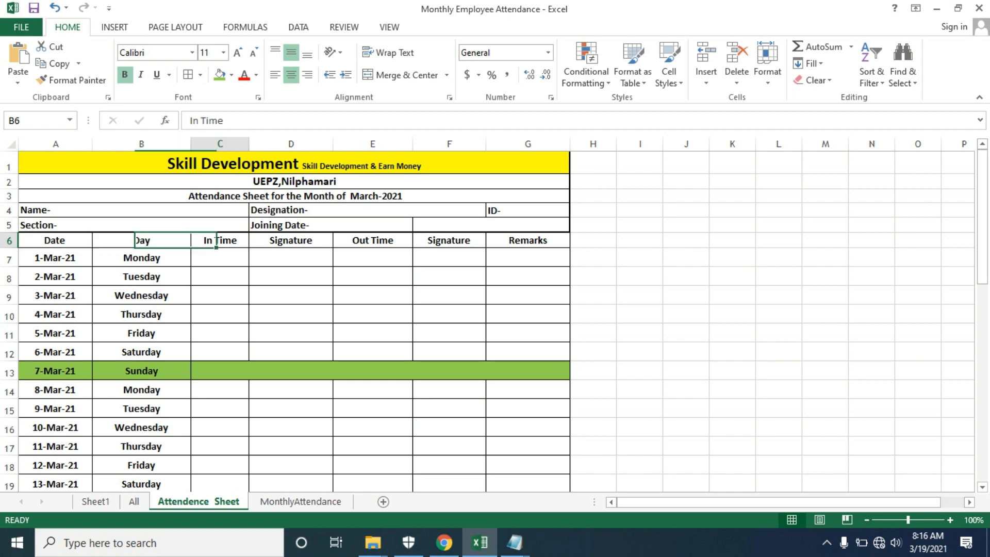
left_click(290, 257)
left_click(372, 240)
left_click(449, 257)
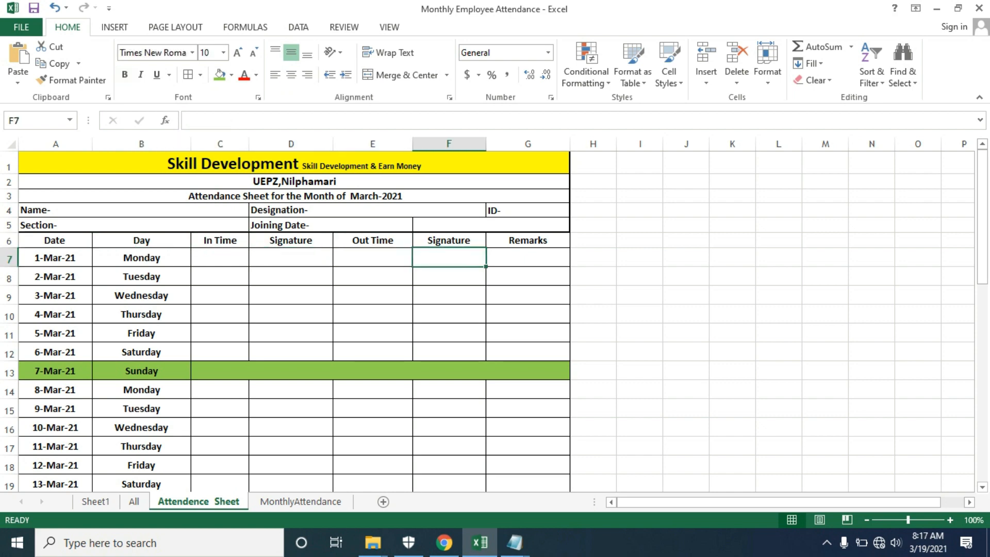
left_click(528, 257)
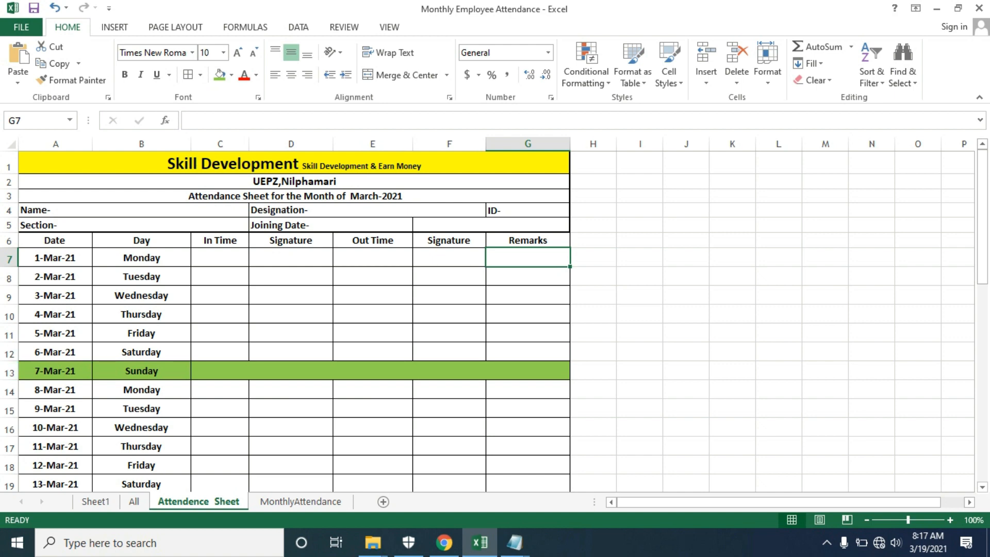
- Set the first date in A7 to 4/1/2021 and fill the Date column down from it
double_click(56, 257)
double_click(70, 258)
left_click(56, 295)
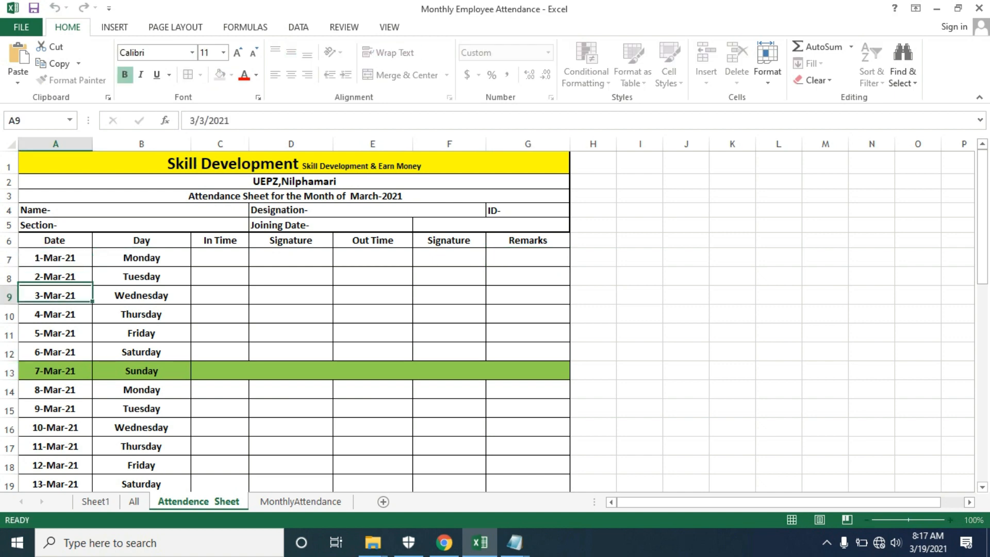
double_click(41, 258)
left_click_drag(41, 258, 32, 258)
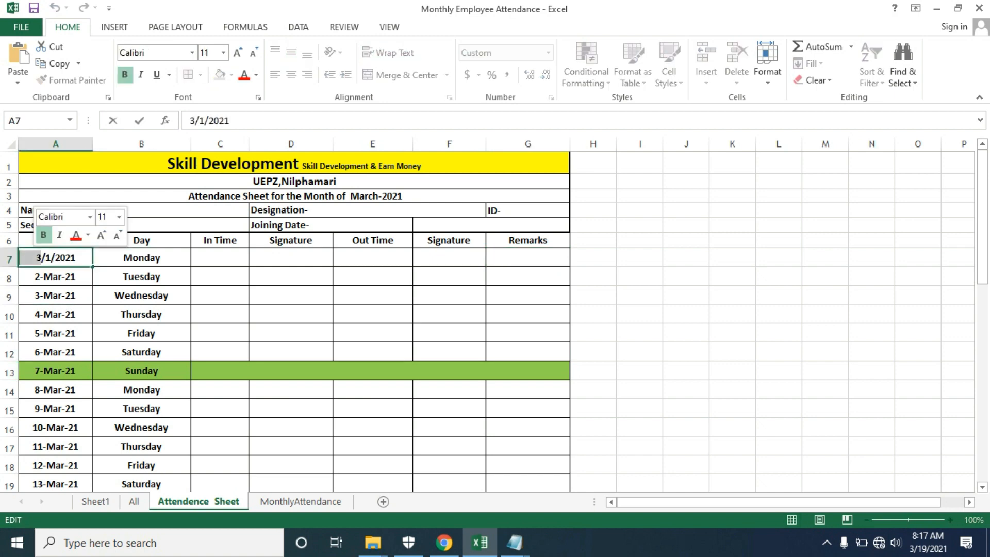
type("4")
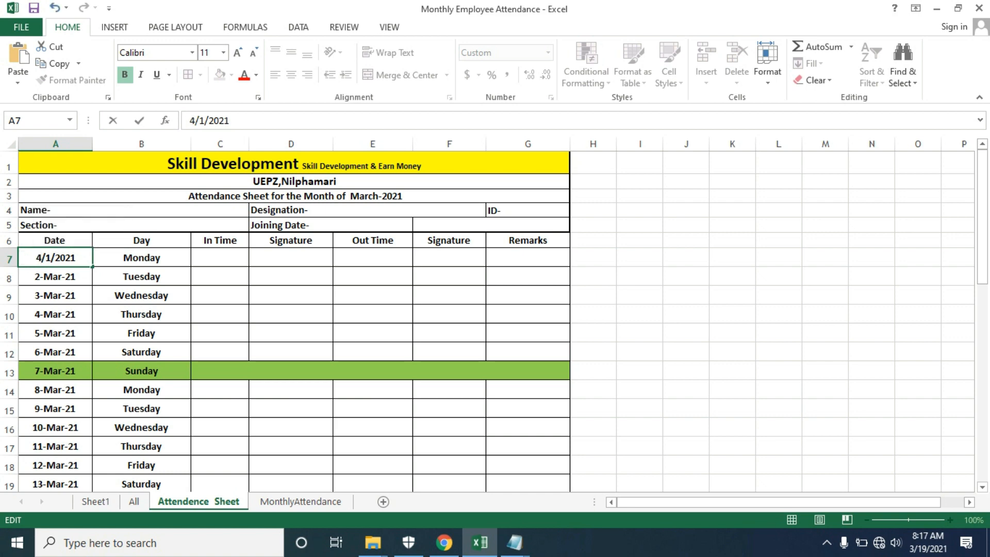
left_click(141, 277)
left_click(56, 258)
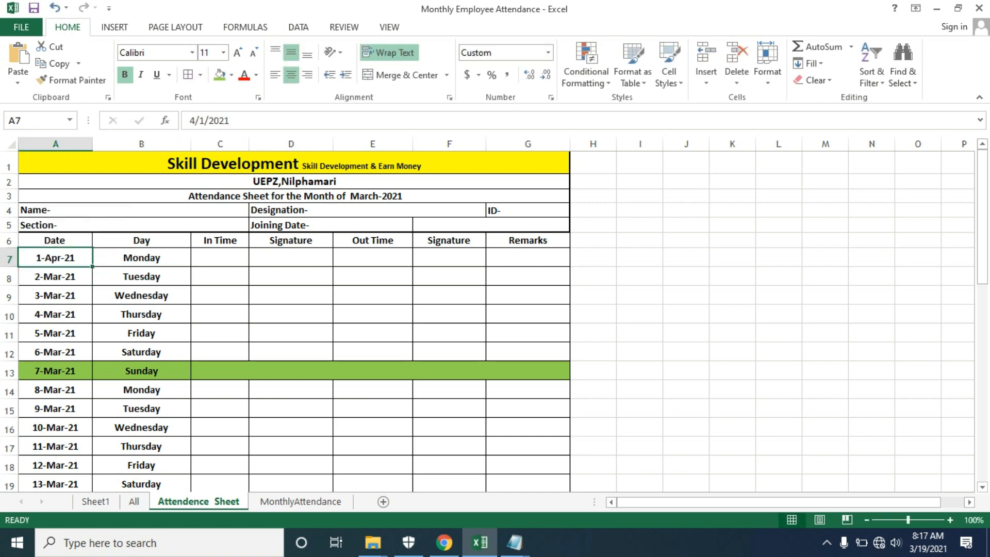
double_click(93, 266)
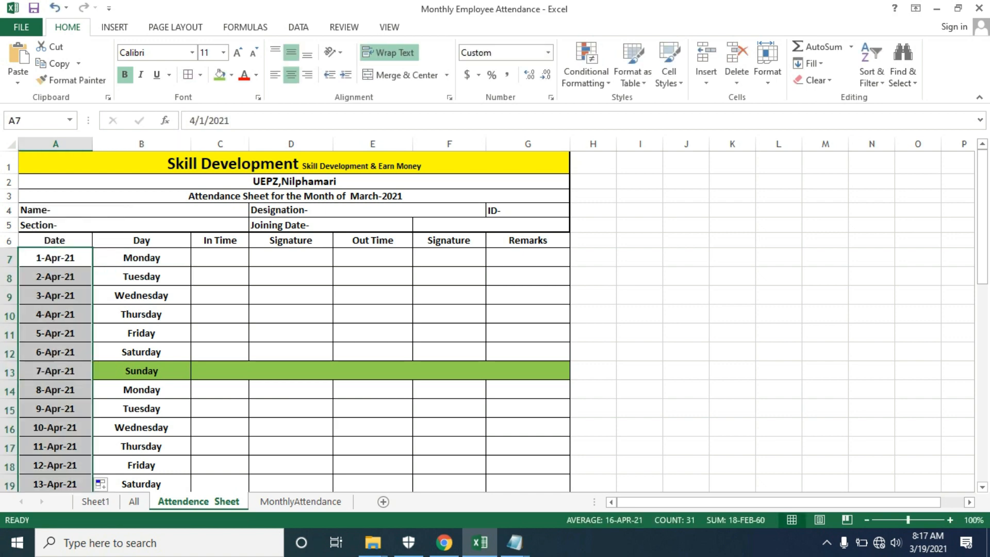
- Set the first date in cell A7 to 3/1/2021
double_click(65, 257)
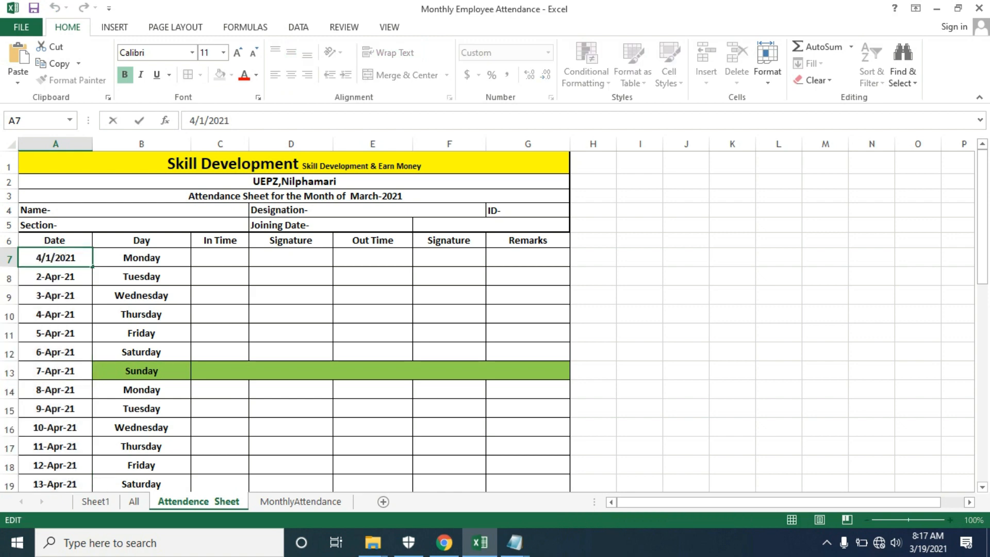
left_click_drag(42, 258, 33, 257)
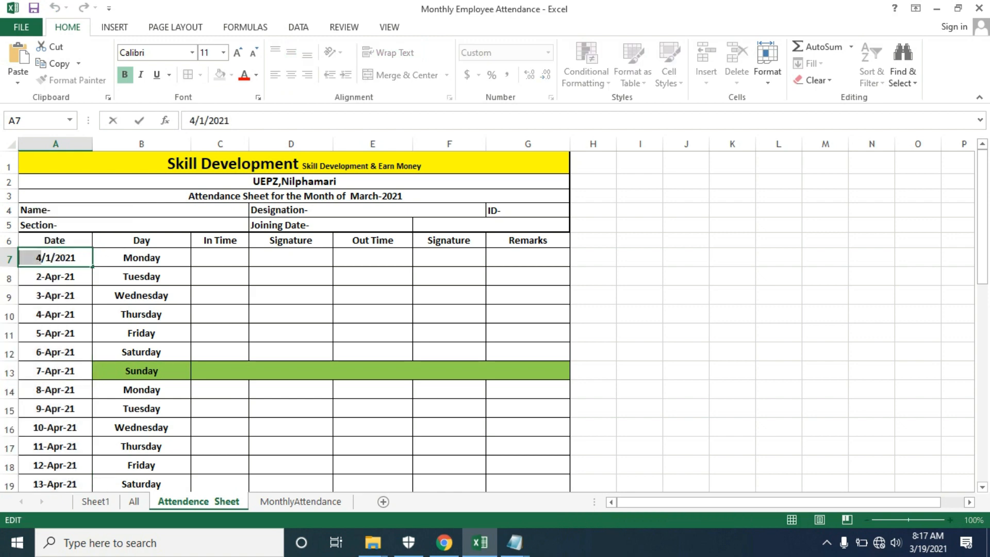
type("3")
key("Return")
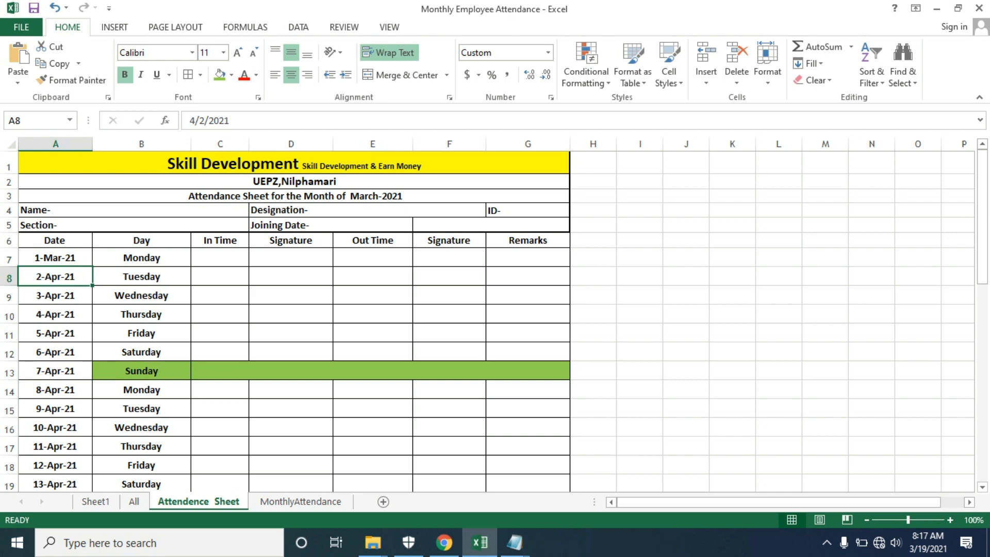
- Fill the Date column down from A7 and check the March 2021 weekdays in the system calendar
key("Up")
double_click(93, 266)
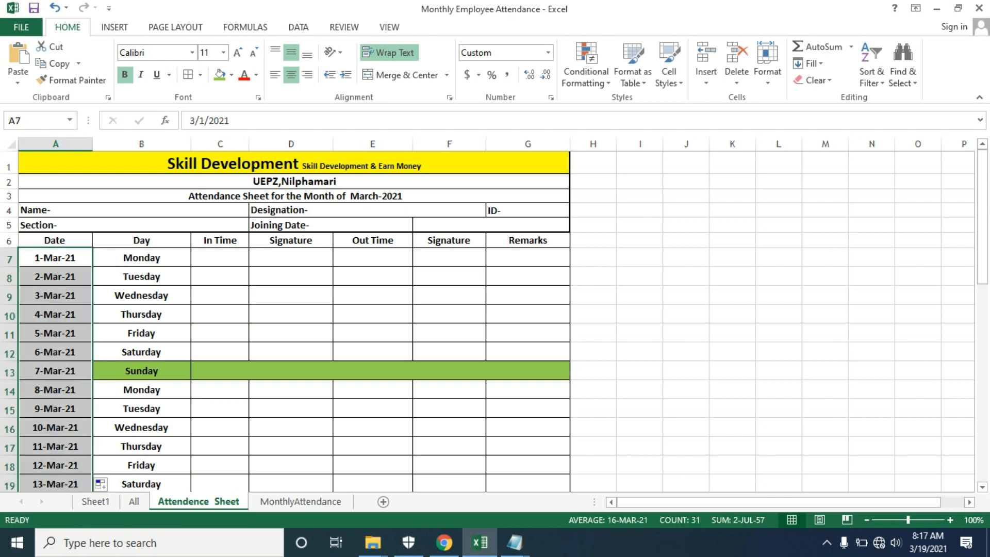
left_click(55, 257)
left_click(927, 543)
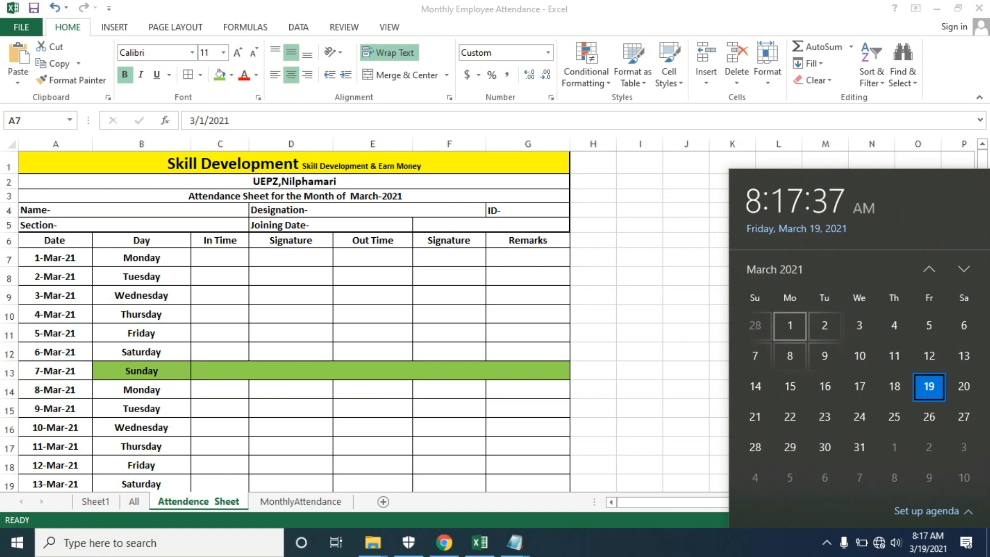
- Fill the Day column down from Monday in B7 to the end of the month
left_click(141, 257)
left_click(142, 257)
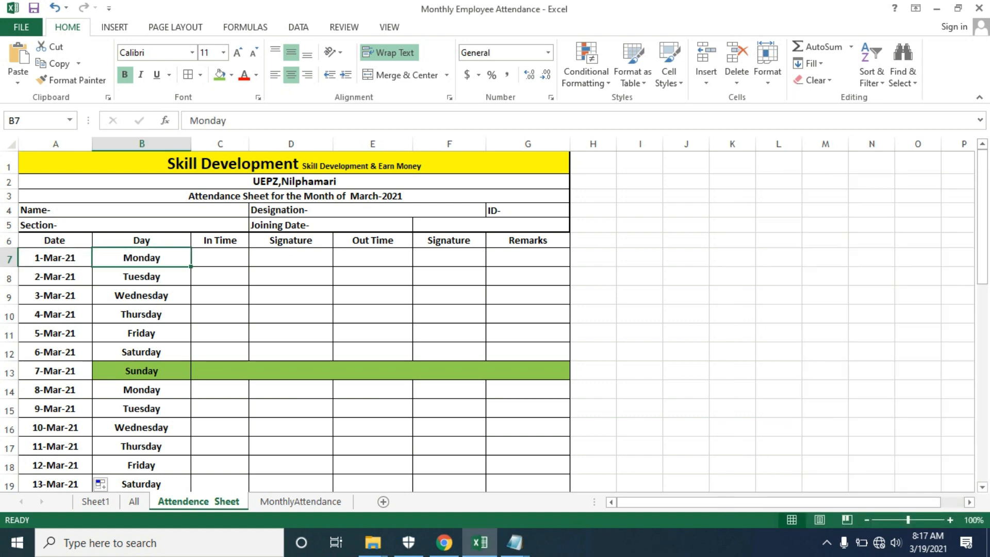
double_click(190, 266)
left_click_drag(982, 243, 982, 213)
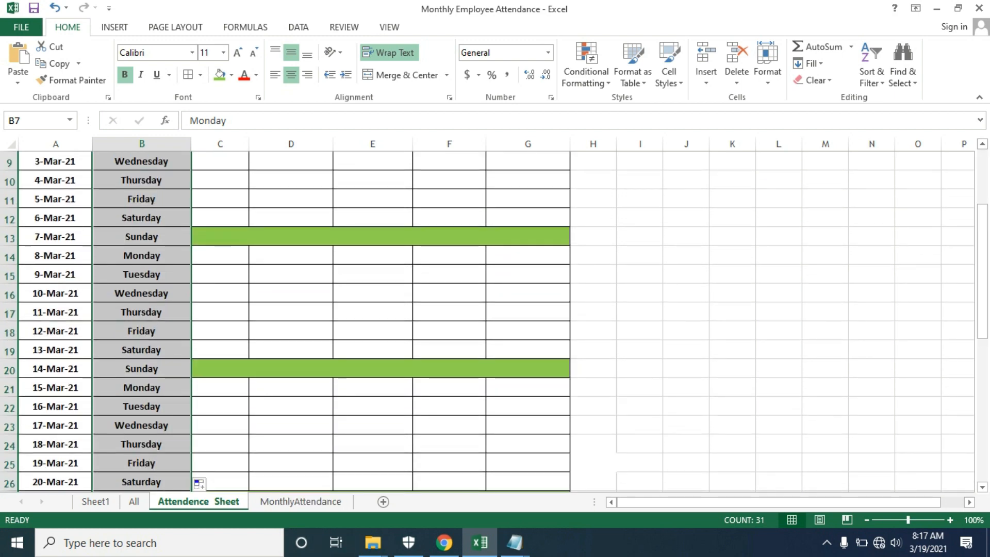
left_click_drag(982, 213, 982, 171)
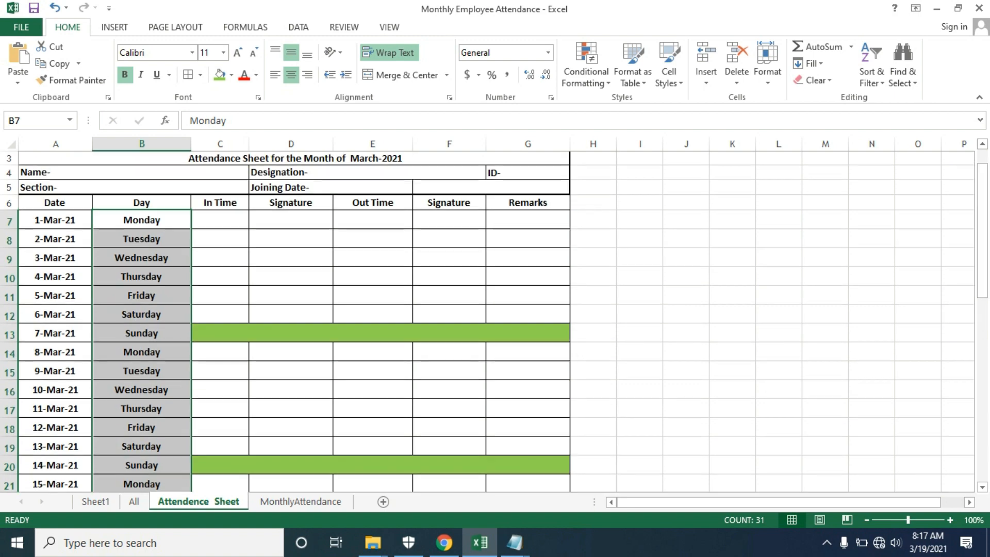
- Shade the whole 7 March Sunday row of the form, A13 to G13, green
left_click_drag(55, 333, 528, 333)
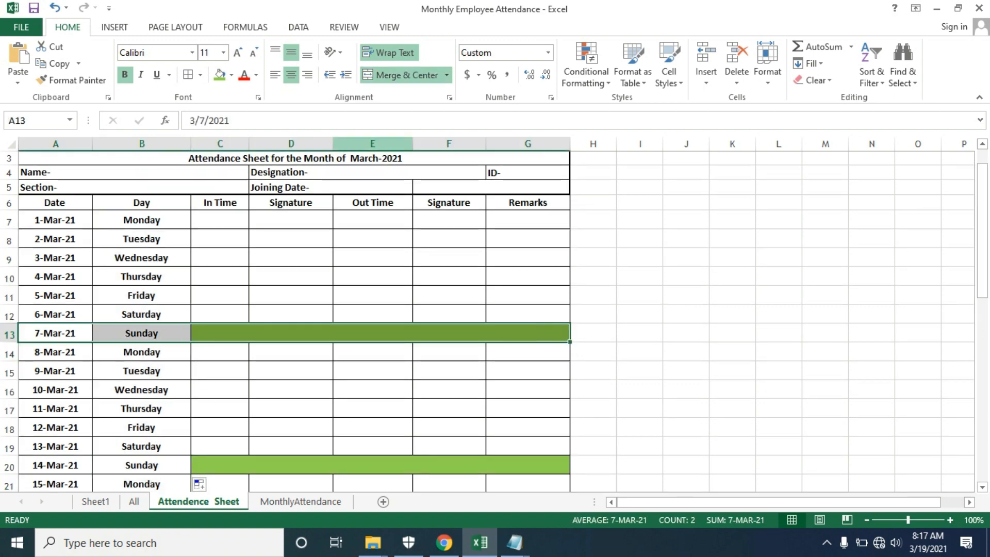
left_click(219, 74)
left_click(221, 333)
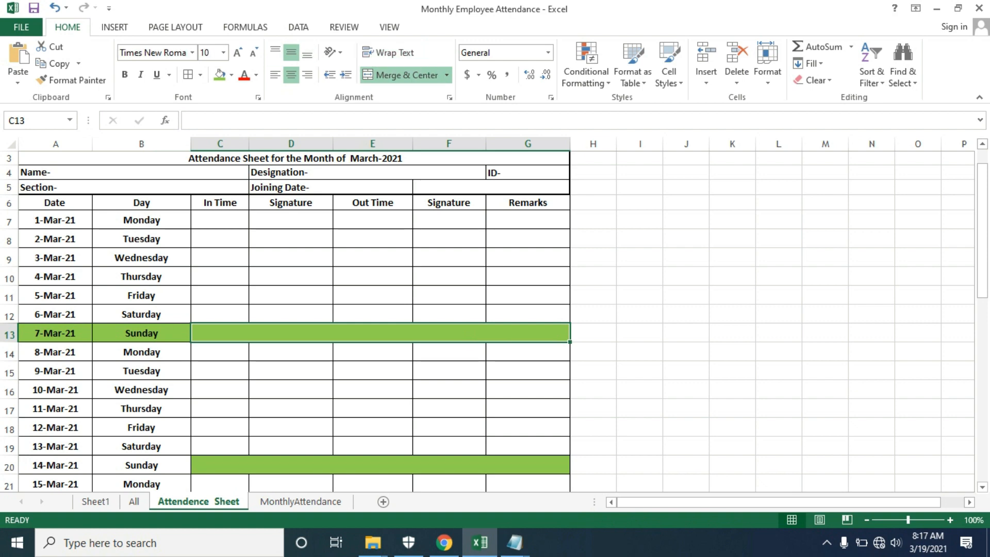
left_click(372, 389)
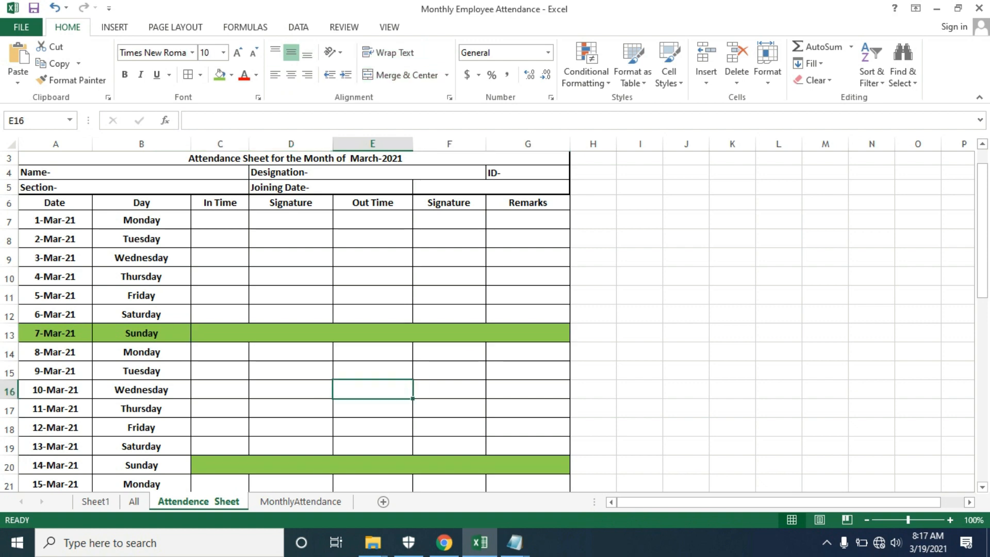
left_click(380, 333)
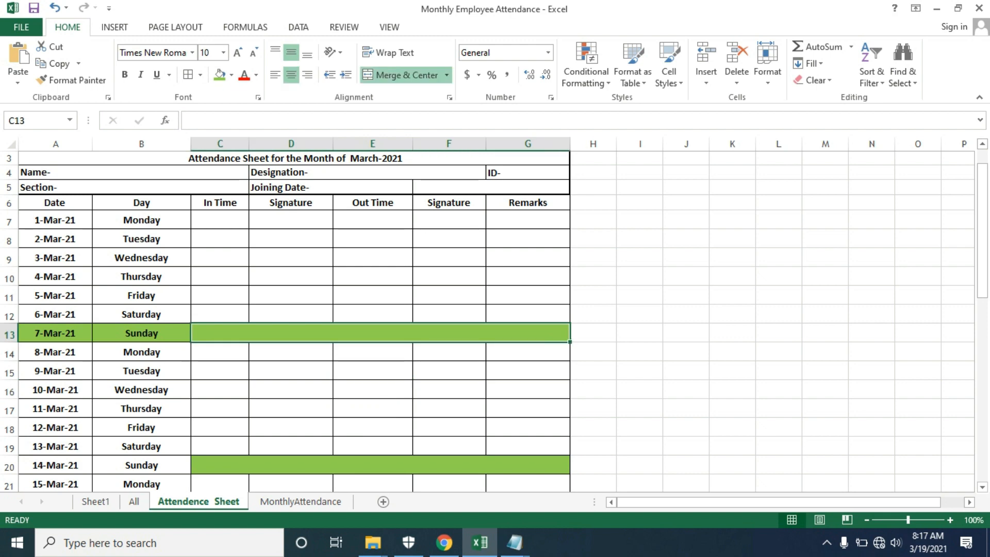
- Shade the Sunday rows for 14, 21 and 28 March green across columns A to G
left_click_drag(55, 465, 528, 465)
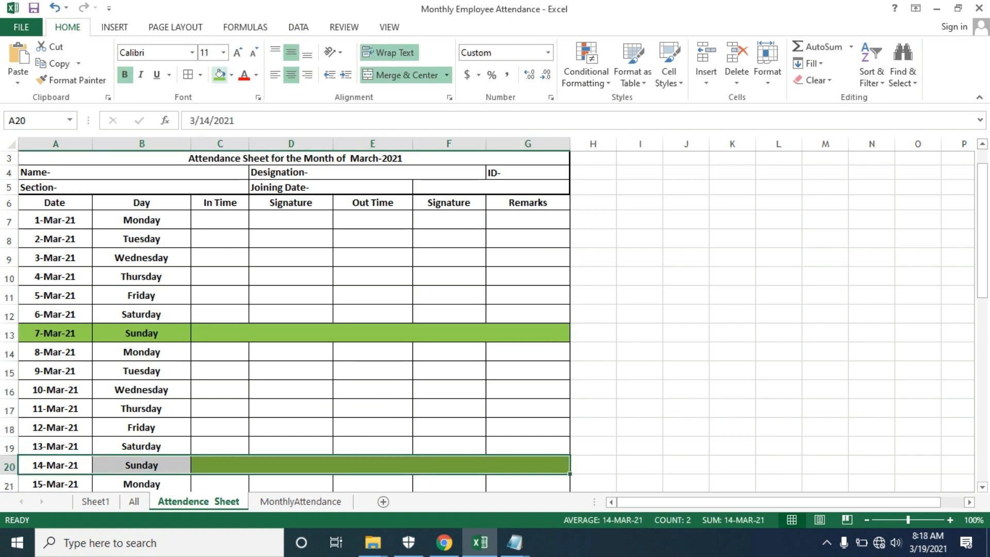
left_click_drag(982, 237, 982, 367)
left_click_drag(55, 255, 528, 274)
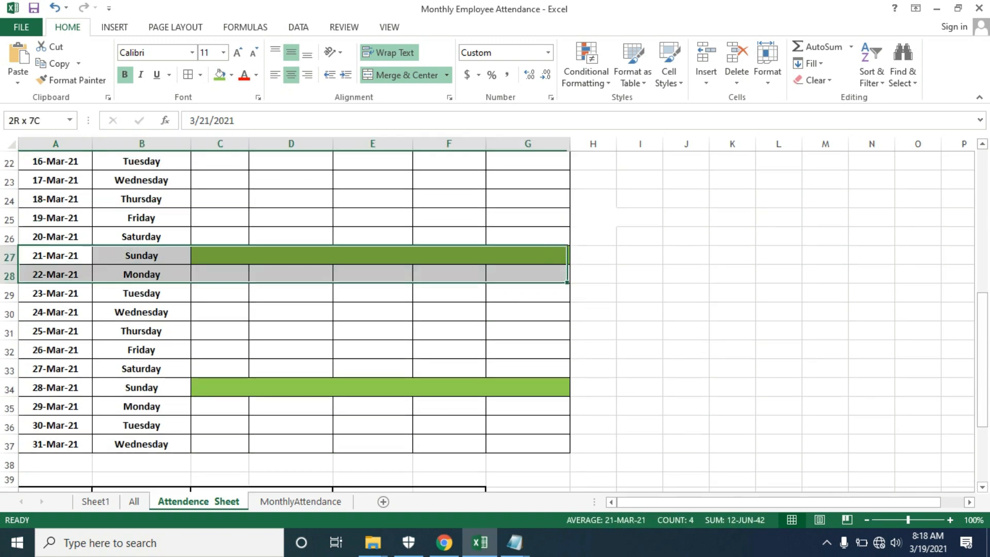
left_click(380, 255)
left_click_drag(55, 256, 220, 256)
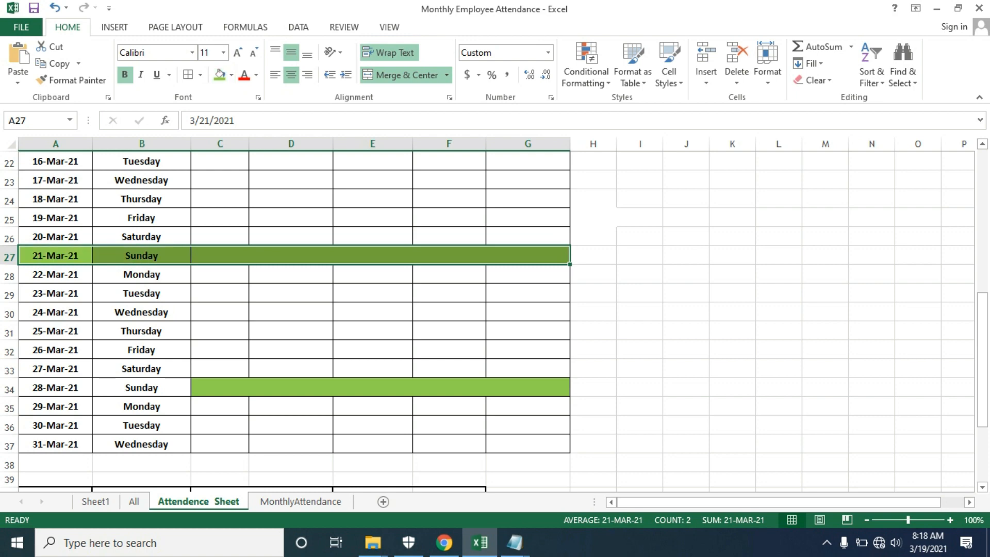
left_click_drag(55, 387, 528, 387)
left_click(219, 75)
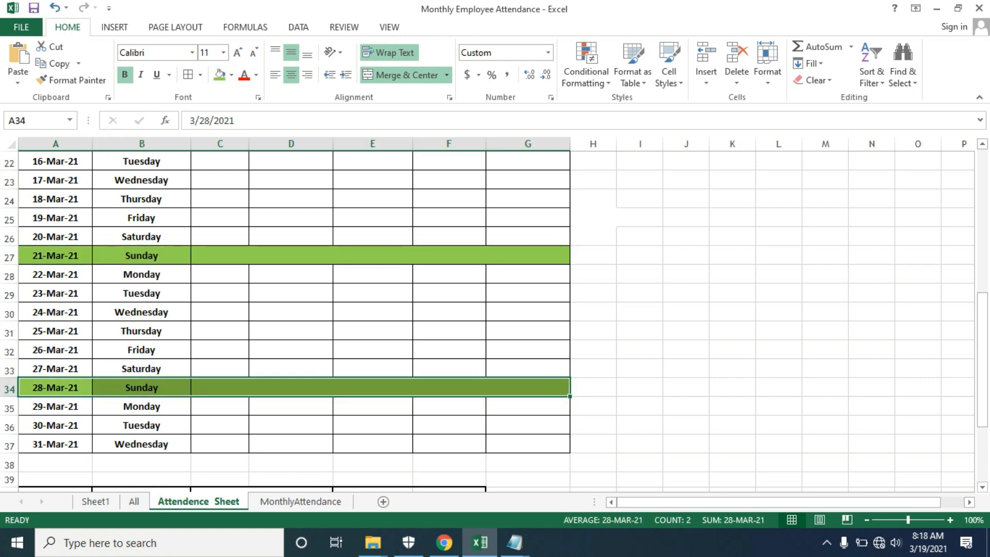
- Examine the March form down to its Present Days, Off Day and Absent boxes, and glance through the workbook's other sheets
left_click_drag(982, 361, 982, 222)
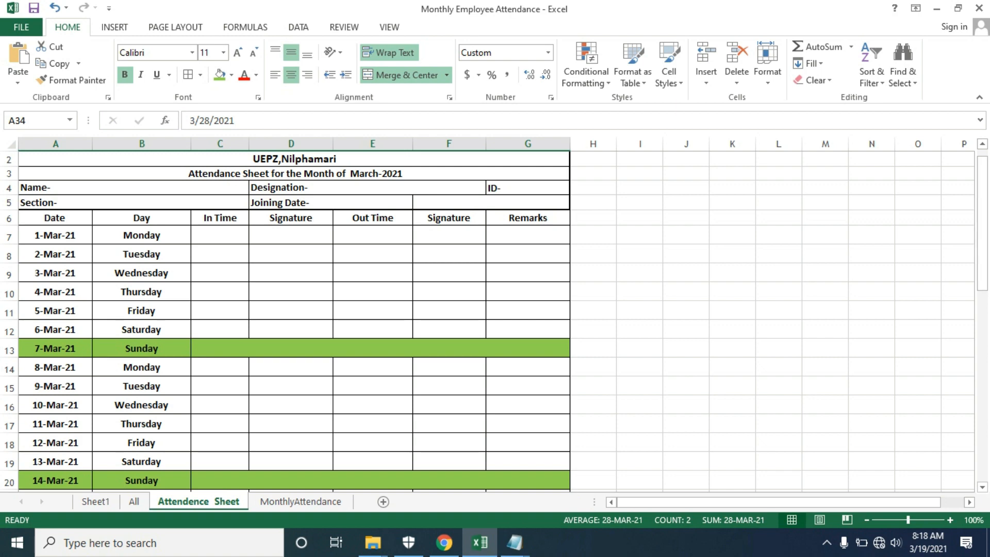
left_click_drag(981, 222, 981, 258)
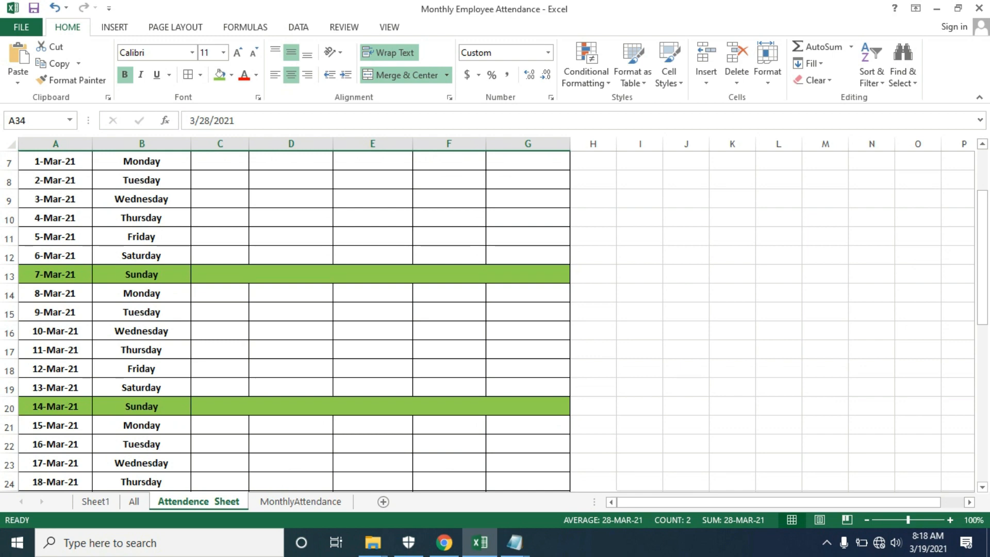
left_click_drag(981, 257, 982, 400)
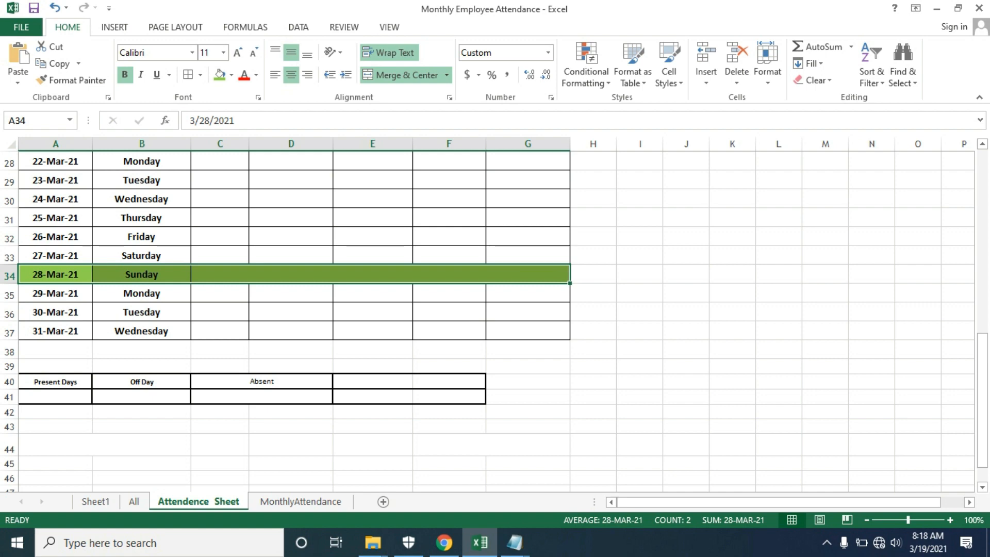
left_click(55, 396)
left_click(141, 395)
left_click(262, 396)
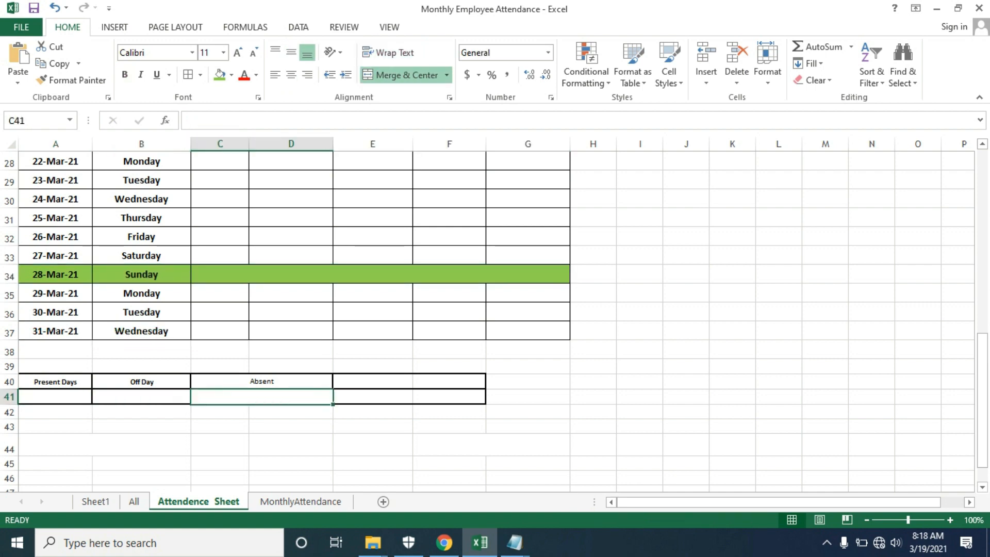
key("ctrl+Page_Down")
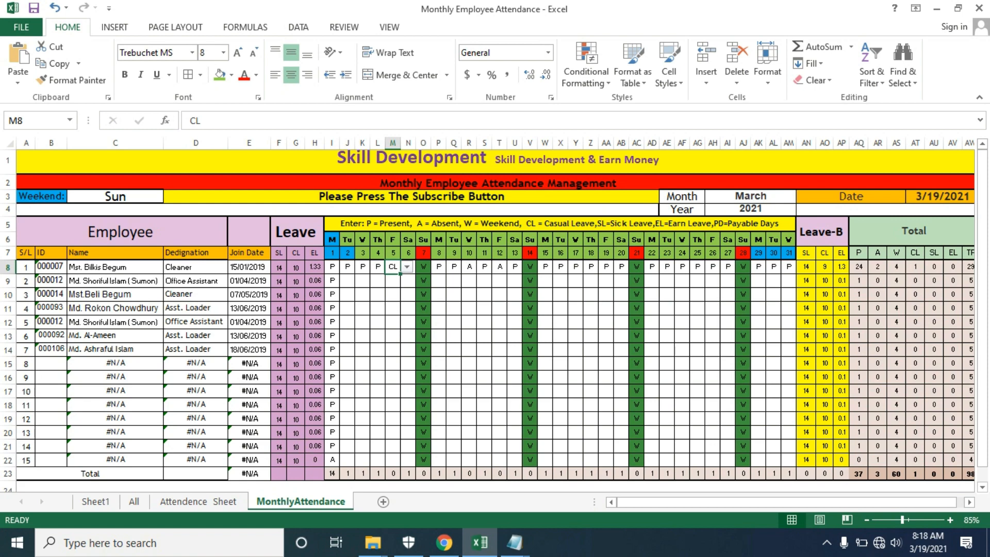
key("ctrl+Page_Up")
key("ctrl+Page_Up")
key("ctrl+Page_Up")
key("ctrl+Page_Down")
key("ctrl+Page_Down")
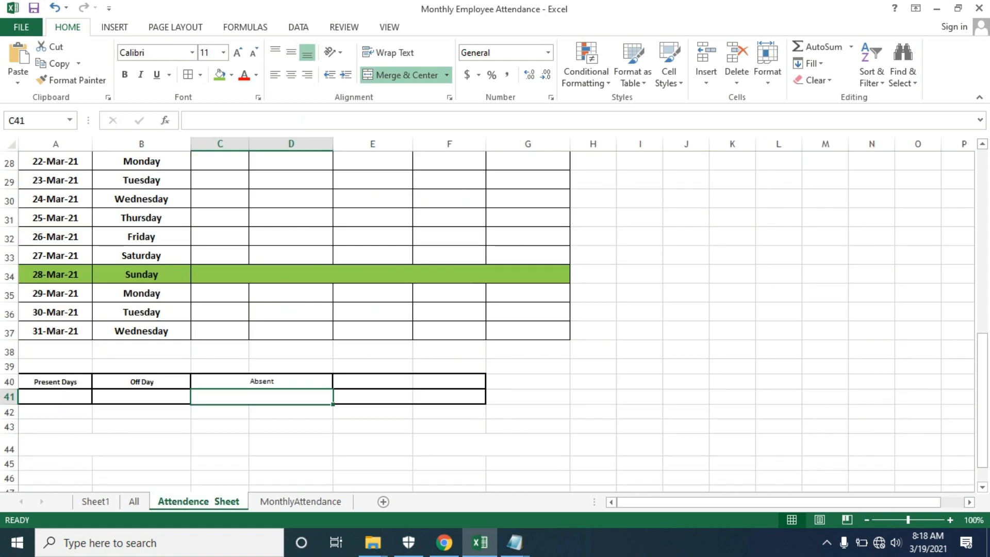
- Copy the entire attendance form from A1 to G41, including the Present Days, Off Day and Absent boxes
left_click_drag(981, 400, 982, 222)
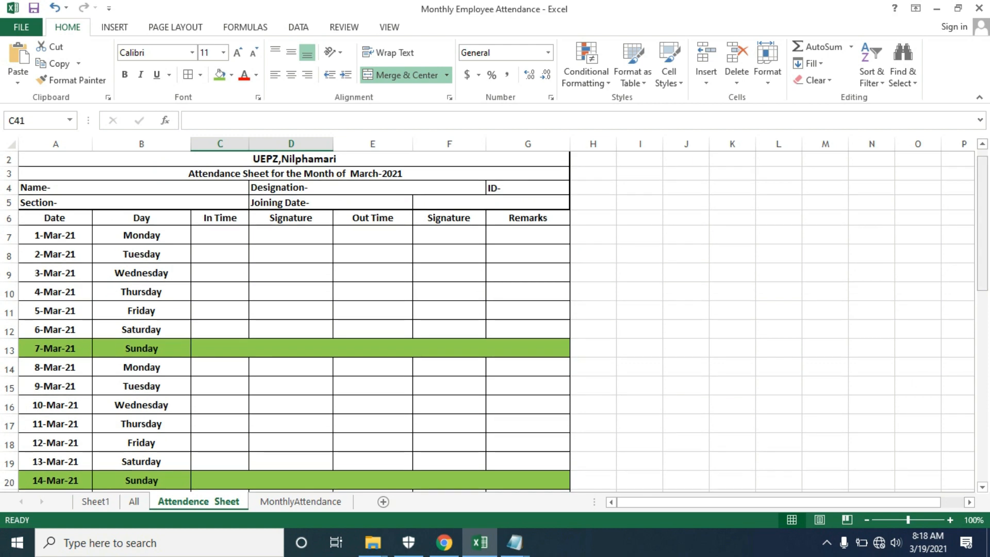
left_click_drag(982, 223, 982, 413)
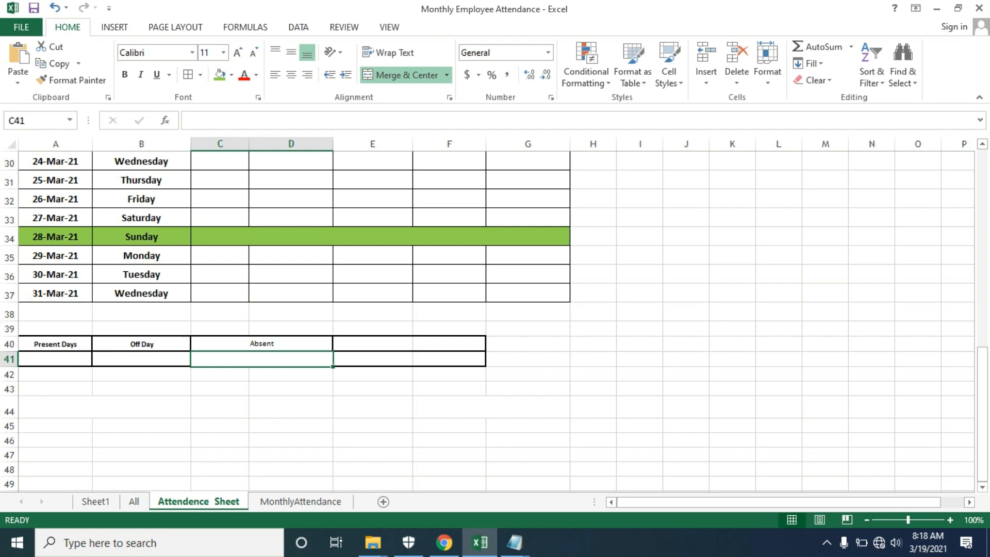
left_click_drag(982, 412, 982, 213)
left_click_drag(541, 165, 569, 418)
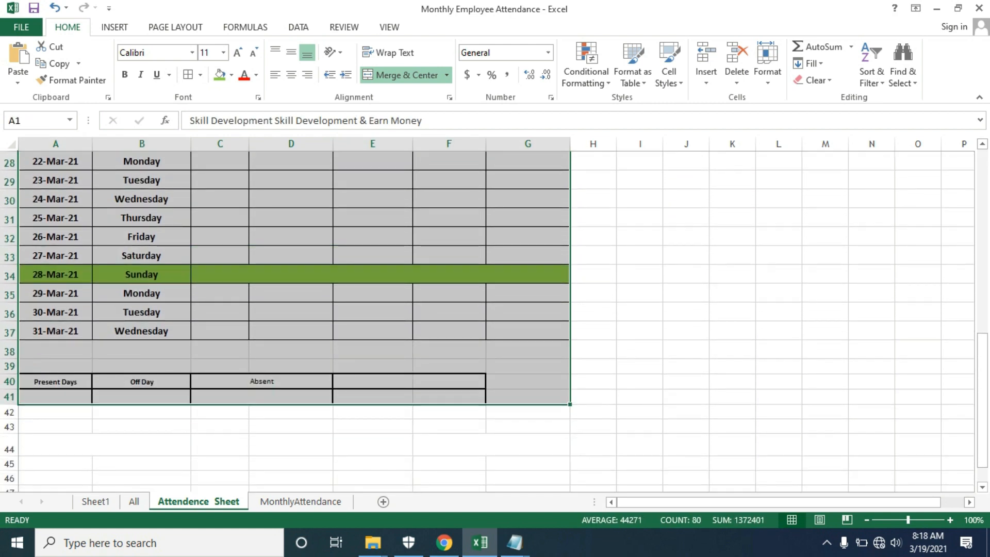
right_click(254, 232)
left_click(278, 261)
scroll(294, 320, "up", 2)
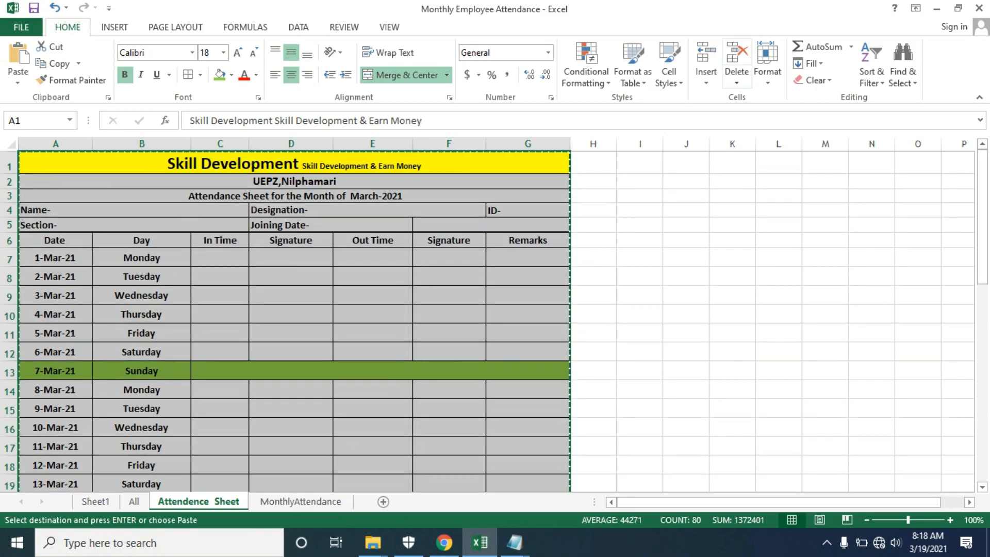
- Switch to File Explorer's Attendence folder and open the Word document Attendence Sheet
left_click(936, 9)
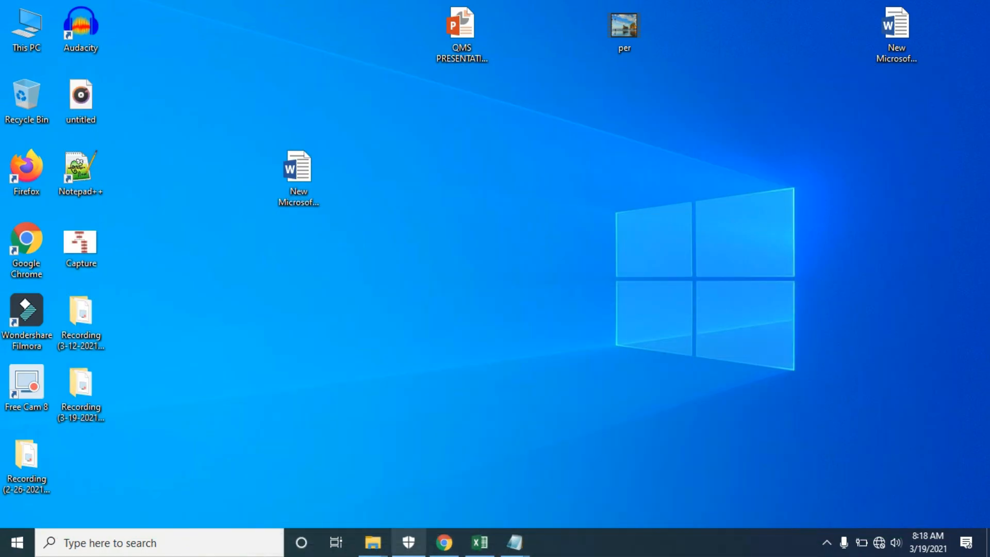
mouse_move(373, 542)
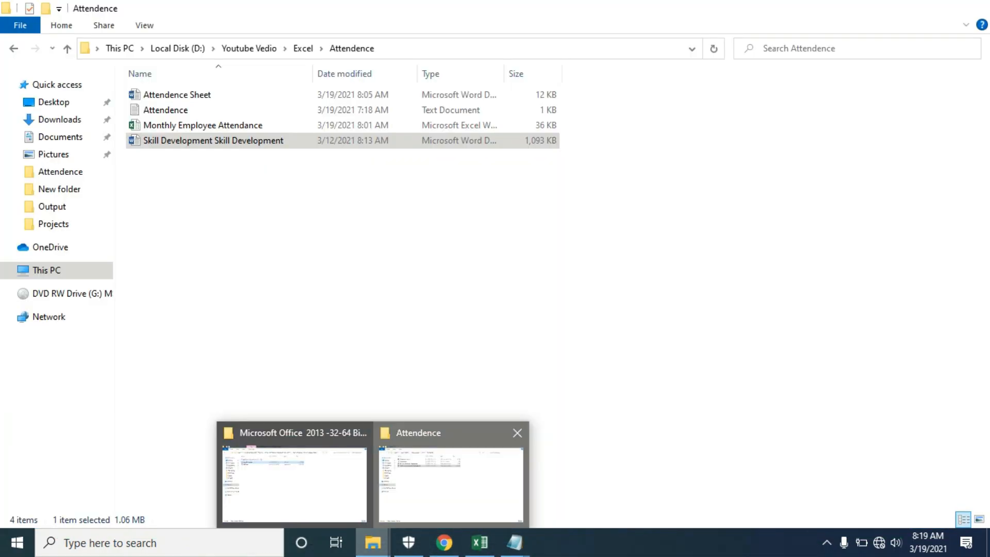
left_click(451, 484)
left_click(176, 95)
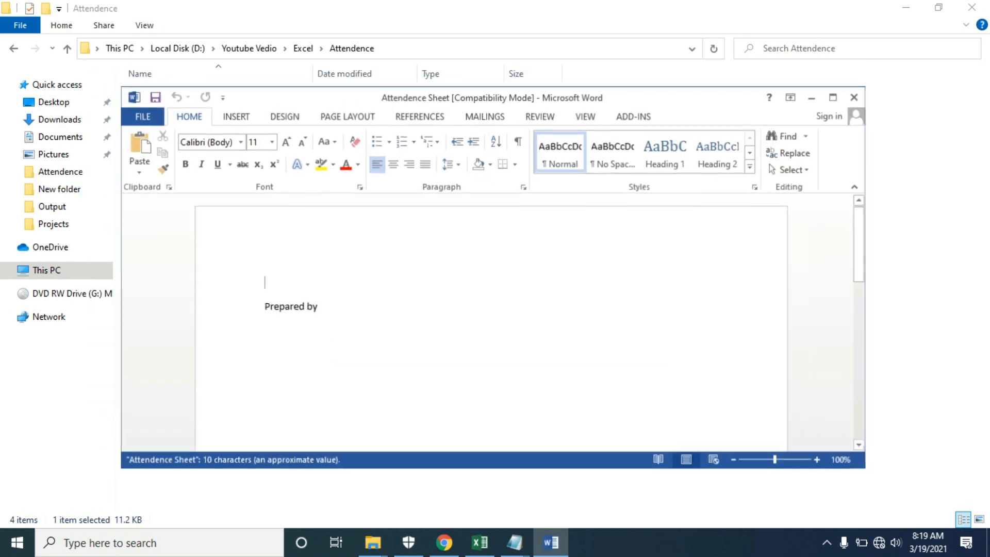
- Maximize the Word document and paste the copied attendance form above "Prepared by" with its original formatting
left_click(833, 98)
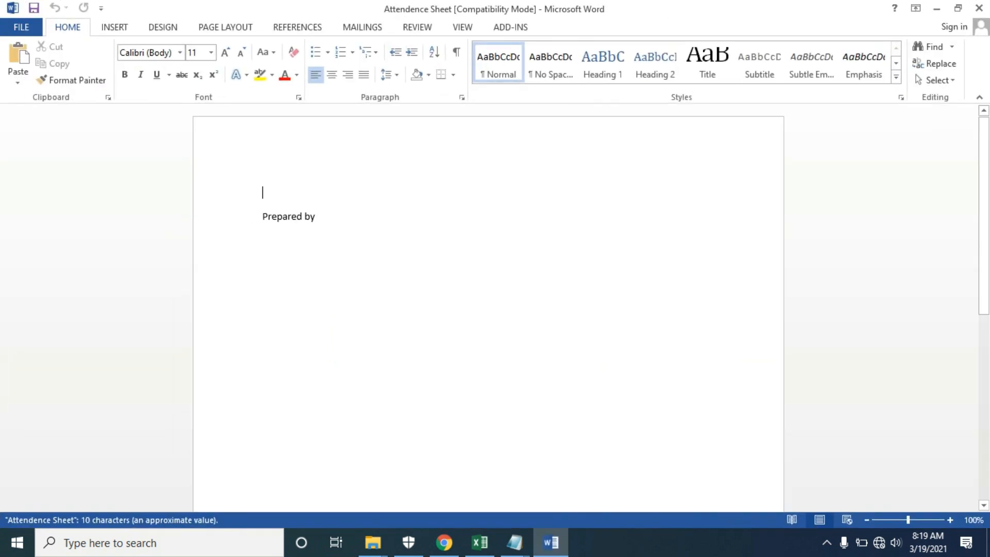
right_click(264, 195)
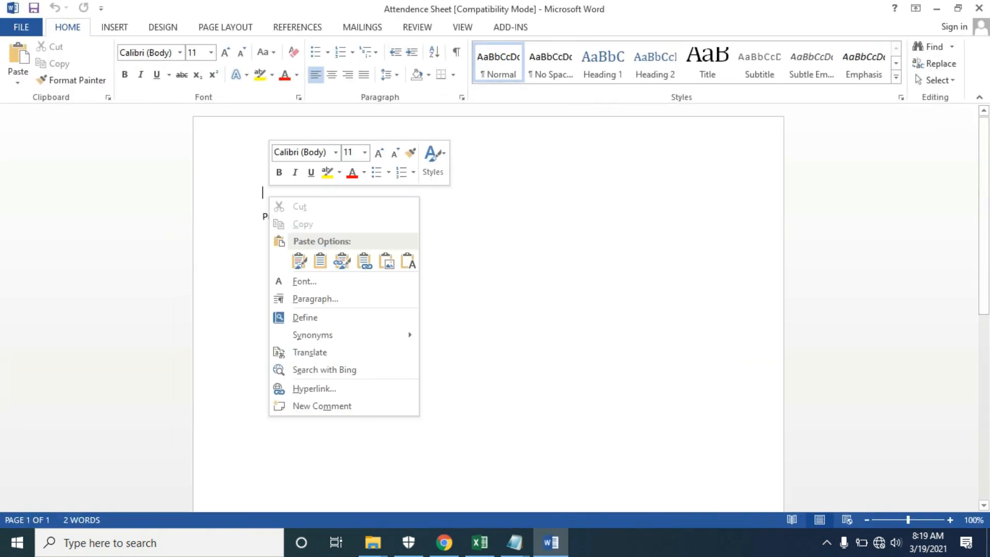
left_click(299, 261)
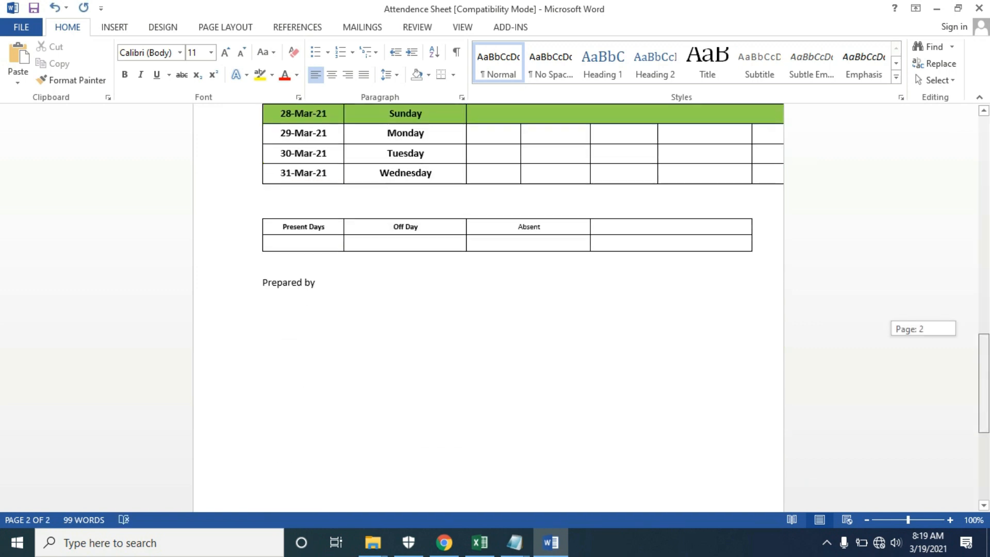
- Shrink the pasted attendance table so it fits within the page width
left_click(315, 274)
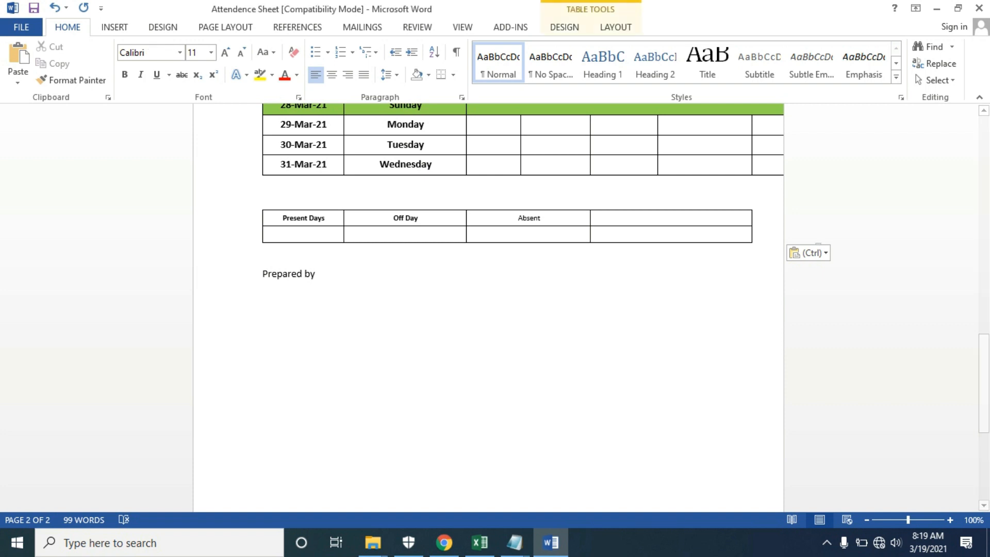
left_click_drag(818, 244, 712, 159)
left_click_drag(659, 111, 677, 109)
- Move the table up and left on the page and adjust its size so the form and "Prepared by" fit on one page
scroll(488, 307, "up", 3)
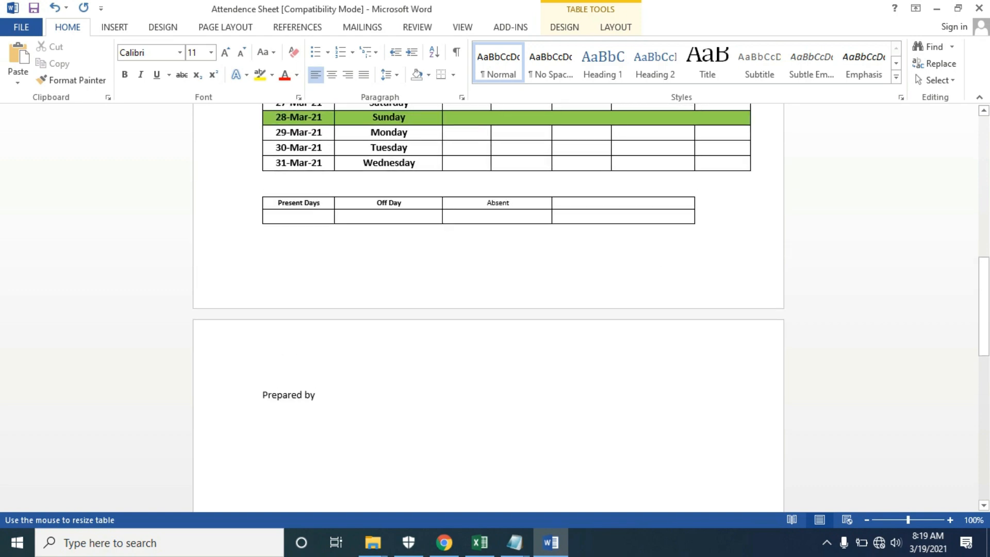
key("ctrl+Home")
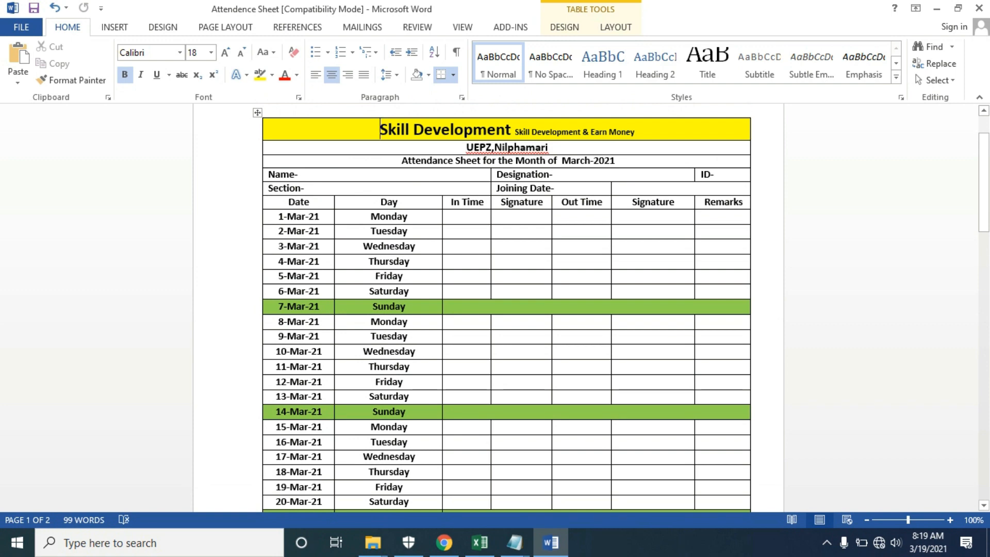
left_click_drag(983, 198, 984, 178)
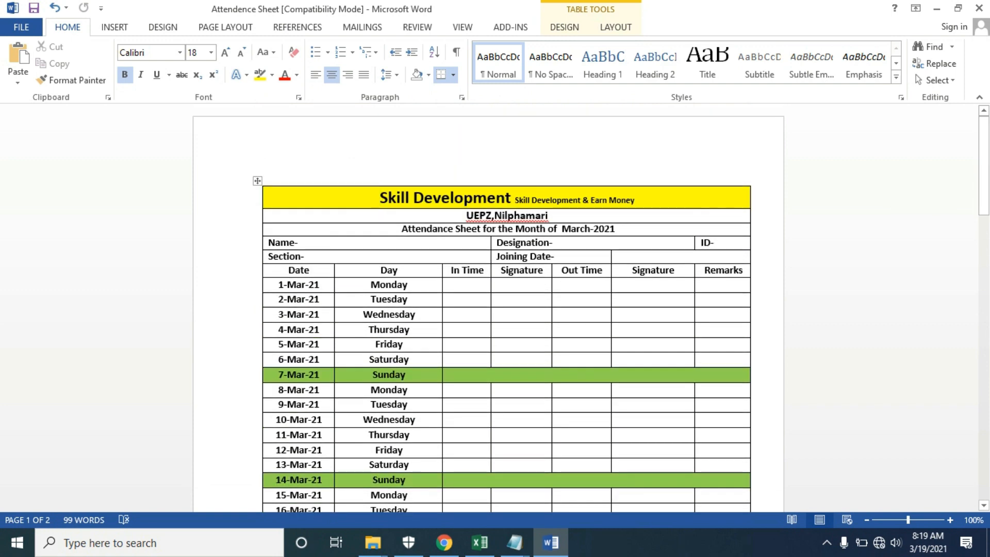
left_click_drag(258, 181, 239, 135)
left_click_drag(983, 215, 983, 403)
left_click_drag(734, 374, 738, 355)
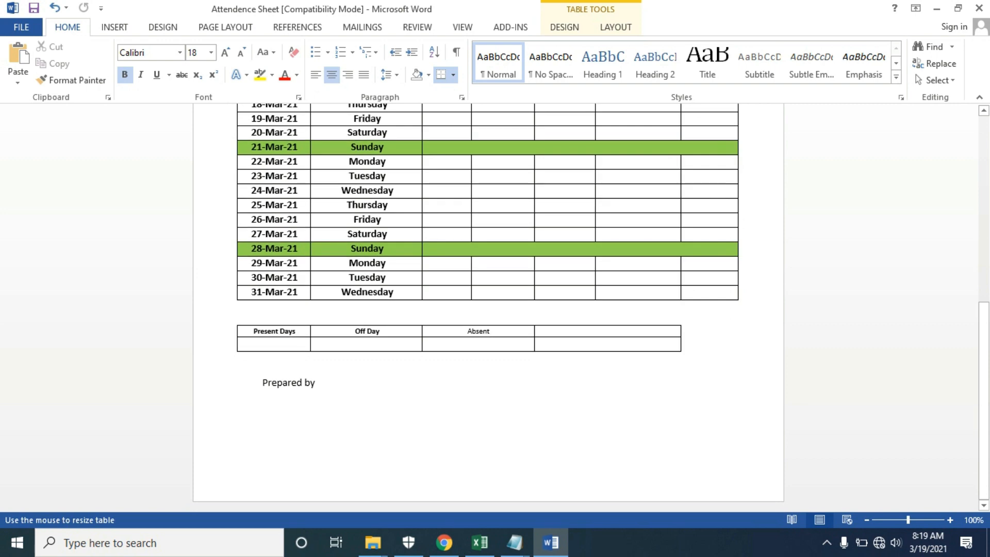
left_click(316, 382)
left_click_drag(984, 402, 983, 216)
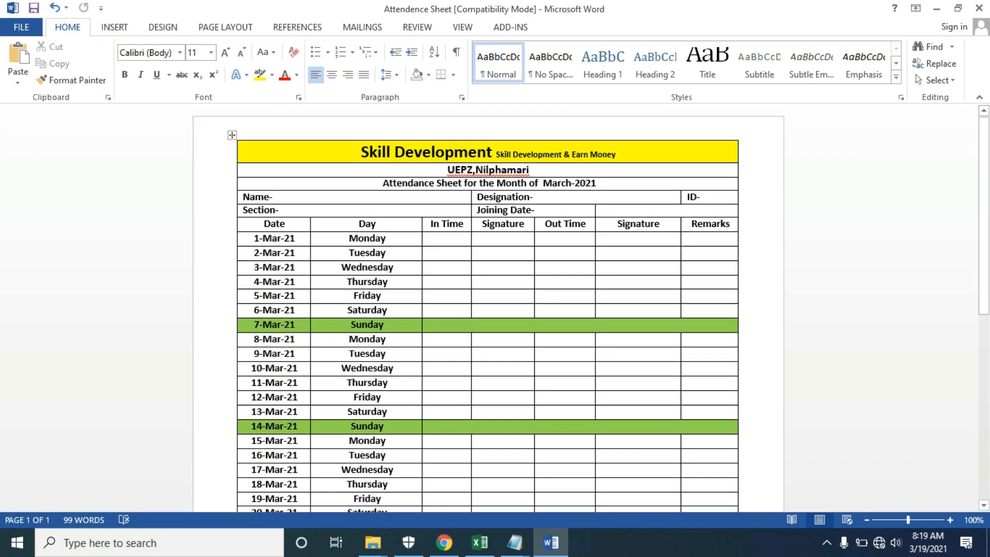
- Look over the form down to "Prepared by", then select "1 Click Unlimited Attendance Sheet Make" on Sheet1 of the Excel workbook
left_click(690, 310)
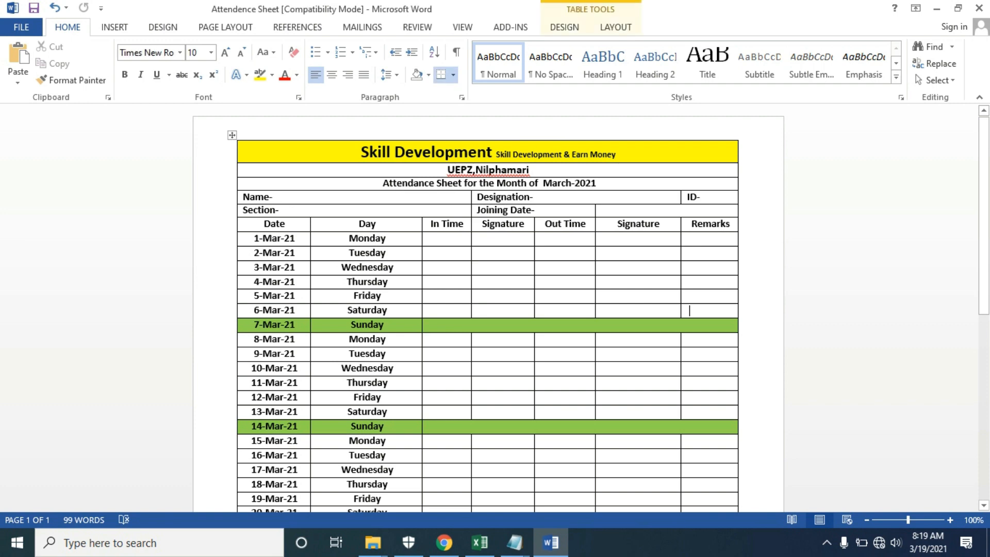
left_click_drag(983, 216, 983, 383)
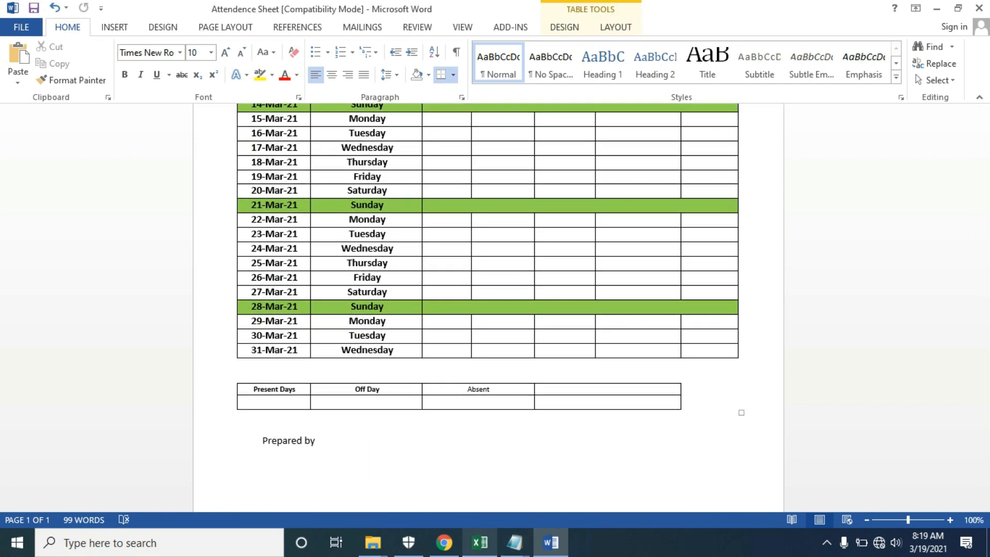
left_click(479, 542)
left_click(95, 502)
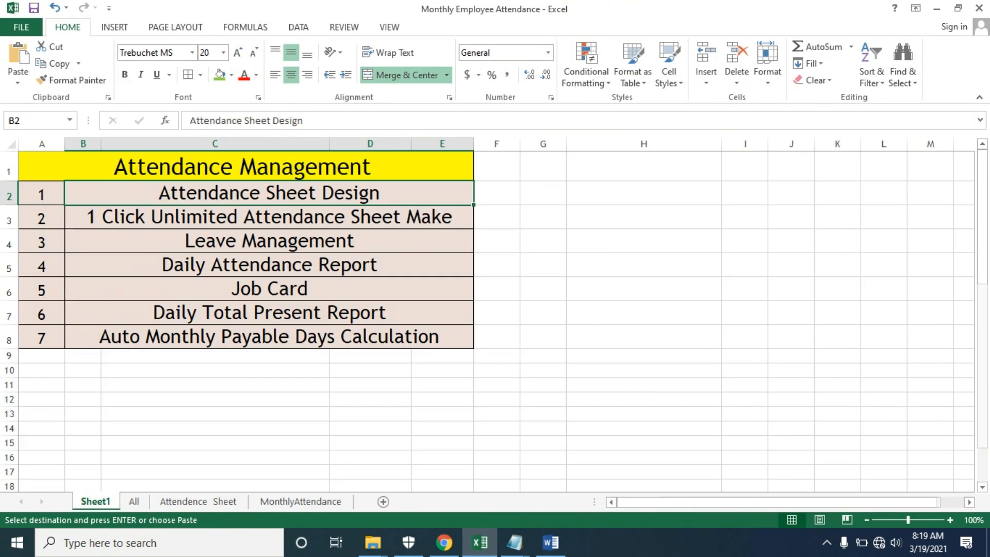
left_click(269, 217)
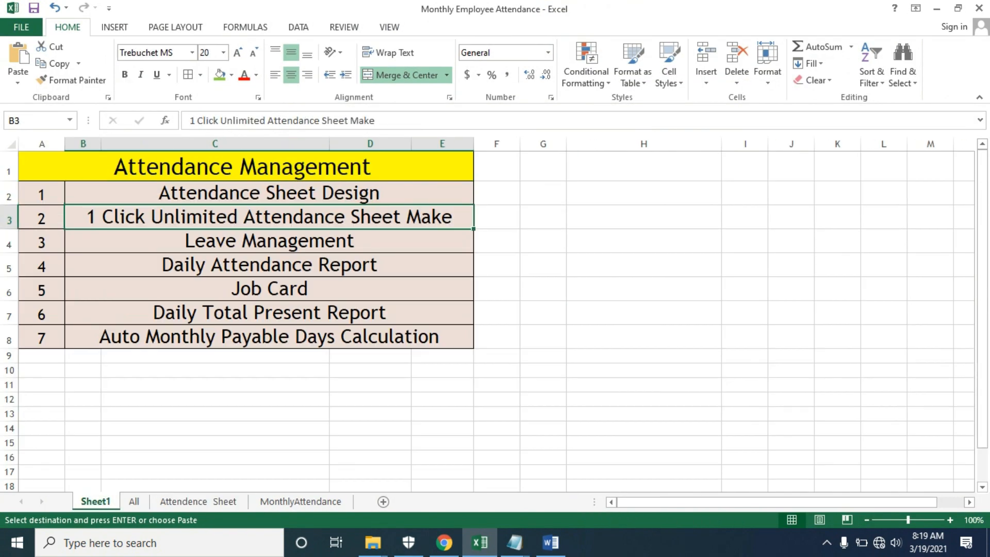
- Switch back to the Word document and review the attendance form, returning to its heading
left_click(551, 542)
left_click_drag(983, 371, 984, 212)
key("ctrl+End")
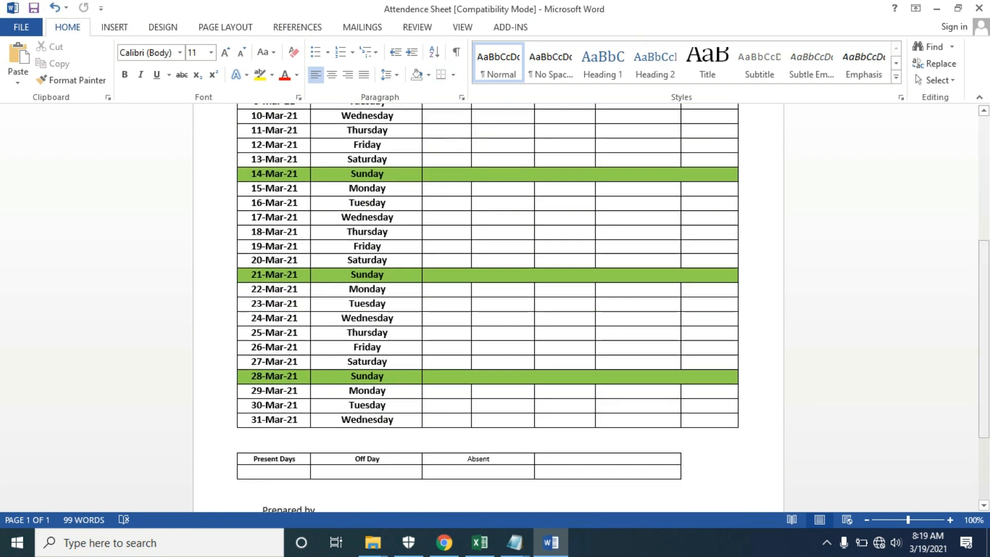
left_click_drag(984, 289, 979, 98)
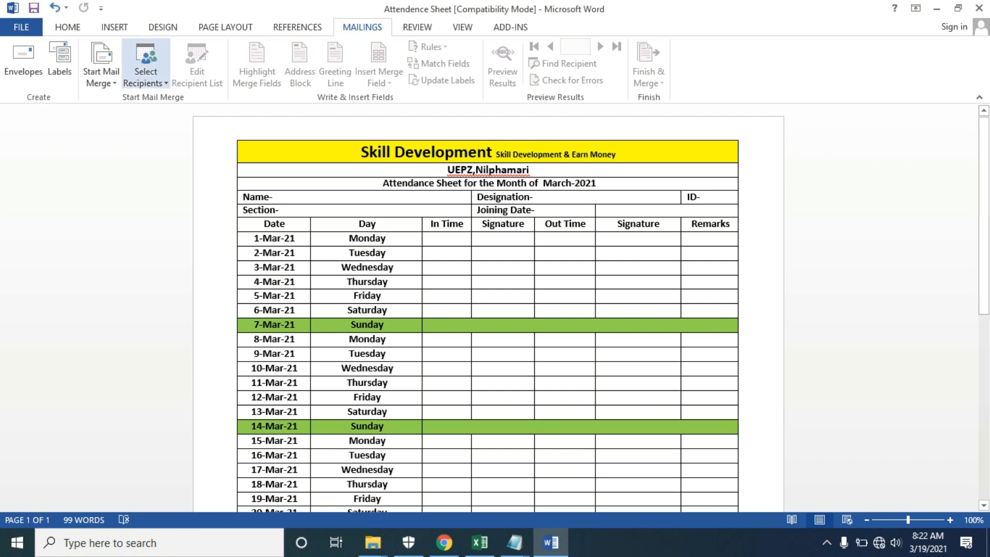
- Switch to the Excel workbook to examine the employee list on the All sheet, then return to the Word form
left_click(146, 73)
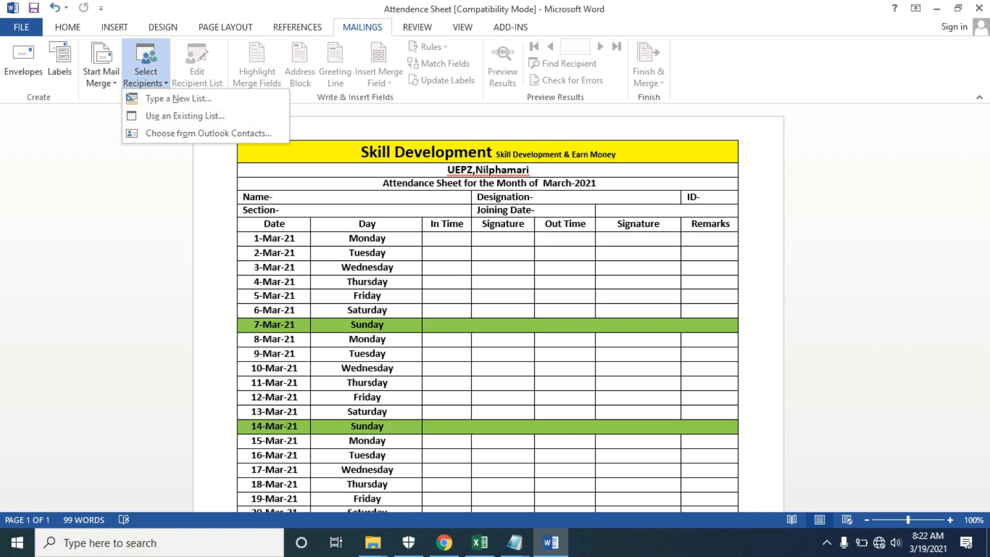
left_click(479, 542)
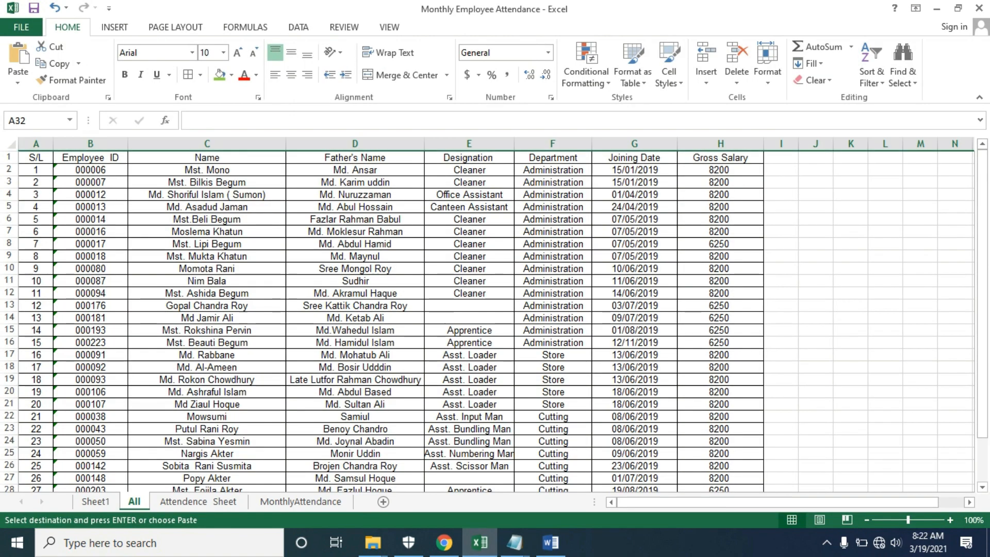
mouse_move(981, 206)
left_mouse_down()
mouse_move(982, 249)
mouse_move(981, 206)
left_mouse_up()
left_click(551, 543)
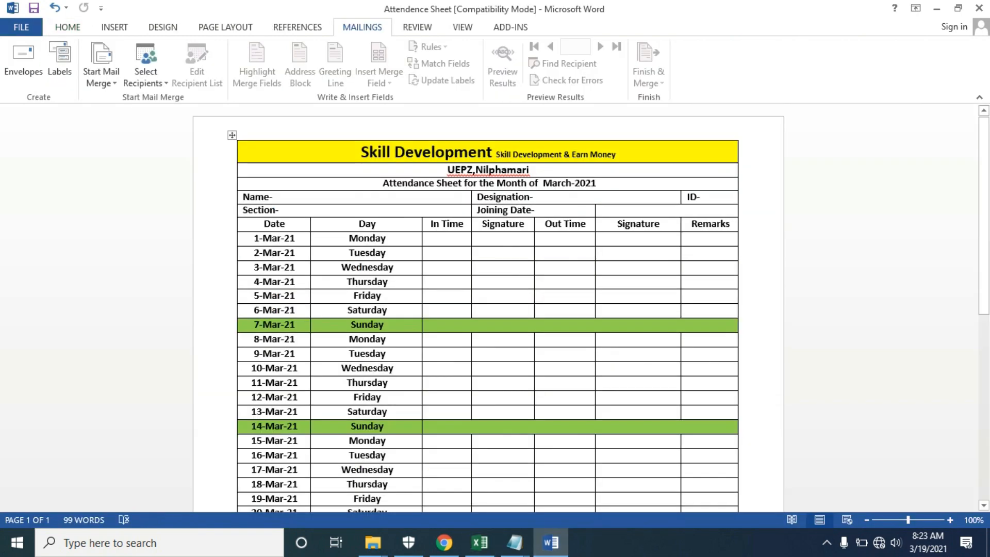
left_click(479, 543)
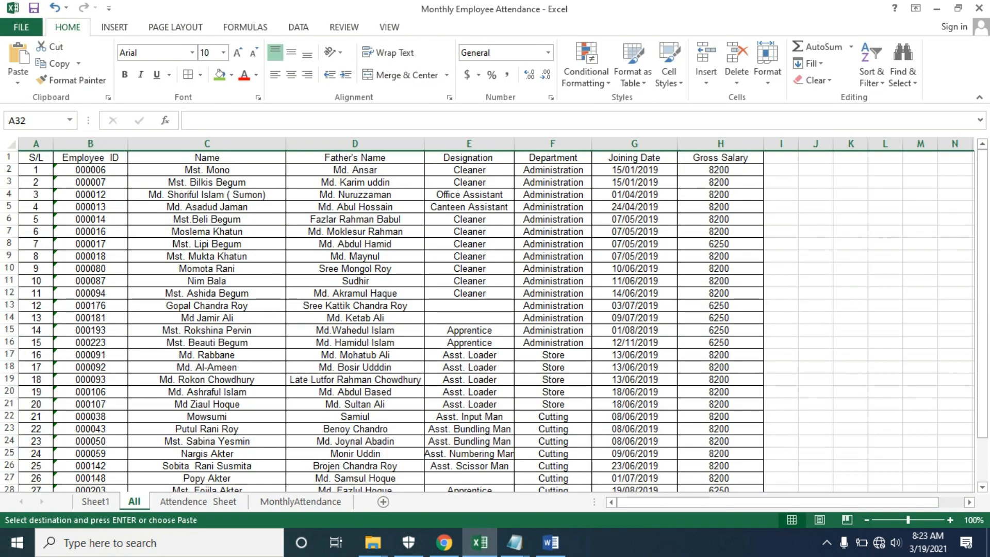
left_click(551, 542)
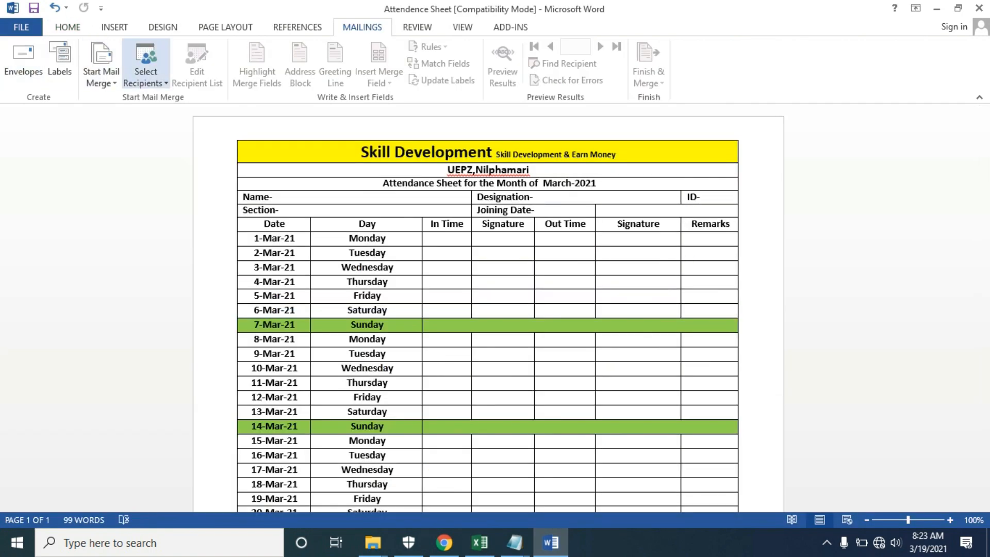
- Use the All$ table of the Monthly Employee Attendance workbook from the Attendence folder as the mail merge recipient list, with first-row headers
left_click(145, 67)
left_click(184, 116)
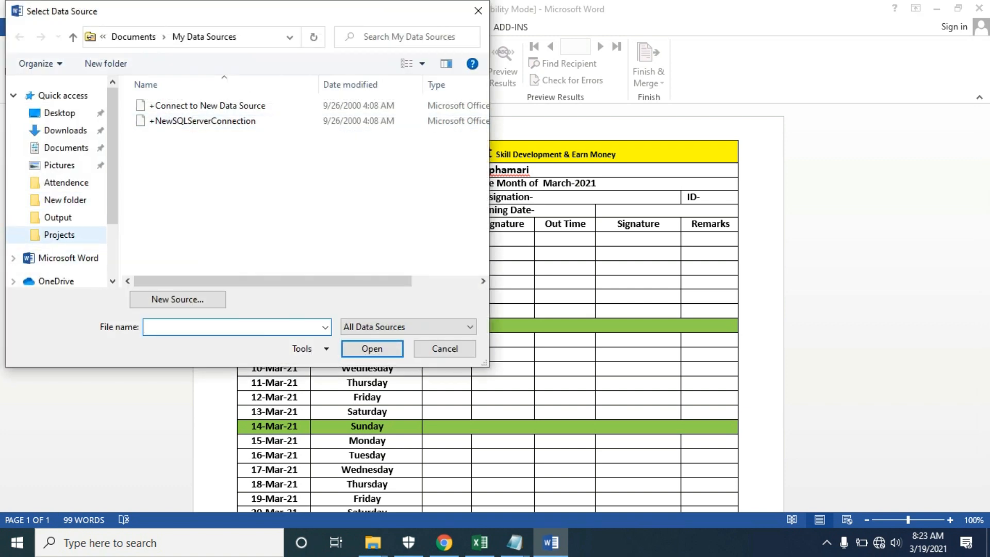
scroll(56, 223, "down", 2)
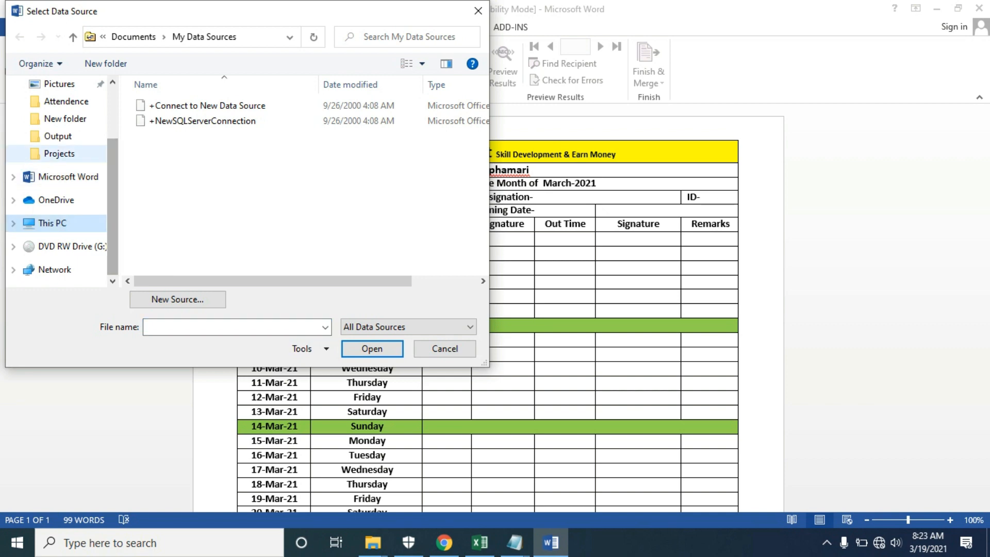
left_click(58, 136)
left_click(65, 118)
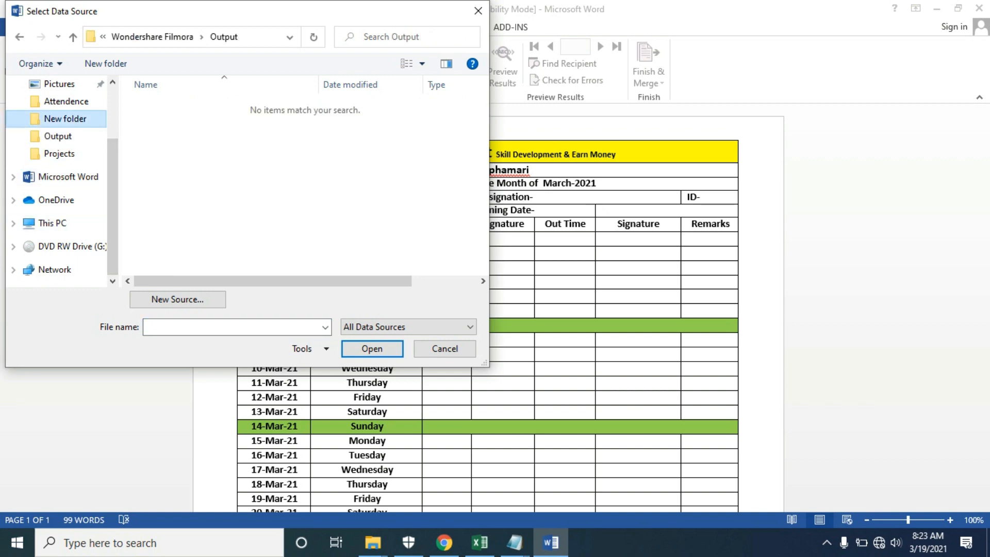
left_click(66, 101)
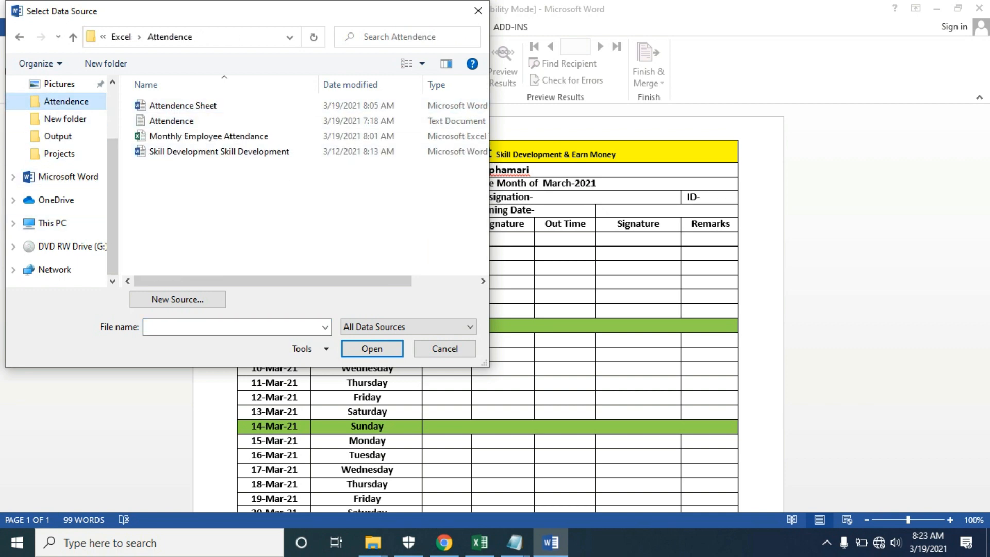
left_click(208, 136)
key("Return")
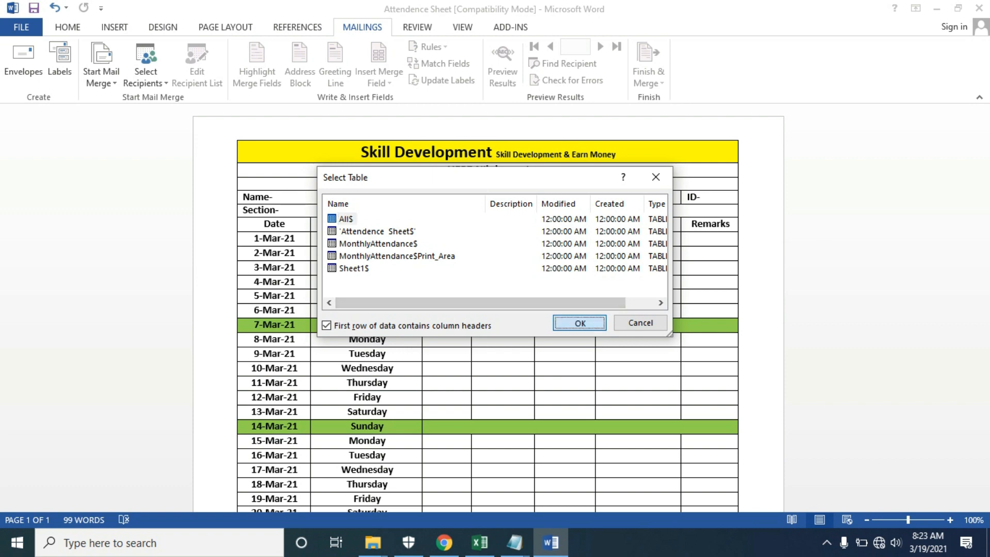
key("Return")
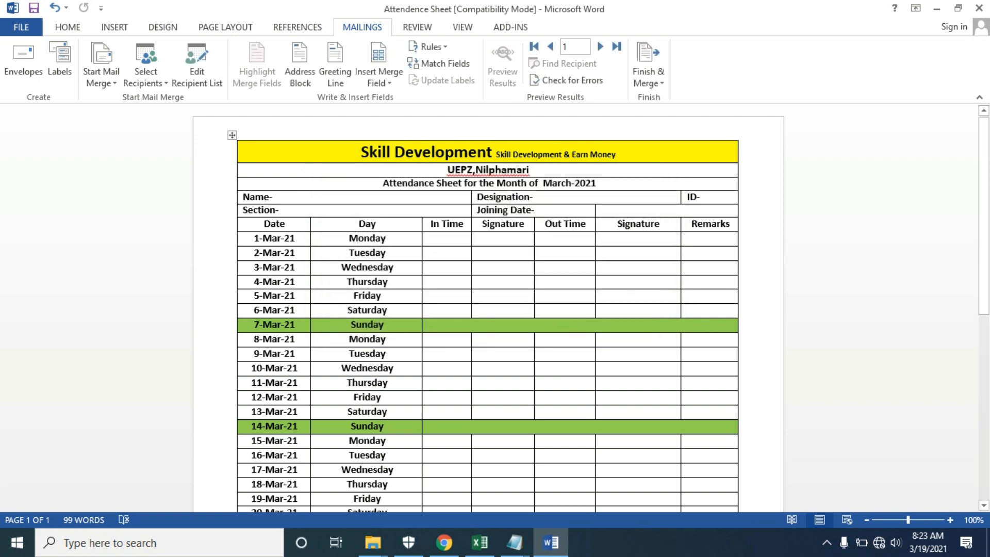
- Insert the Name merge field after "Name-" in the form heading
left_click(379, 78)
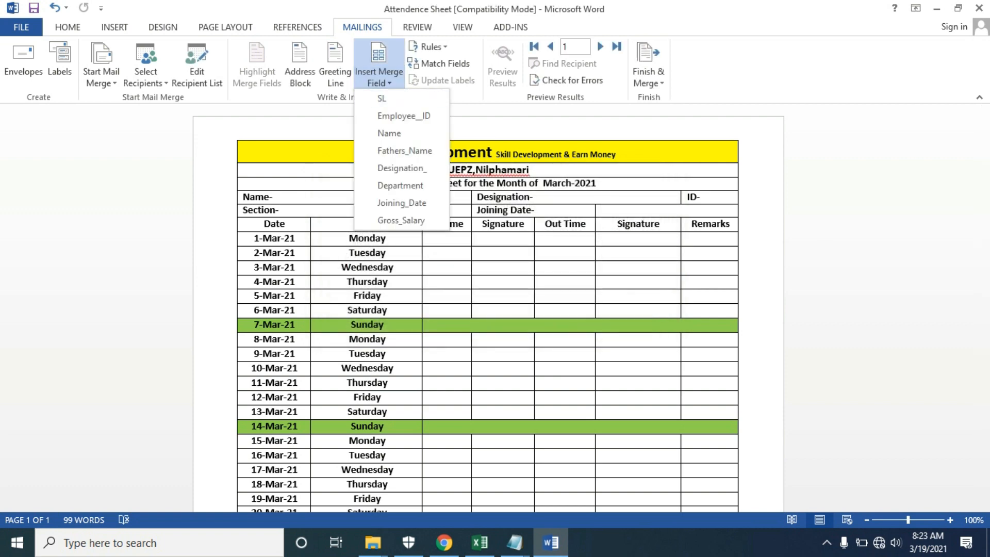
key("Escape")
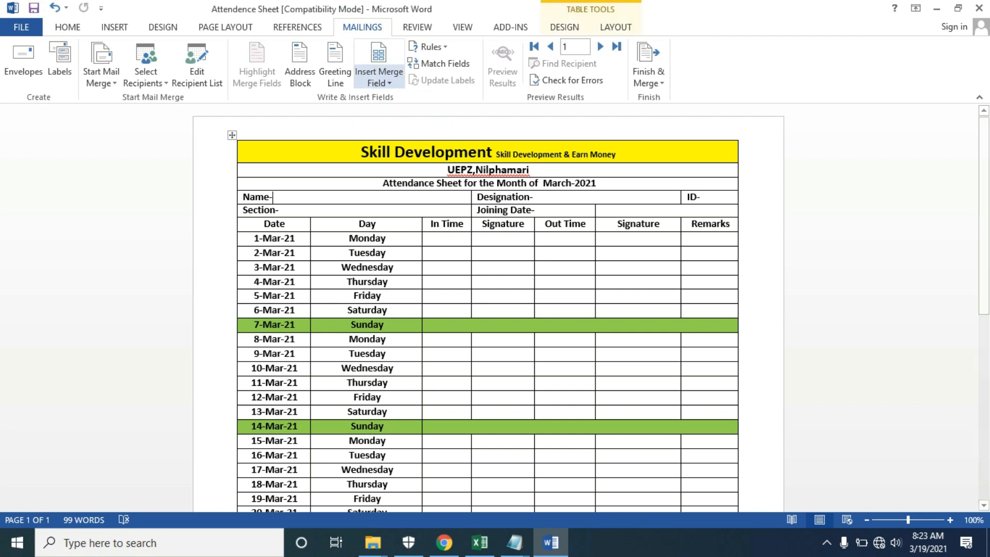
left_click(379, 77)
left_click(389, 133)
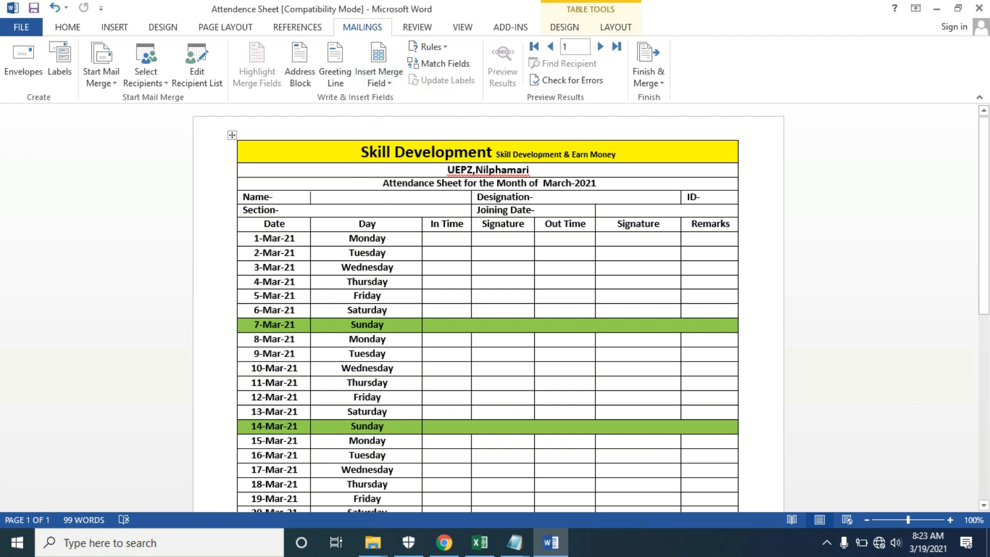
- Insert the Designation_ merge field after "Designation-" and the Employee__ID merge field after "ID-"
left_click(379, 75)
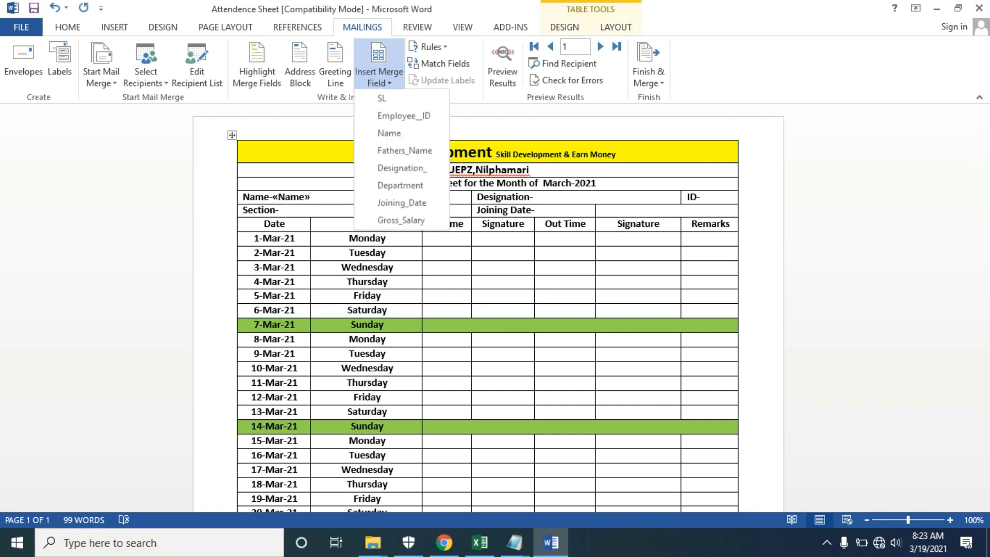
key("Escape")
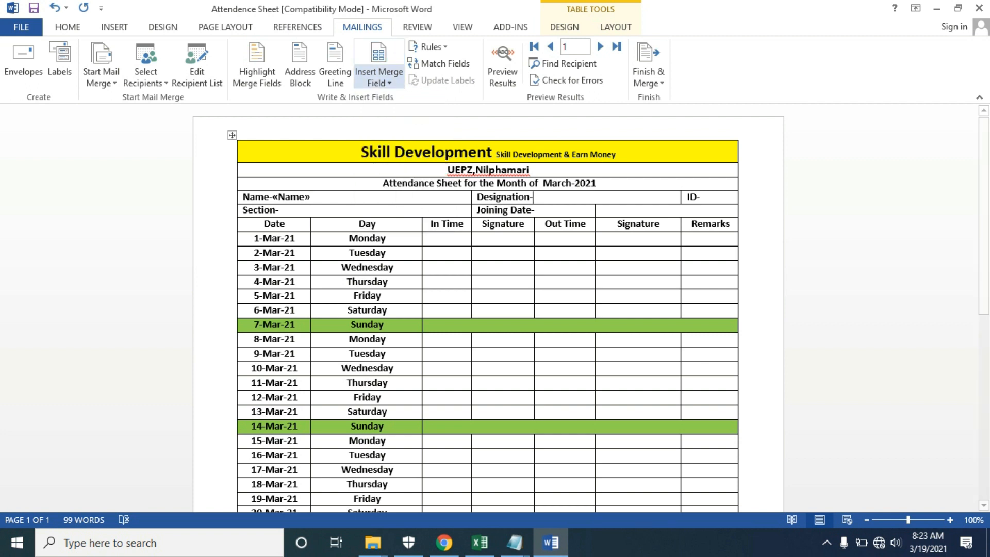
left_click(379, 75)
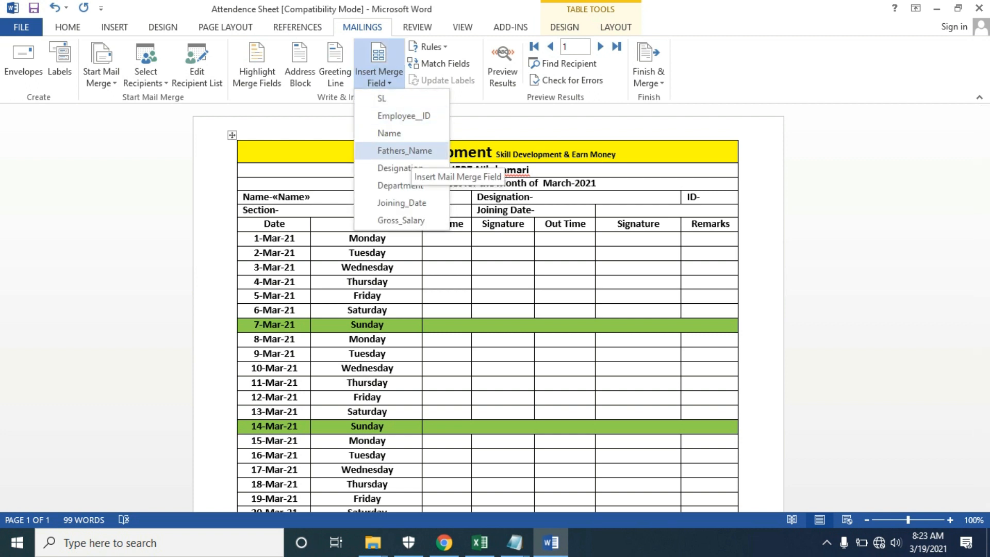
left_click(402, 168)
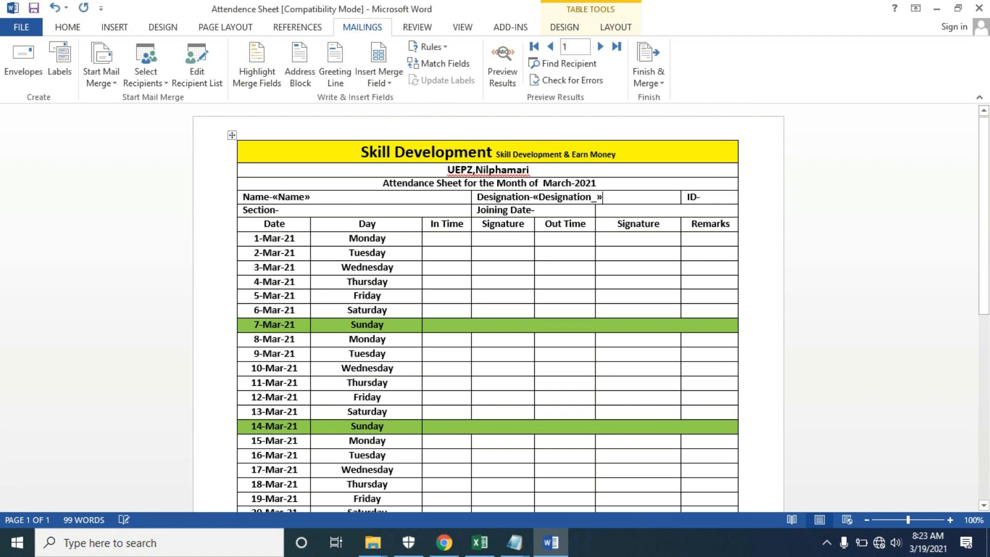
left_click(379, 75)
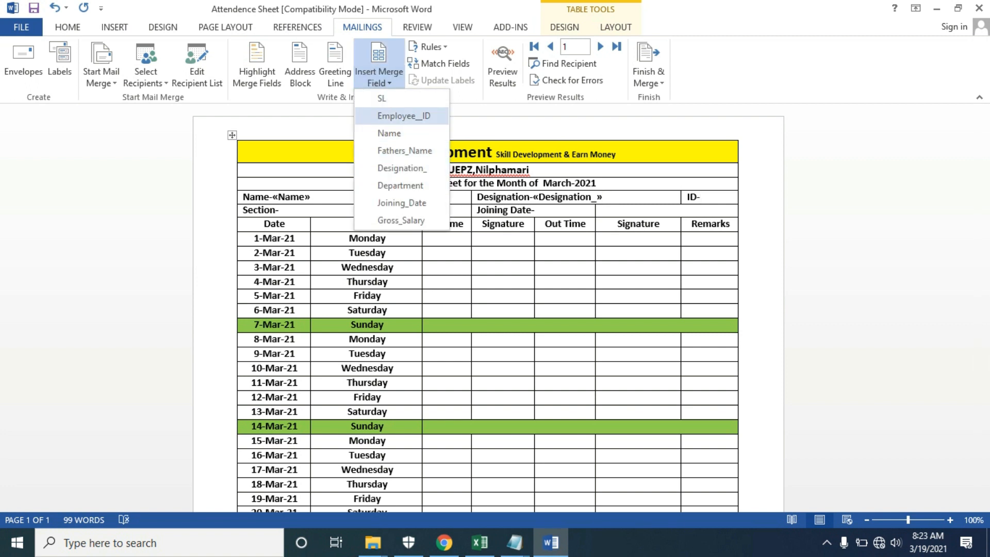
left_click(404, 115)
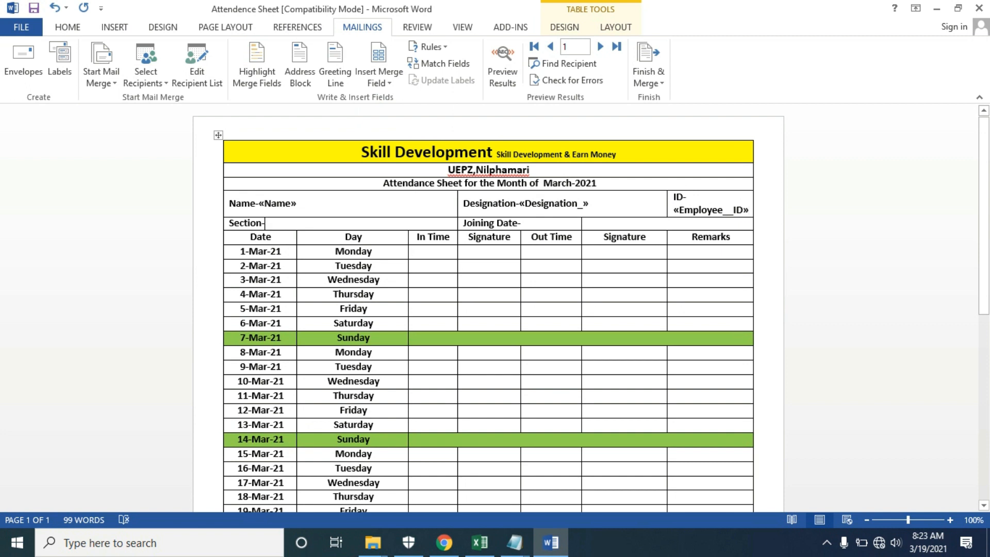
- Insert the Department merge field after "Section-" and the Joining_Date merge field after "Joining Date-"
left_click(379, 77)
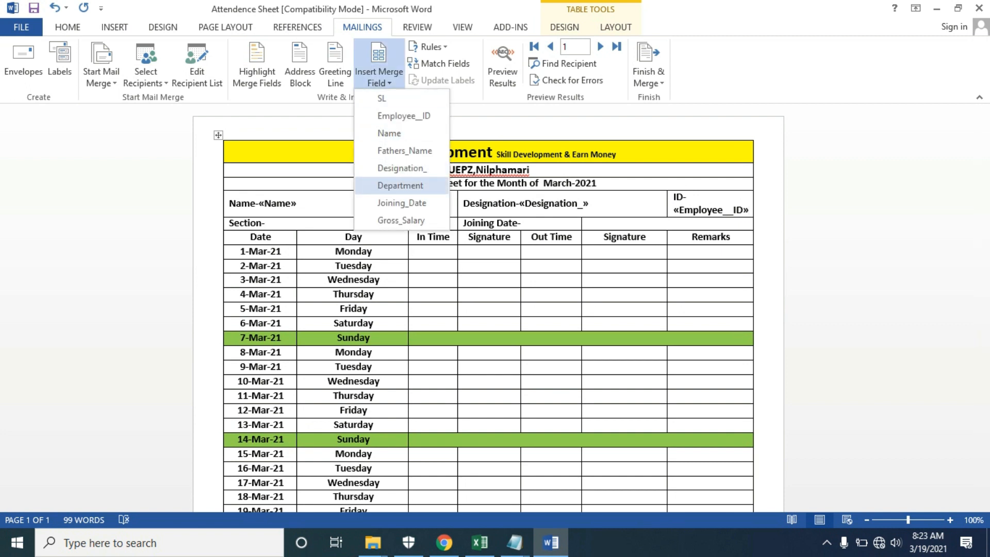
left_click(400, 185)
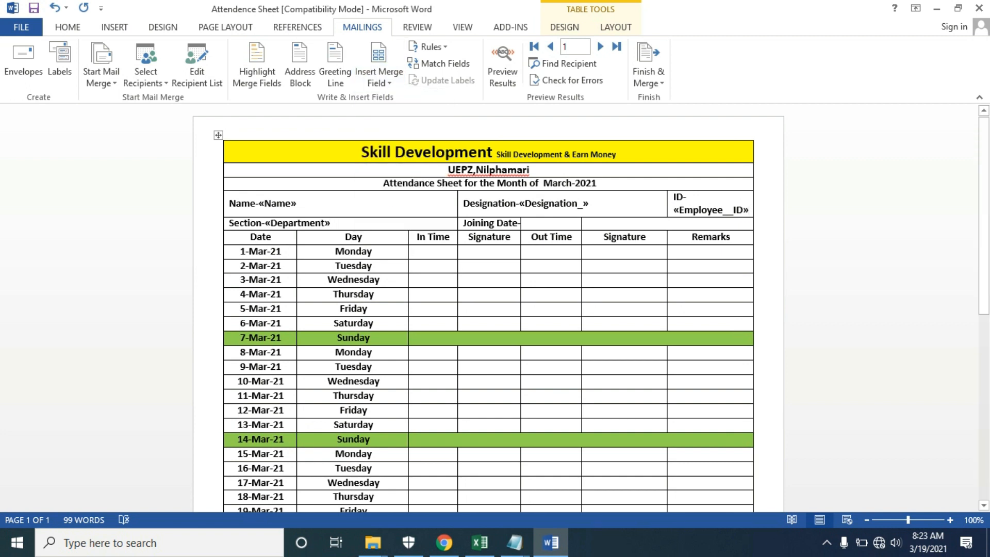
left_click(379, 77)
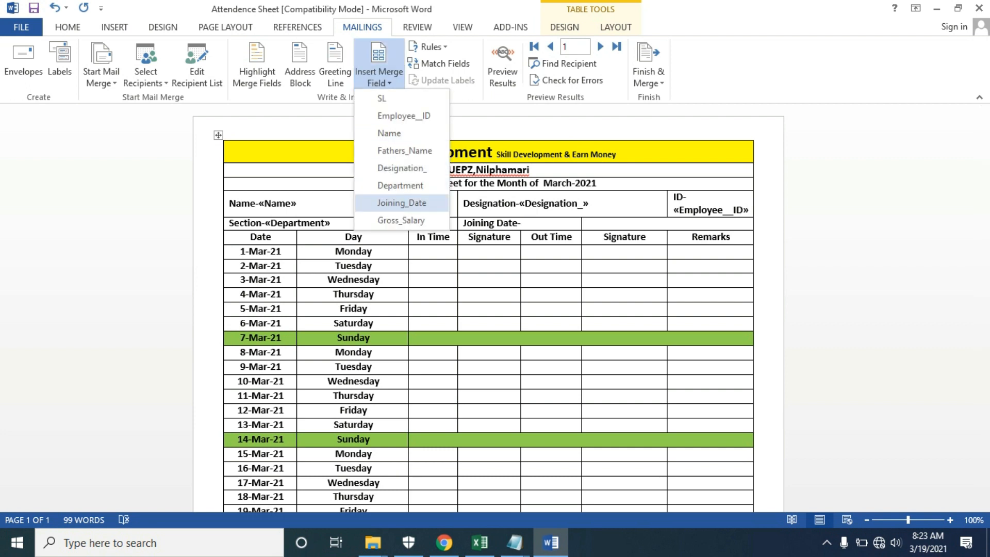
left_click(407, 201)
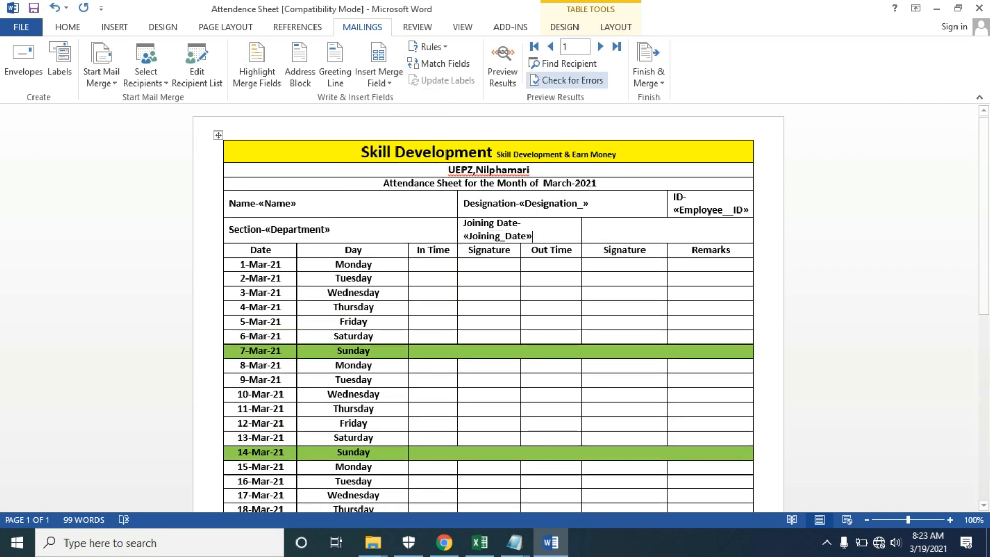
- Preview the merged results and step through the employee records up to record 6
left_click(503, 64)
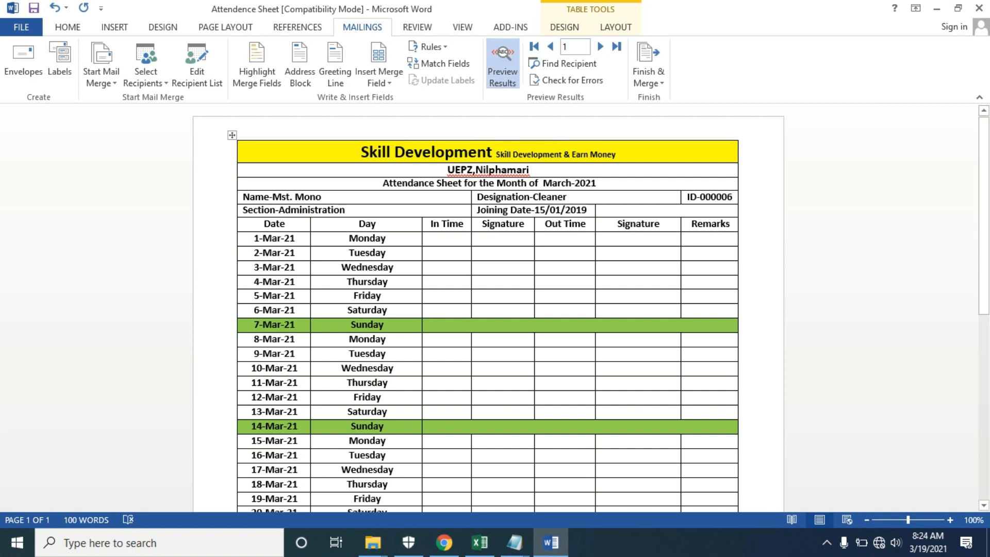
left_click(600, 47)
left_click(600, 47)
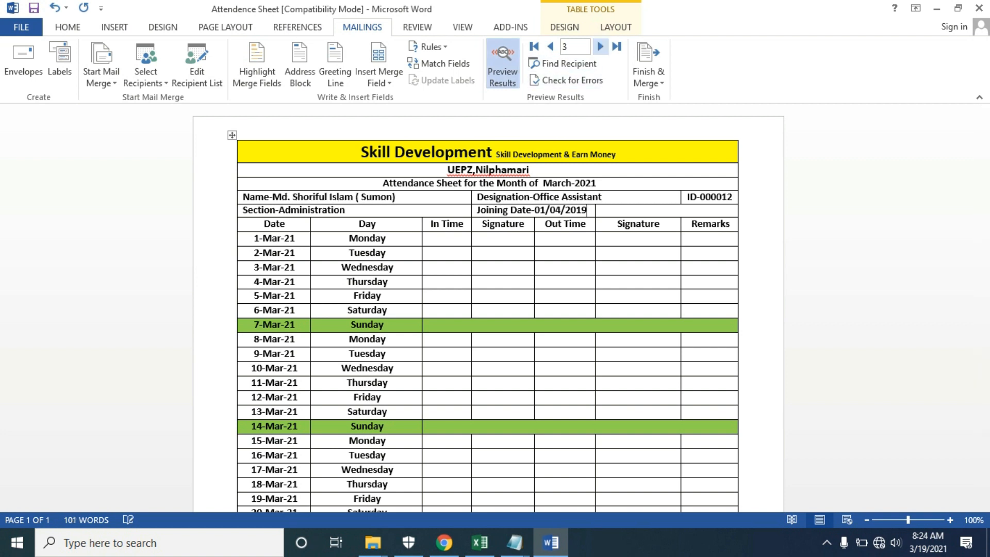
left_click(600, 46)
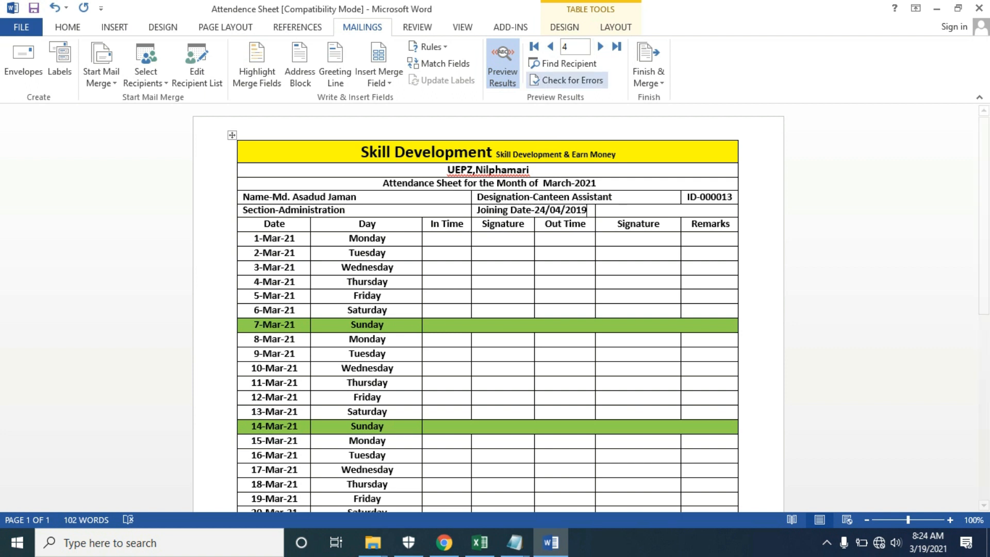
left_click(600, 47)
left_click(600, 46)
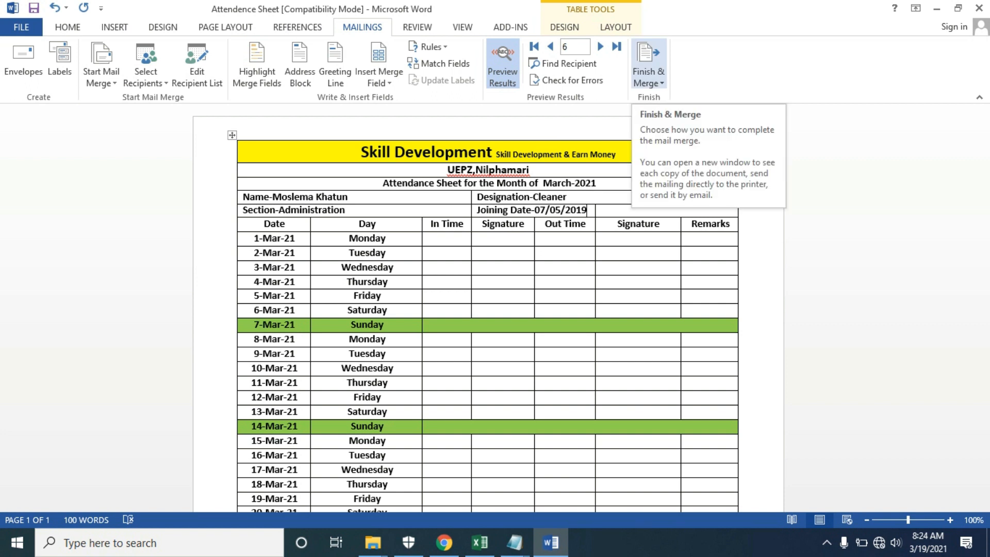
- Merge all employee records into a new individual document, checking the Excel employee list first, and maximize the resulting document
left_click(649, 72)
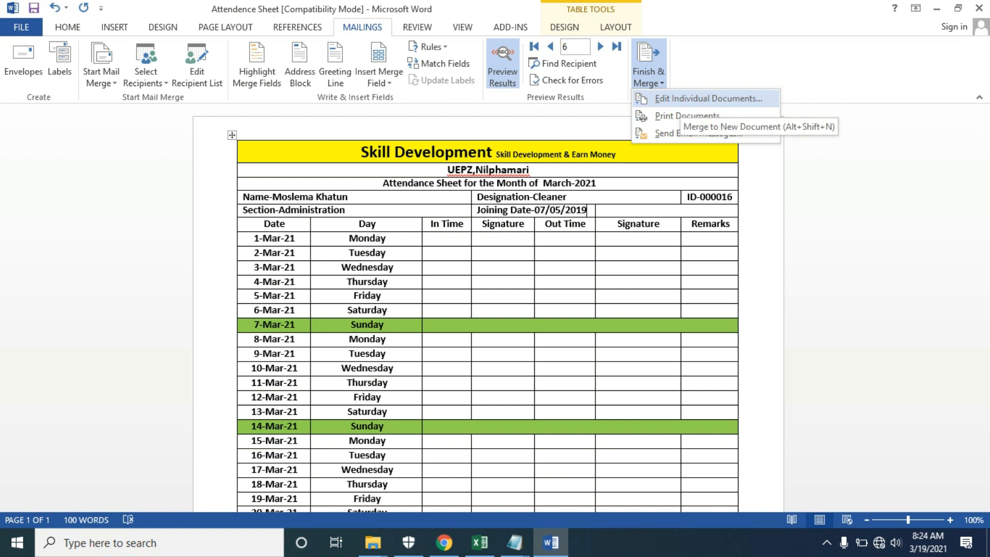
left_click(707, 98)
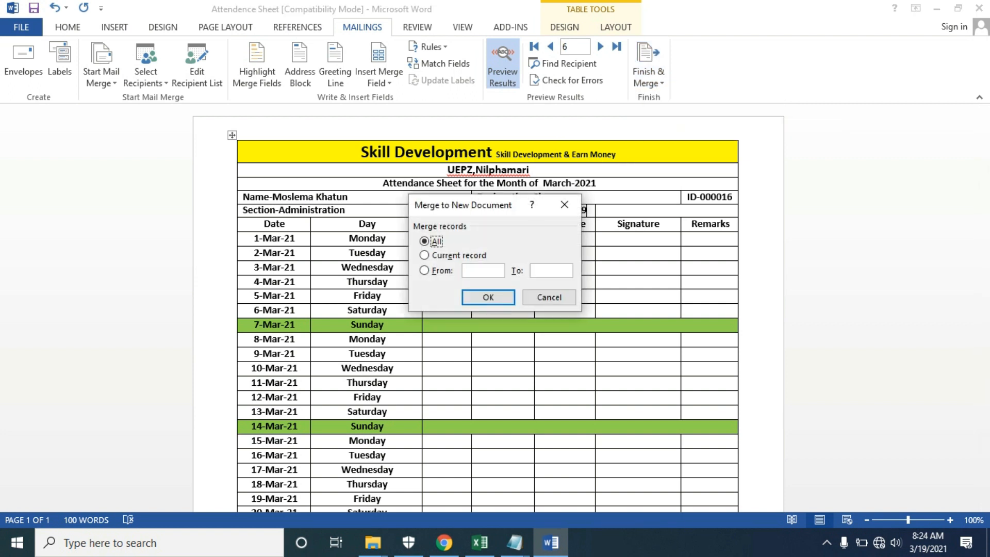
left_click(480, 542)
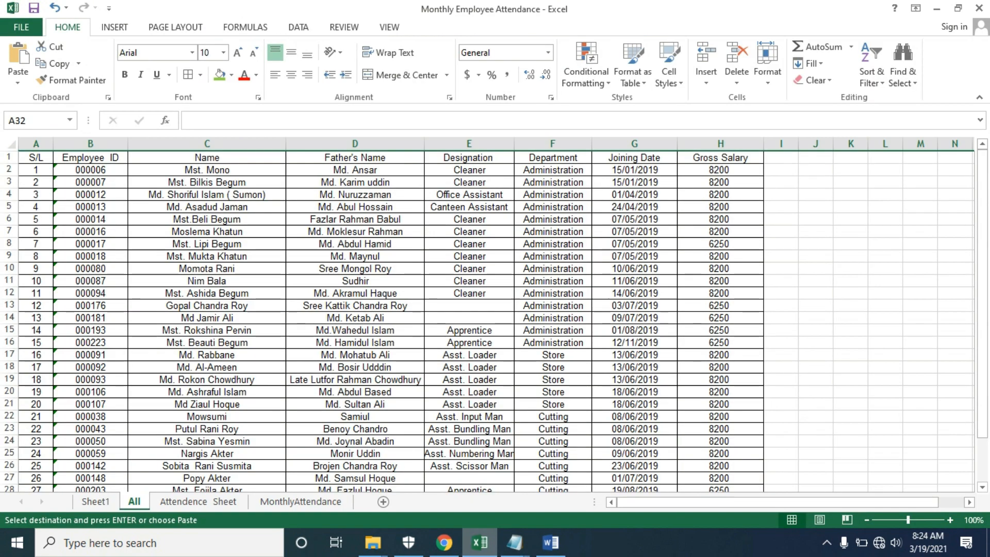
left_click_drag(982, 293, 982, 335)
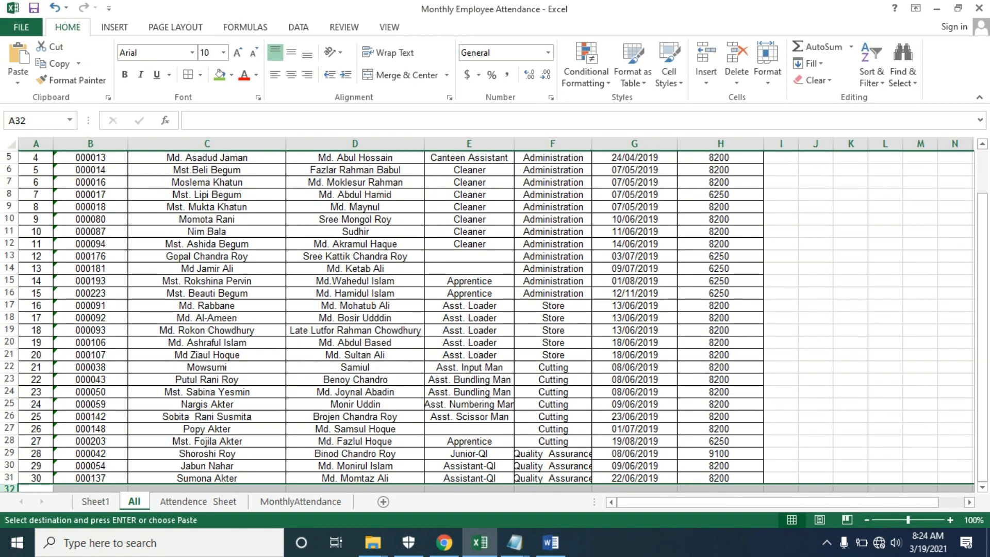
key("alt+Tab")
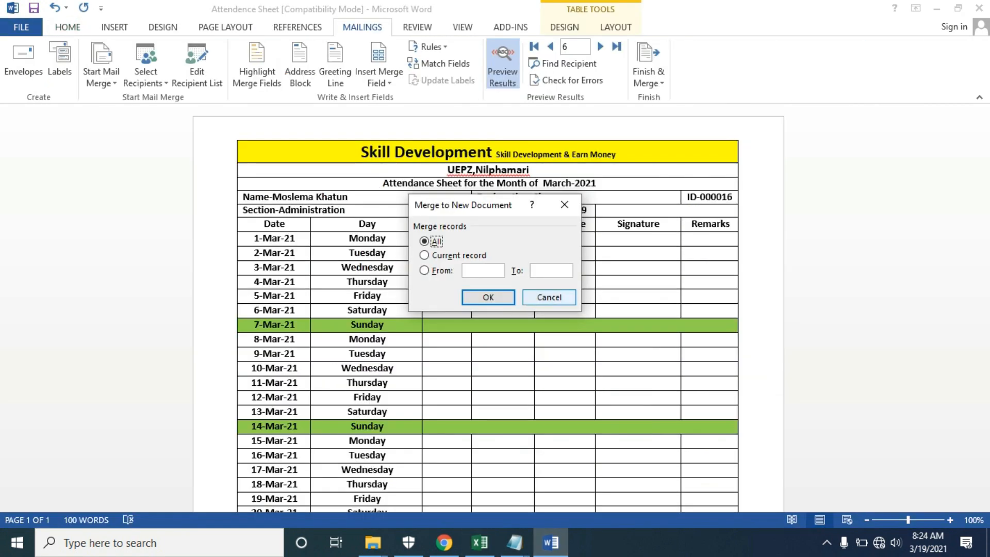
key("Return")
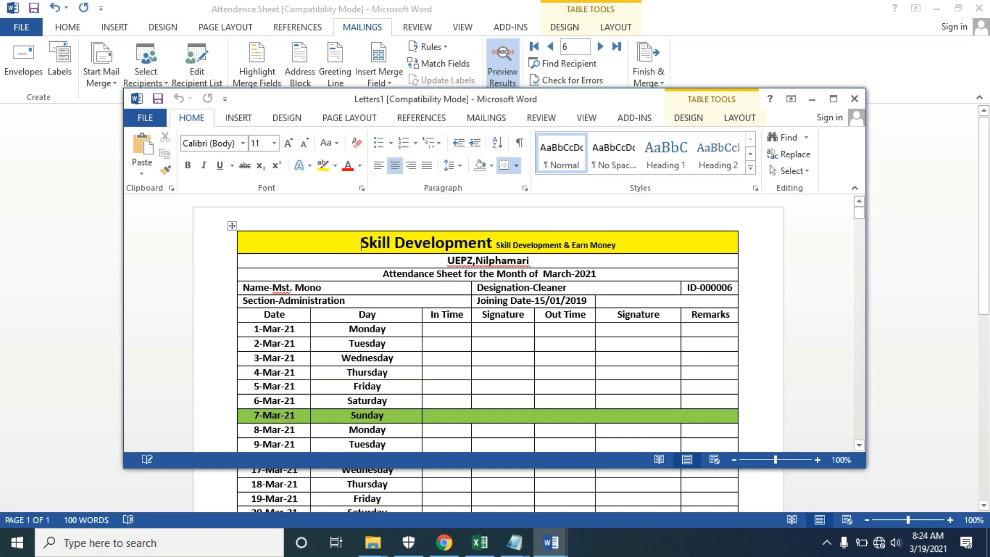
left_click(832, 99)
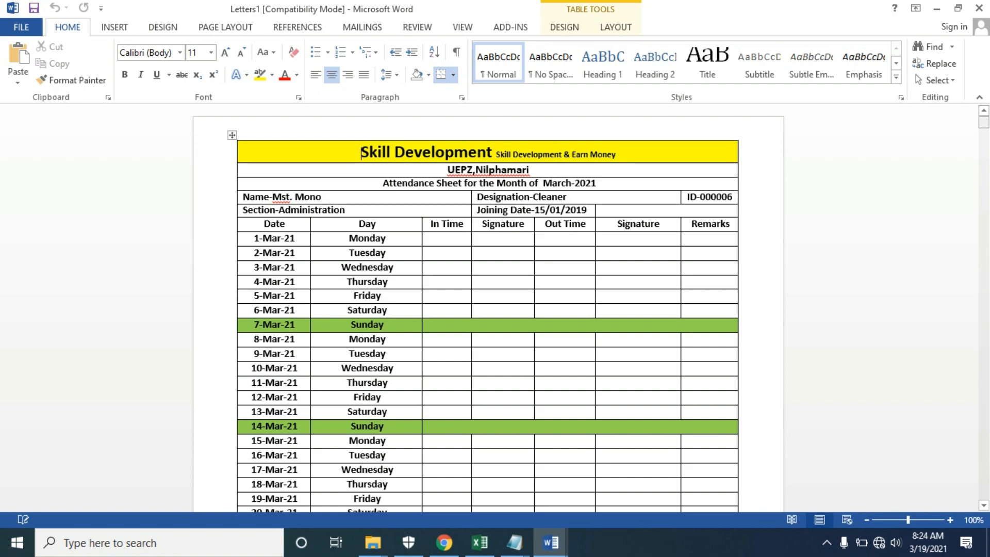
- Review the merged attendance sheets page by page, examining each employee's heading details and daily table
left_click(983, 122)
mouse_move(983, 122)
left_mouse_down()
mouse_move(983, 493)
mouse_move(983, 122)
left_mouse_up()
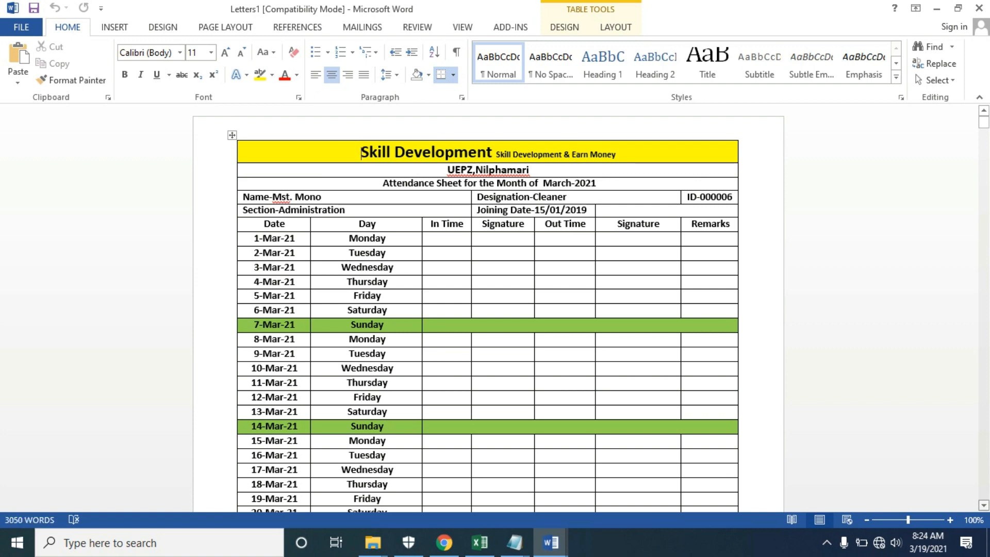
scroll(487, 310, "down", 4)
scroll(488, 309, "down", 10)
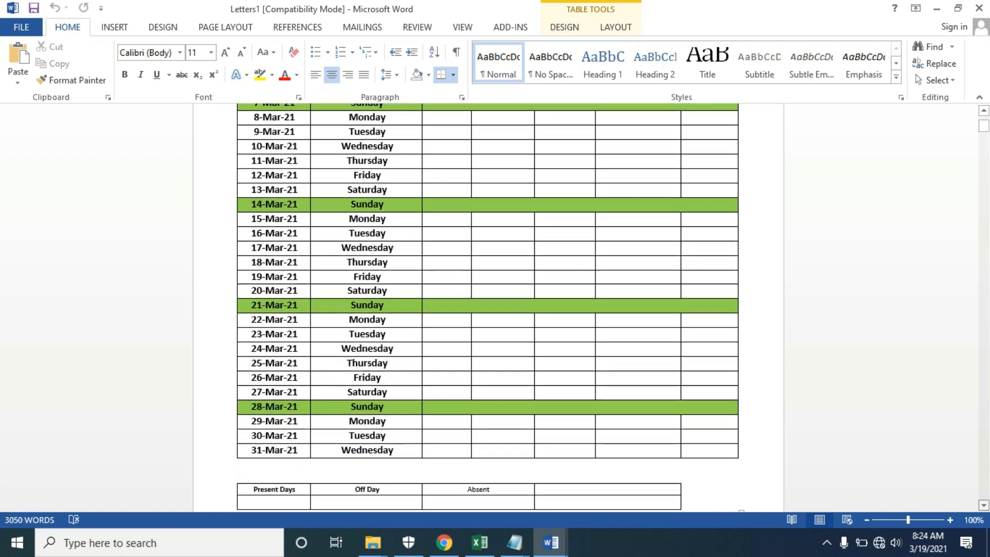
scroll(488, 309, "down", 5)
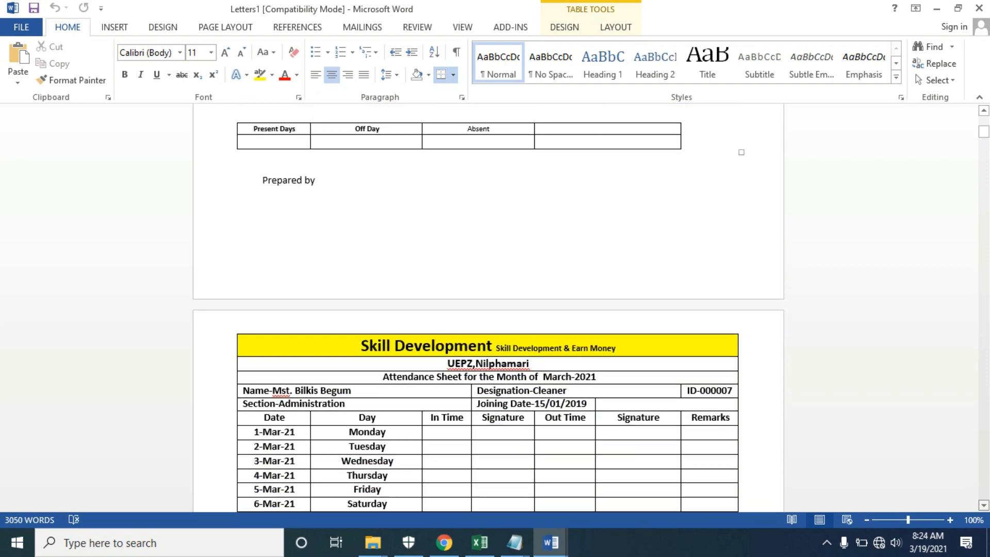
scroll(488, 309, "down", 8)
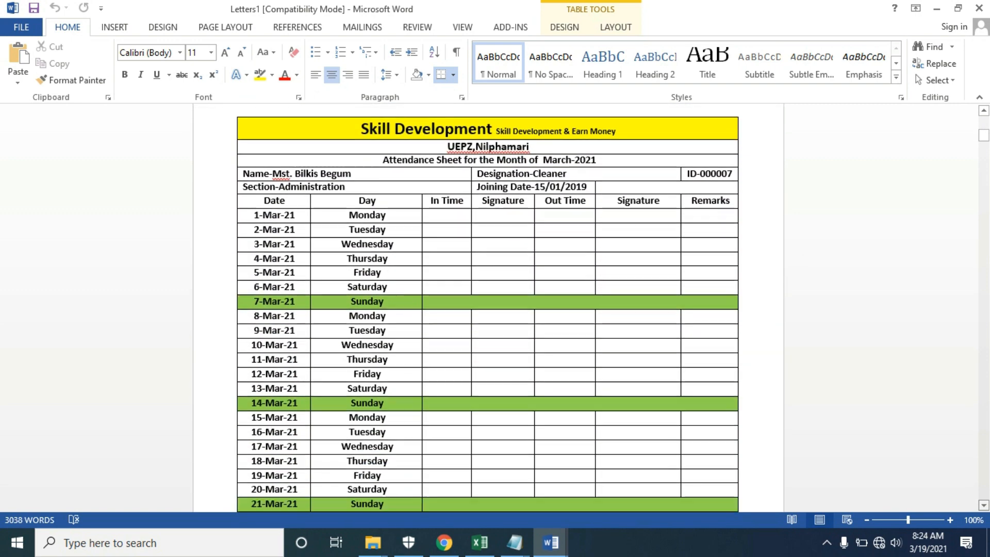
scroll(487, 310, "down", 10)
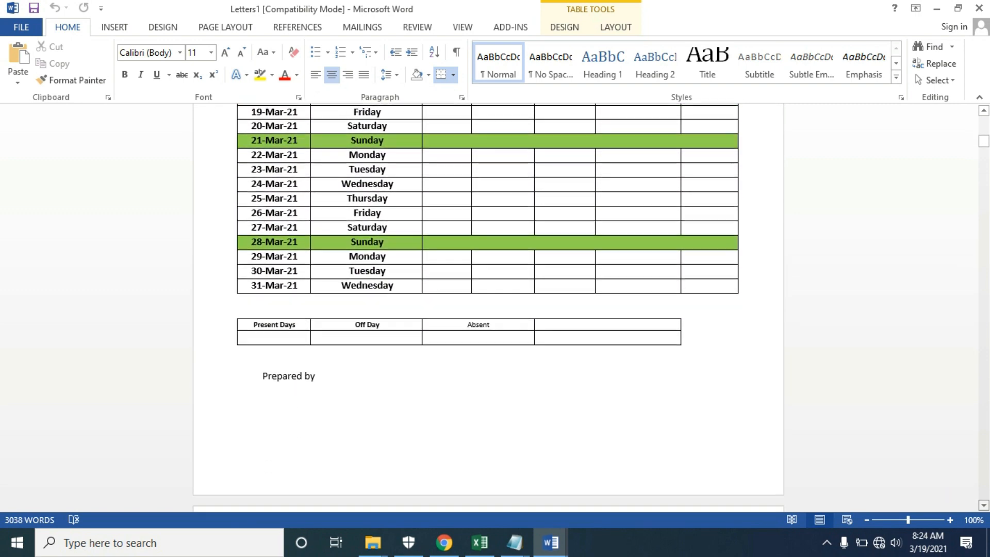
scroll(487, 309, "down", 6)
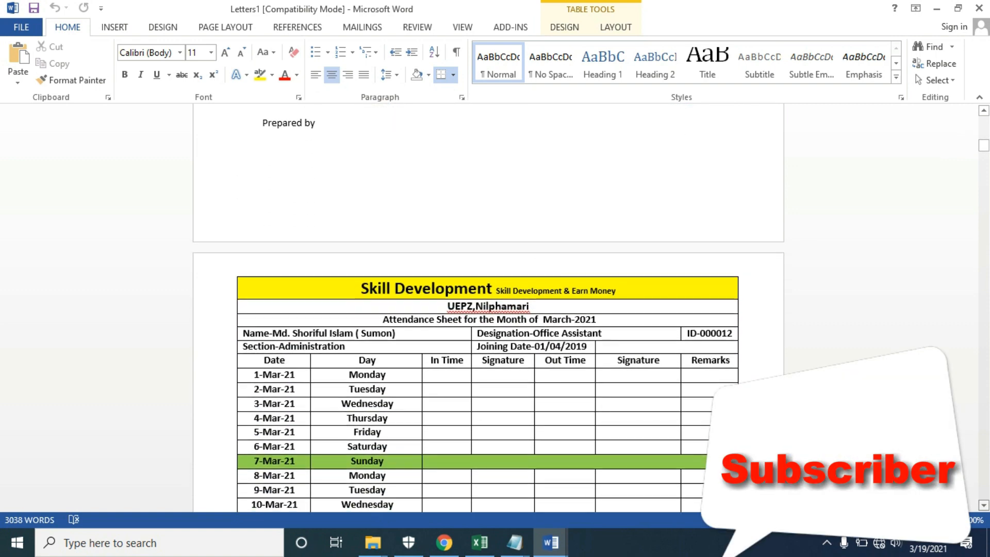
scroll(487, 309, "down", 10)
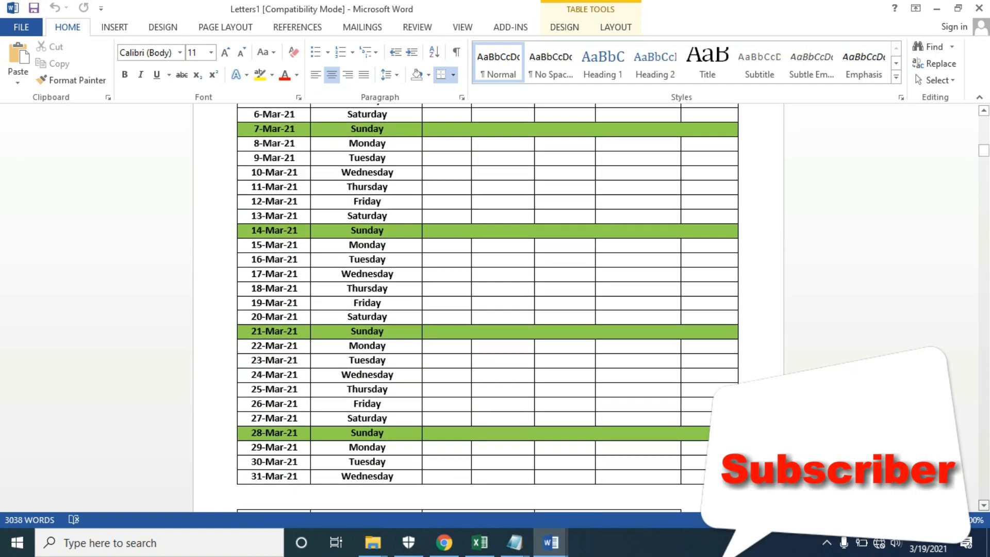
scroll(487, 309, "down", 8)
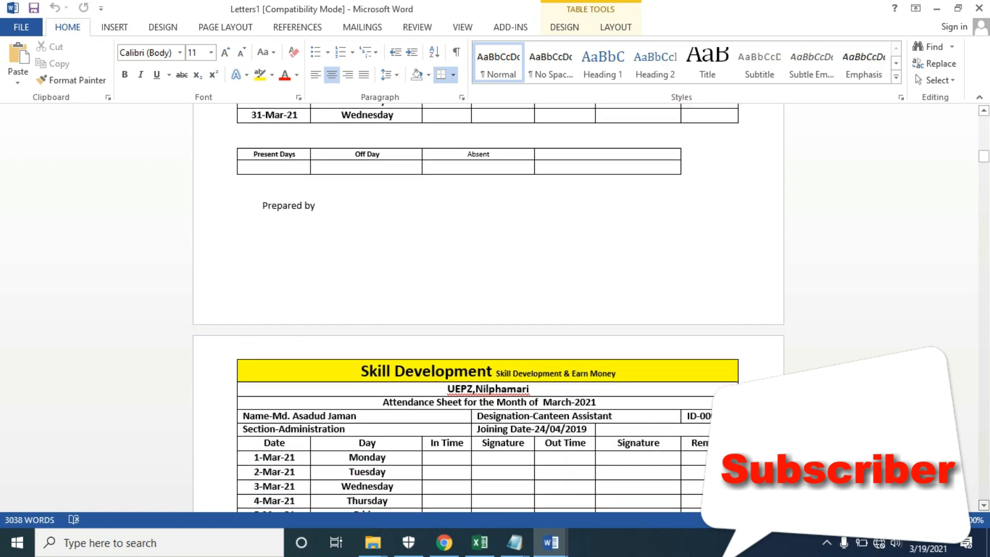
scroll(488, 309, "down", 5)
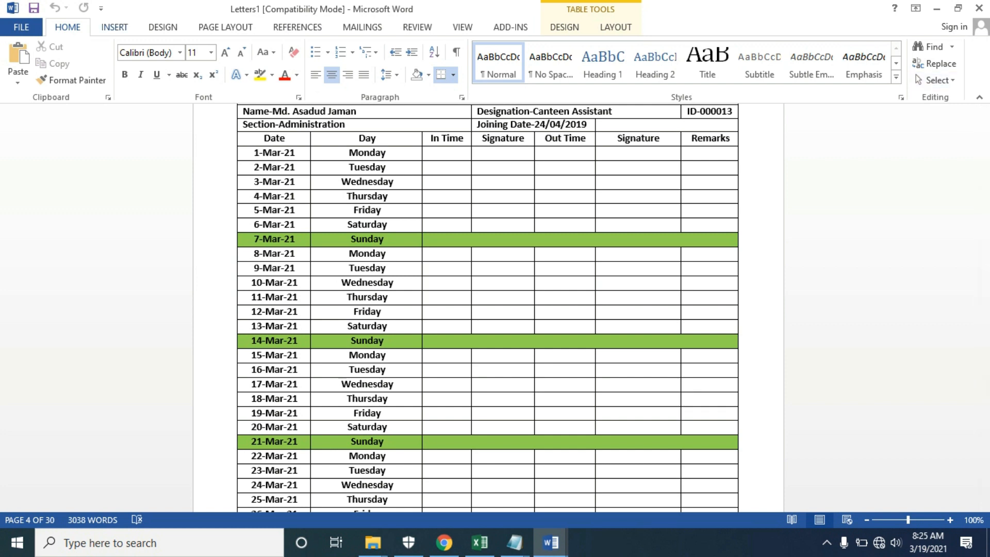
- Save the merged document to the Desktop as "Skill Development Skill Development" in Word Document format, accepting the file format upgrade
key("alt+f")
key("a")
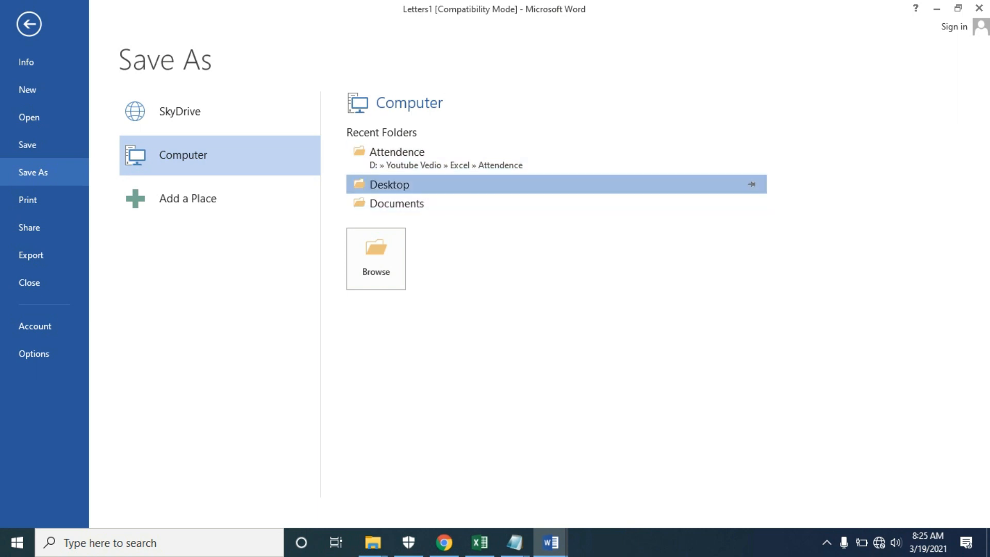
left_click(389, 185)
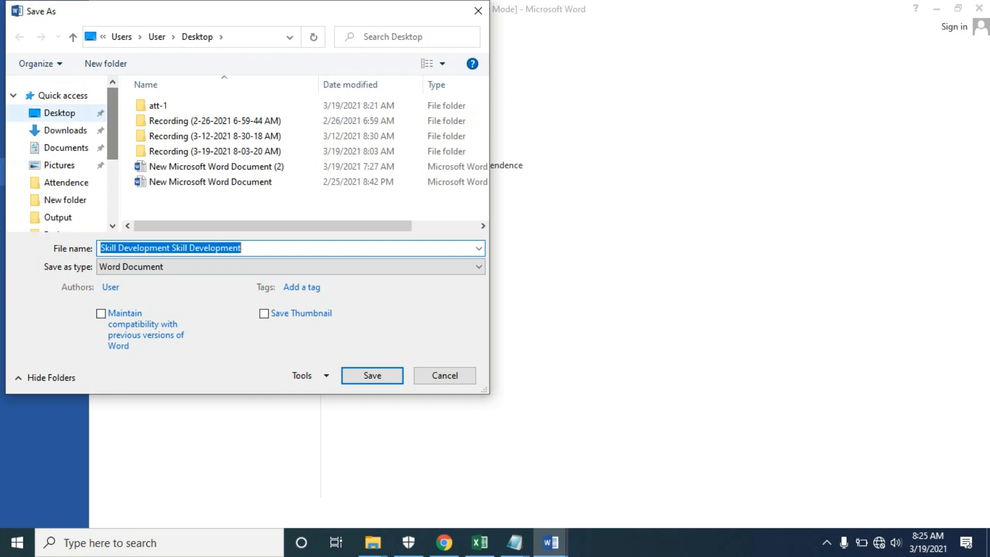
key("Return")
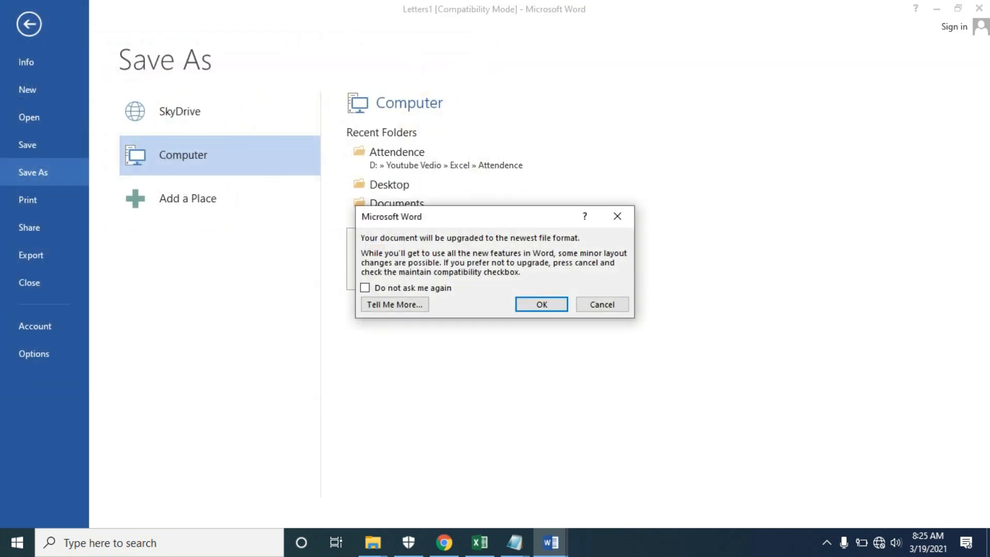
key("Return")
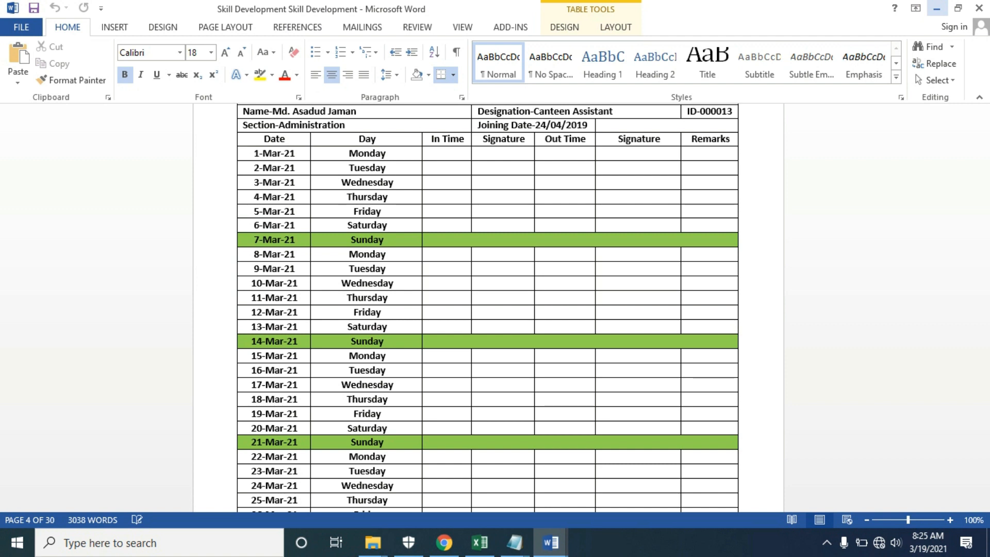
- Switch to the Monthly Employee Attendance workbook in Excel and select the Leave Management topic on Sheet1
left_click(936, 8)
left_click(936, 8)
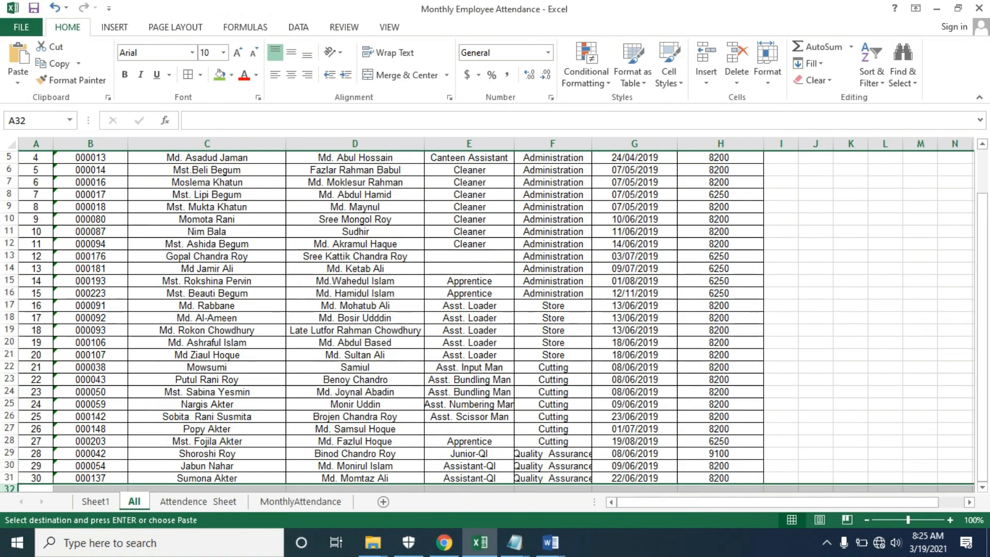
left_click(96, 501)
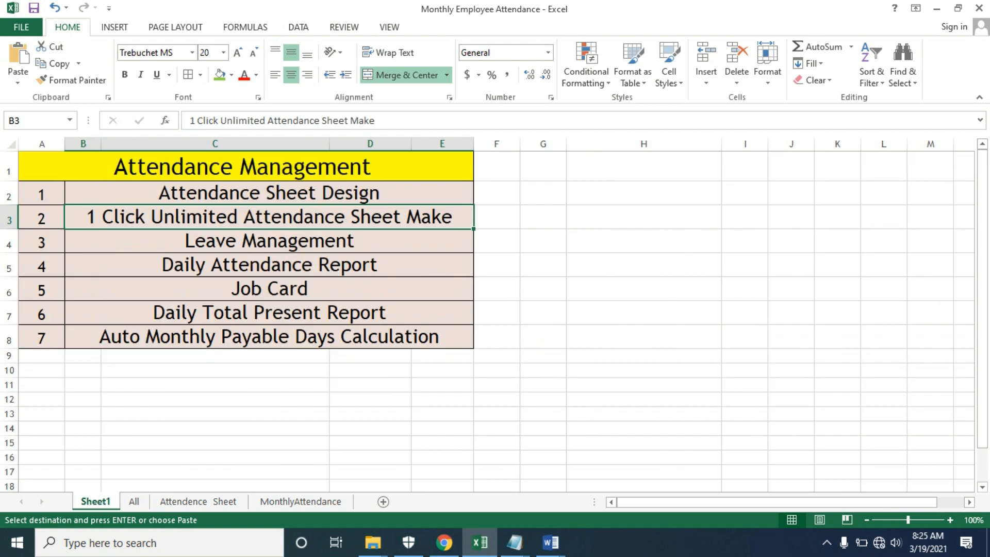
left_click(269, 240)
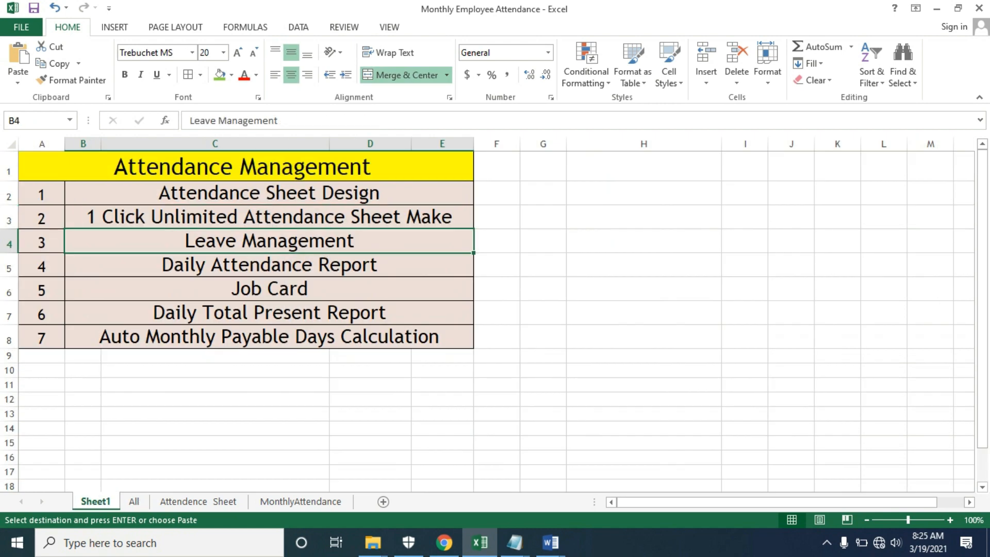
- Examine the first employee's CL, SL and EL leave entitlements on the MonthlyAttendance sheet
left_click(301, 501)
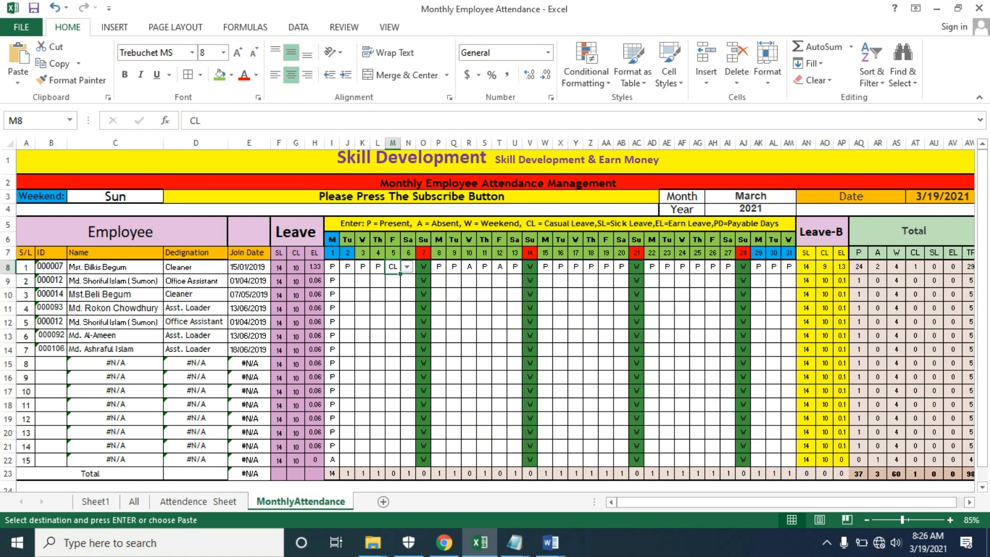
left_click(296, 267)
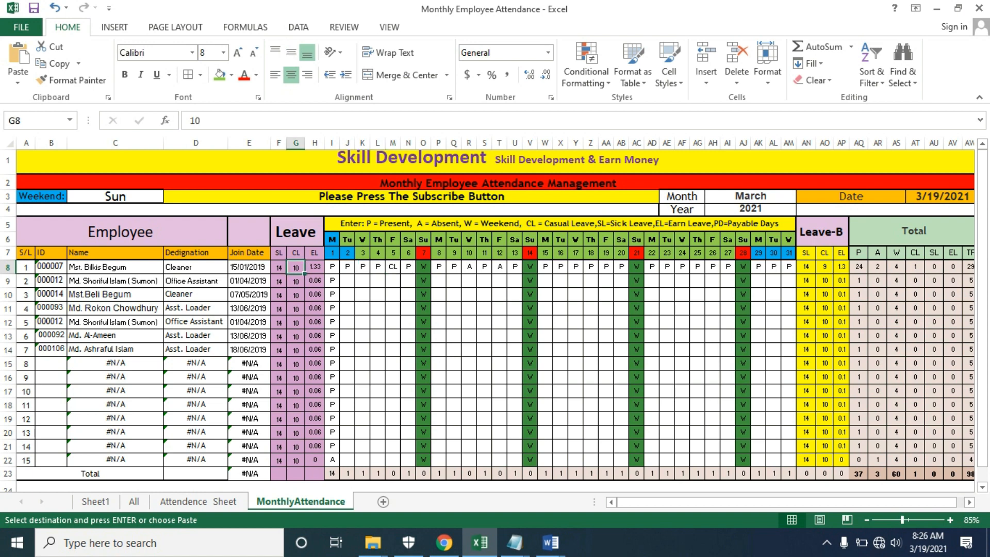
left_click(279, 267)
left_click(314, 266)
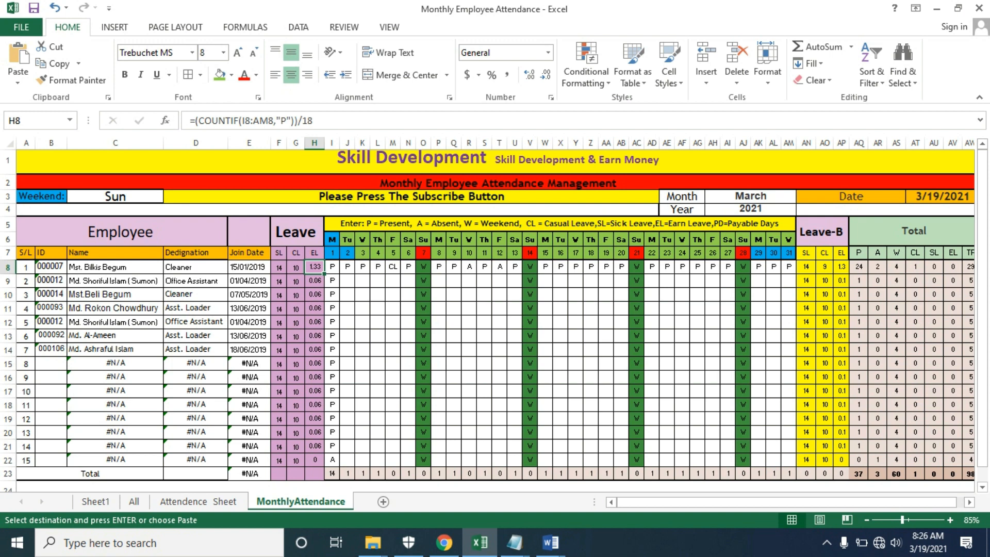
left_click(590, 335)
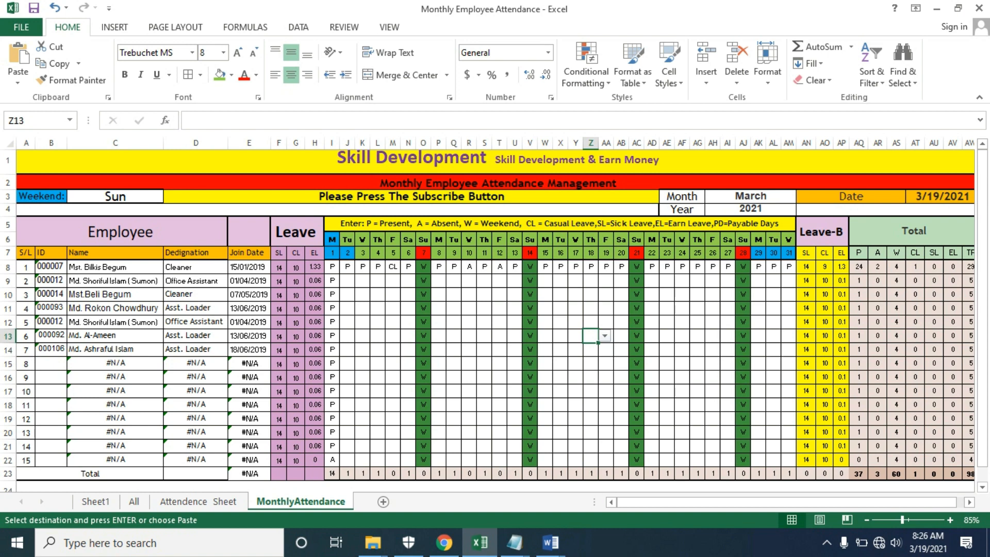
left_click(681, 335)
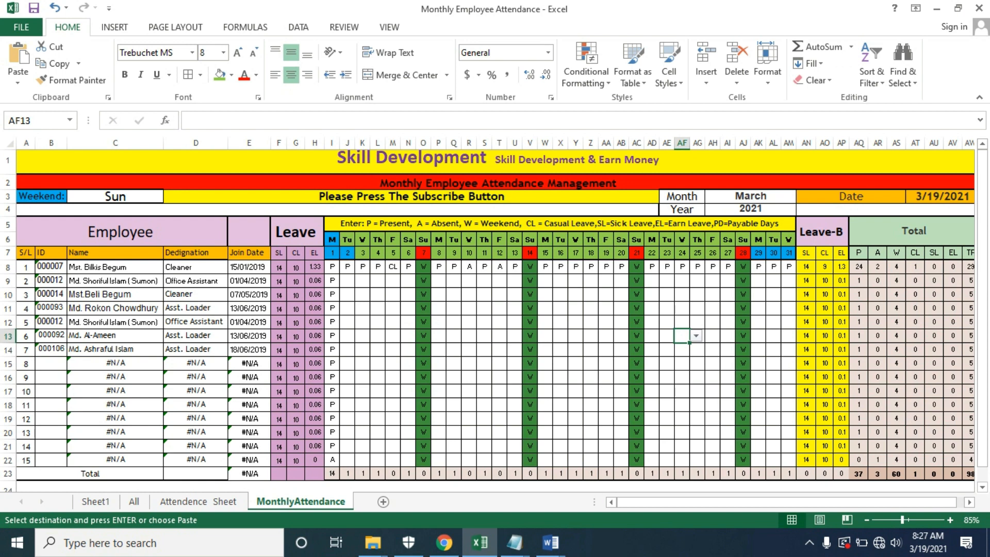
- Set the first employee's attendance for day 24 to SL and check the SL total and leave balance
left_click(278, 267)
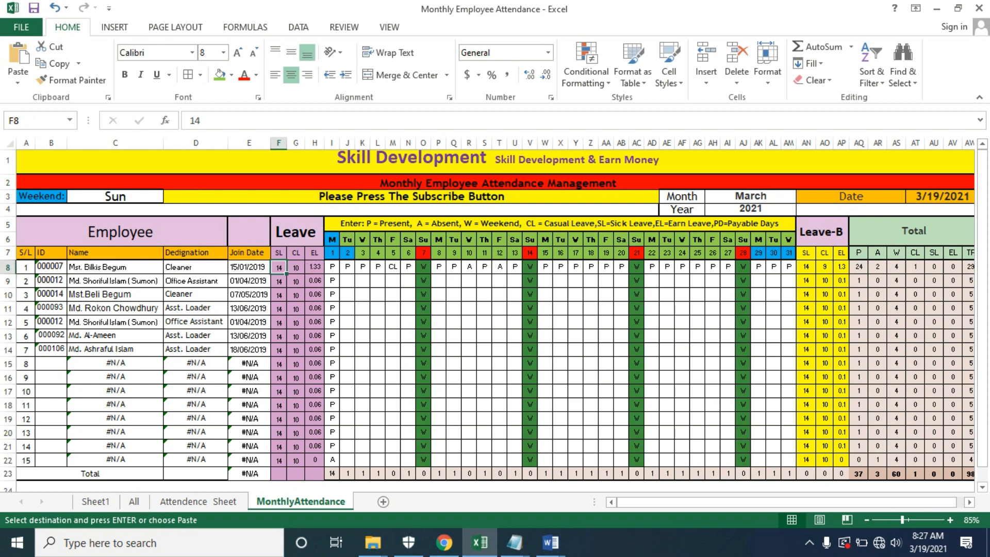
left_click(934, 266)
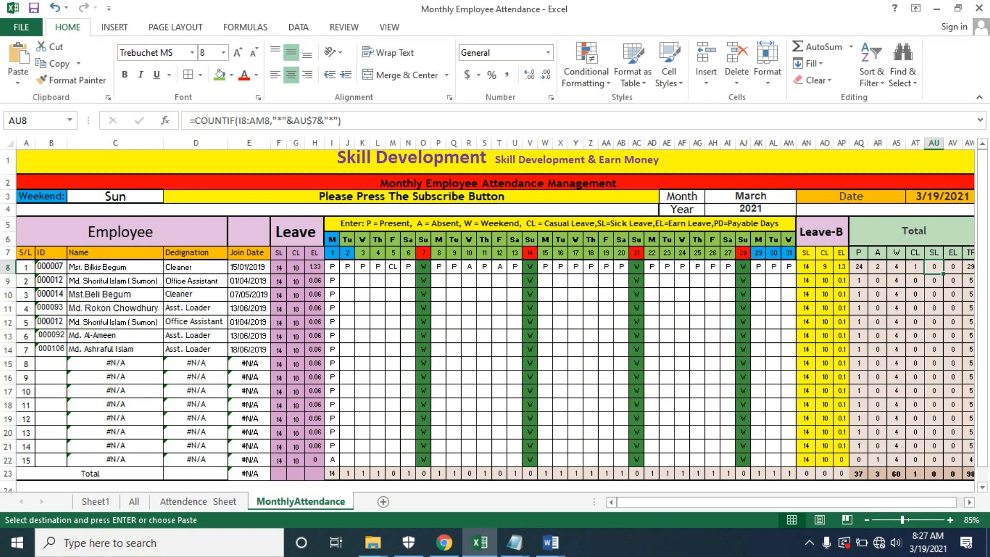
left_click(682, 267)
left_click(696, 266)
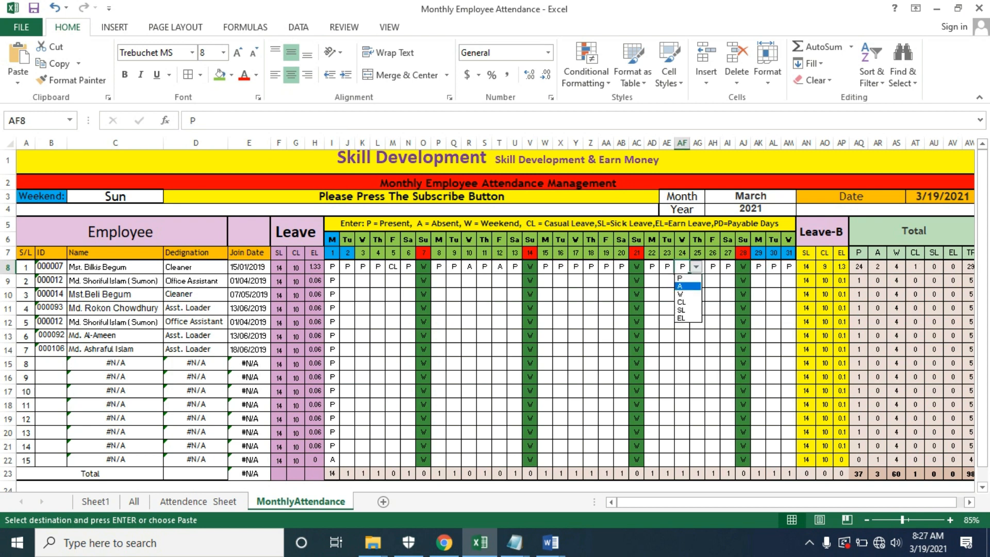
left_click(686, 308)
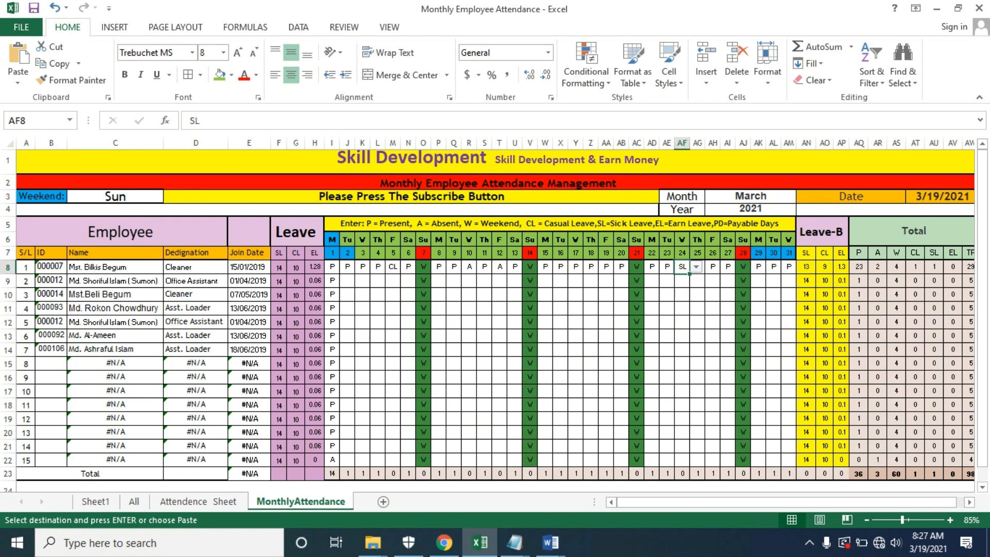
left_click(934, 267)
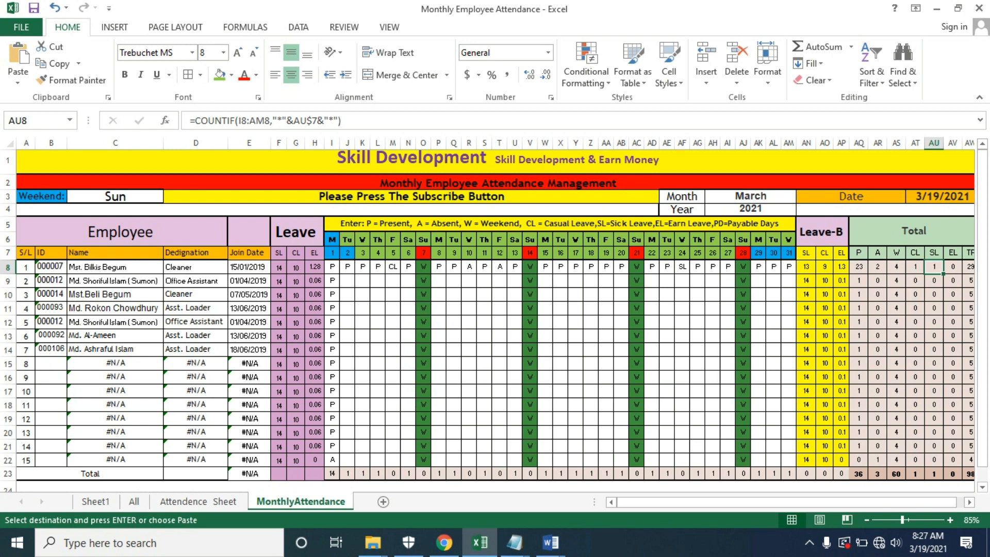
left_click(806, 267)
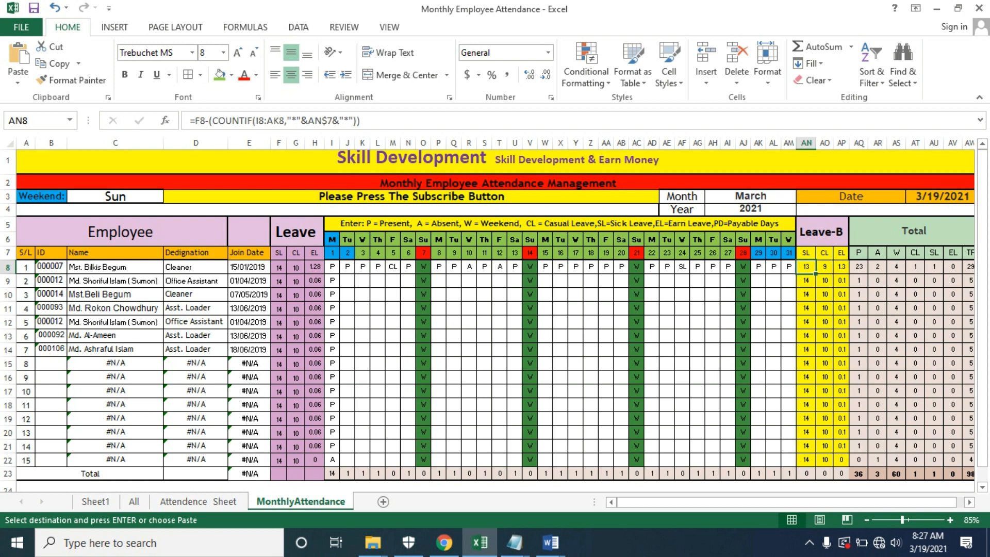
- Set the first employee's attendance for day 23 to CL
left_click(667, 267)
left_click(681, 266)
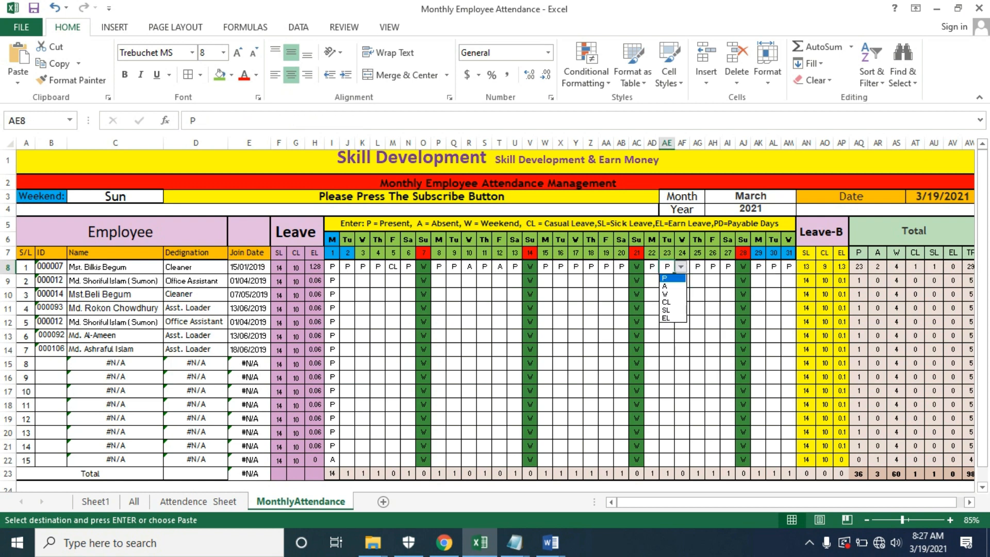
left_click(666, 302)
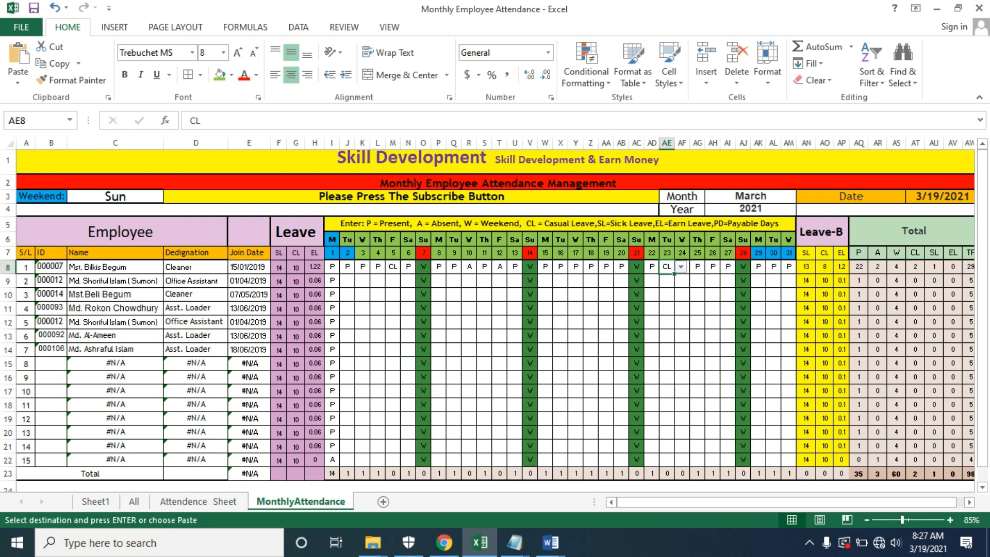
- Set the first employee's attendance for day 24 to P and compare the SL leave balance with the SL entitlement
left_click(682, 267)
left_click(696, 267)
left_click(682, 312)
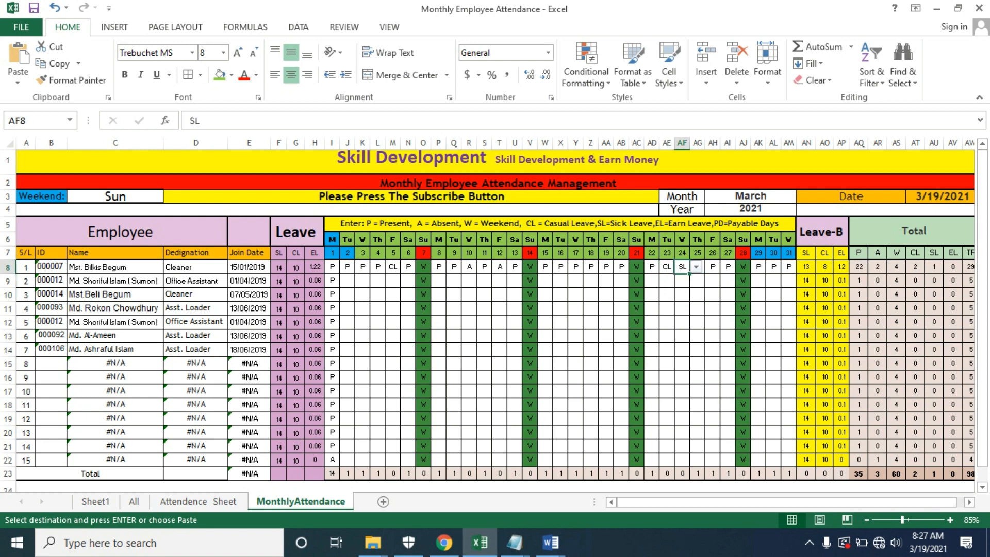
key("alt+Down")
key("Up")
key("Up")
key("Up")
key("Up")
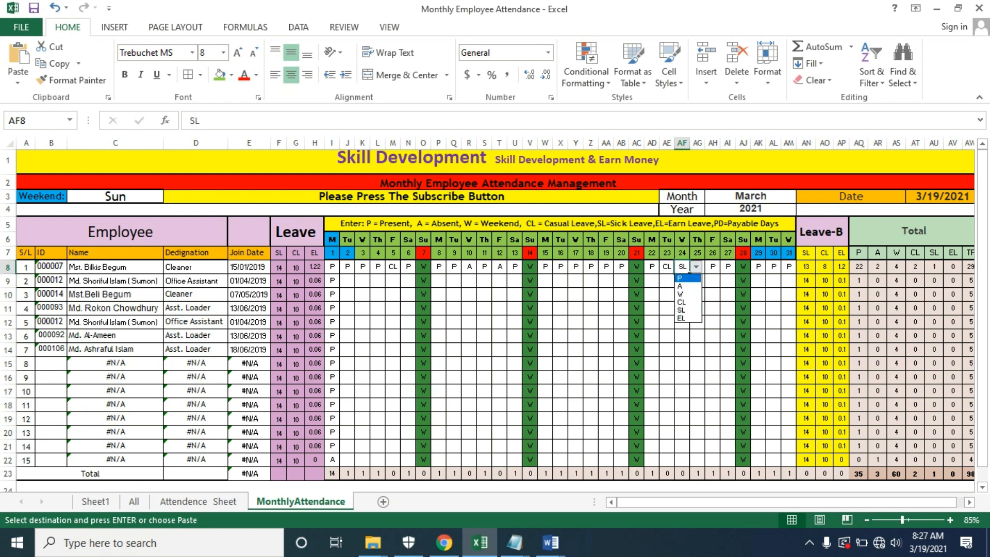
key("Return")
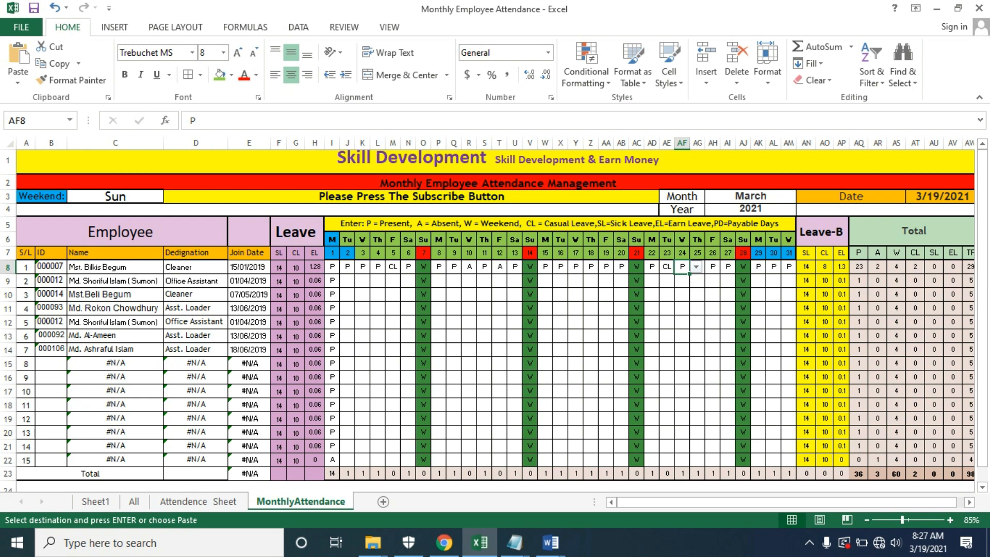
left_click(806, 266)
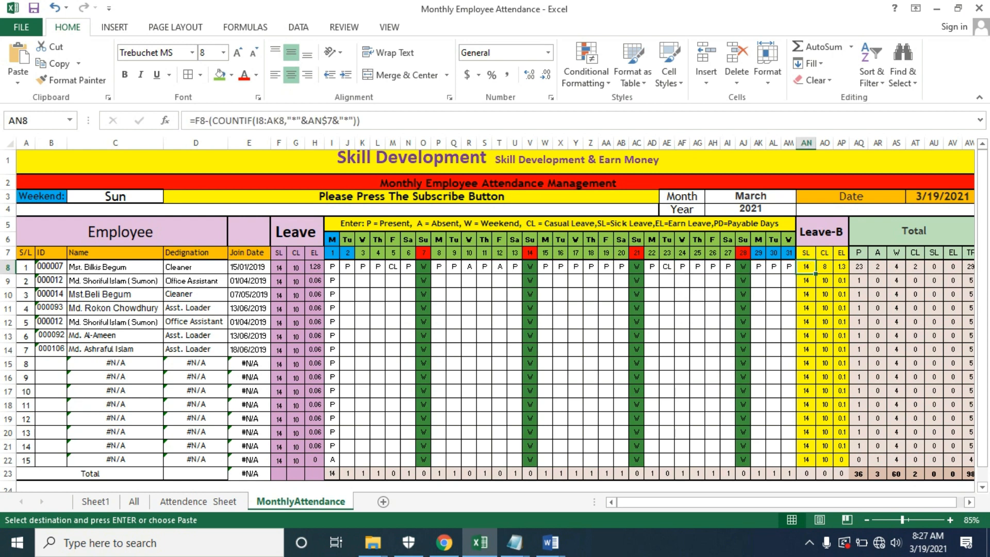
left_click(278, 267)
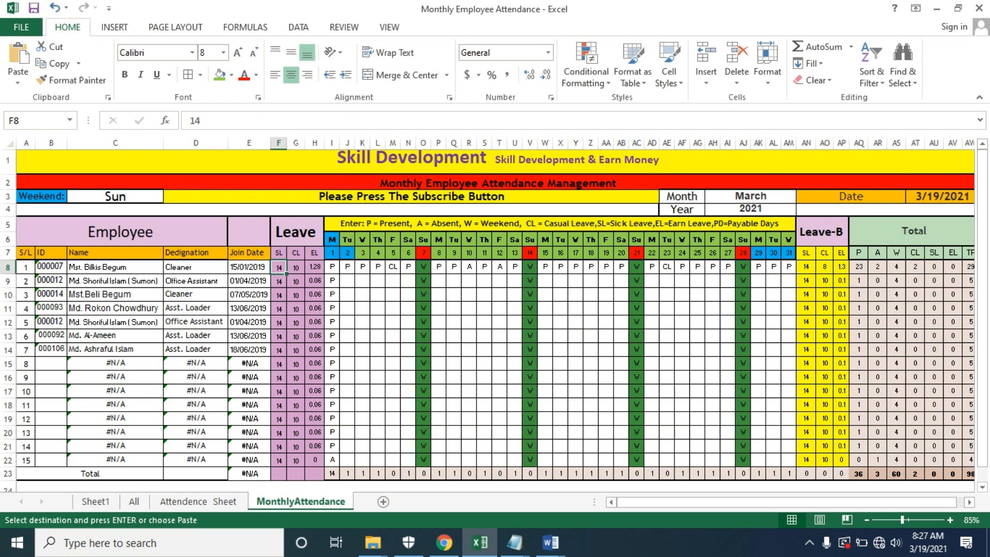
- Set the first employee's attendance for day 25 to SL and check the SL total
left_click(697, 266)
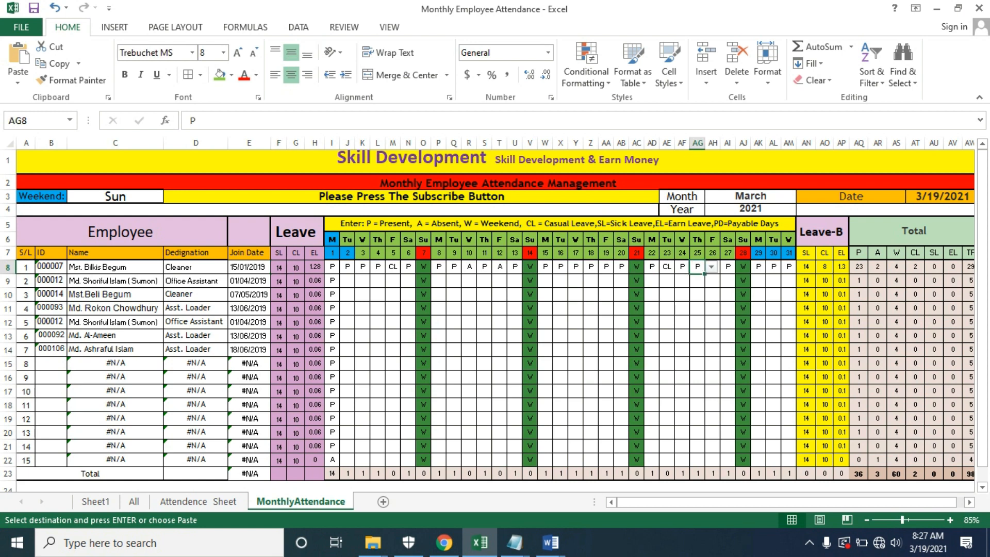
key("alt+Down")
key("Down")
key("Down")
key("Down")
key("Down")
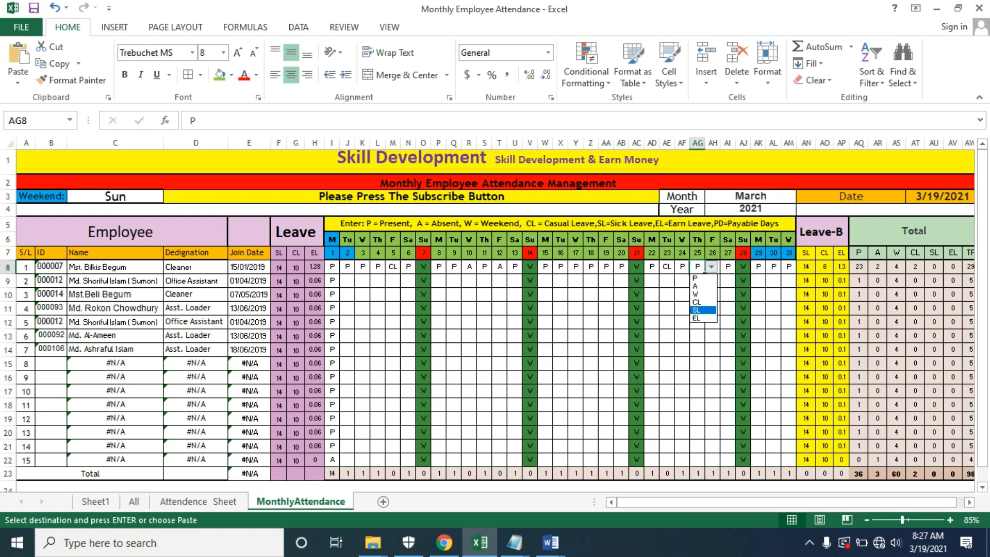
key("Return")
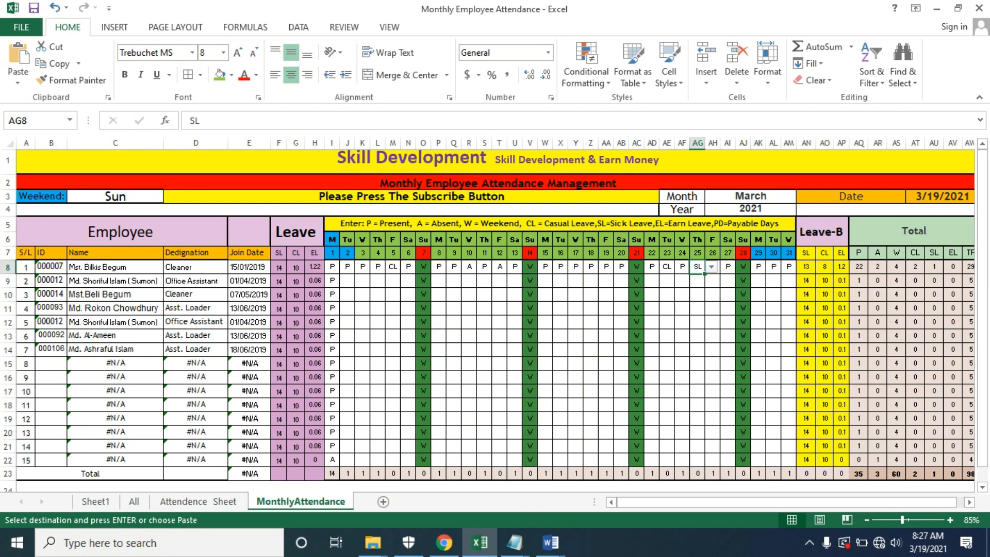
left_click(934, 267)
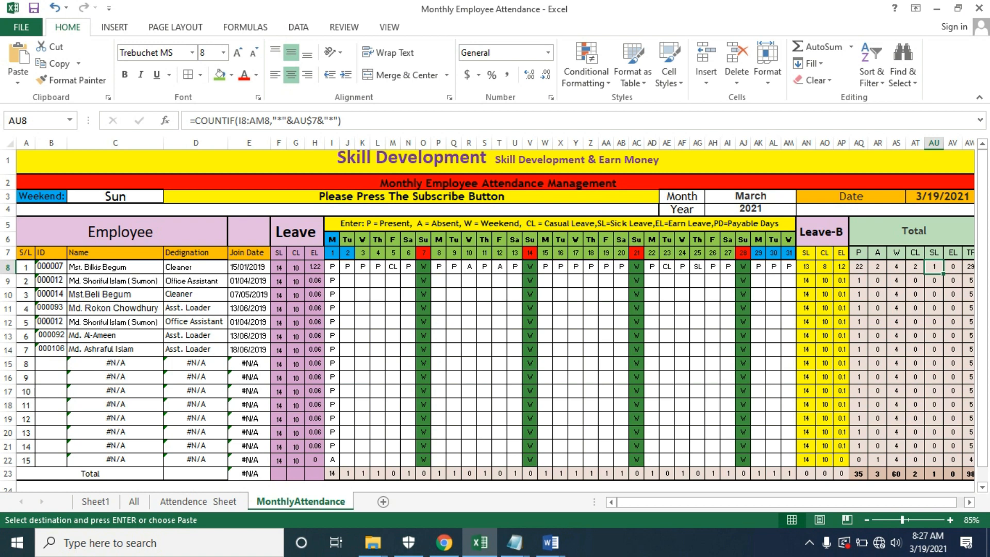
- Set the first employee's attendance for day 18 to CL and check the CL leave balance and CL total
left_click(296, 267)
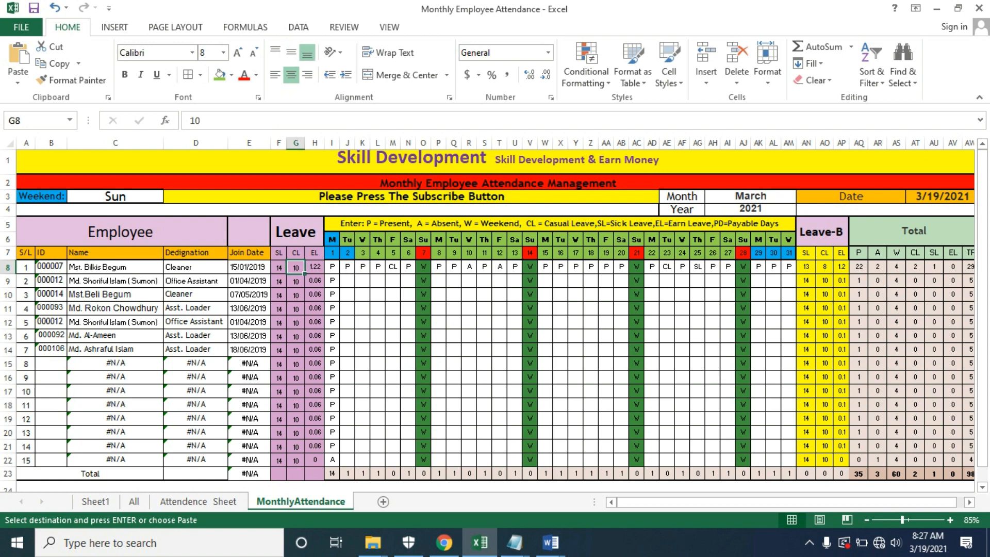
left_click(667, 266)
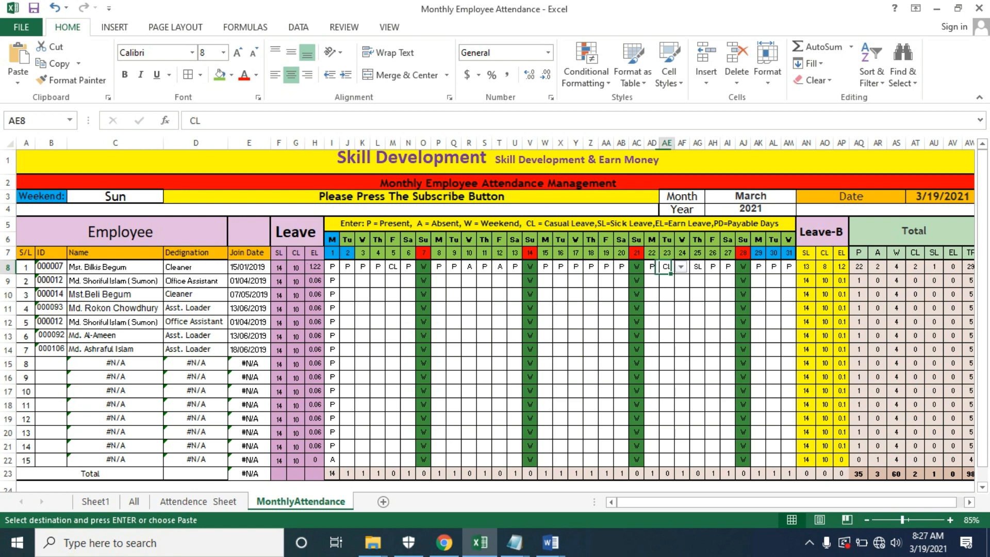
left_click(666, 253)
left_click(667, 293)
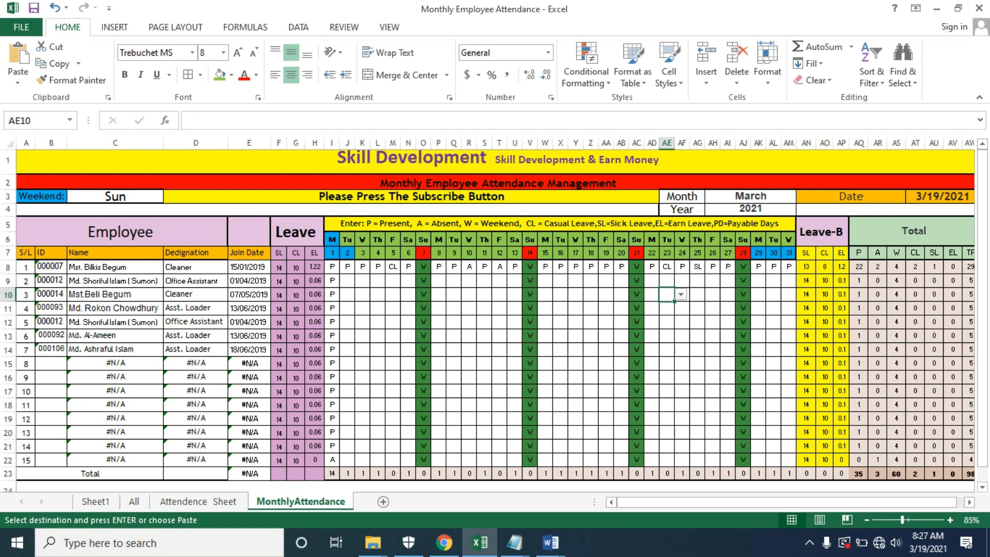
left_click(591, 266)
left_click(604, 267)
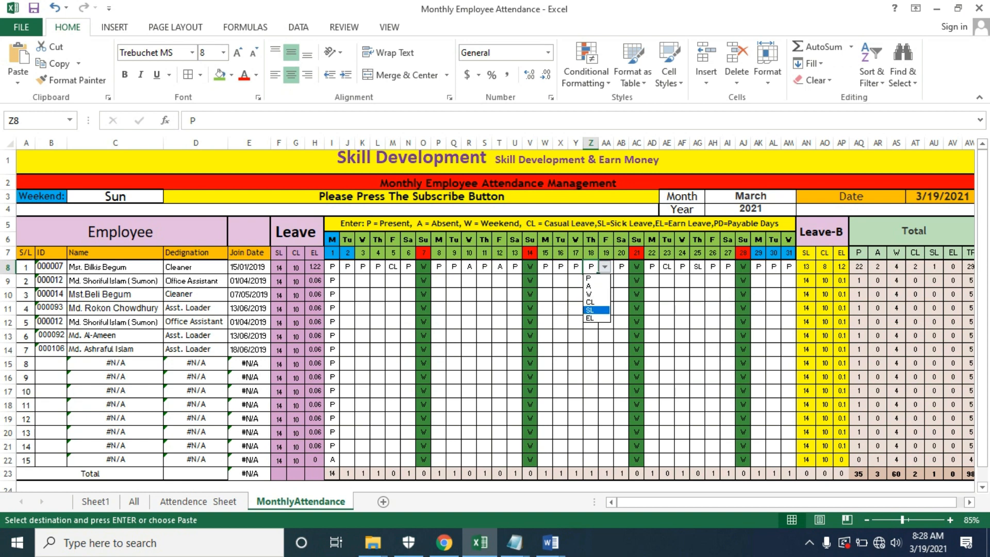
key("Return")
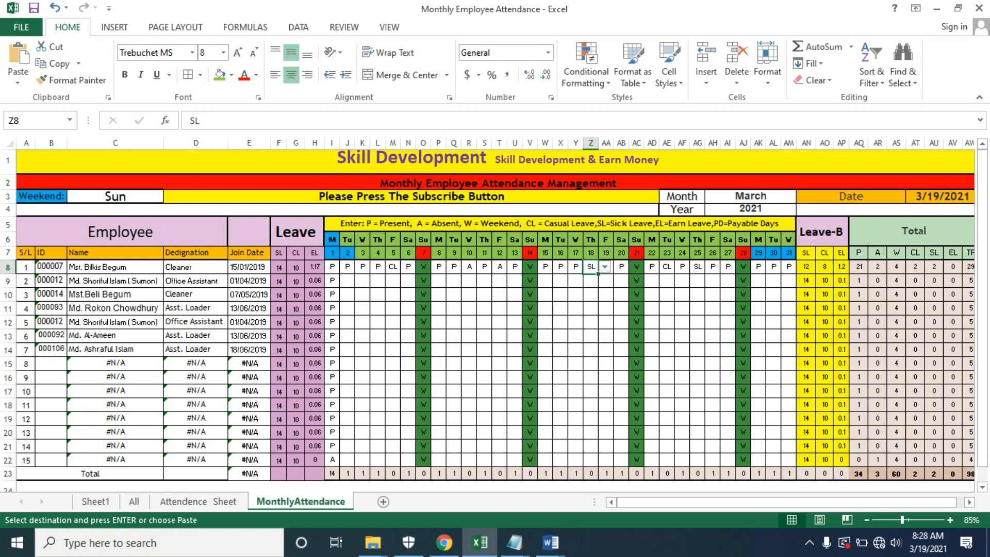
key("alt+Down")
key("Up")
key("Return")
left_click(824, 267)
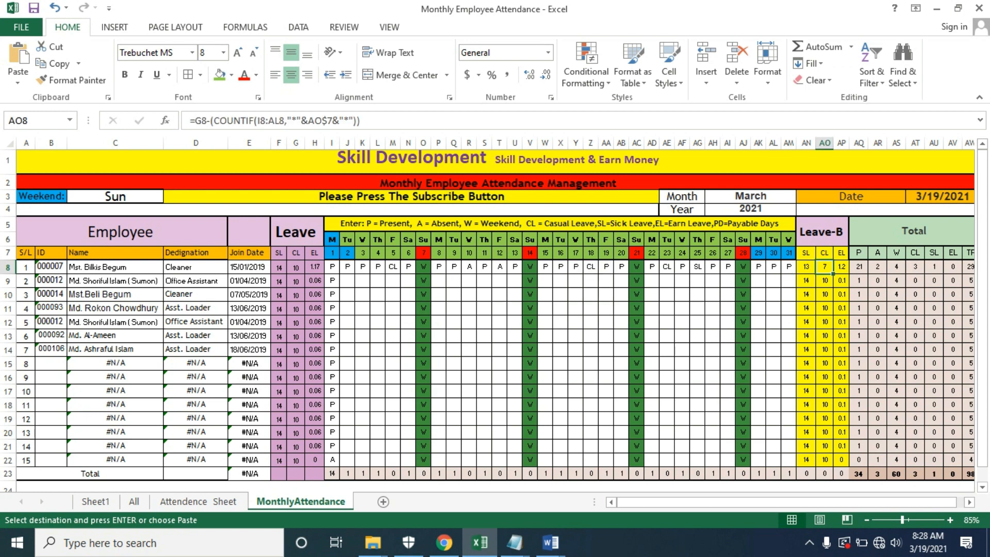
left_click(915, 266)
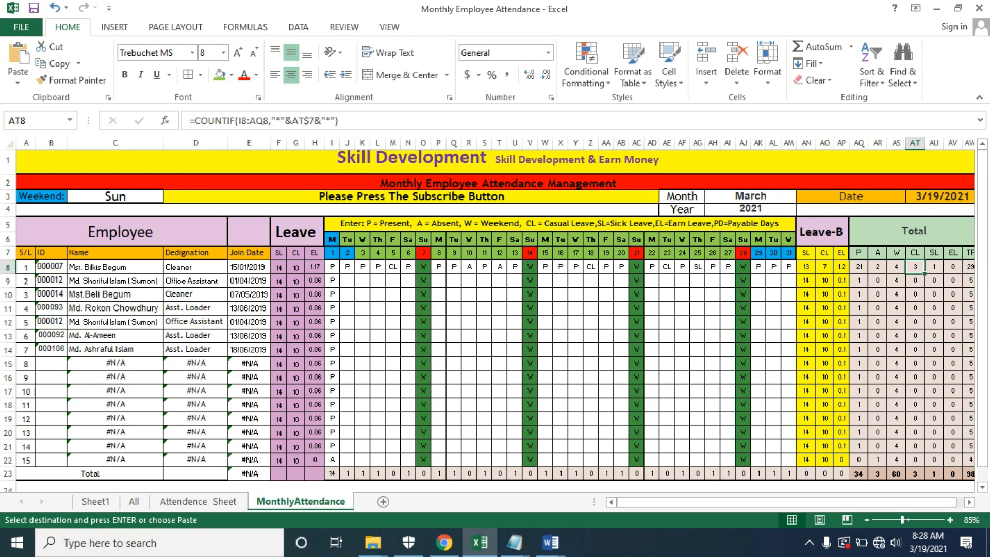
- Change the COUNTIF range in the first employee's SL leave balance formula to I8:AM8 and review its range and criteria
left_click(821, 232)
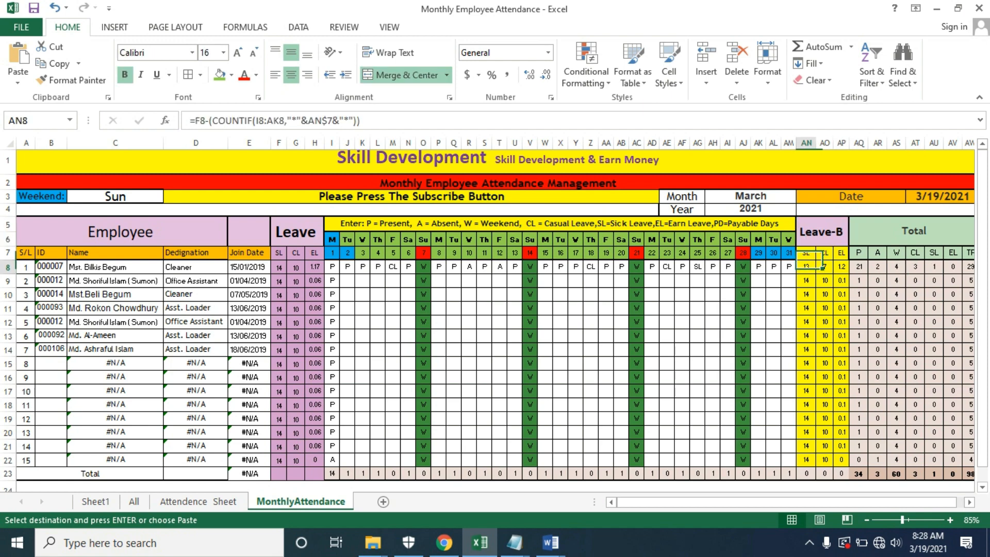
double_click(807, 266)
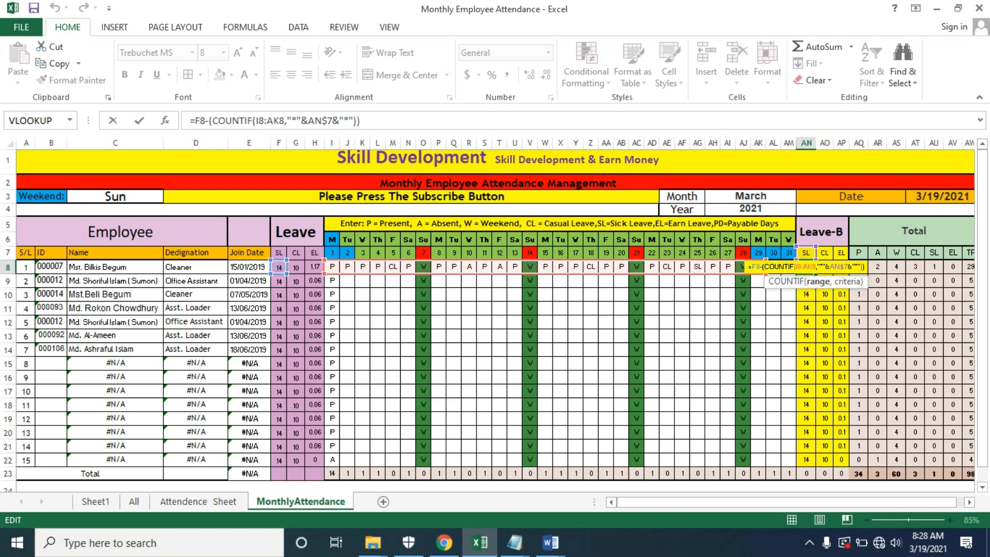
left_click(786, 281)
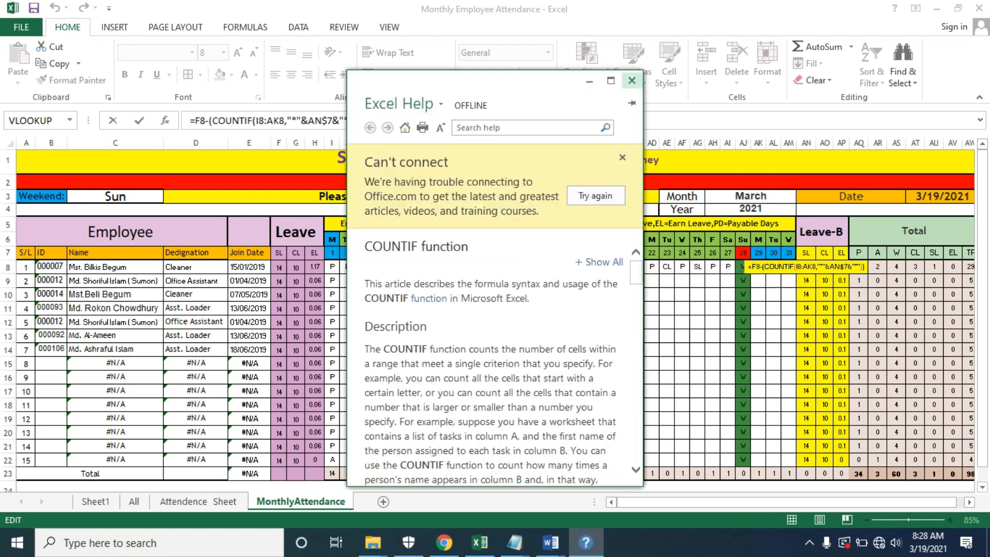
left_click(631, 80)
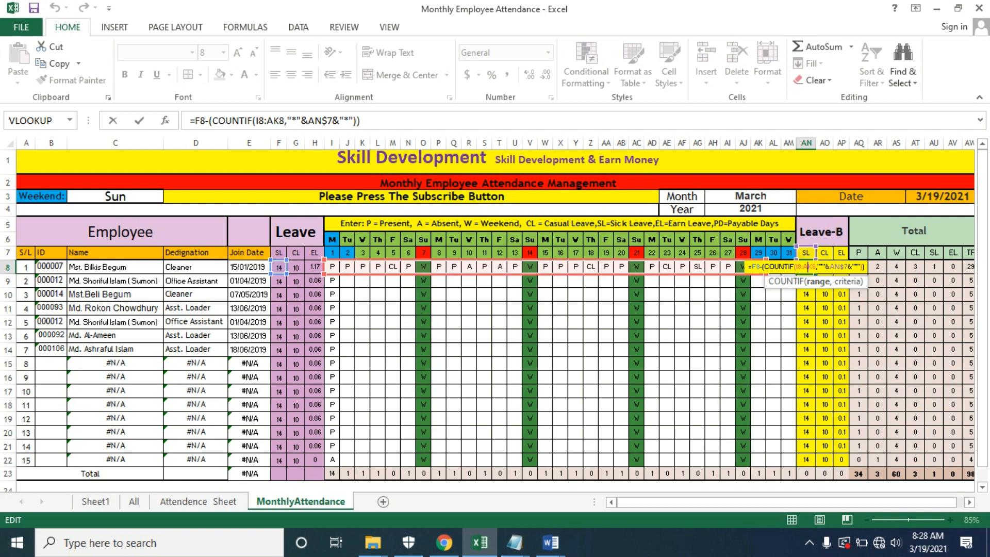
key("shift+Right")
key("shift+Right")
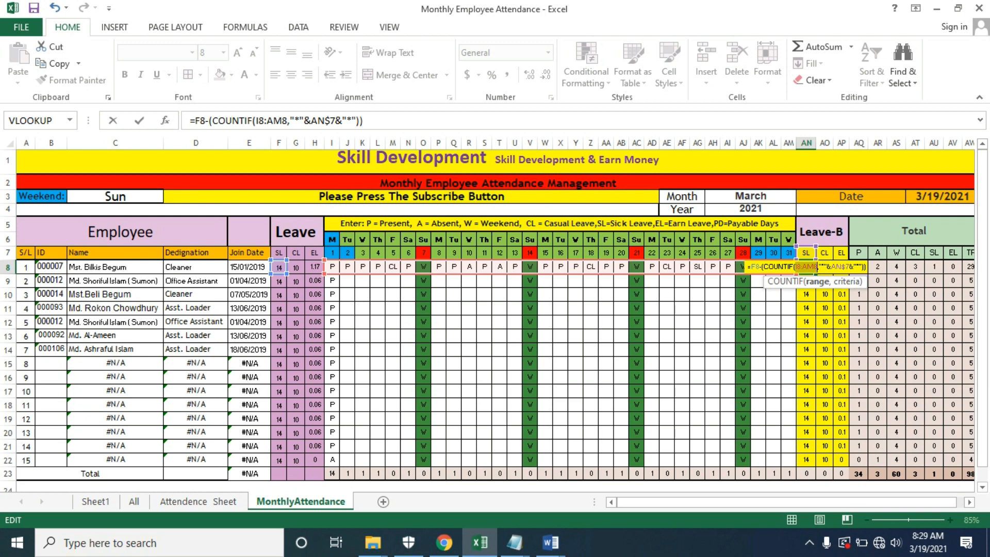
left_click_drag(256, 121, 287, 120)
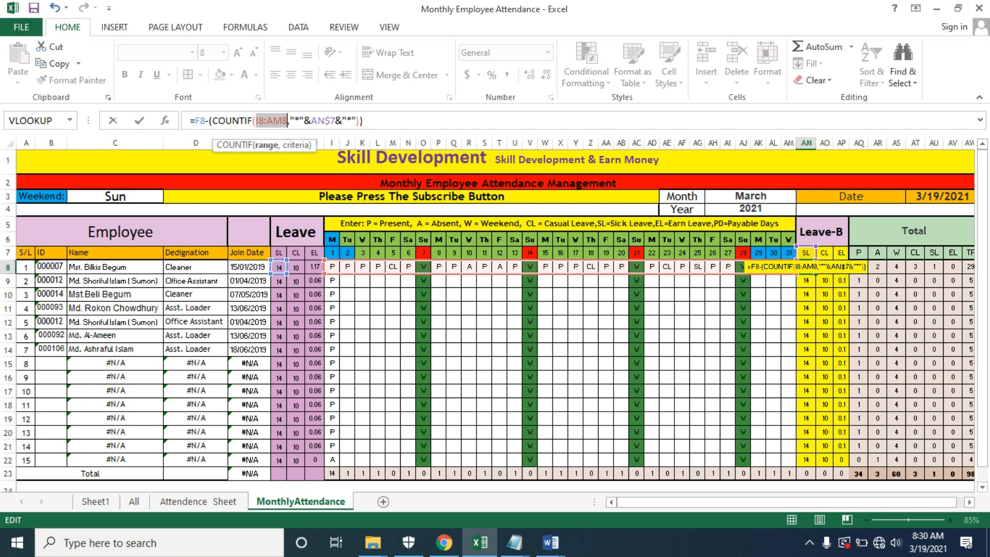
left_click_drag(342, 120, 356, 120)
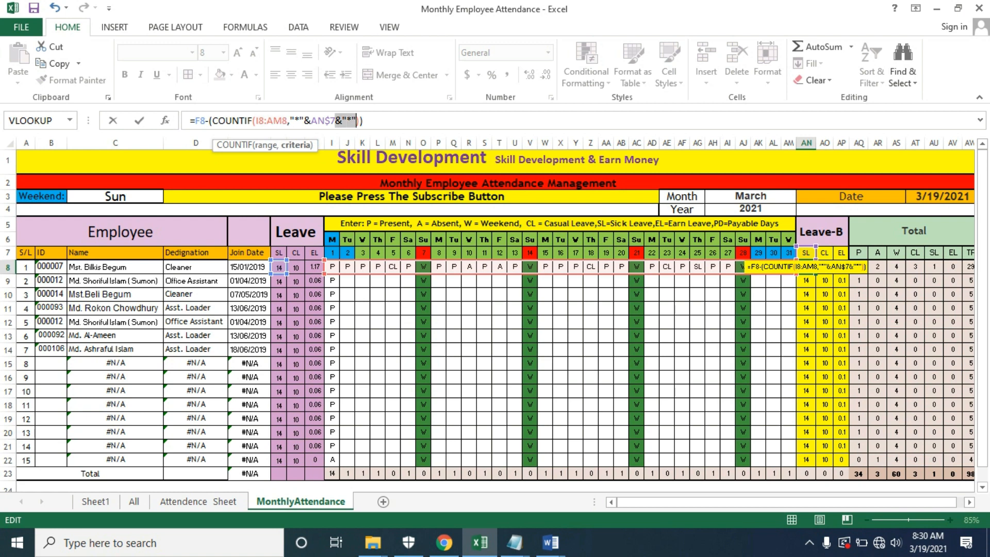
left_click_drag(290, 120, 311, 120)
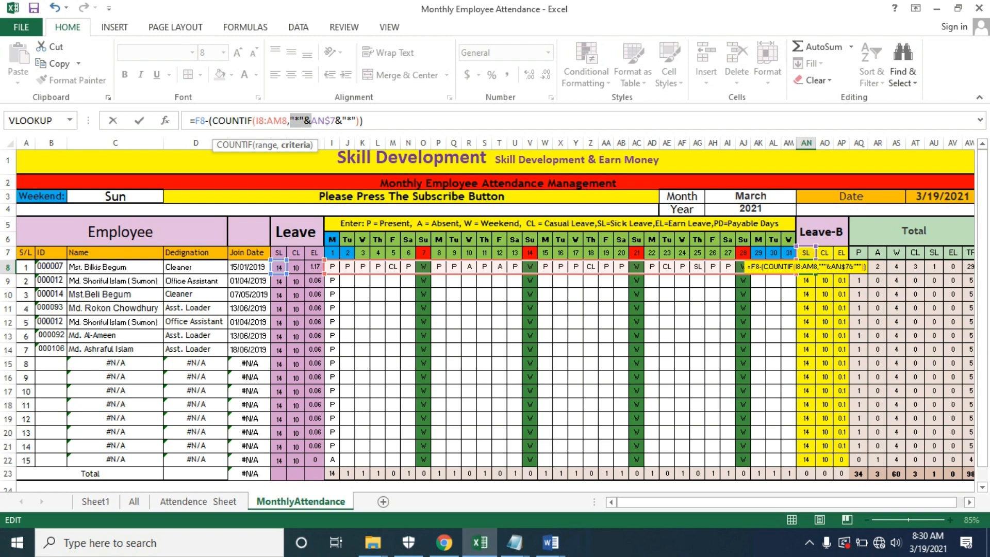
key("Return")
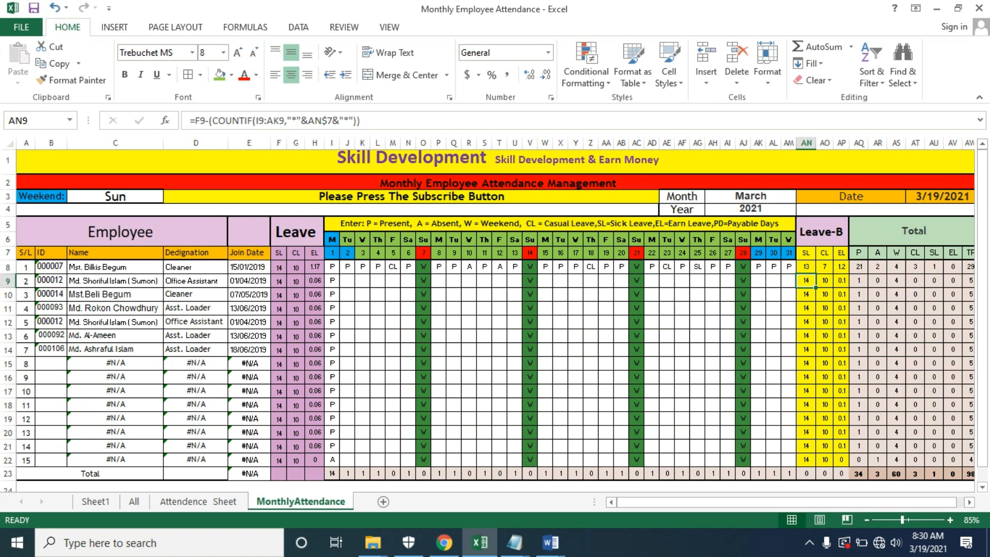
- Replace the COUNTIF range in the first employee's CL leave balance formula with I8:AM8
left_click(824, 267)
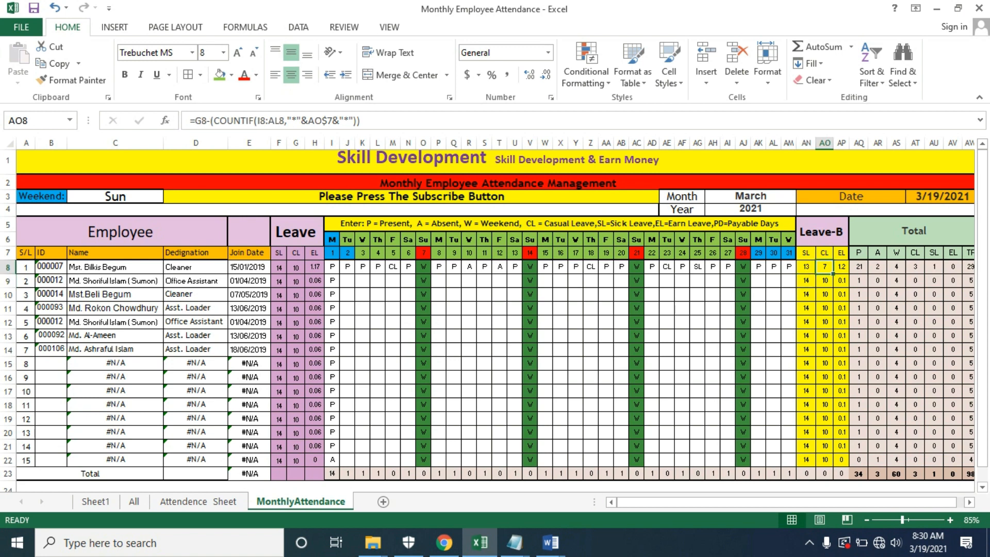
double_click(827, 266)
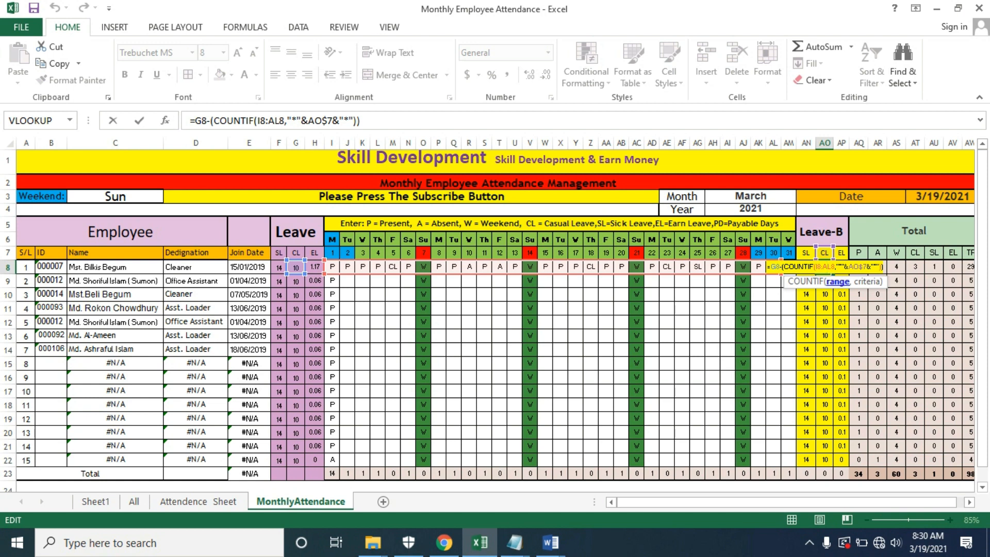
double_click(826, 267)
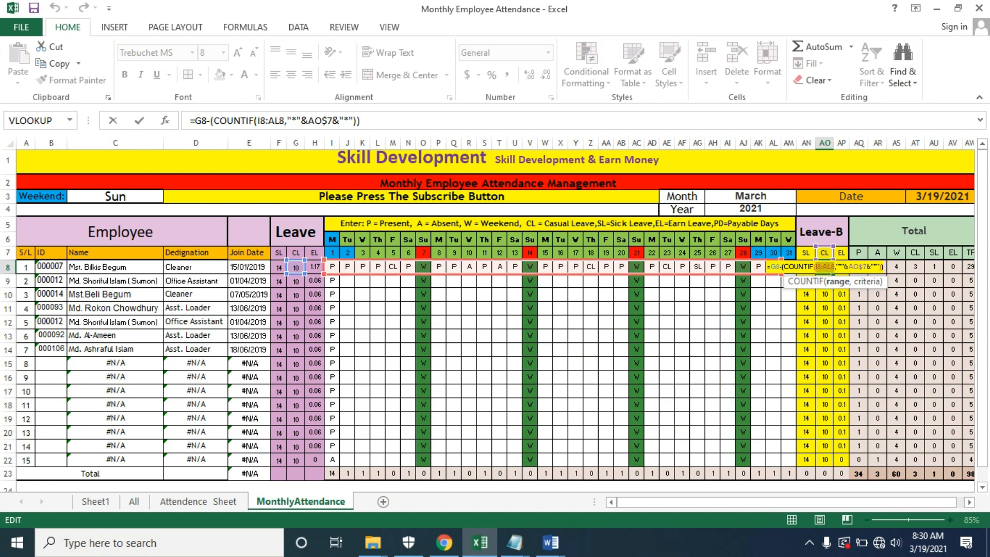
left_click(774, 252)
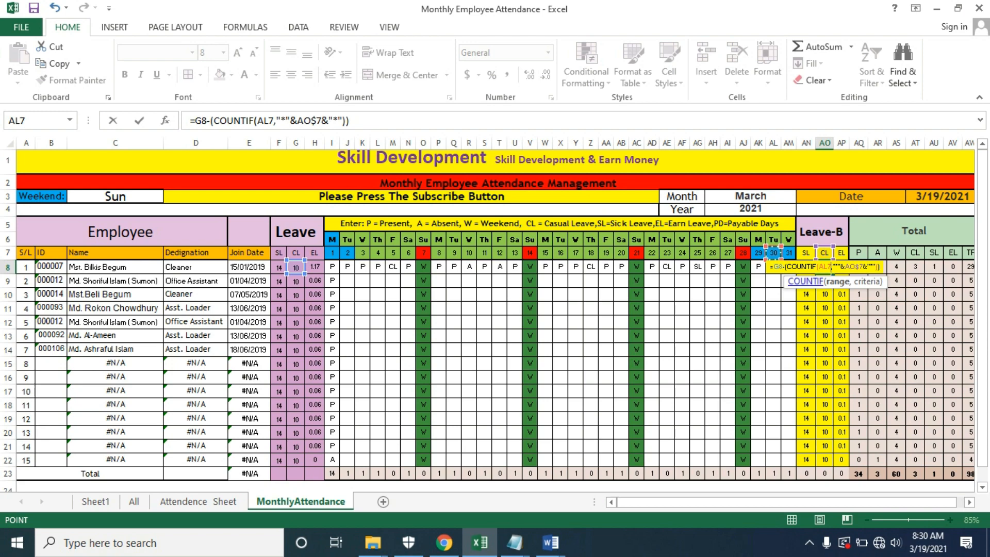
key("BackSpace")
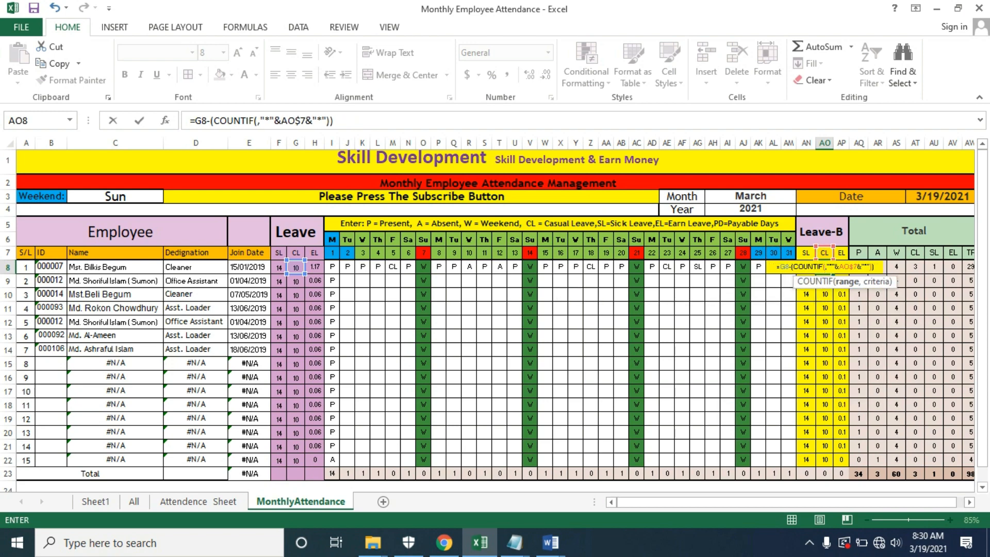
left_click_drag(332, 267, 789, 267)
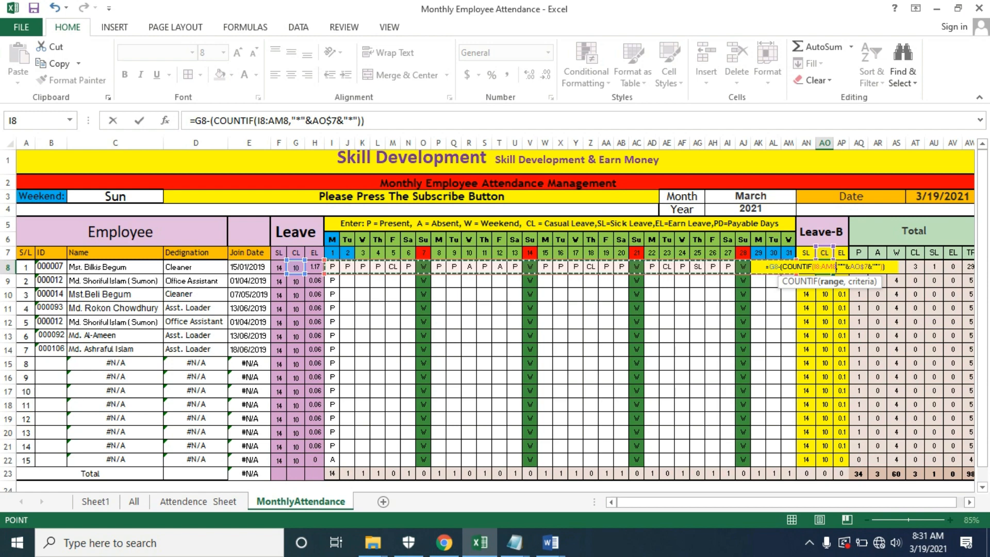
key("Return")
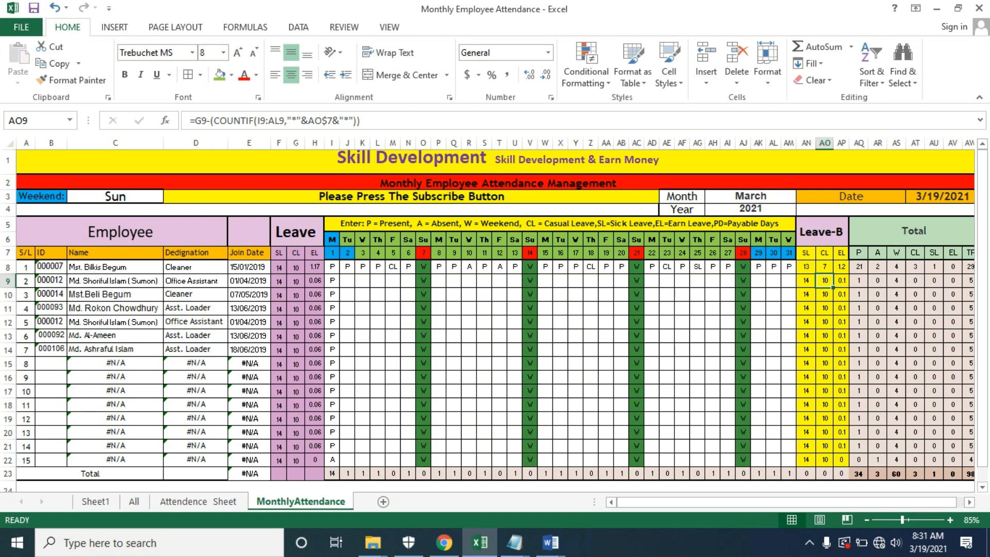
- Review the COUNTIF range and criteria in the first employee's EL leave balance formula
left_click(841, 267)
key("F2")
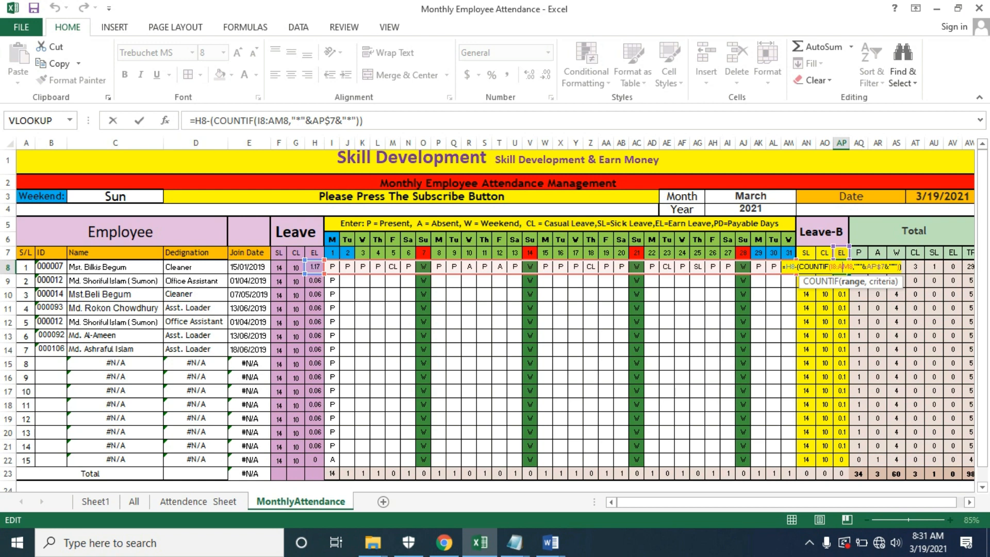
double_click(841, 266)
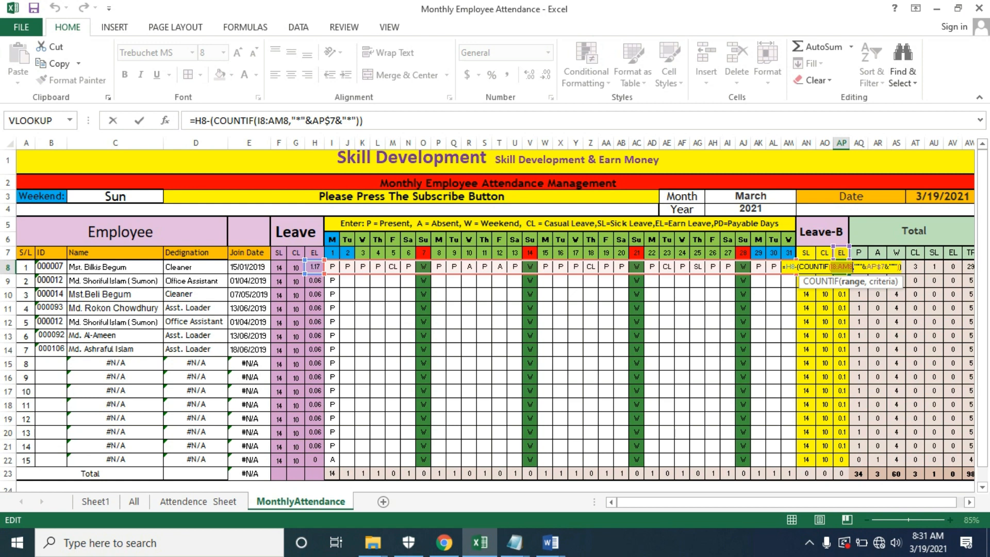
left_click(296, 120)
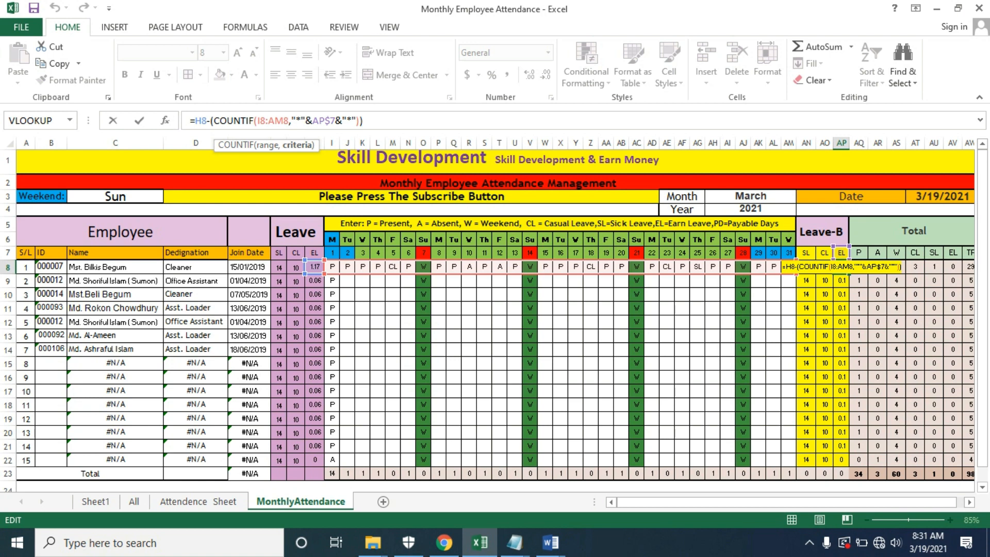
key("Return")
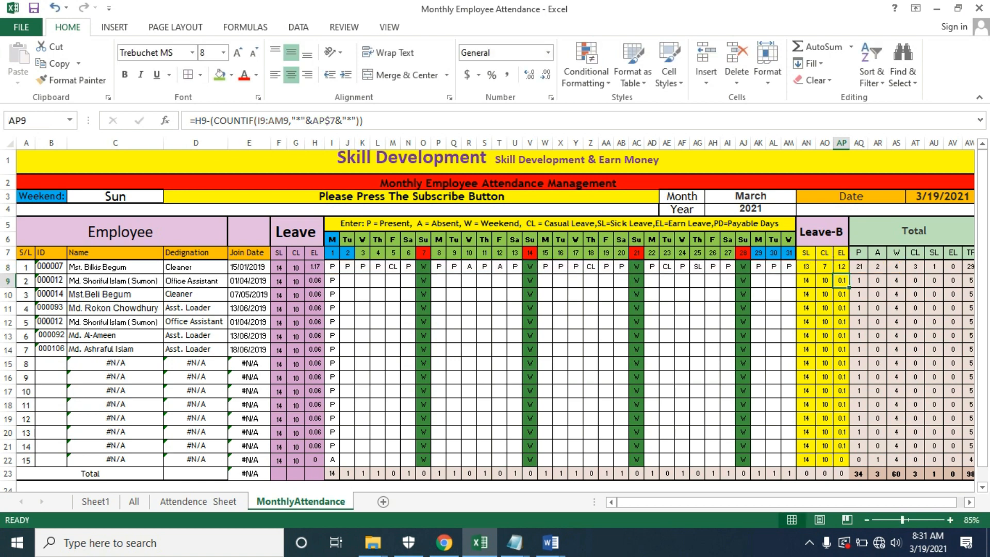
- Review the COUNTIF formula that calculates the first employee's EL leave entitlement from the days marked P
double_click(314, 267)
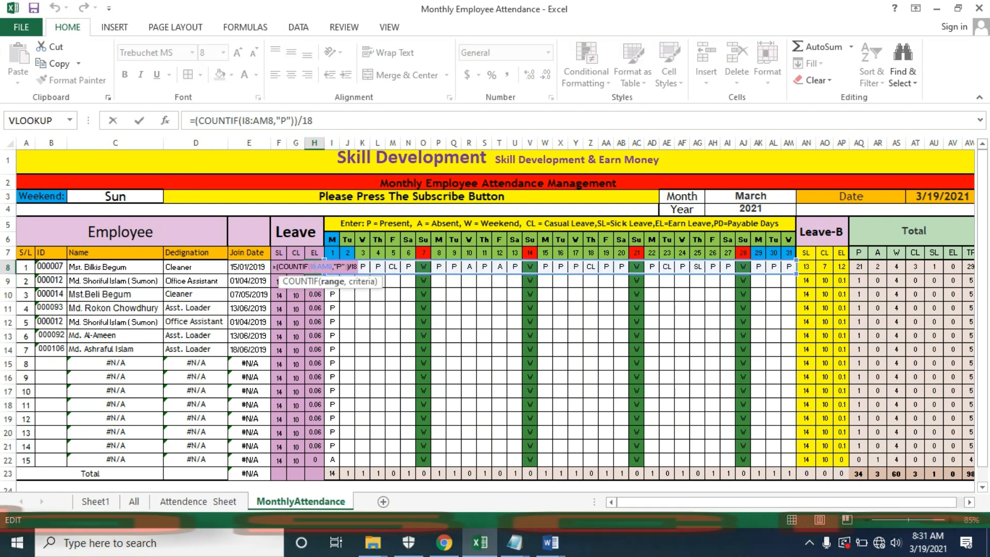
left_click(332, 282)
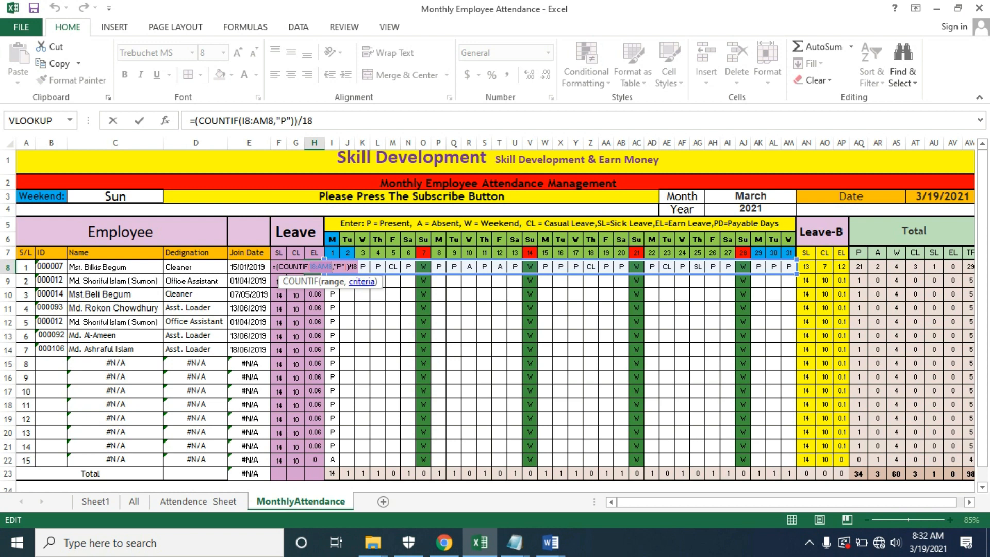
key("Return")
left_click(362, 336)
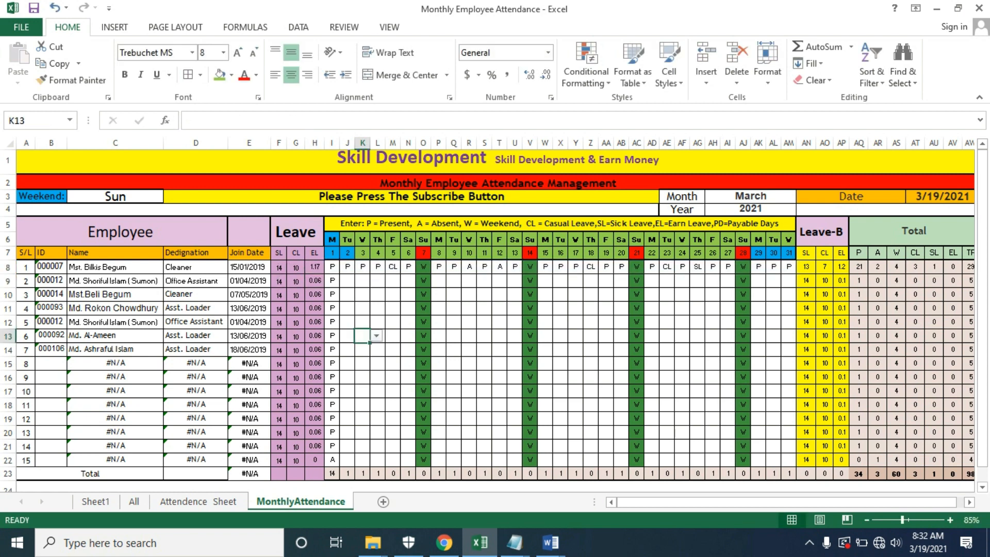
- Highlight the Leave columns F to H and the Leave-B columns AN to AP to compare entitlement with balance
left_click_drag(279, 143, 315, 142)
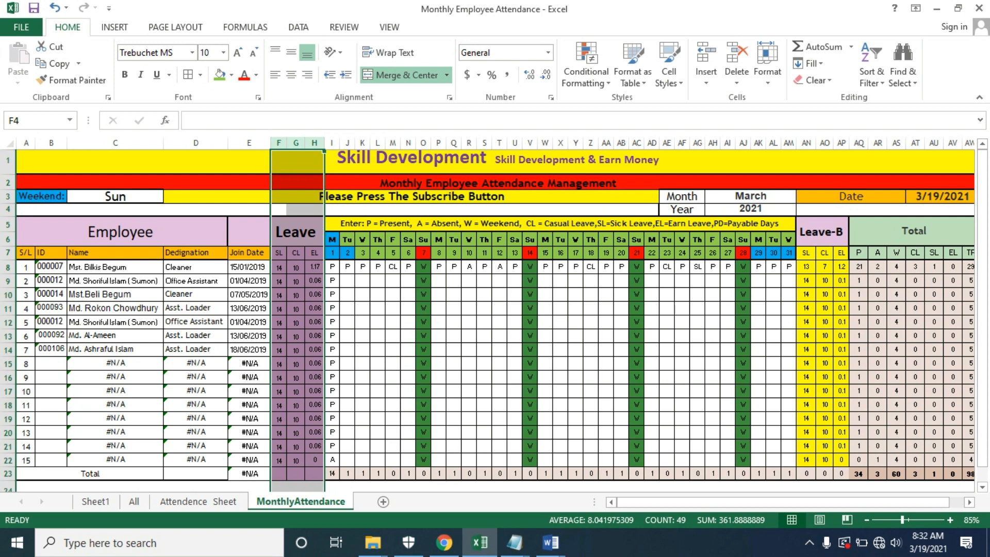
left_click_drag(806, 142, 841, 142)
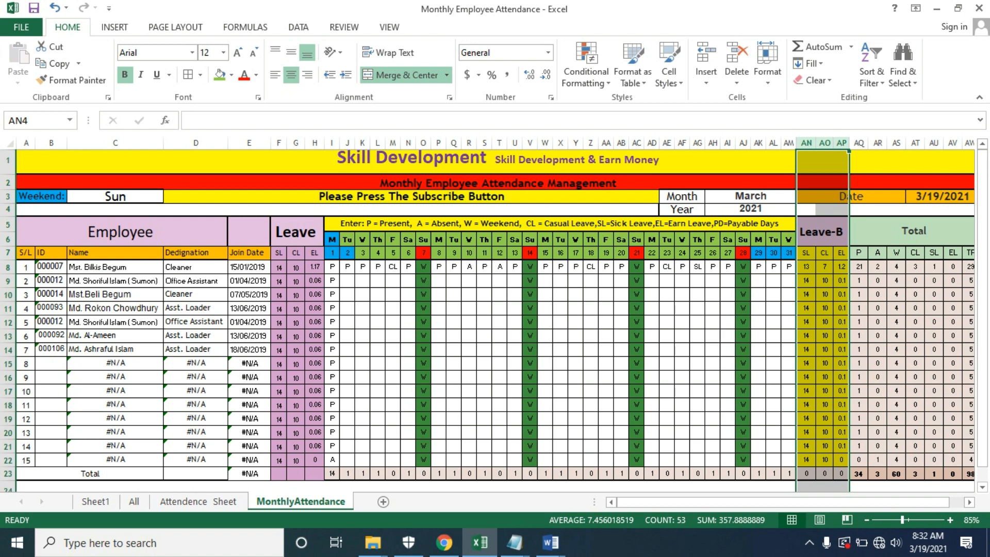
left_click(499, 390)
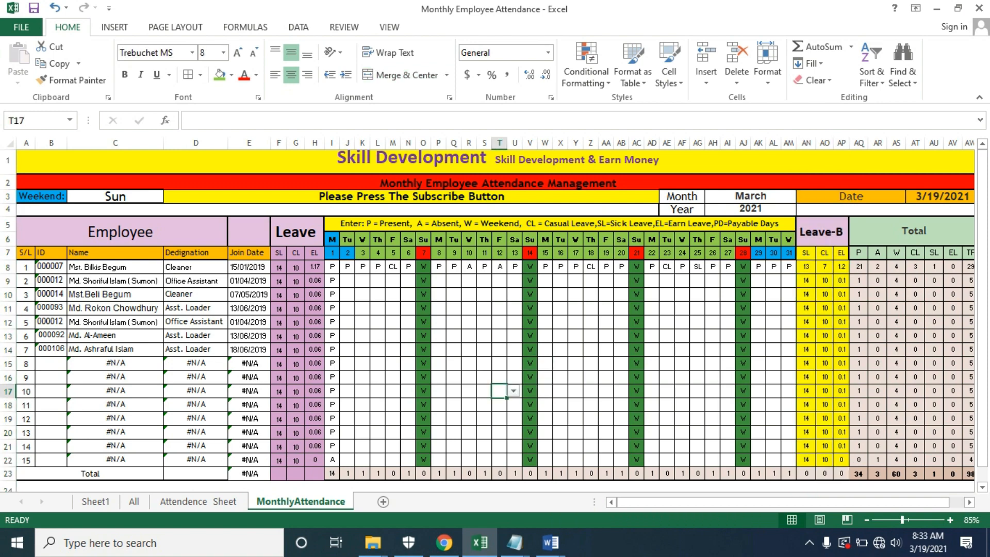
right_click(312, 501)
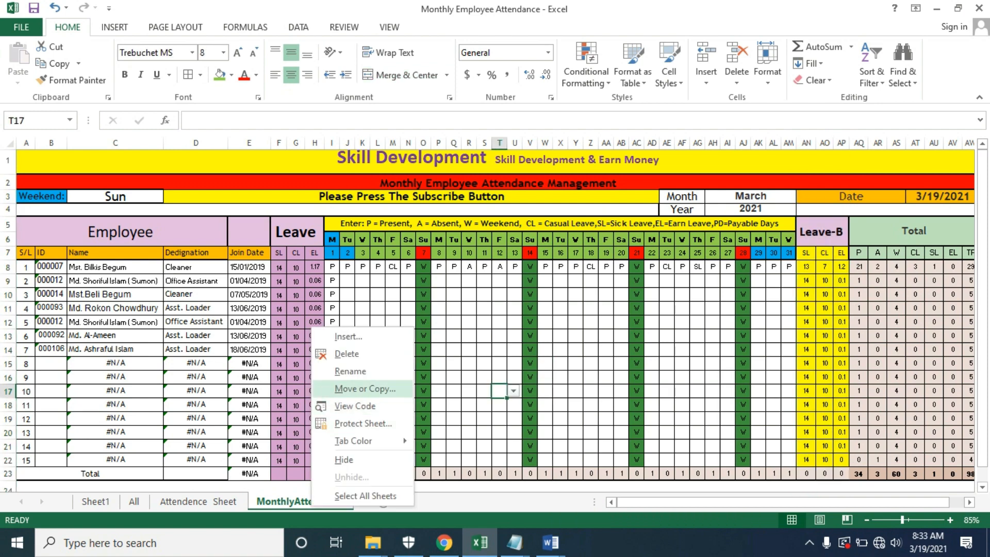
key("Escape")
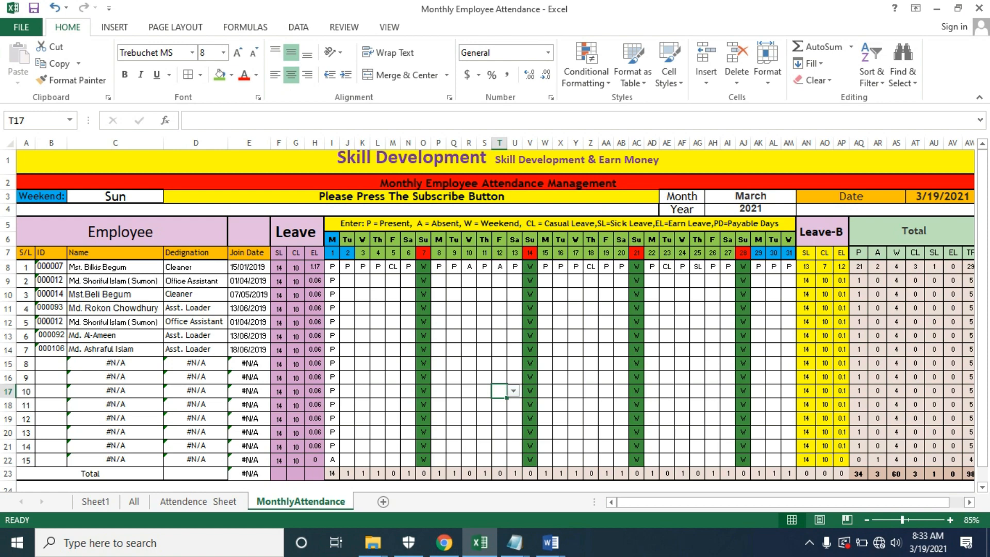
- Return to the Attendance Management topic list on Sheet1 and select Daily Attendance Report
key("ctrl+Page_Up")
key("ctrl+Page_Up")
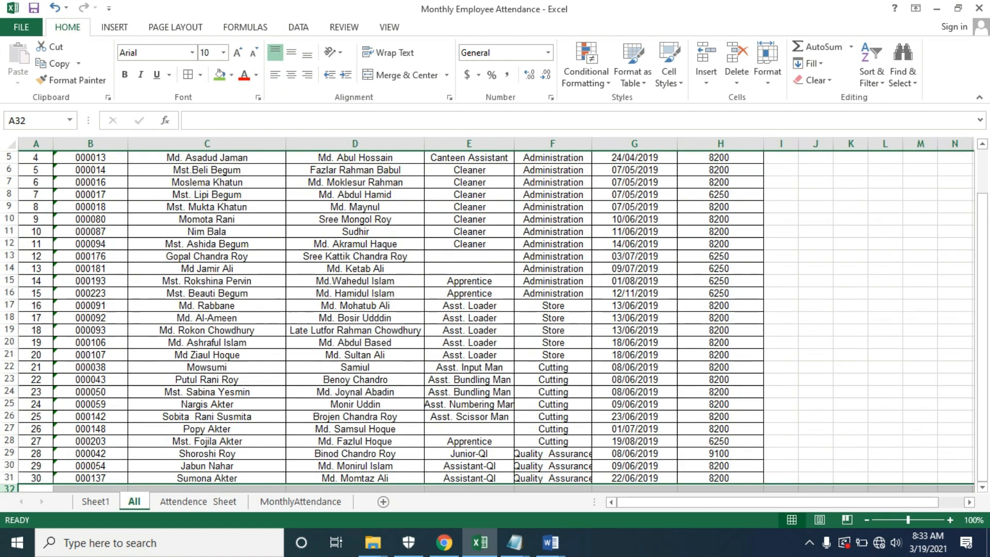
key("ctrl+Page_Up")
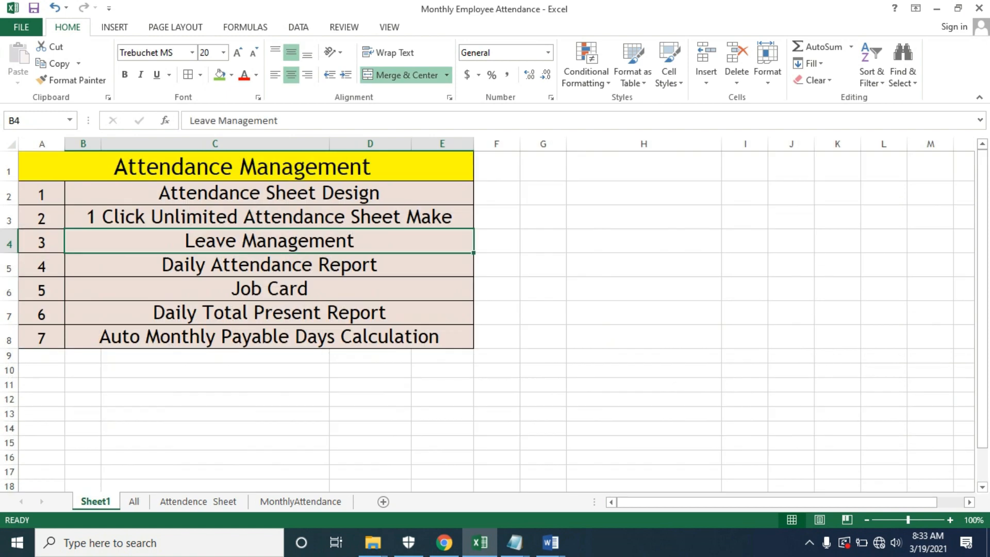
key("Down")
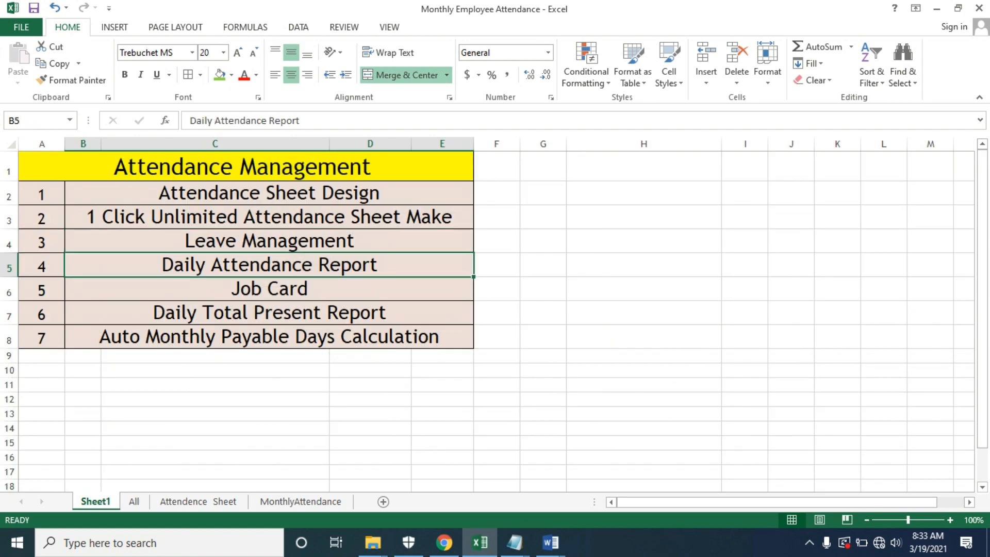
- Look over the MonthlyAttendance sheet and the employee list on the All sheet, ending back on Sheet1
key("ctrl+Page_Down")
key("ctrl+Page_Down")
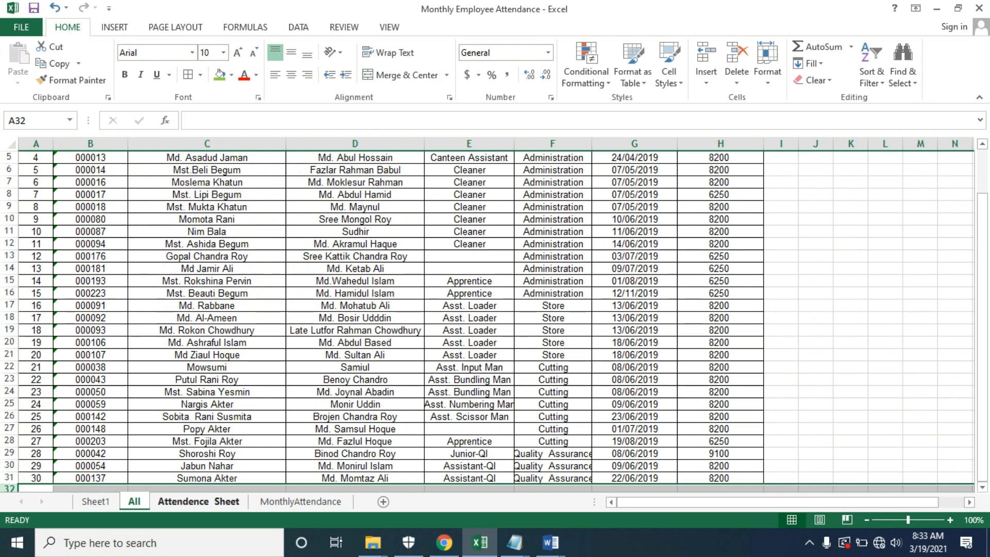
key("ctrl+Page_Down")
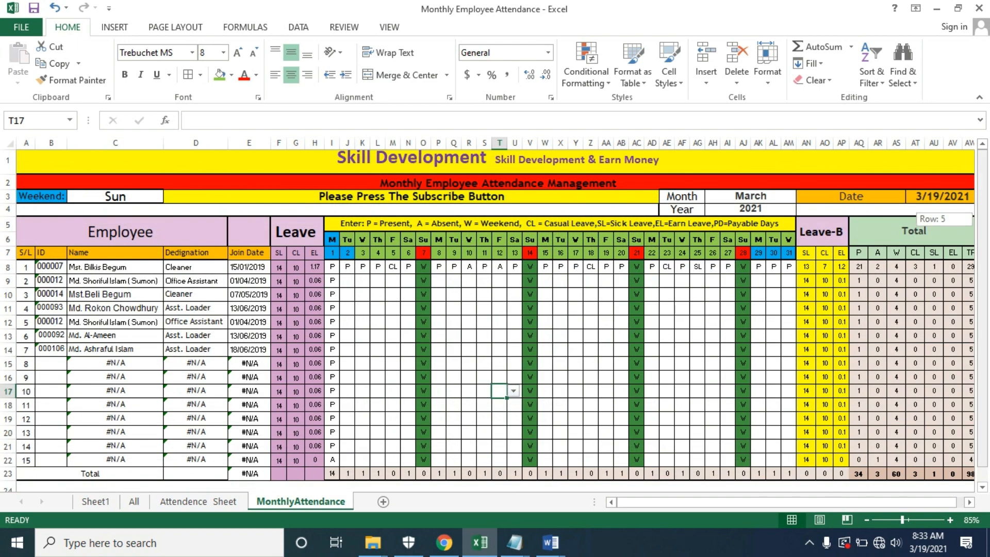
scroll(495, 320, "down", 1)
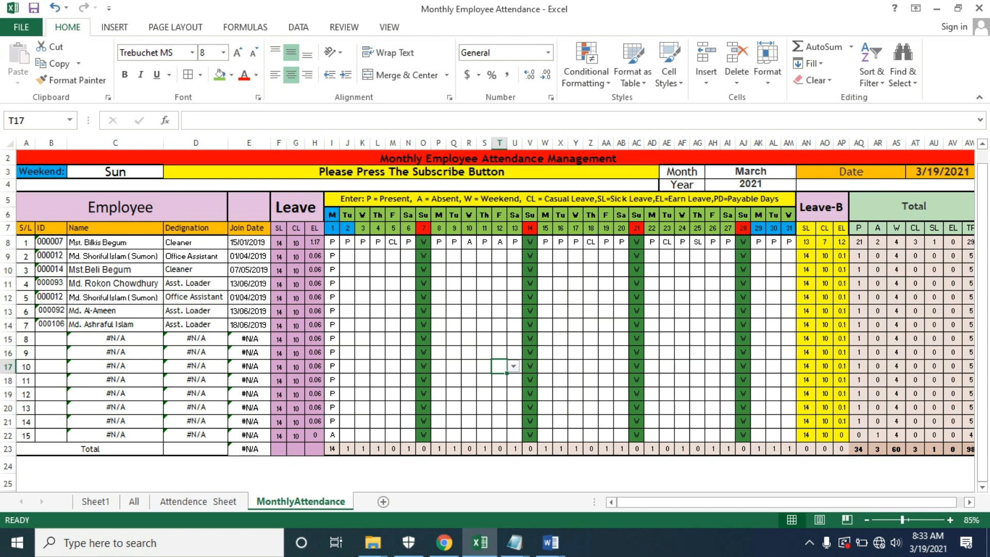
left_click(134, 501)
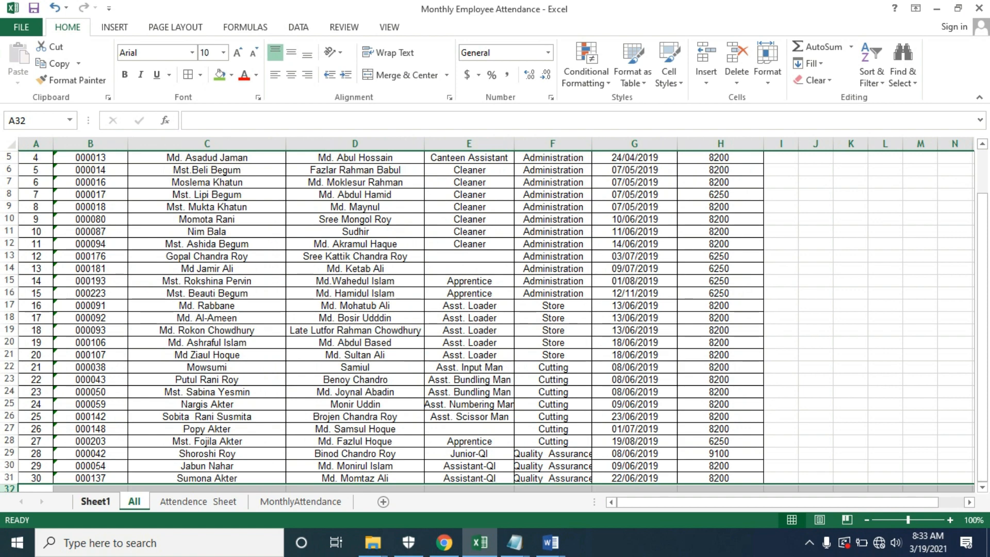
key("ctrl+Page_Up")
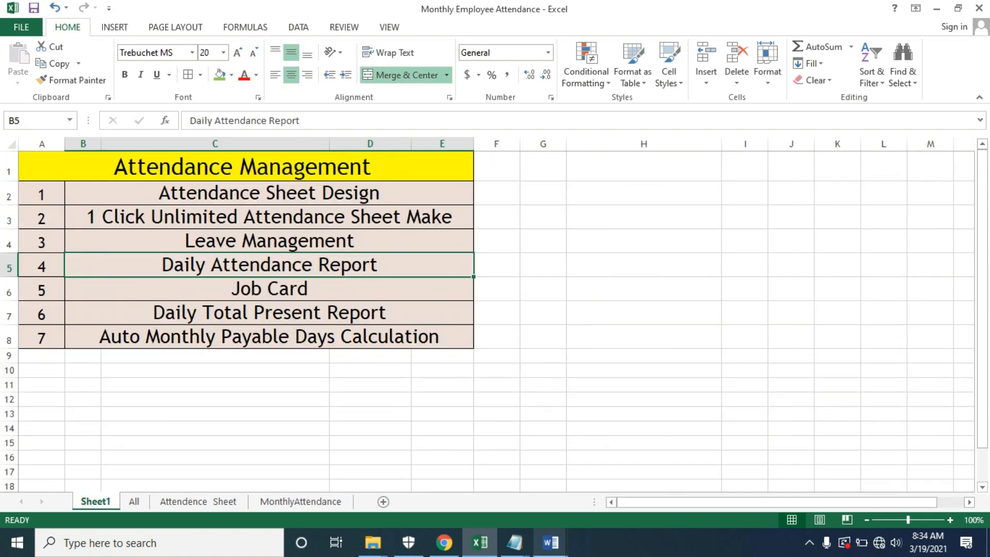
left_click(550, 543)
left_click(472, 481)
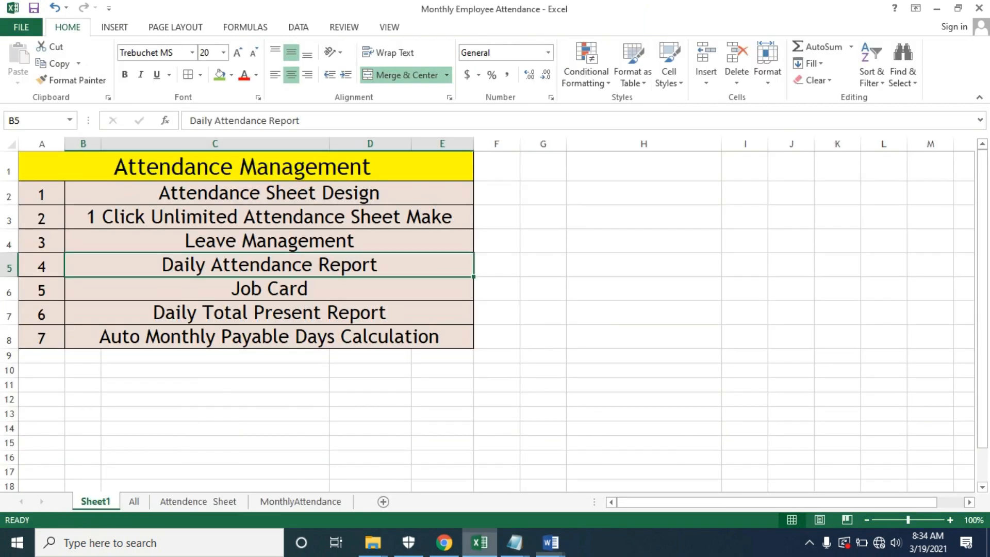
key("alt+Tab")
key("alt+Tab")
key("alt+Tab")
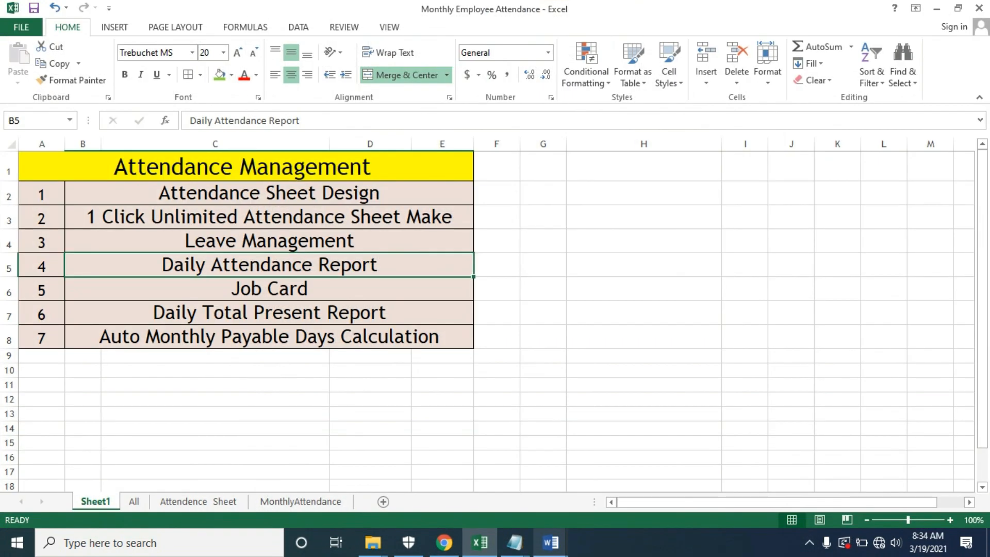
left_click(551, 542)
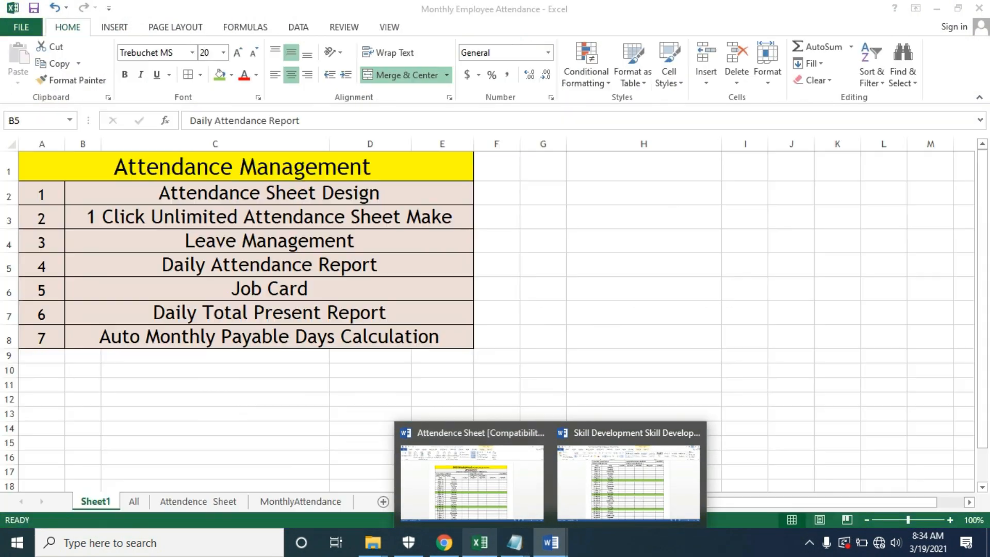
left_click(479, 542)
- Show the Total columns on the MonthlyAttendance sheet and view the Attendence Sheet document in Word before returning to Excel
left_click(300, 501)
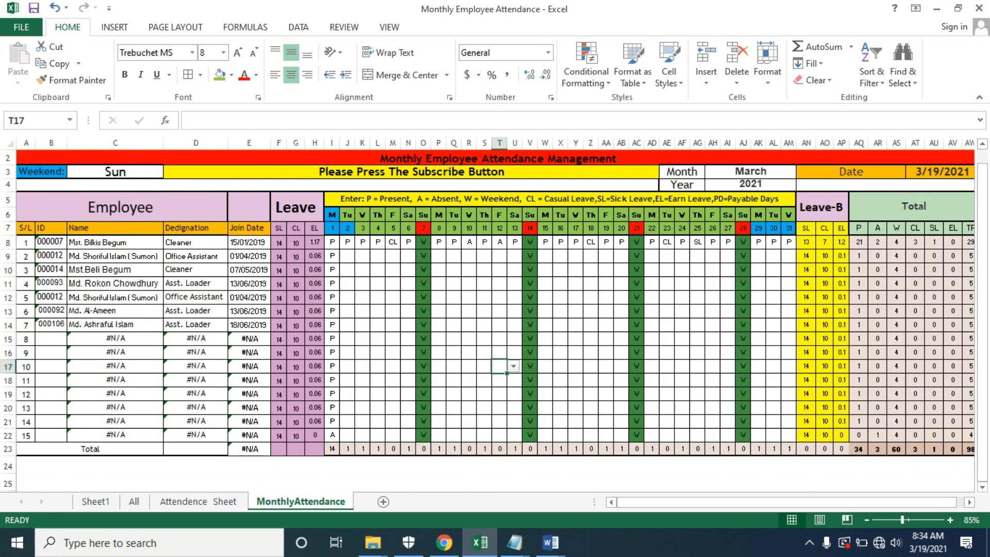
left_click_drag(773, 501, 780, 500)
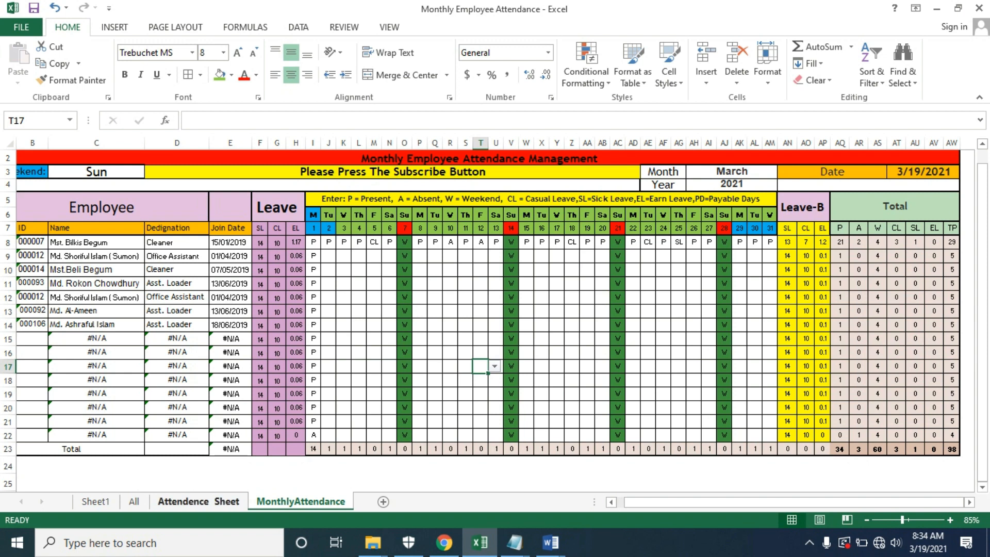
mouse_move(550, 542)
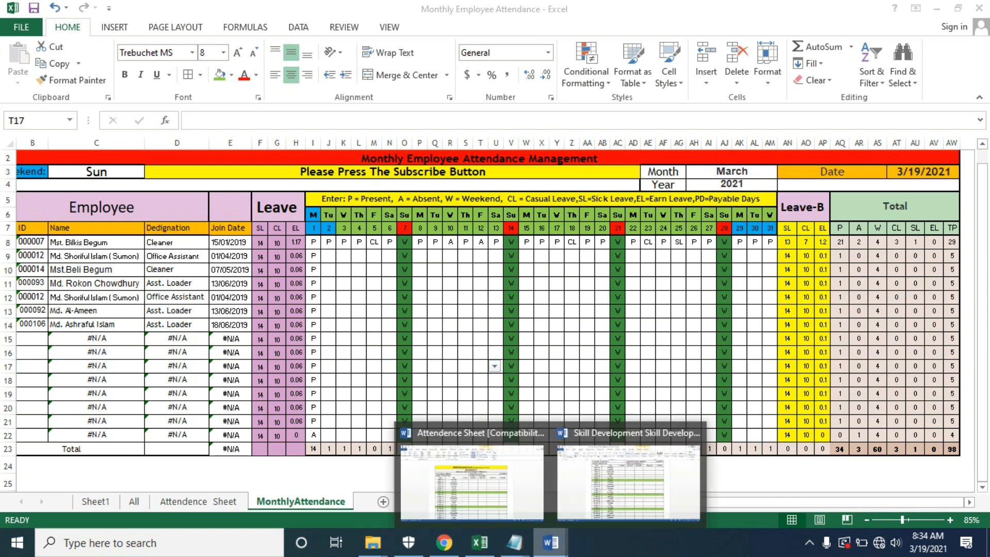
left_click(469, 464)
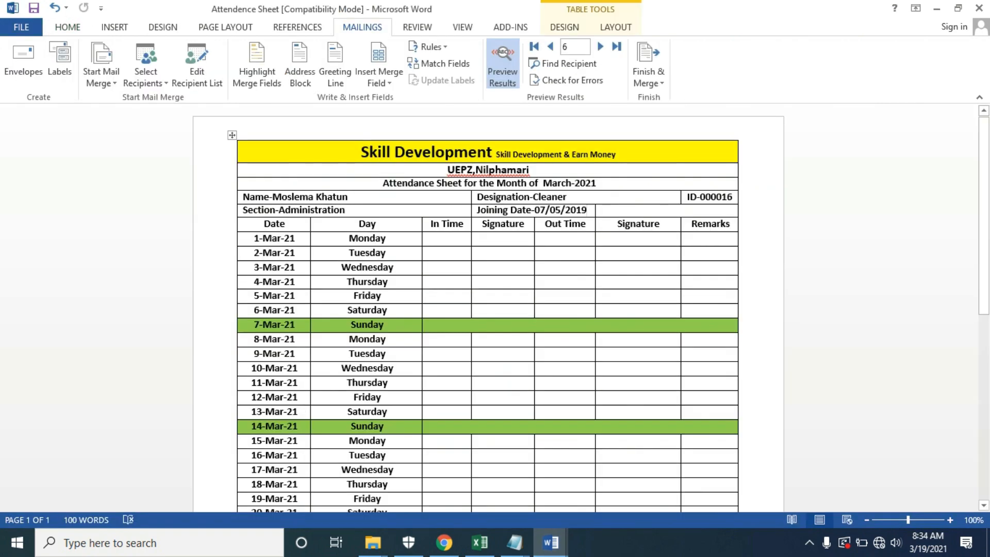
left_click(479, 542)
left_click(450, 352)
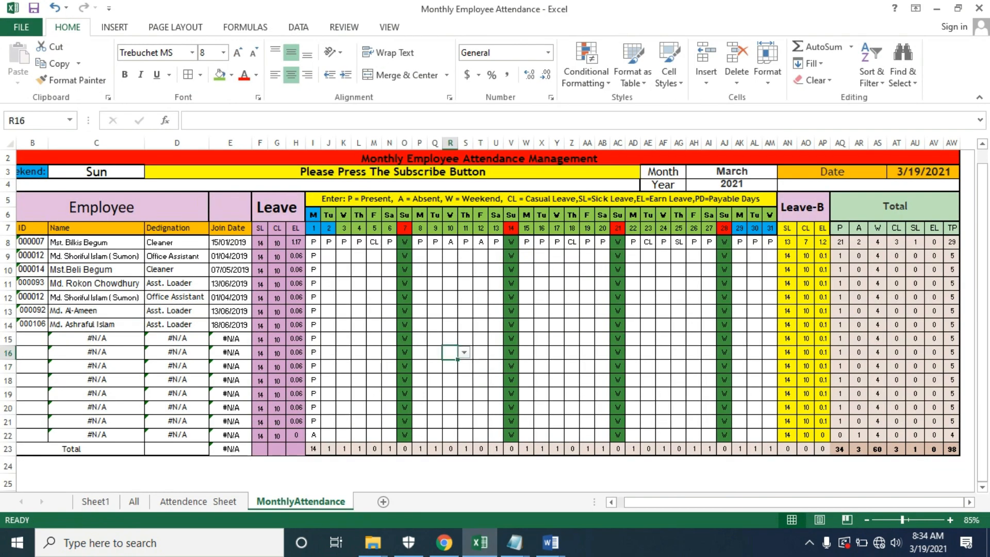
- Select the Daily Total Present Report topic on Sheet1 and look at the daily totals on the MonthlyAttendance sheet
left_click(95, 501)
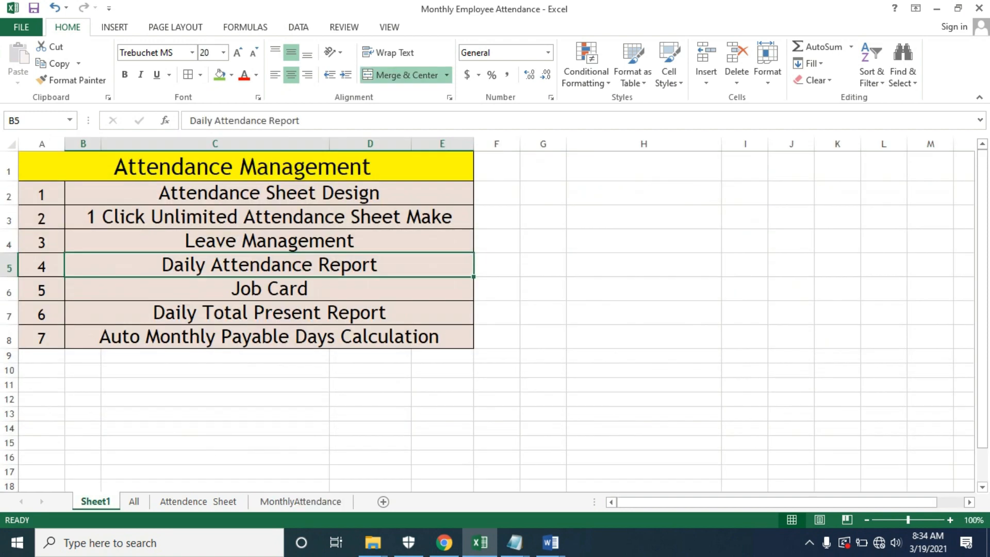
left_click(269, 312)
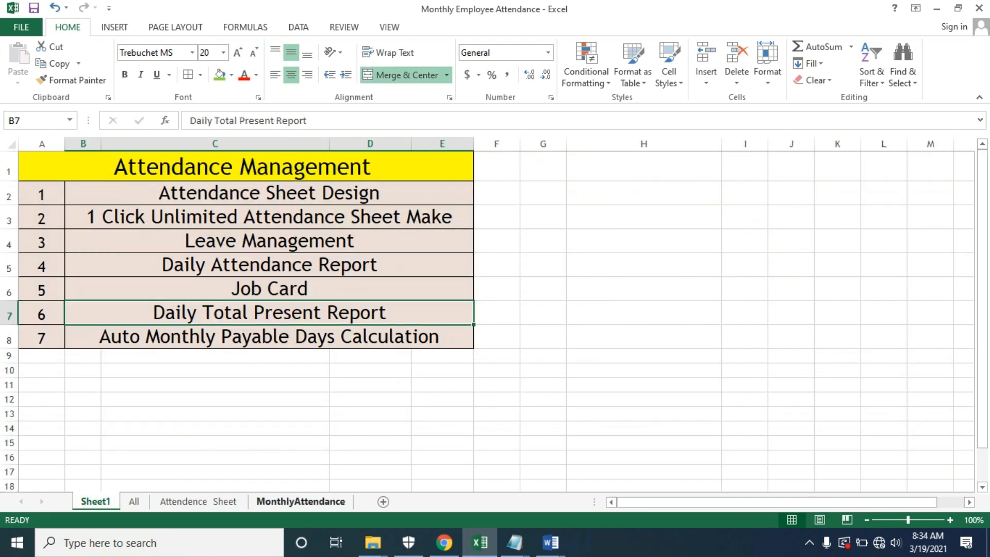
left_click(300, 501)
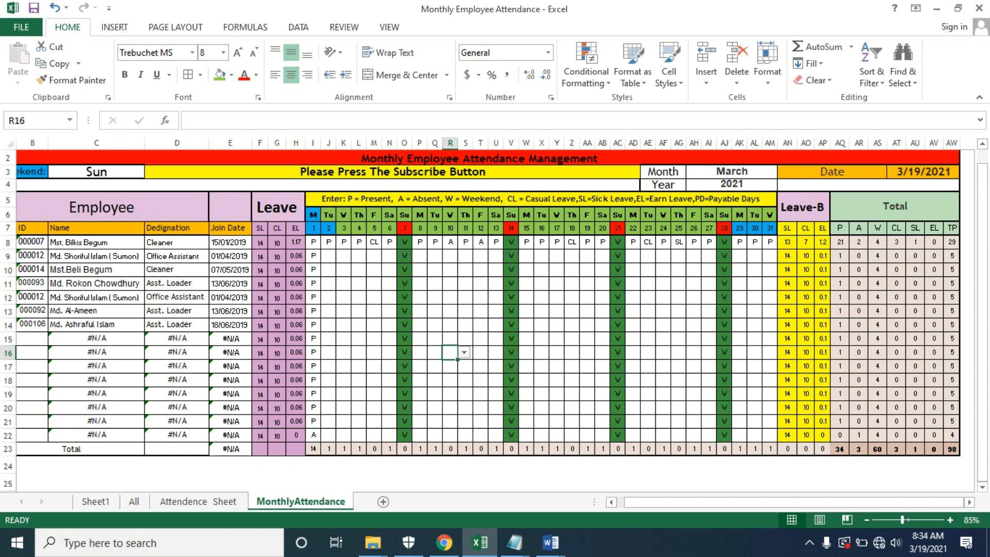
left_click_drag(794, 501, 786, 501)
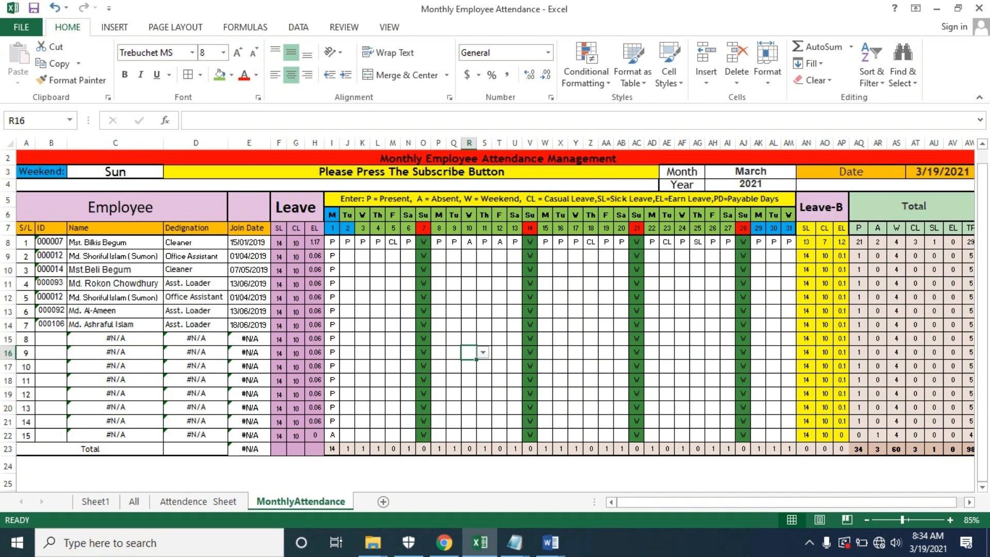
- Return to Sheet1 and select the Auto Monthly Payable Days Calculation topic
left_click(96, 501)
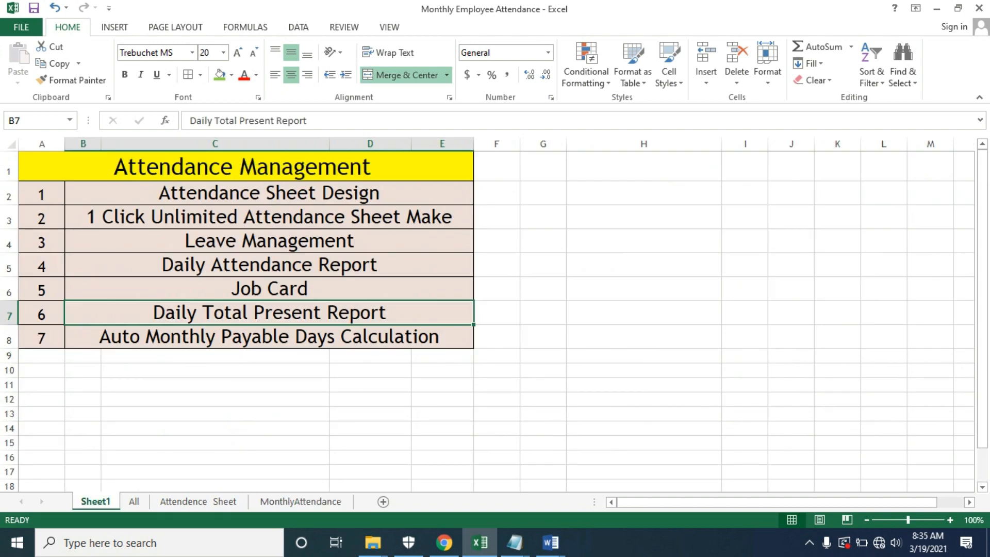
left_click(268, 336)
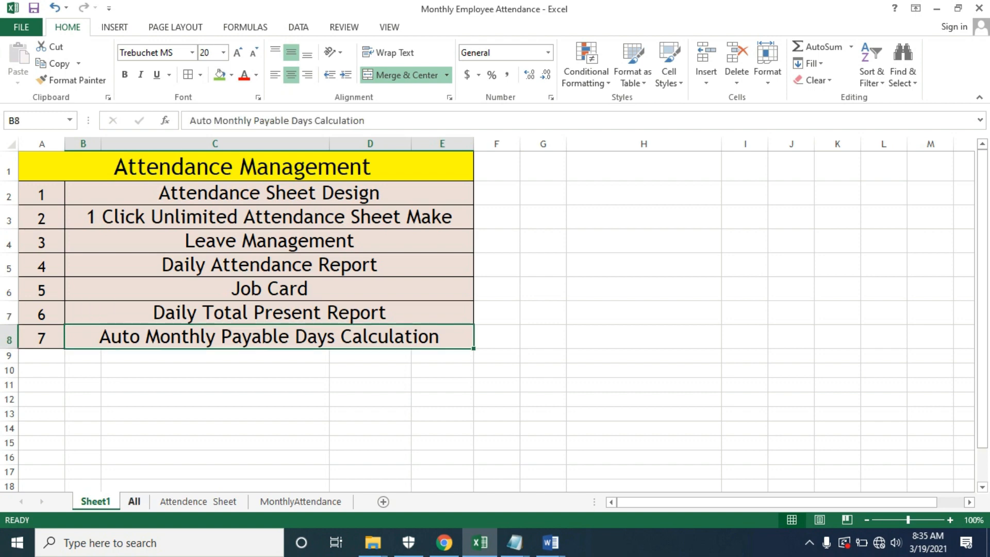
- On the MonthlyAttendance sheet, examine the first employee's total formulas for present, absent, weekend, casual leave and total payable days
left_click(198, 501)
key("ctrl+Page_Down")
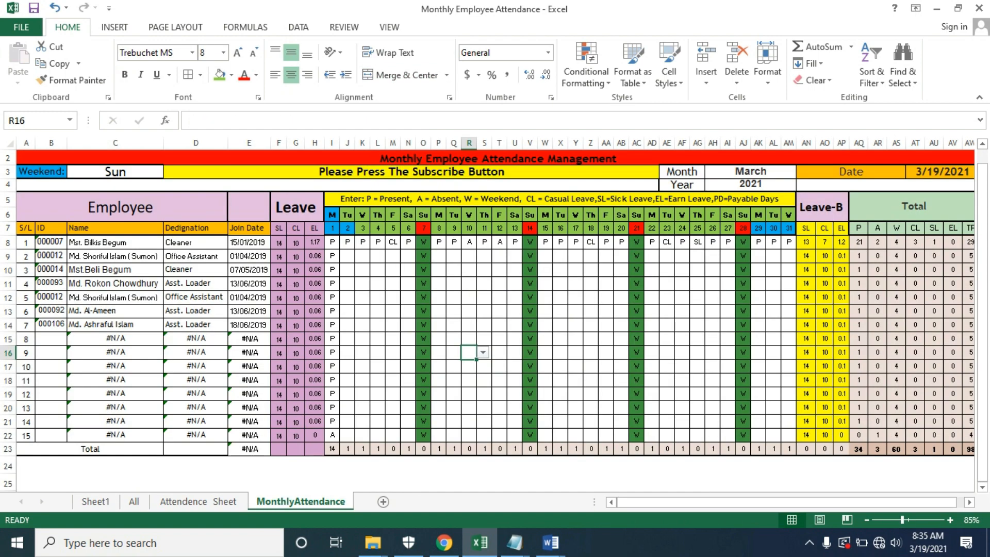
left_click_drag(634, 502, 640, 502)
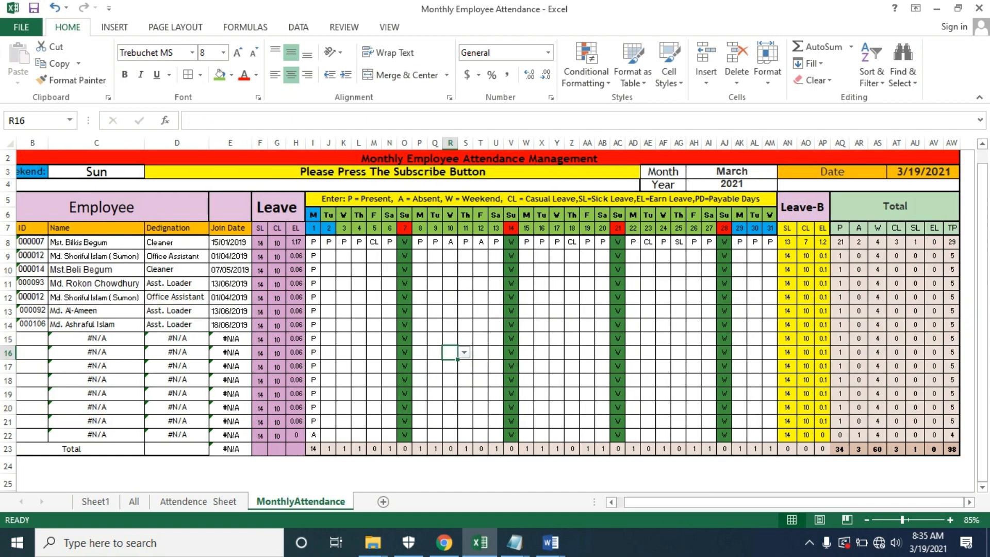
left_click(952, 242)
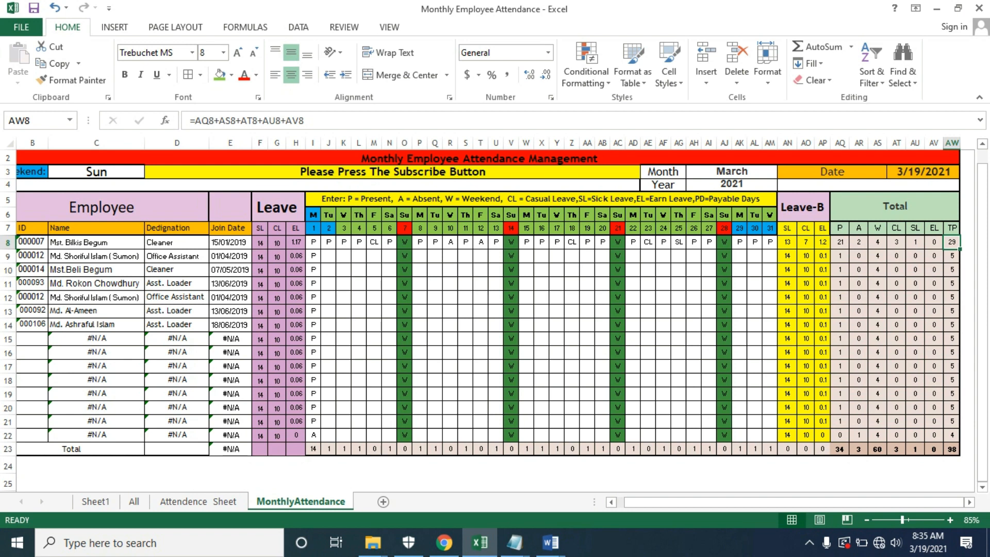
left_click(858, 242)
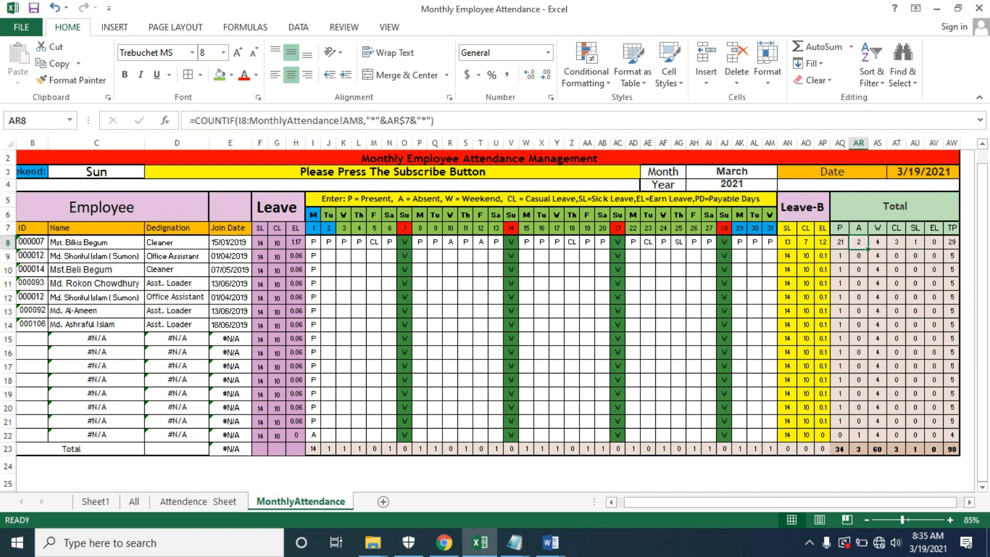
left_click(839, 242)
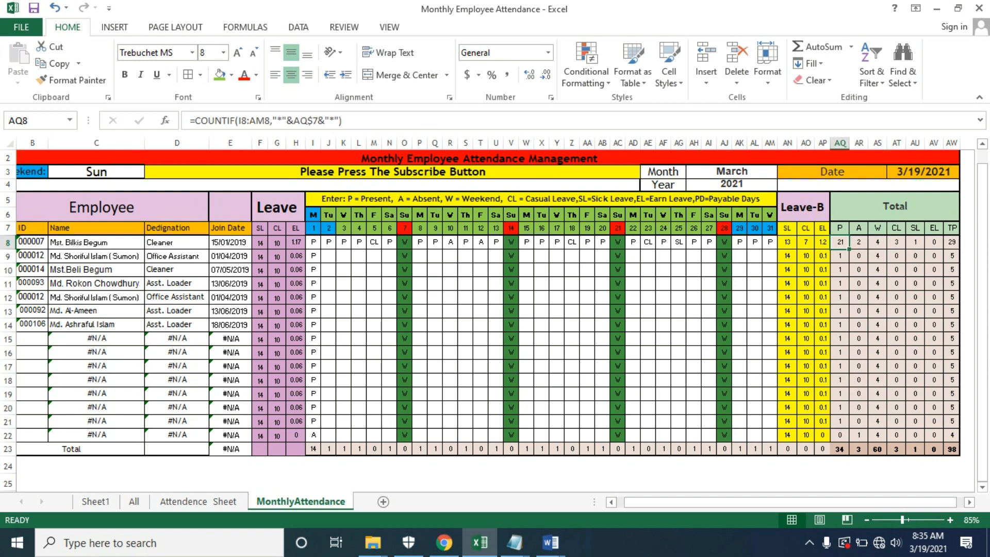
left_click(877, 242)
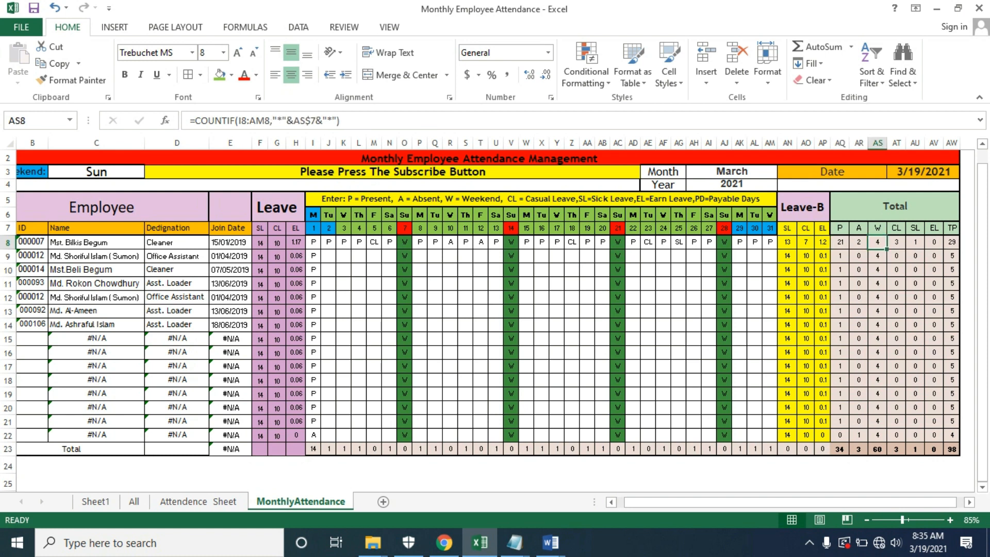
left_click(404, 242)
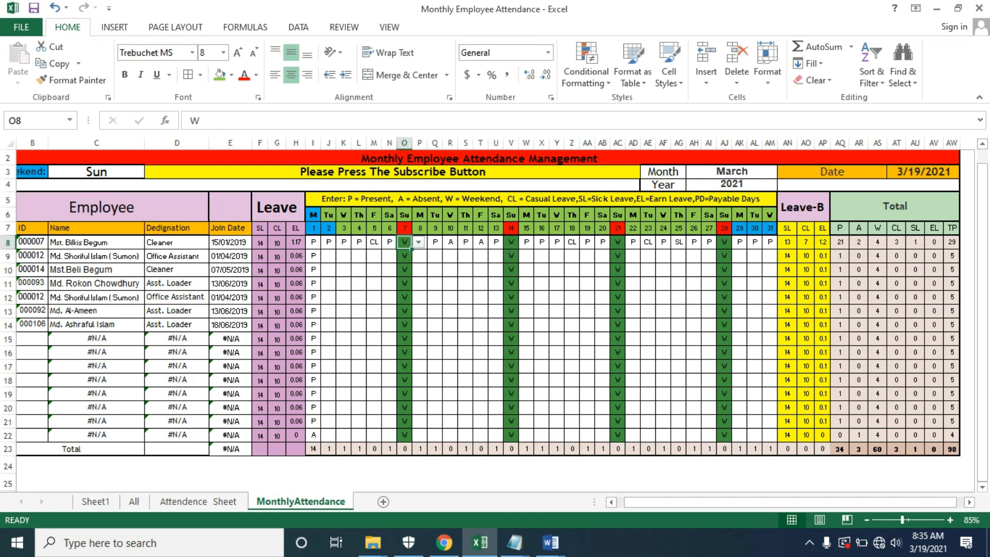
left_click(877, 242)
left_click(895, 242)
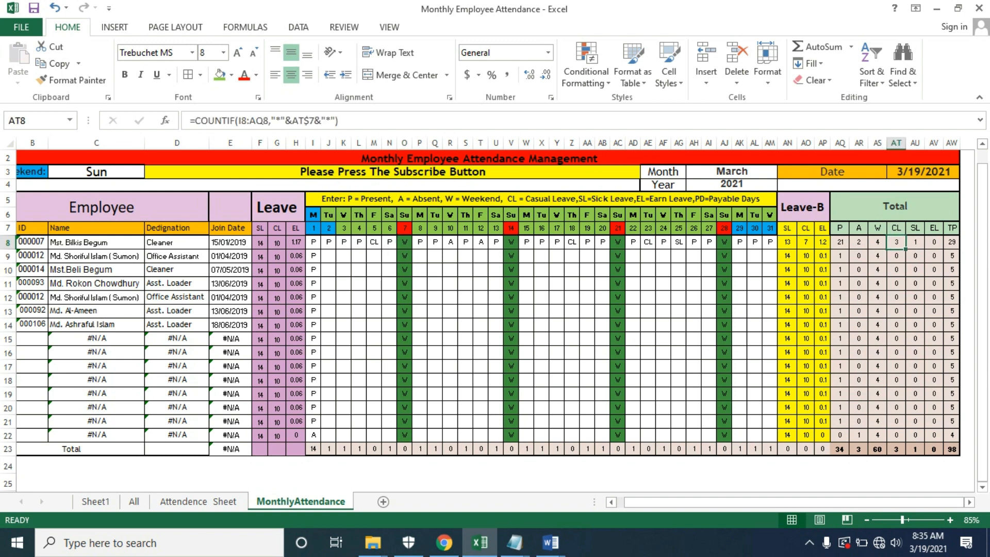
- Change the first employee's attendance for day 5 to EL using the cell's list of codes
left_click(373, 242)
left_click(387, 242)
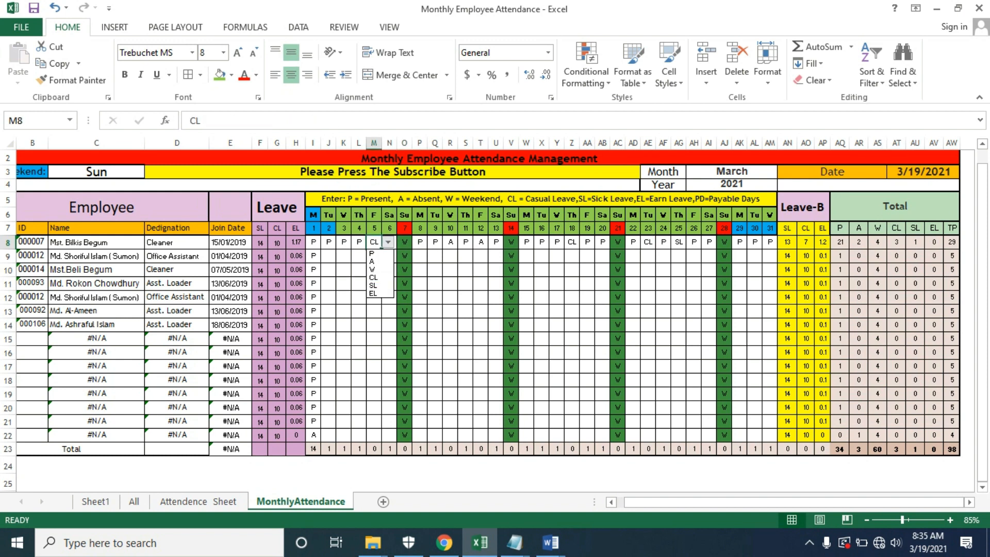
left_click(374, 294)
left_click(495, 283)
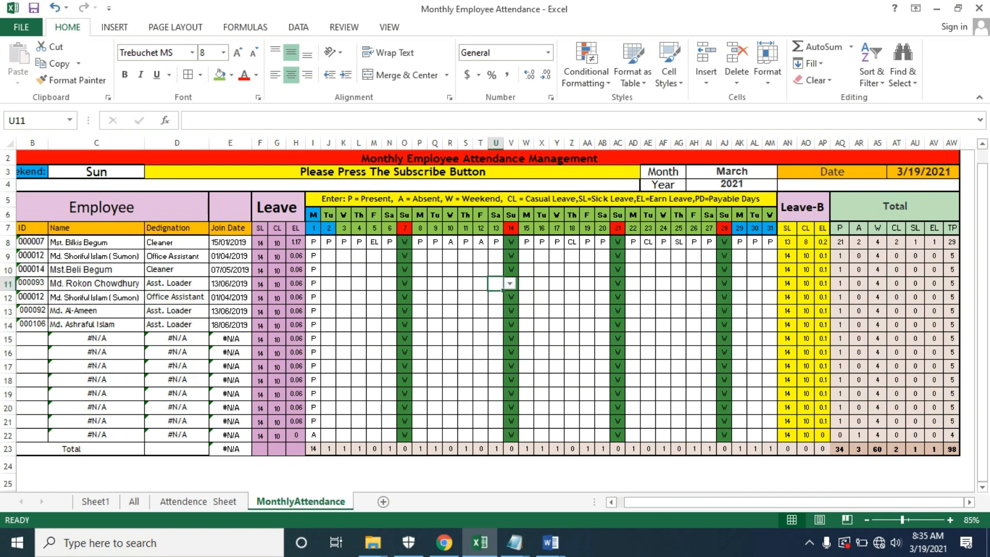
- Switch to the Skill Development document in Word and examine the first employee's attendance sheet, including its time and signature columns
mouse_move(551, 542)
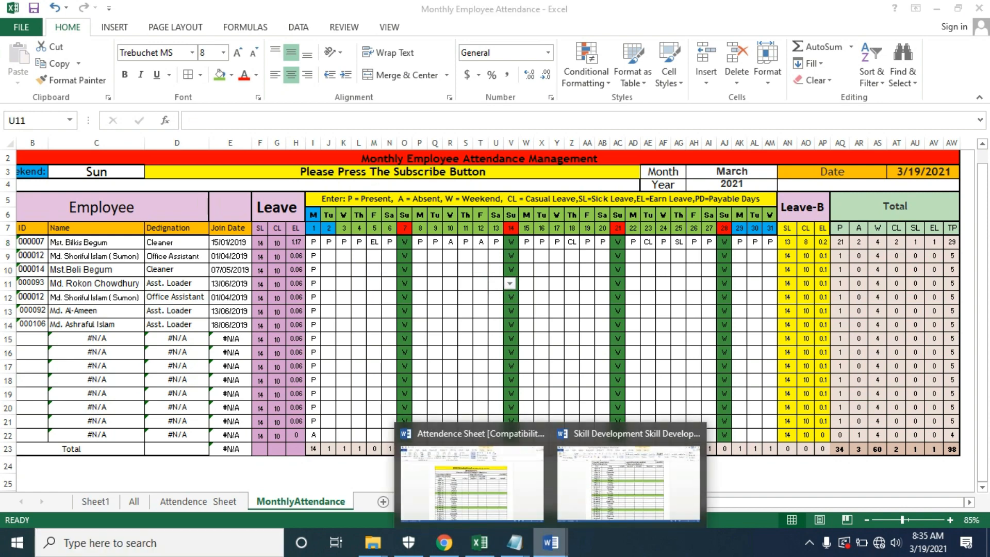
left_click(629, 475)
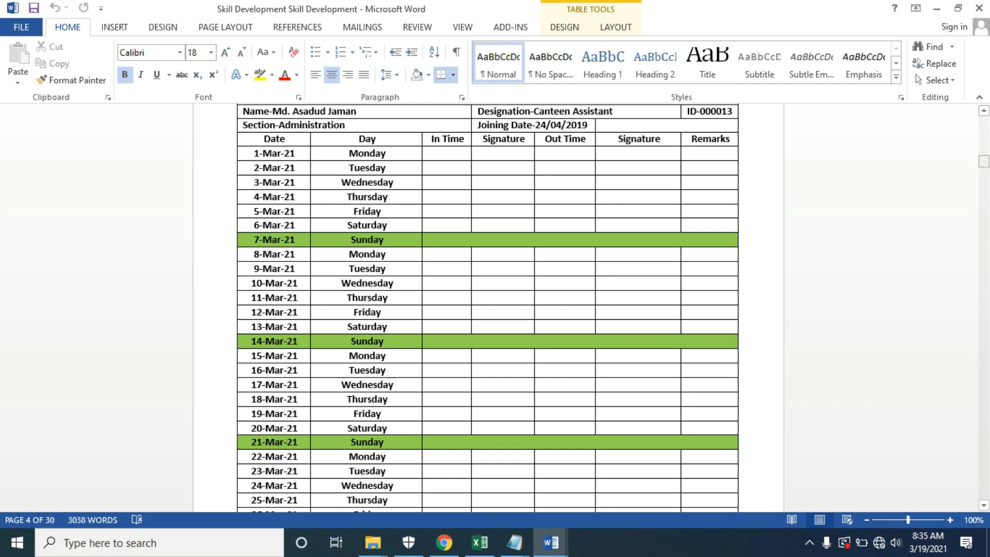
left_click_drag(983, 162, 984, 122)
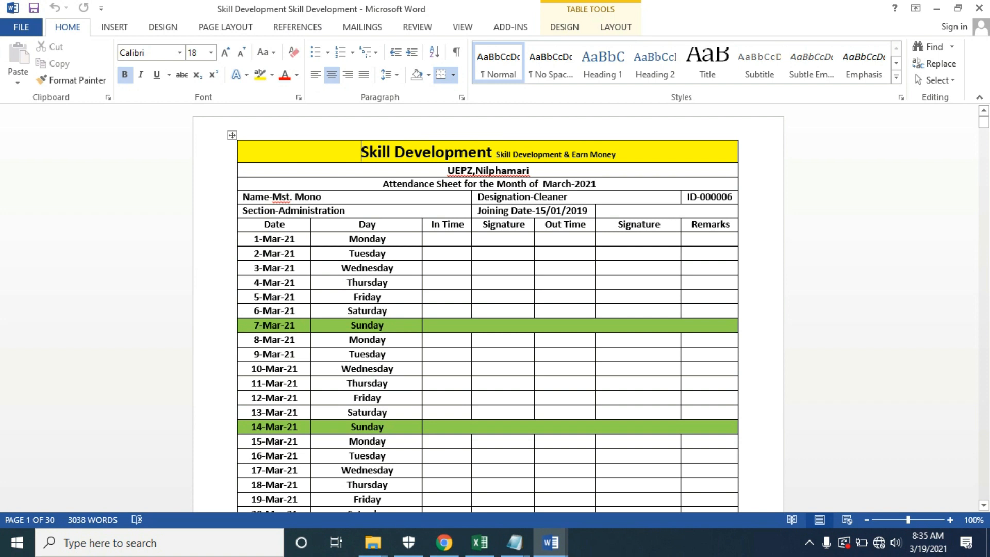
left_click(431, 239)
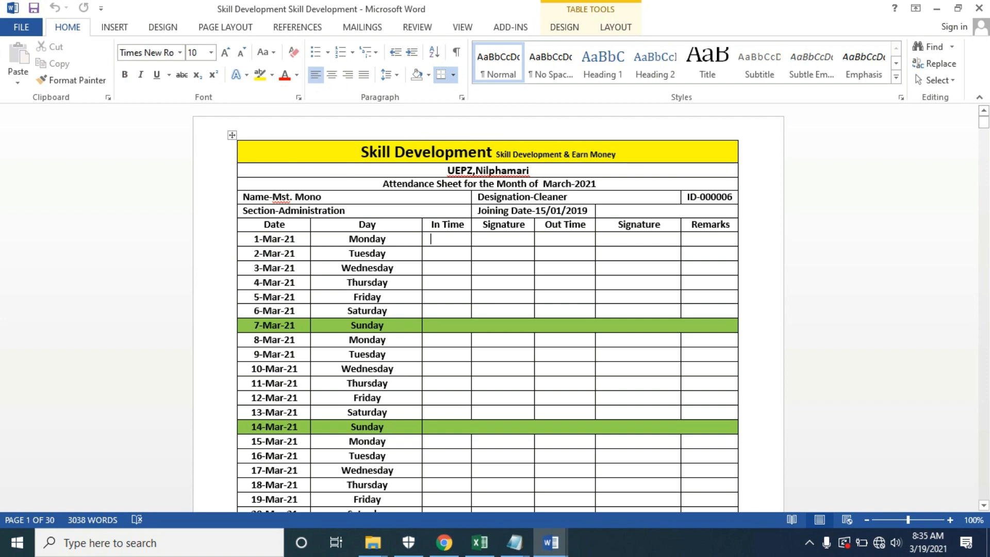
left_click(603, 239)
- Switch back to the Excel workbook and check the Attendance Management topic list on Sheet1 before reopening MonthlyAttendance
left_click(480, 542)
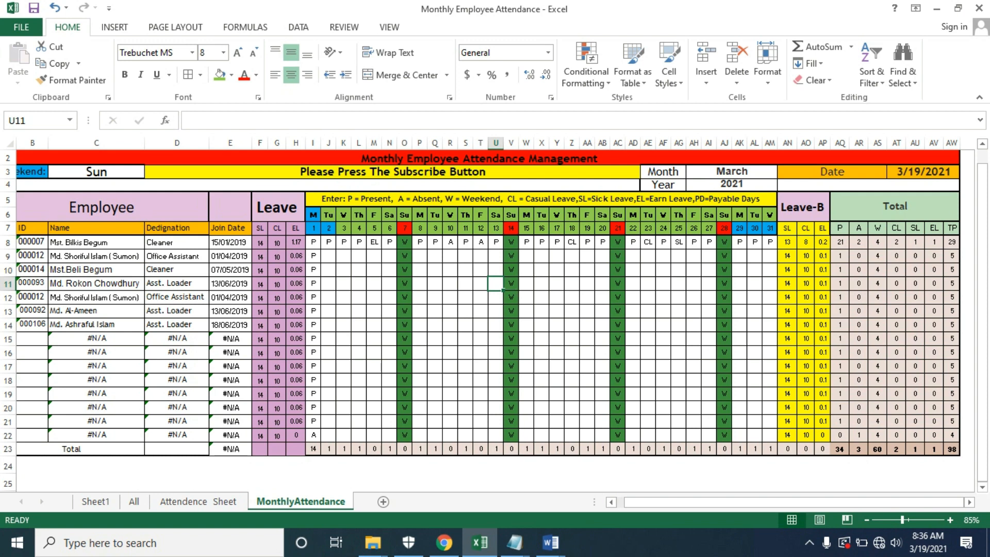
left_click(95, 502)
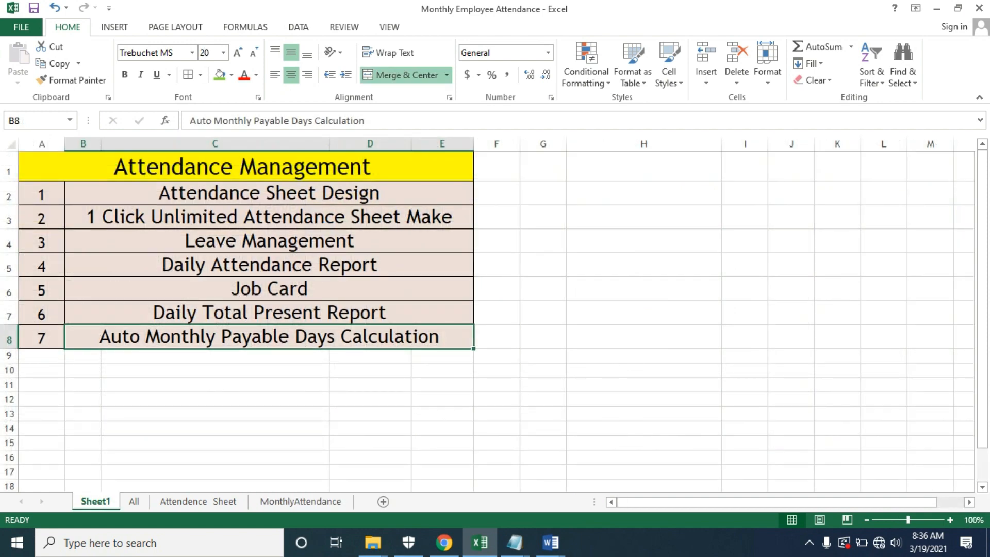
left_click(301, 501)
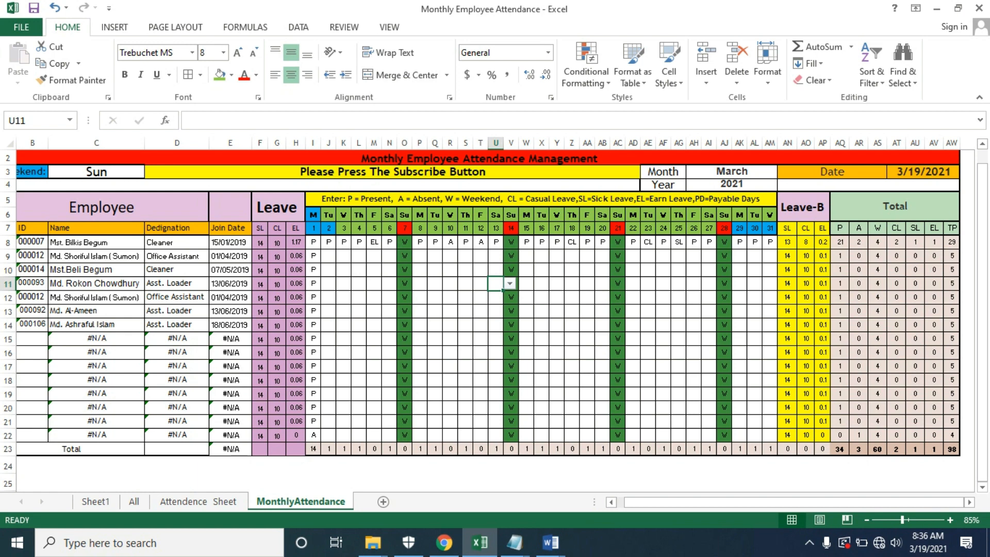
- Set the Weekend cell C3 above the employee table to Sat-Sun
left_click_drag(982, 276, 982, 261)
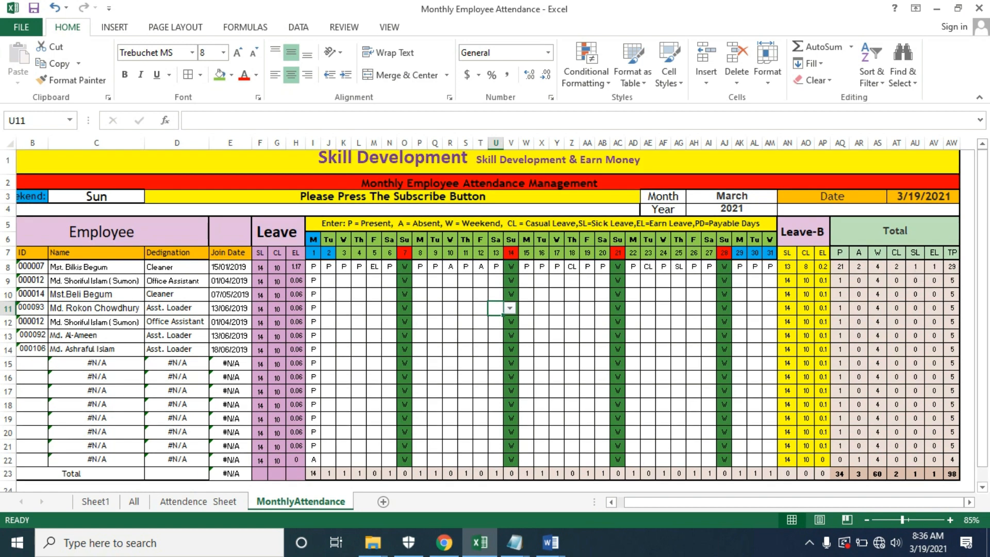
left_click(96, 197)
left_click_drag(838, 502, 830, 502)
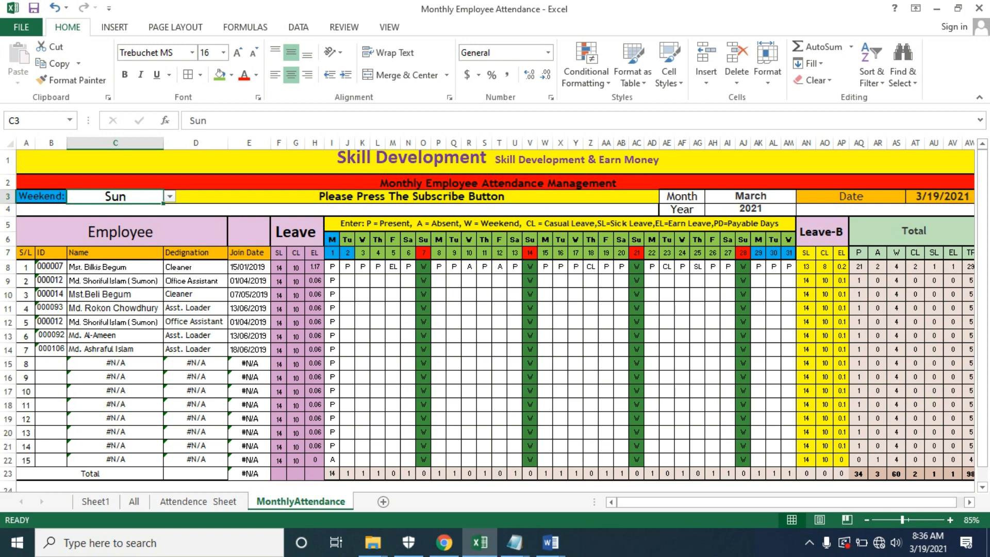
left_click(170, 196)
left_click(116, 208)
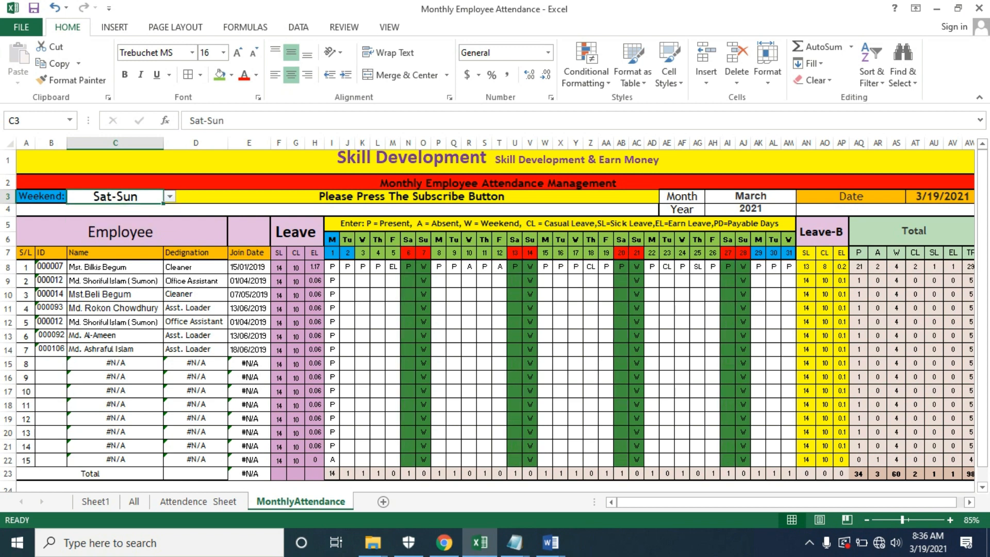
- Change the Weekend selection in C3 to Fri-Sat
left_click(170, 196)
left_click(117, 215)
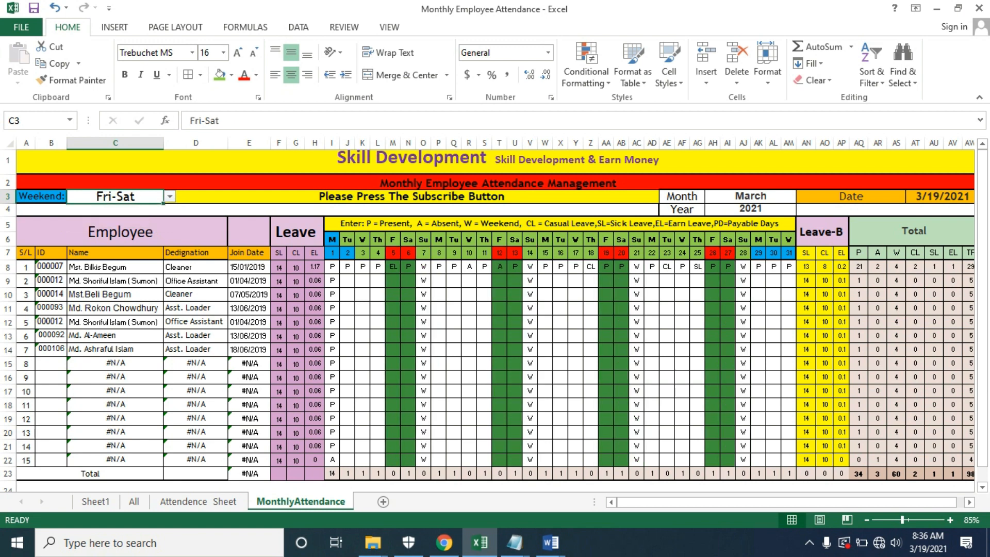
left_click(169, 196)
left_click(116, 225)
- Examine the Weekend cell's data validation list source and accept its existing settings
left_click(298, 27)
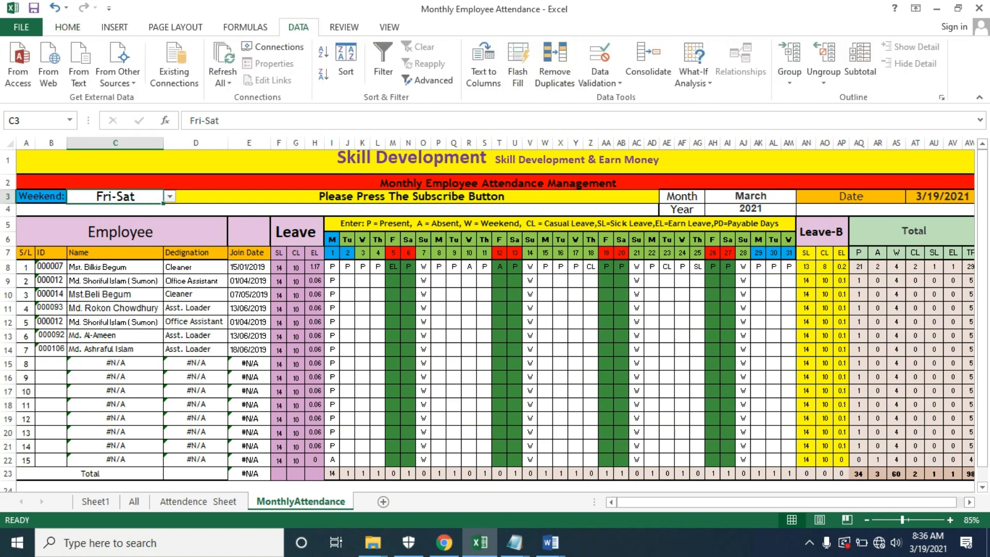
left_click(600, 77)
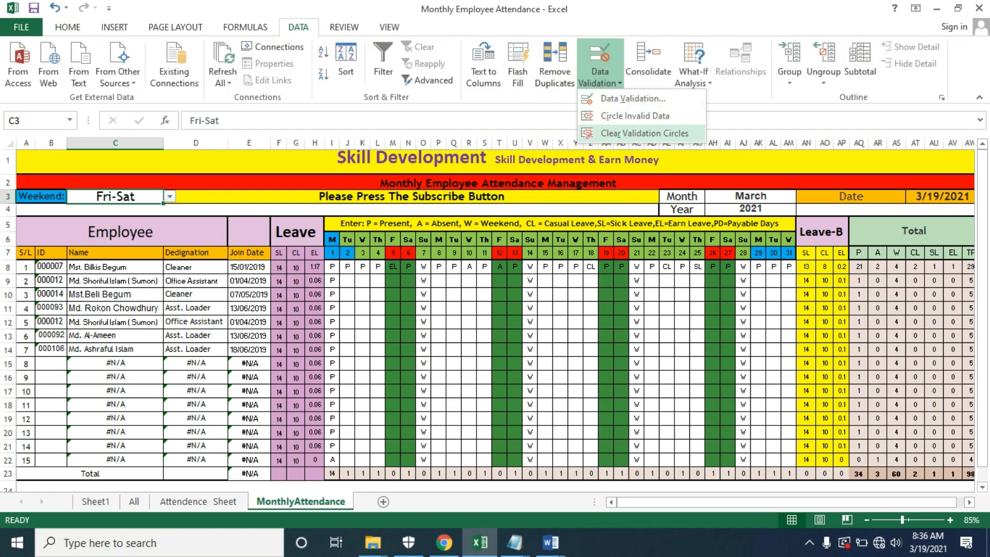
left_click(633, 98)
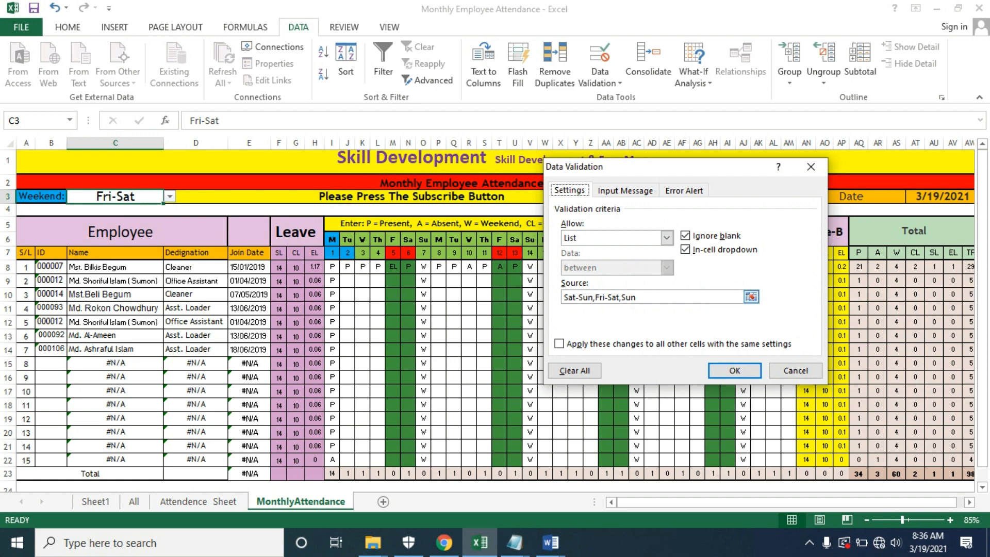
left_click(636, 297)
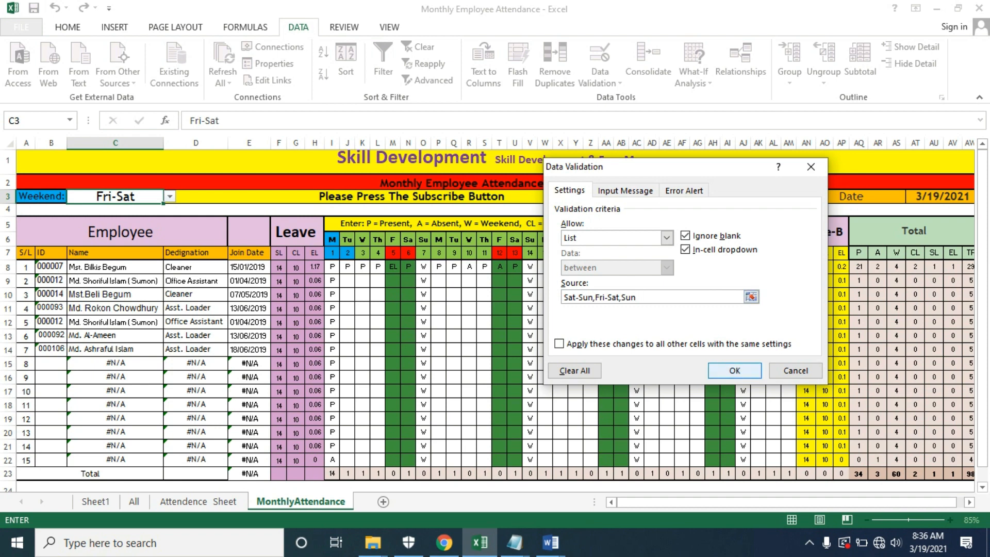
left_click(734, 370)
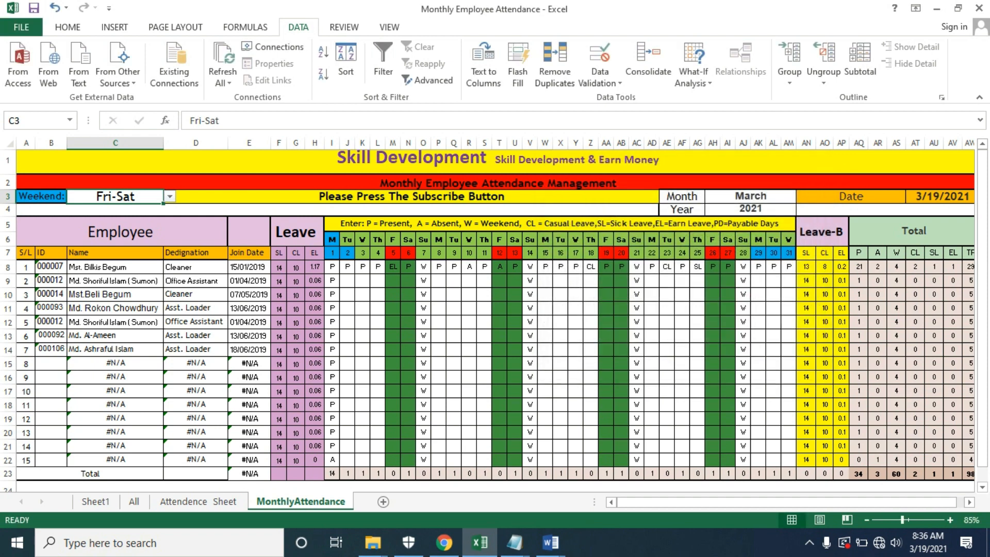
- Set the Weekend selection in C3 to Sun only
key("alt+Down")
key("Down")
key("Down")
key("Return")
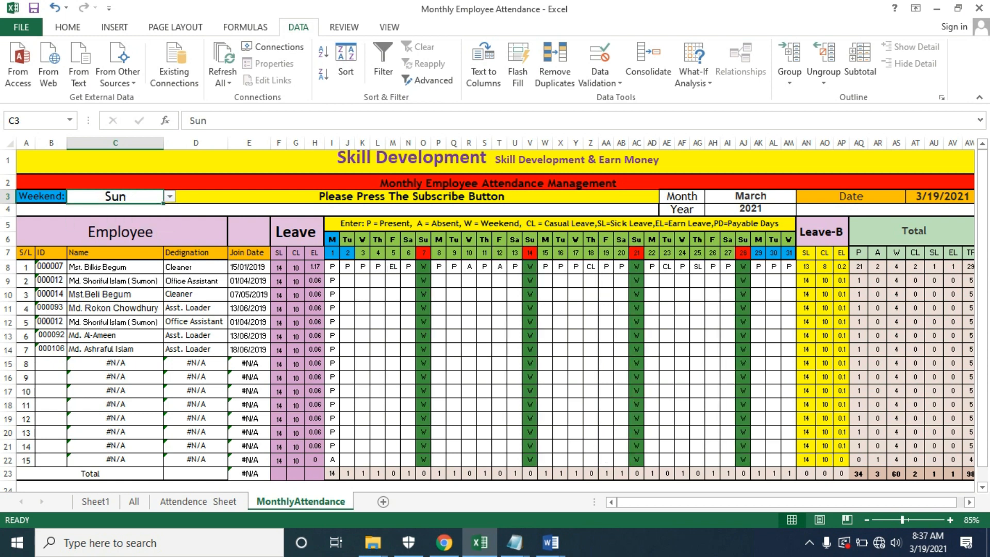
- Set the Weekend selection in C3 back to Sat-Sun
key("alt+Down")
key("Up")
key("Return")
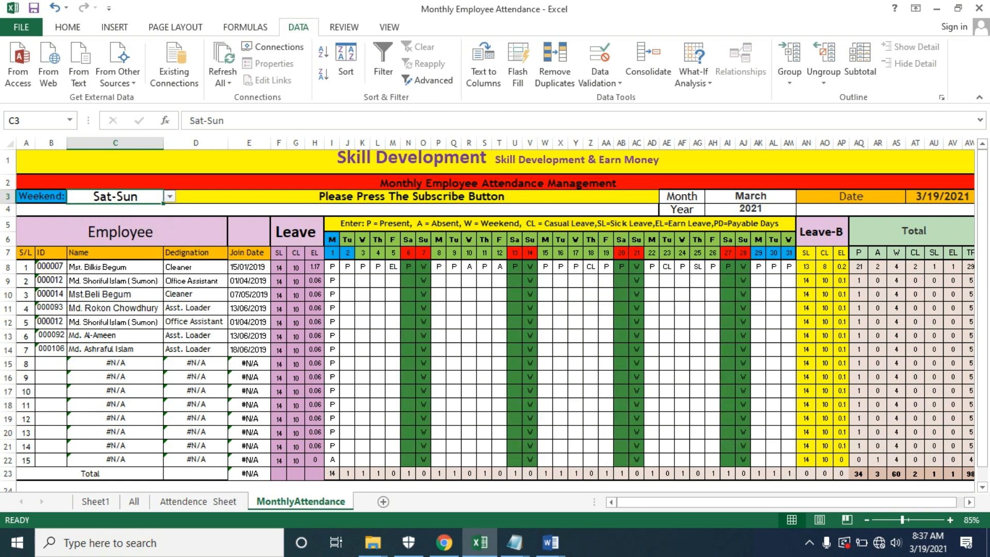
- Set the Month cell AH3 of the attendance table to December
left_click(750, 196)
key("alt+Down")
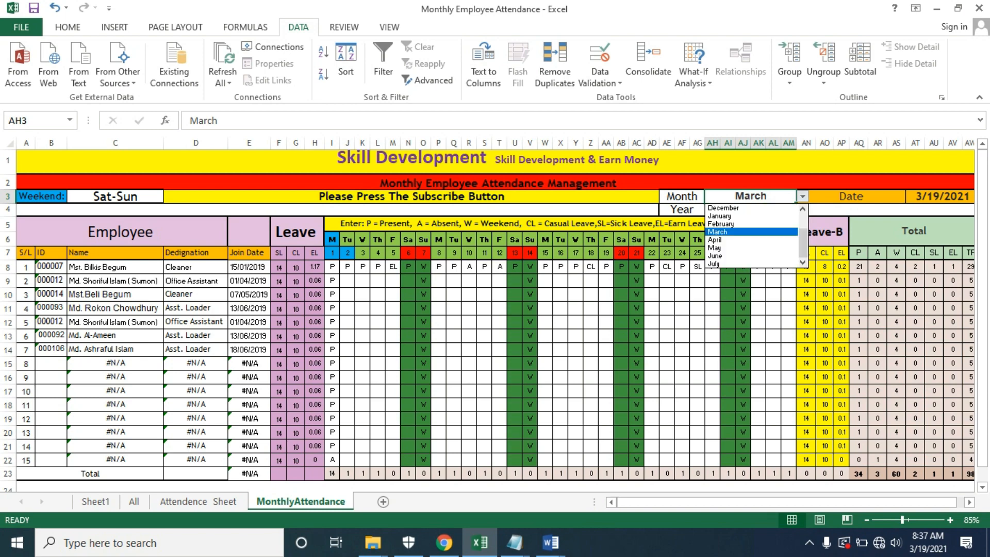
key("Up")
key("Up")
key("Up")
key("Return")
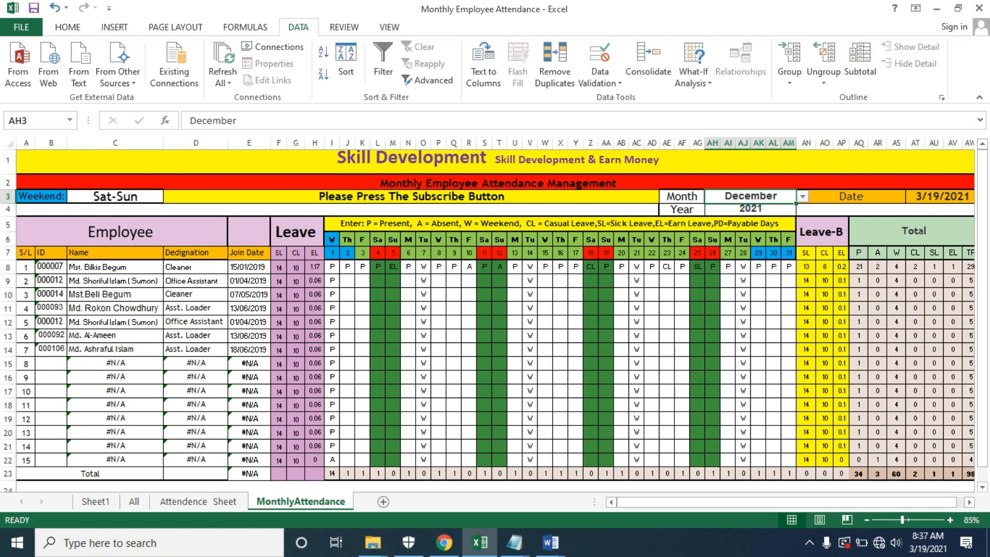
- Change the Month selection in AH3 to February
key("alt+Down")
key("Down")
key("Down")
key("Return")
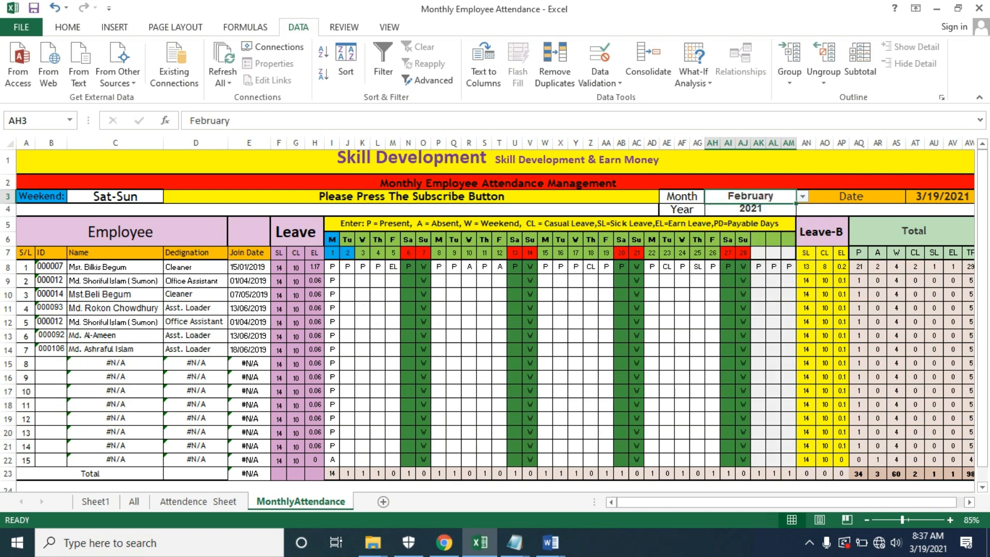
key("alt+Down")
key("Escape")
- Inspect the data validation source list behind the Month cell AH3, leaving its settings as they are
left_click(600, 77)
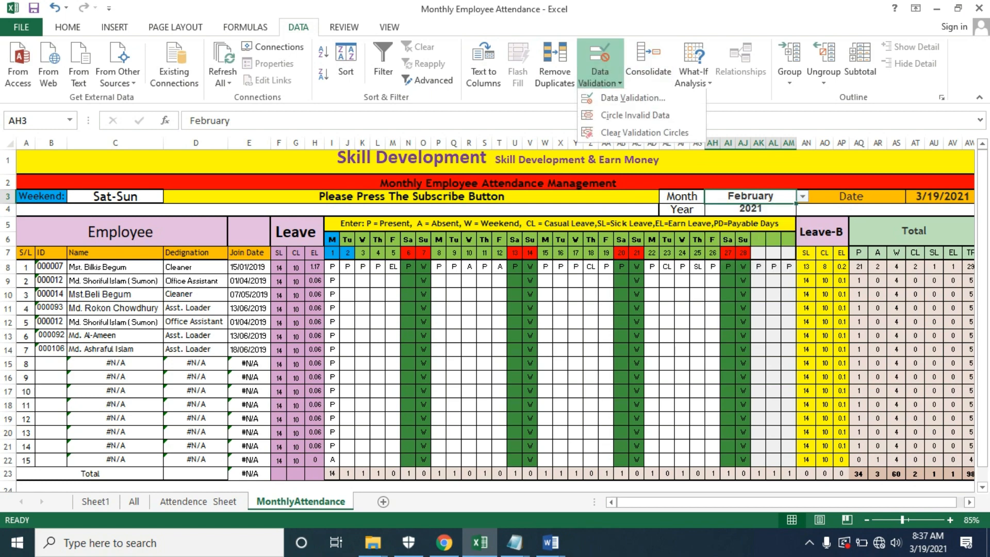
left_click(633, 97)
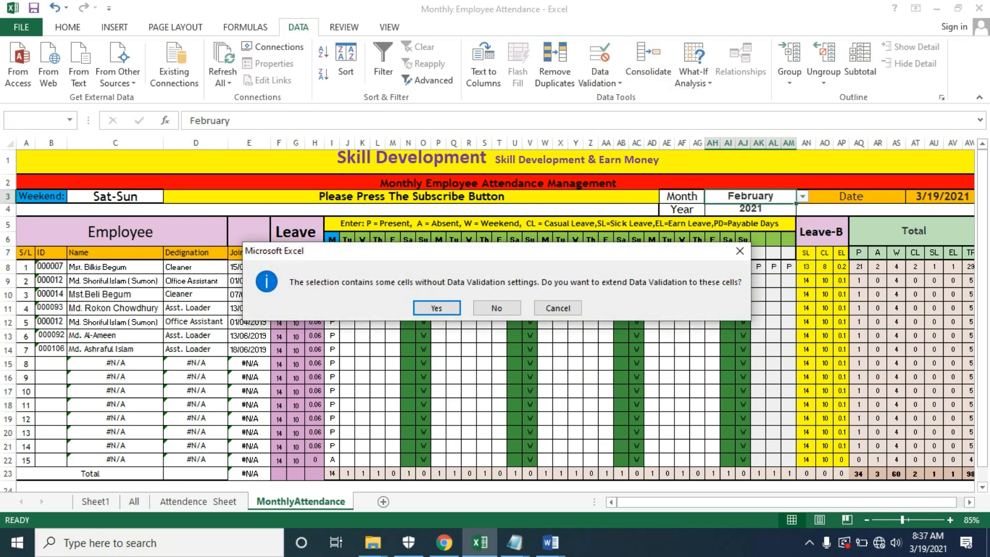
key("Return")
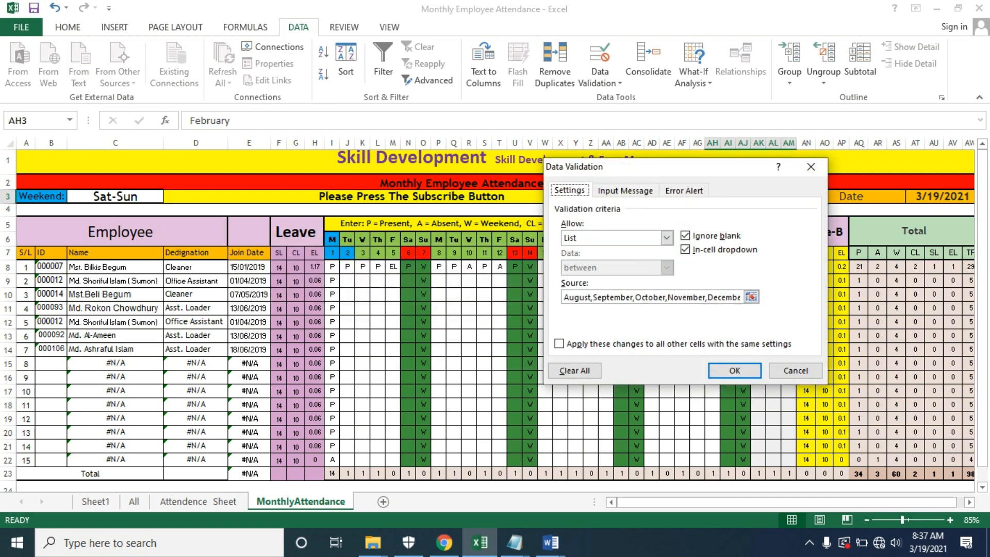
left_click(751, 296)
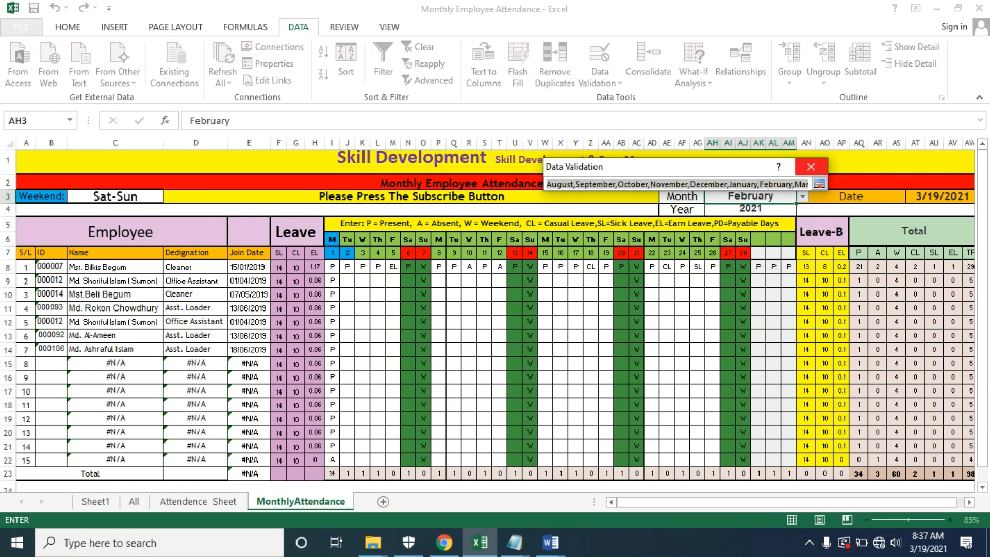
left_click(819, 184)
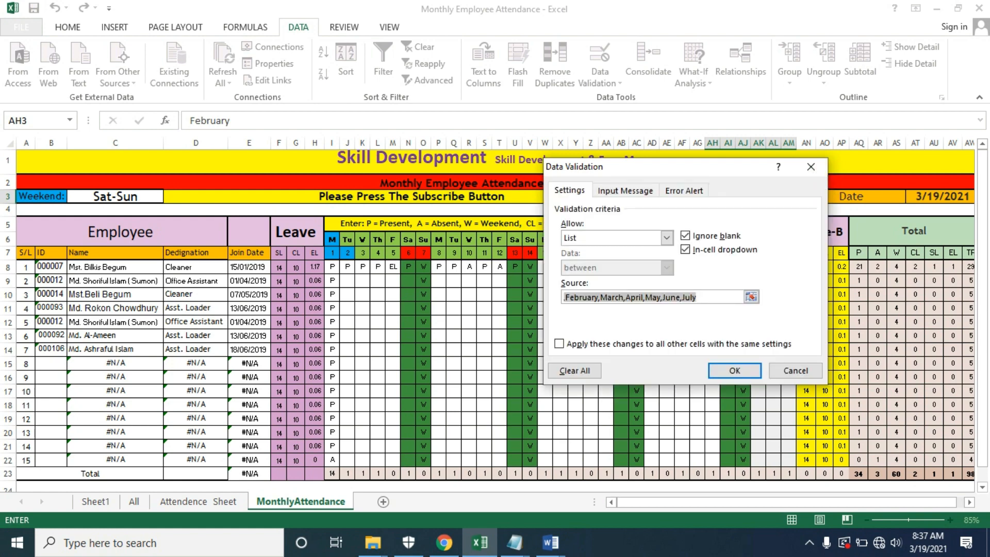
key("End")
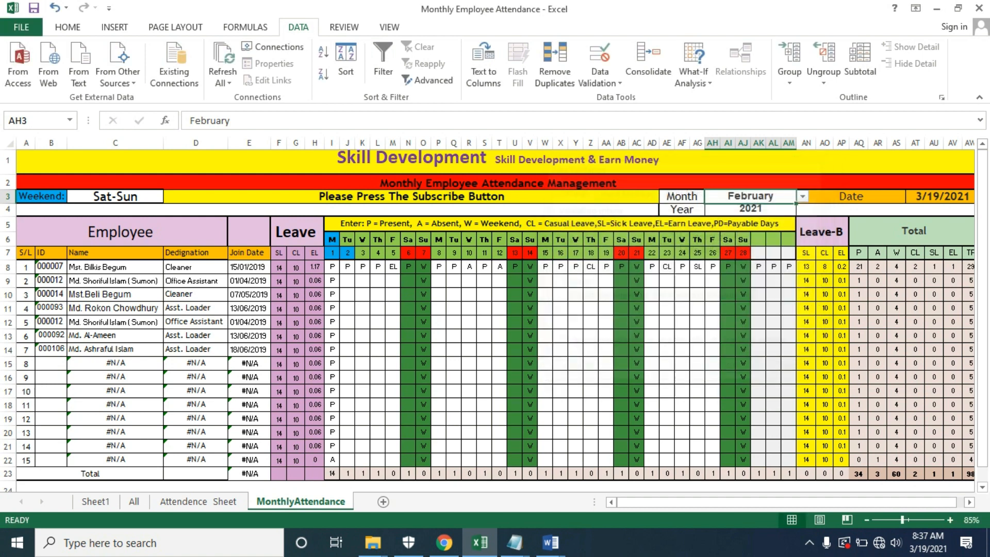
left_click(810, 167)
- Check the Year cell AH4 and the last date cell AM7, and set the Month in AH3 to March
left_click(750, 209)
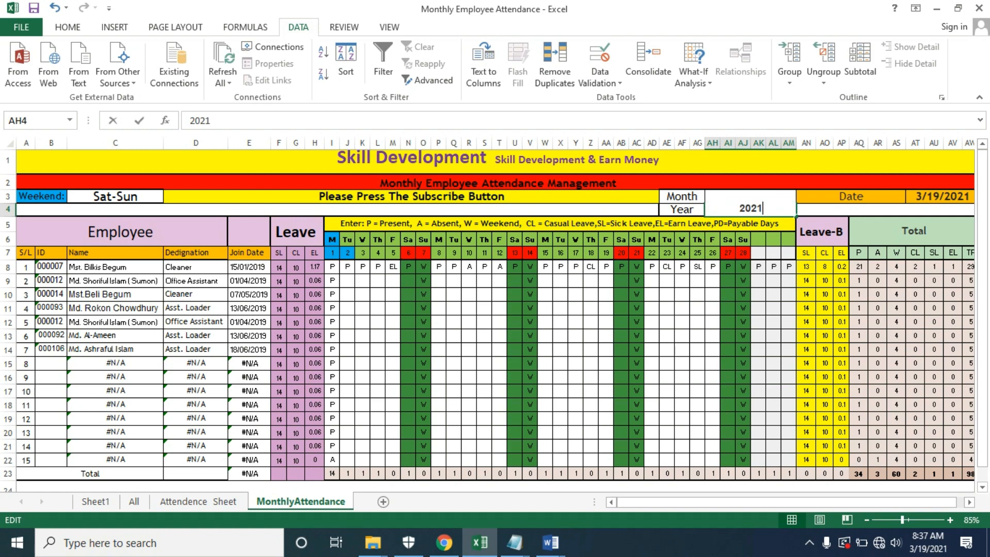
left_click(788, 252)
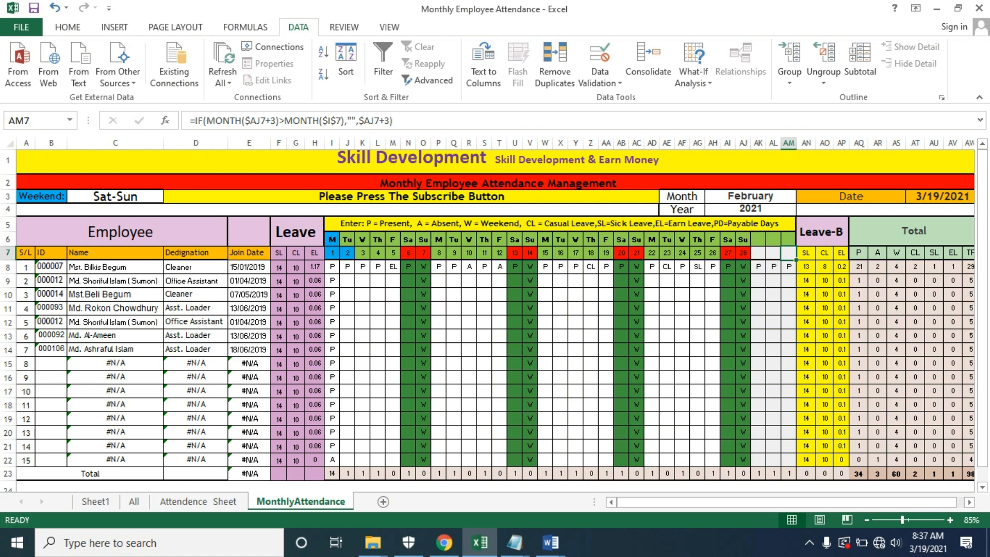
left_click(750, 196)
key("alt+Down")
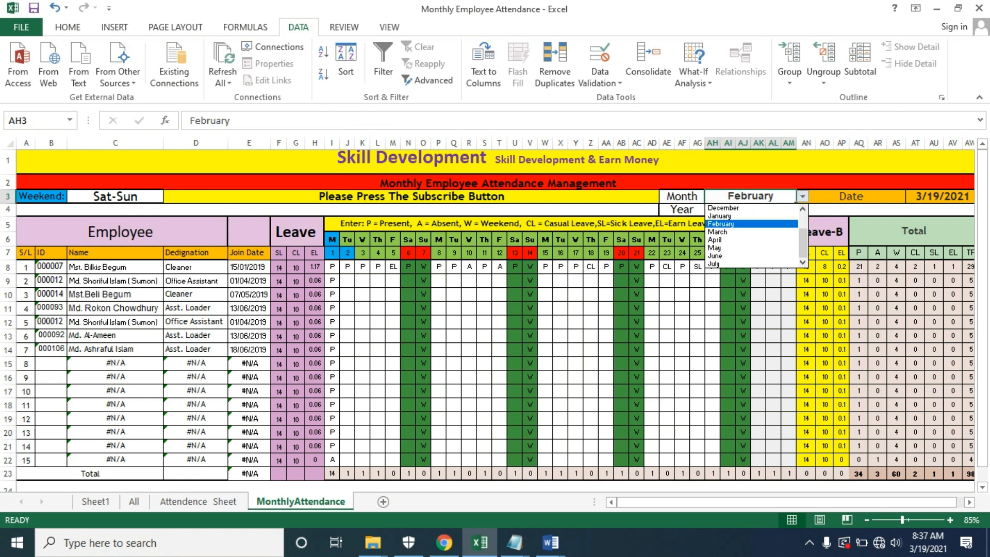
key("Up")
key("Down")
key("Down")
key("Return")
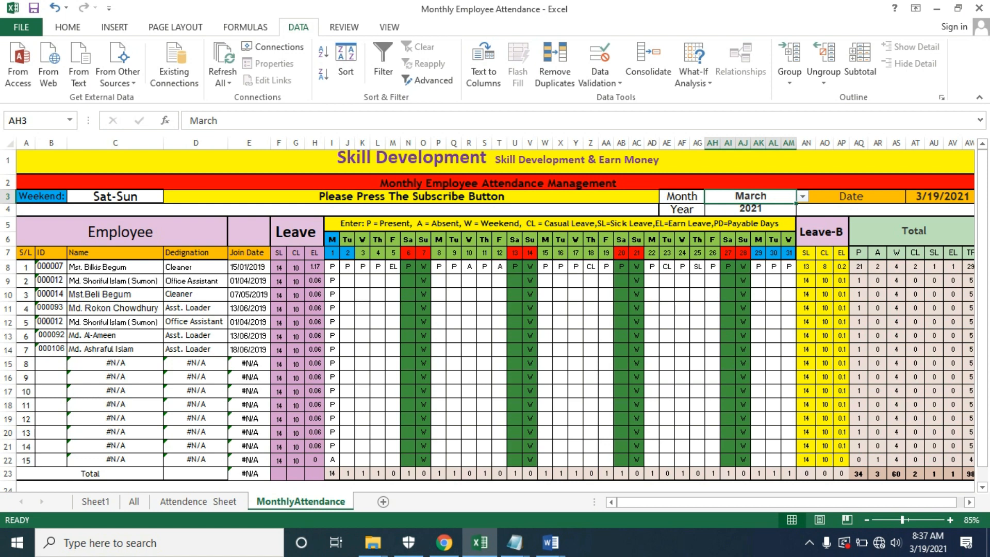
- Examine the weekday formulas in I6 and J6 and the date formulas at the start and end of row 7
left_click(332, 240)
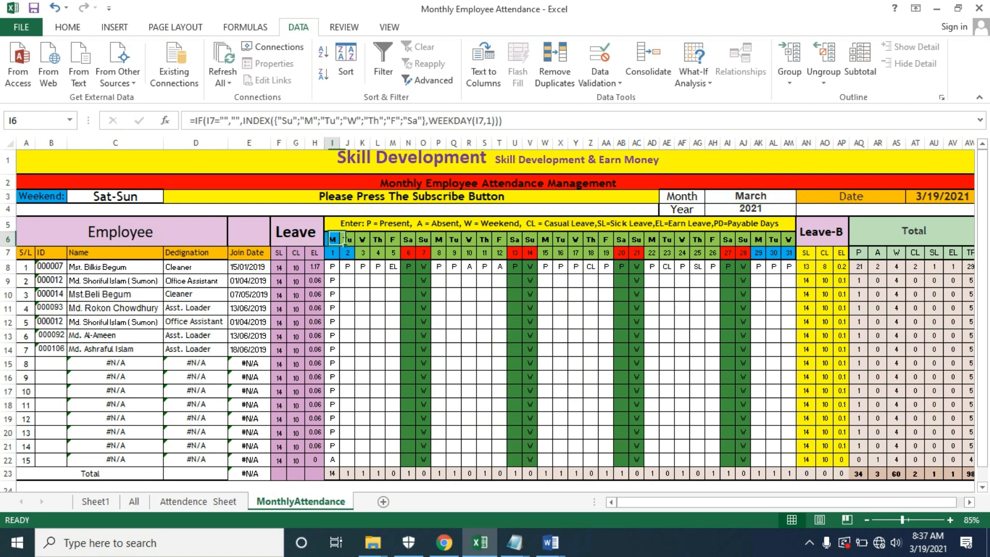
left_click(347, 239)
left_click(332, 253)
left_click(347, 252)
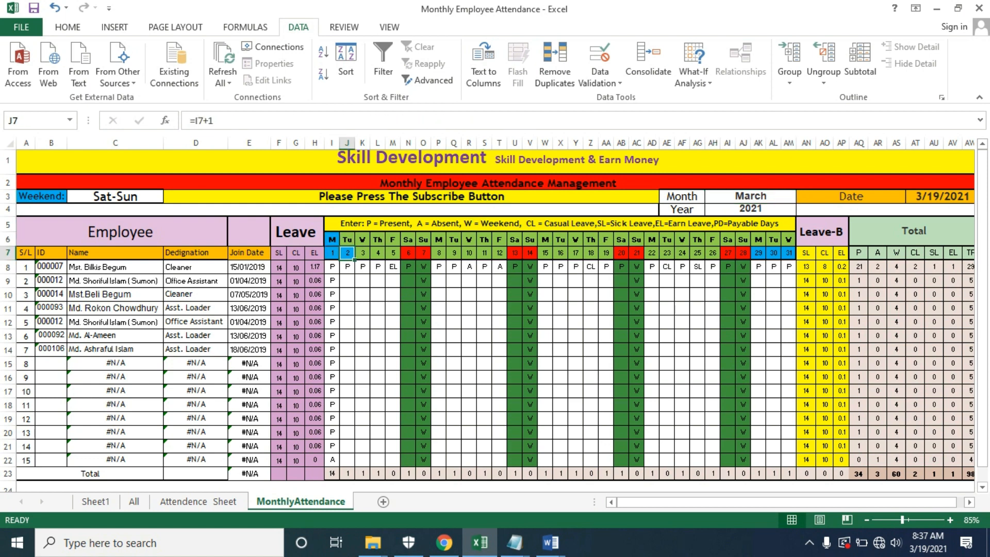
left_click(757, 253)
left_click(773, 253)
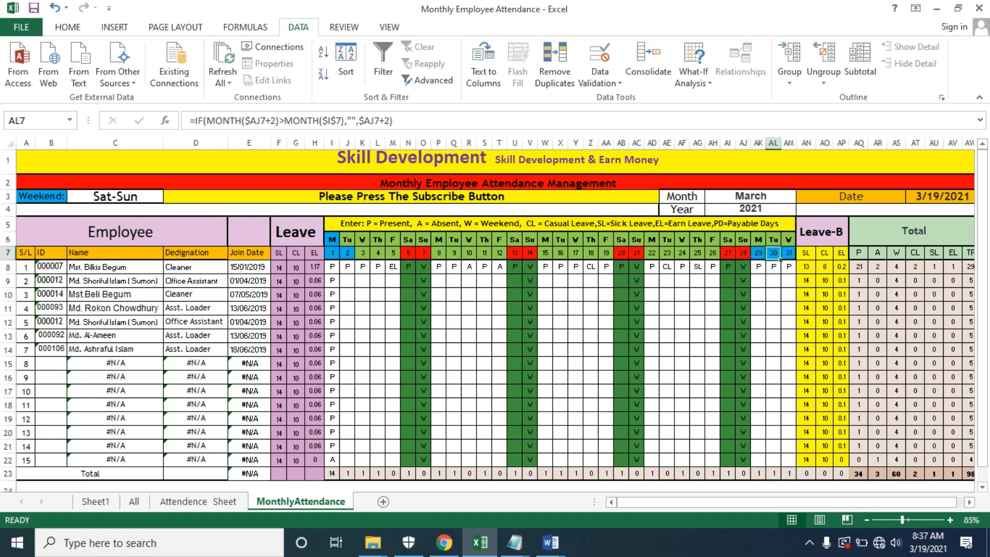
left_click(788, 253)
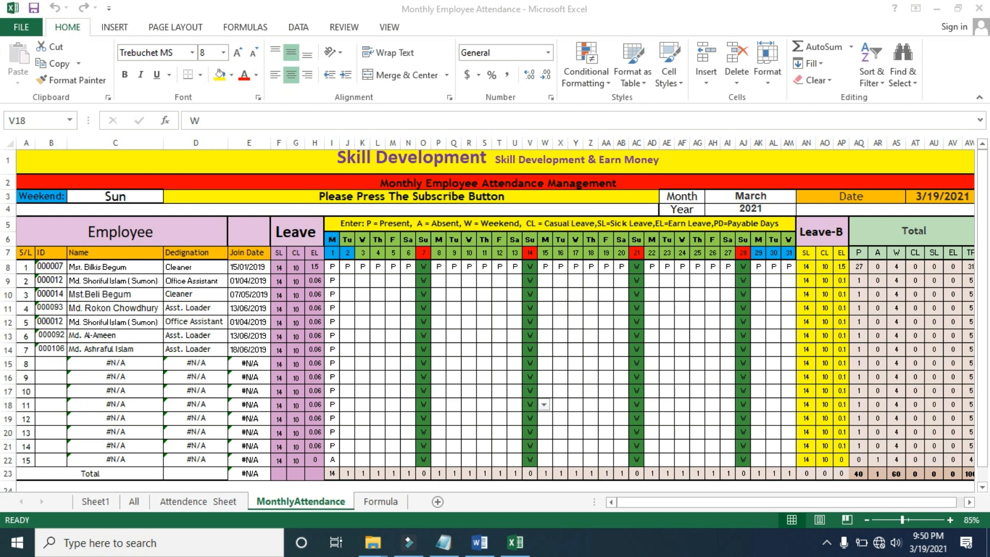
- Review the weekday formula in I6 and J6, and fill it from I6 across row 6 to AM6
key("alt+Tab")
left_click(332, 241)
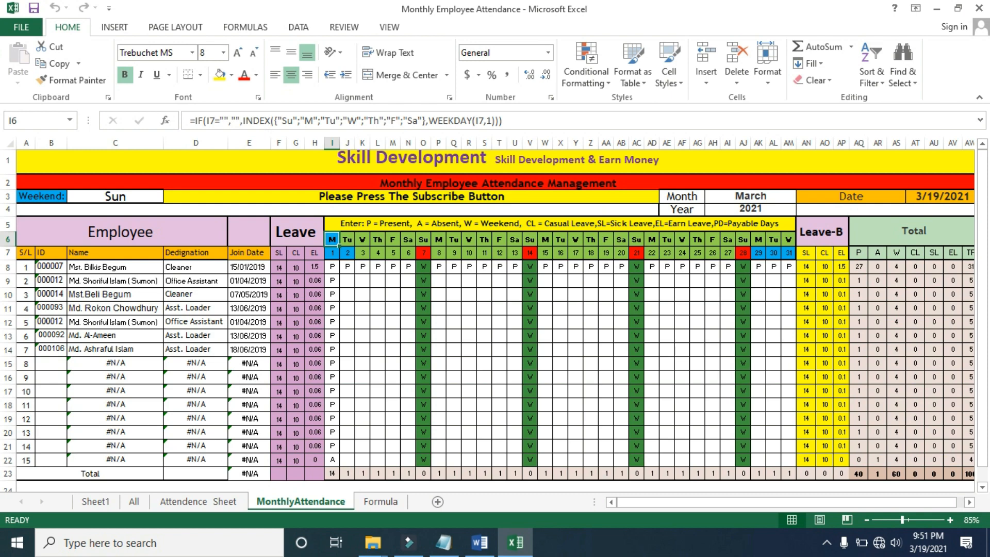
scroll(250, 120, "down", 1)
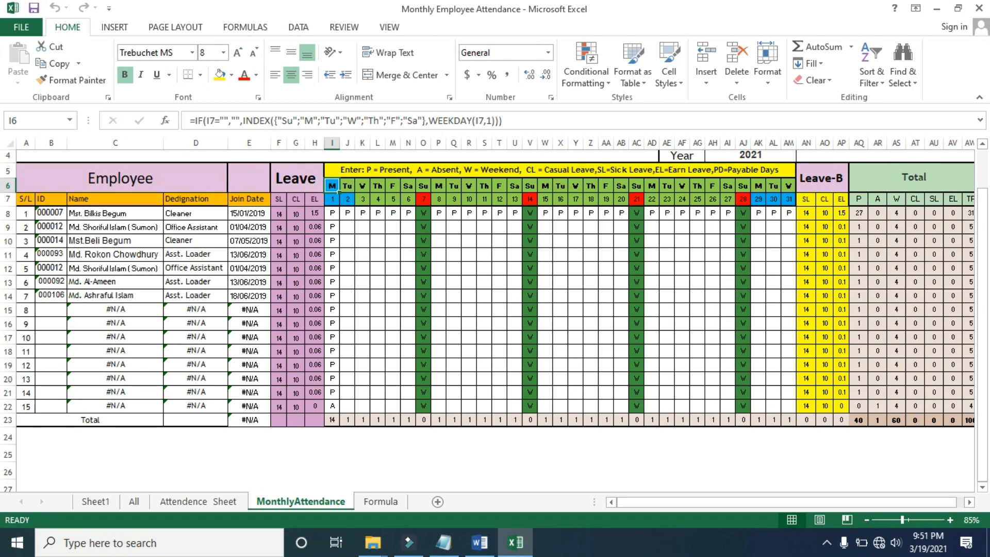
scroll(495, 309, "up", 1)
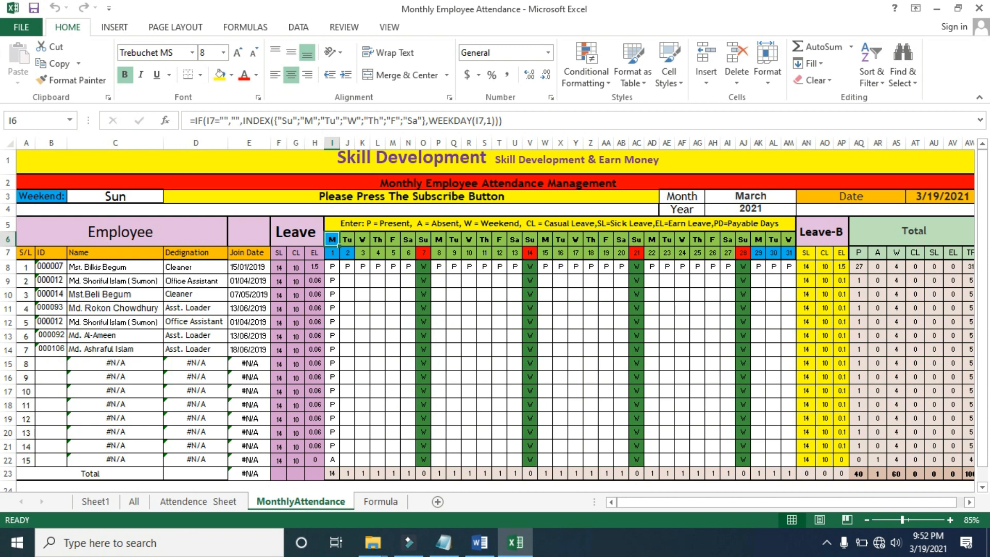
left_click(347, 240)
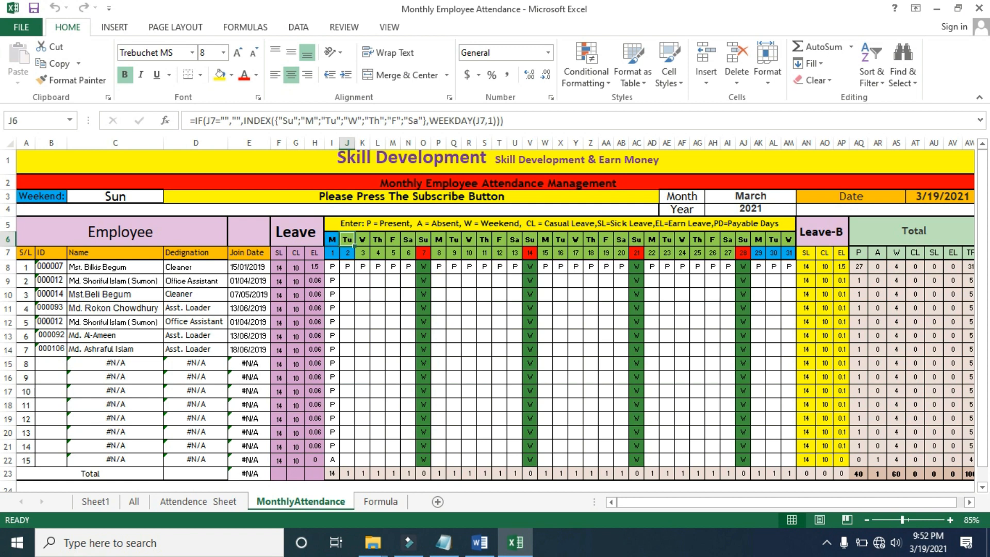
left_click(332, 240)
left_click_drag(339, 246, 790, 242)
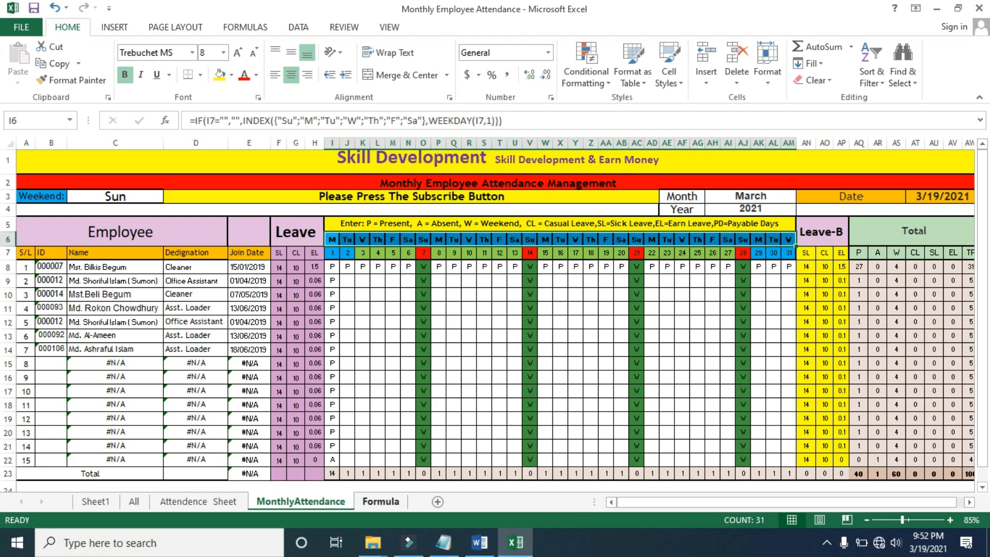
- Compare the row 6 weekday formula with the Week & Month entries on the Formula sheet, and return to MonthlyAttendance
left_click(380, 501)
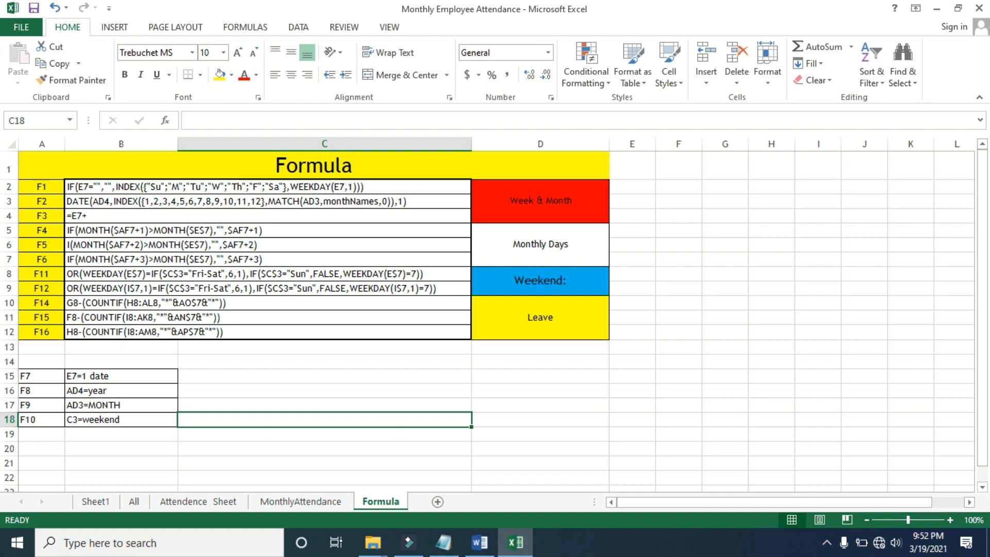
key("ctrl+Page_Up")
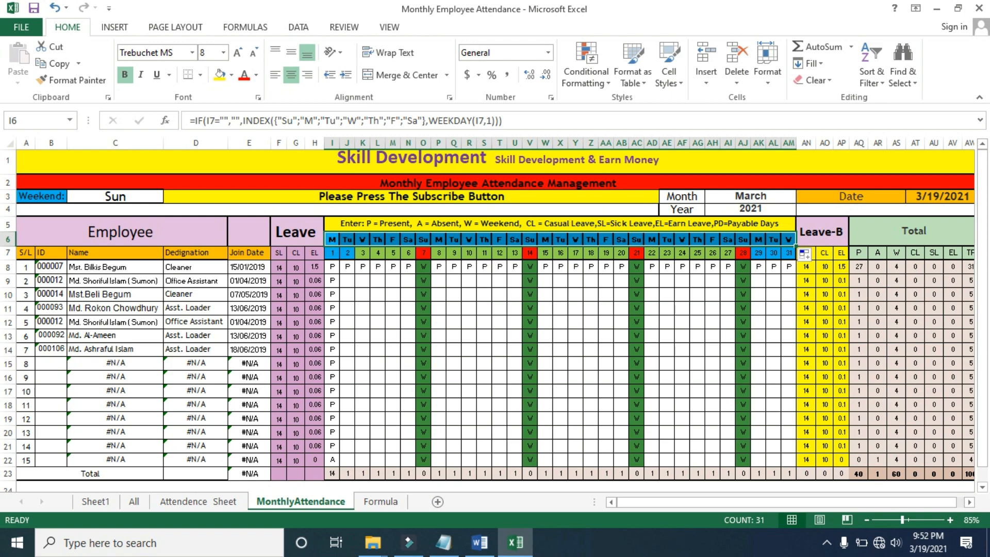
left_click(381, 501)
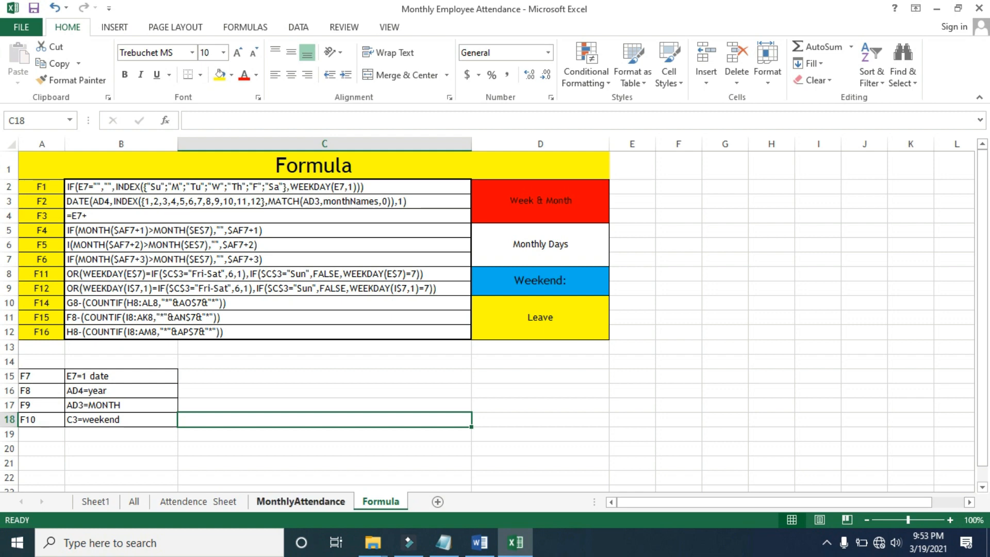
key("ctrl+Page_Up")
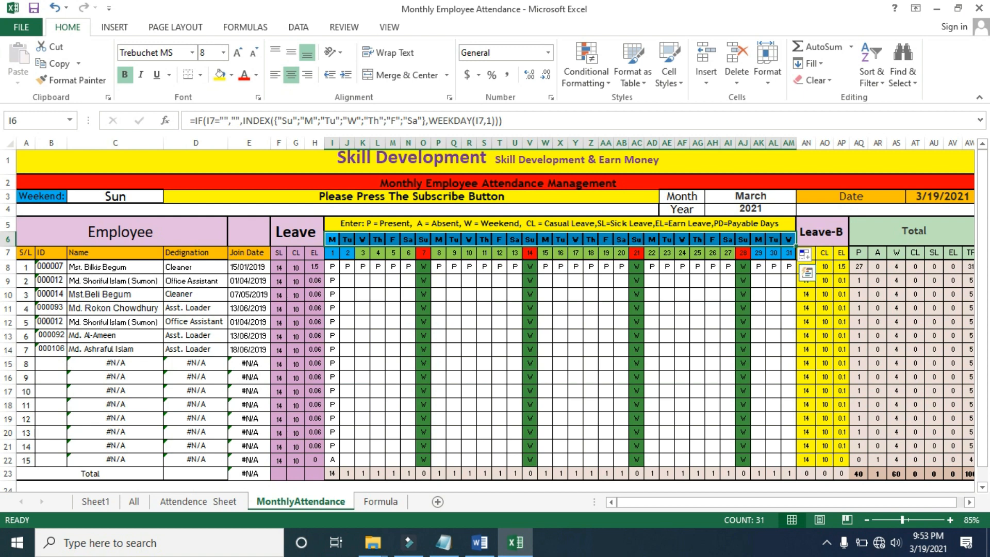
- Examine the DATE formula in I7, highlighting its month number array 1 to 12, and compare it with the Formula sheet
left_click(332, 253)
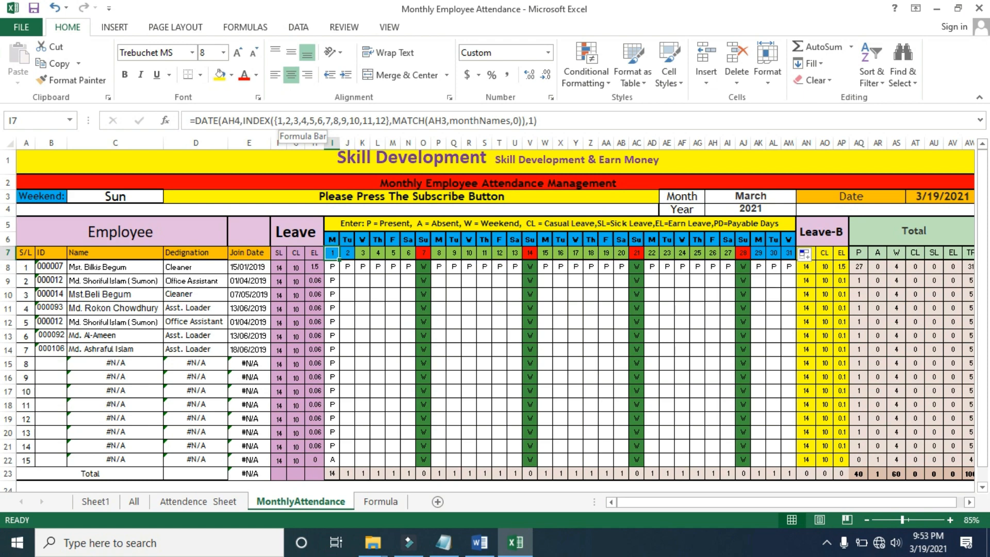
left_click_drag(387, 121, 278, 120)
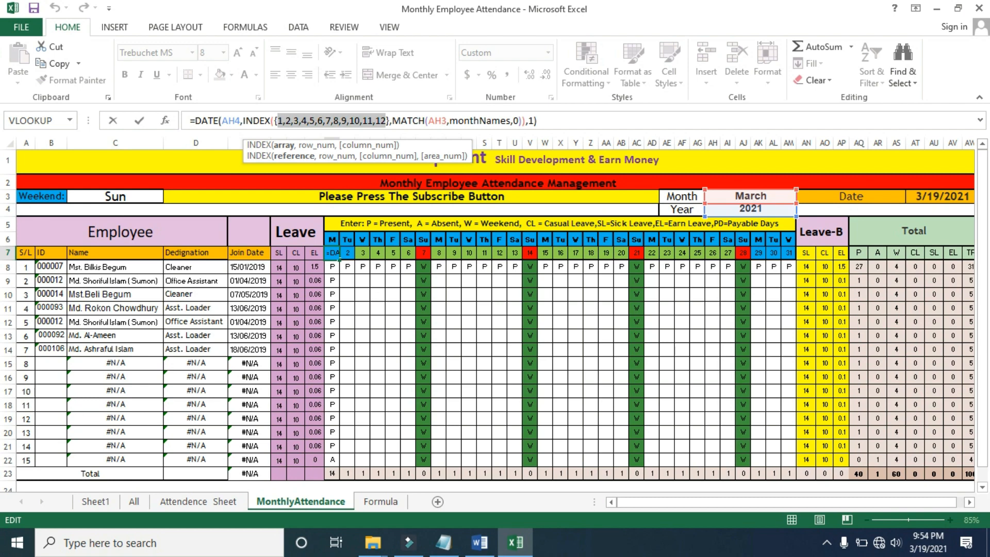
key("Escape")
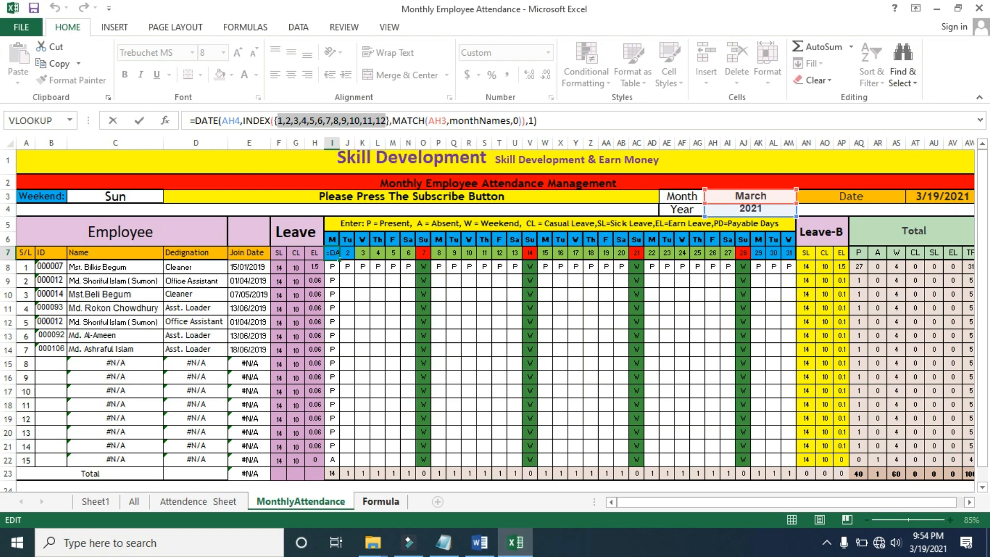
key("ctrl+Page_Down")
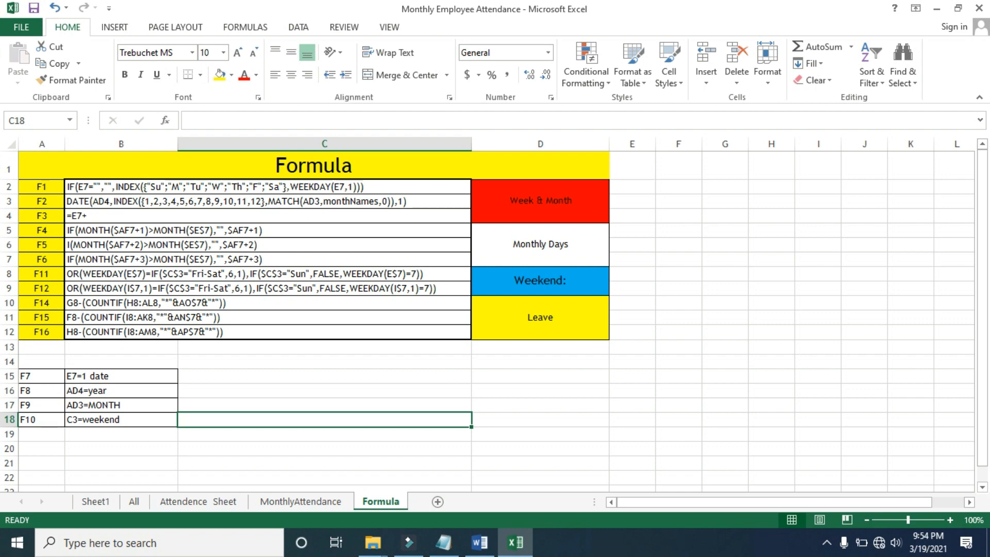
key("ctrl+Page_Up")
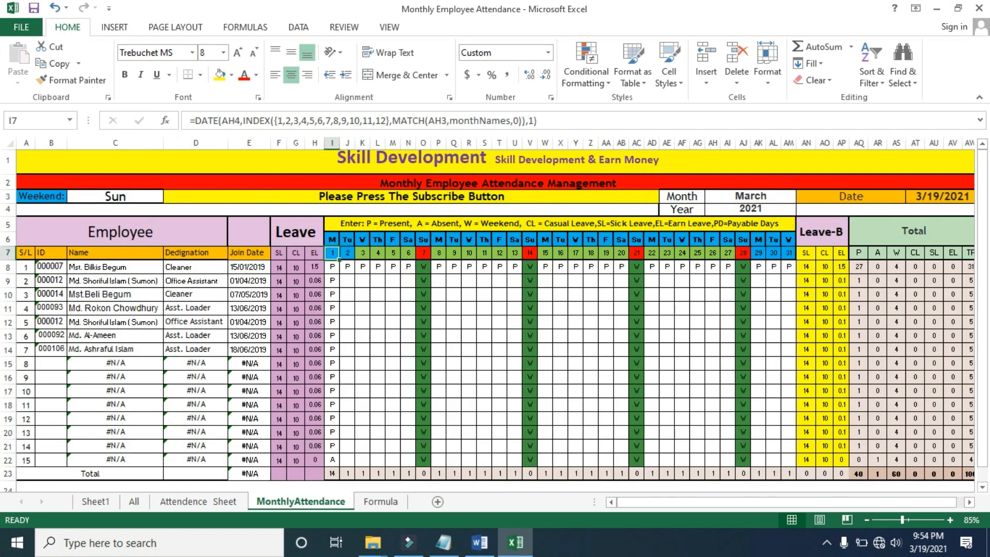
- Examine the next-day formulas in J7, K7, L7 and AJ7 against I7, and consult the Formula sheet
left_click(348, 252)
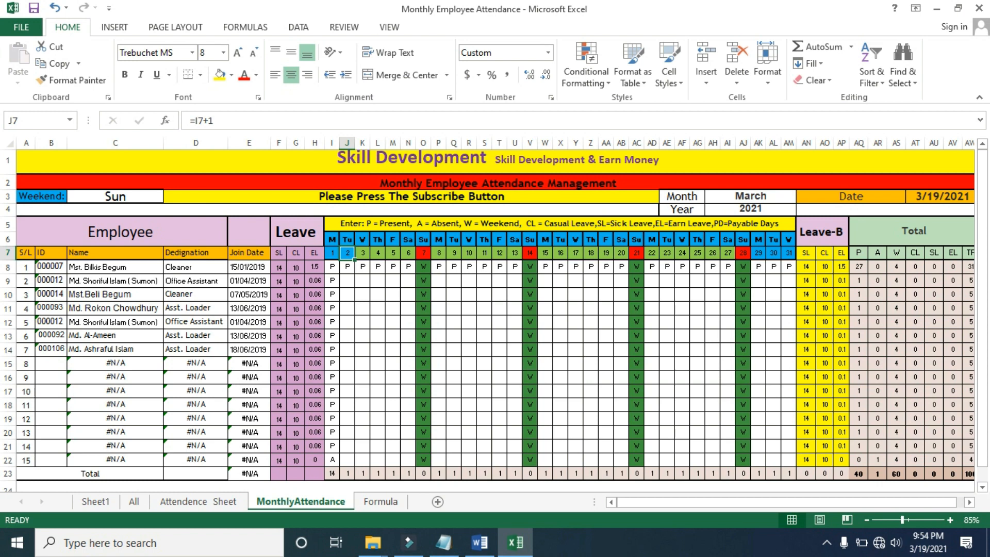
left_click(332, 253)
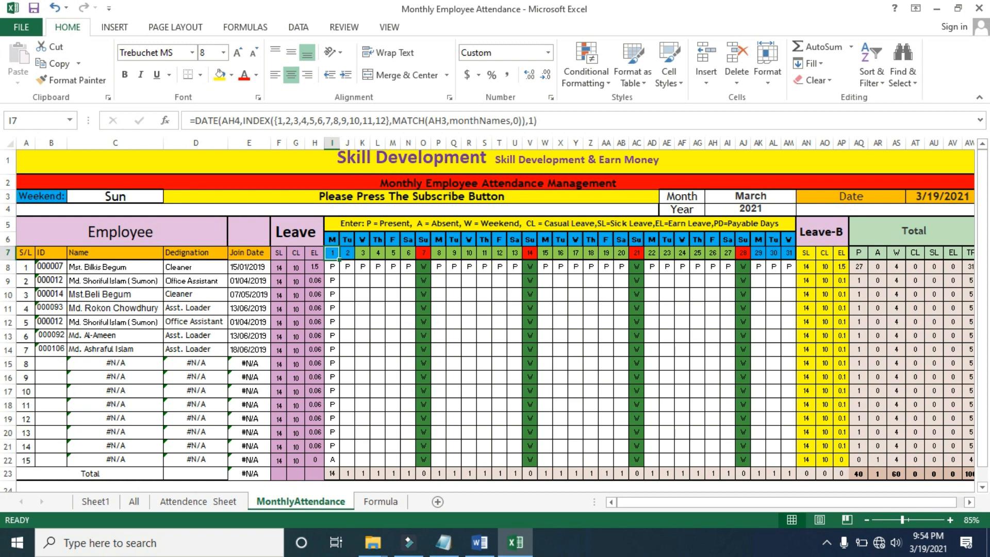
left_click(348, 252)
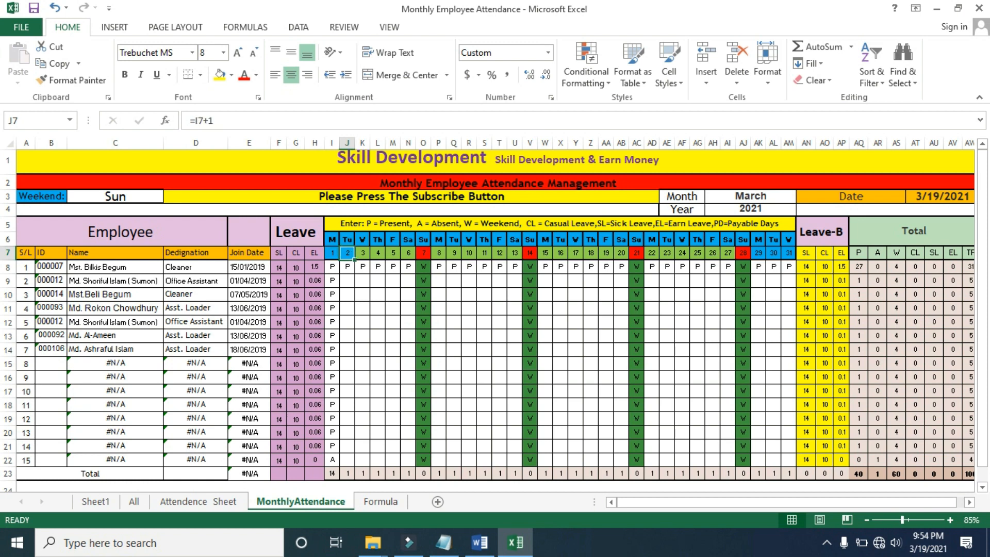
left_click(363, 253)
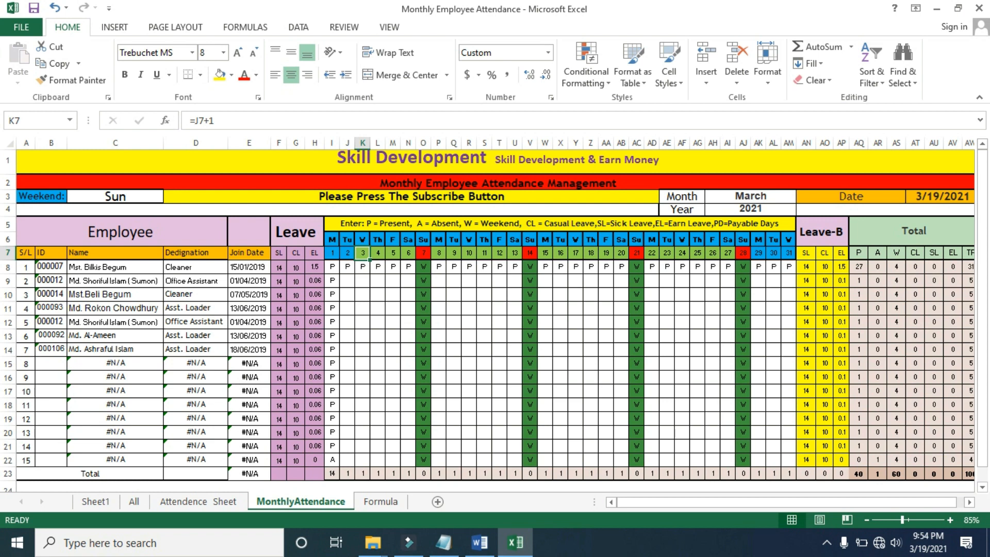
left_click(377, 253)
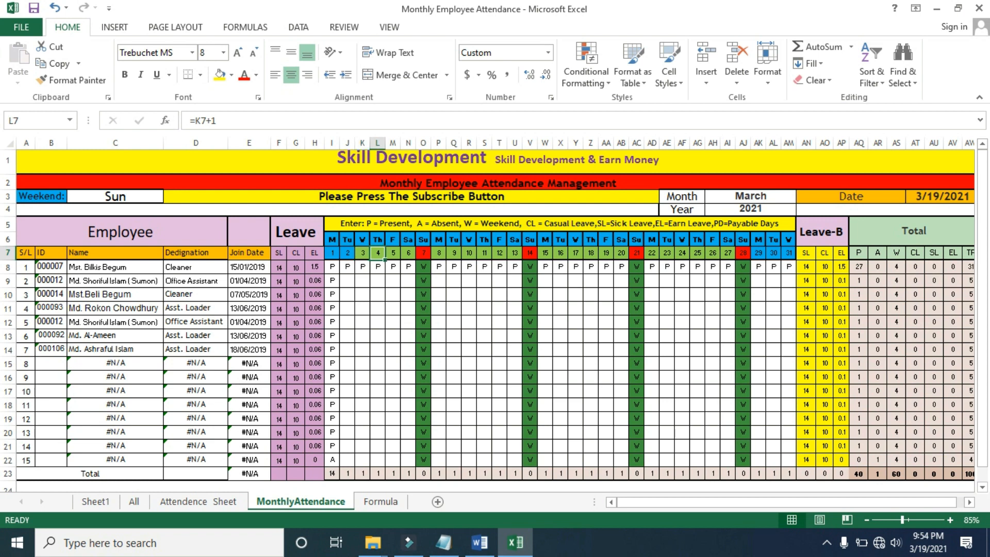
left_click(743, 253)
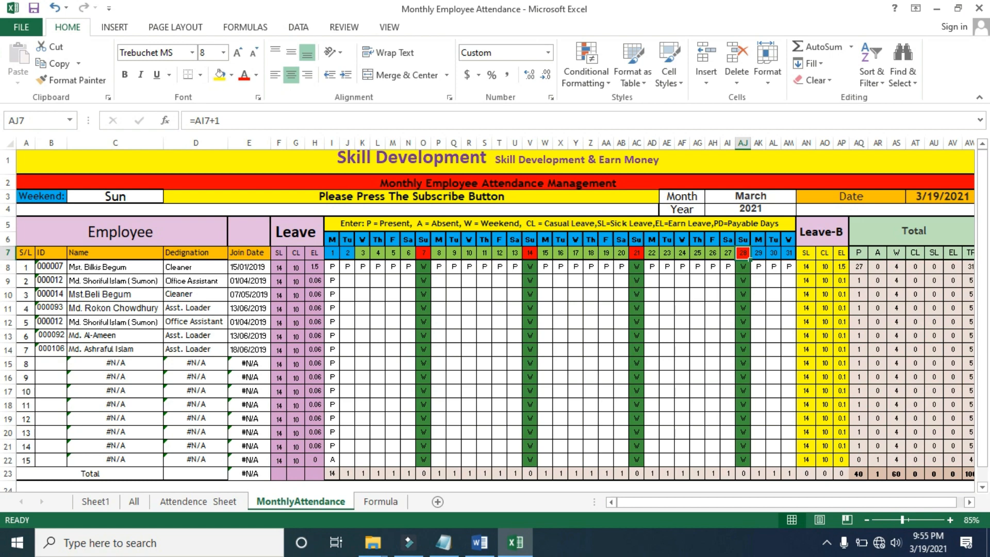
left_click(381, 501)
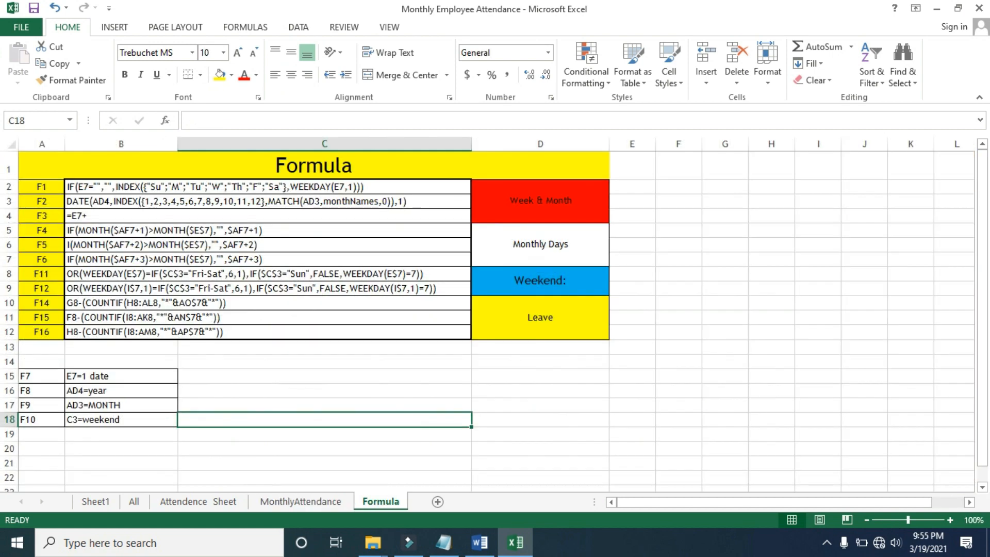
- Complete the F3 entry on the Formula sheet as the plain text E7+1, without the leading equals sign
left_click(267, 216)
key("F2")
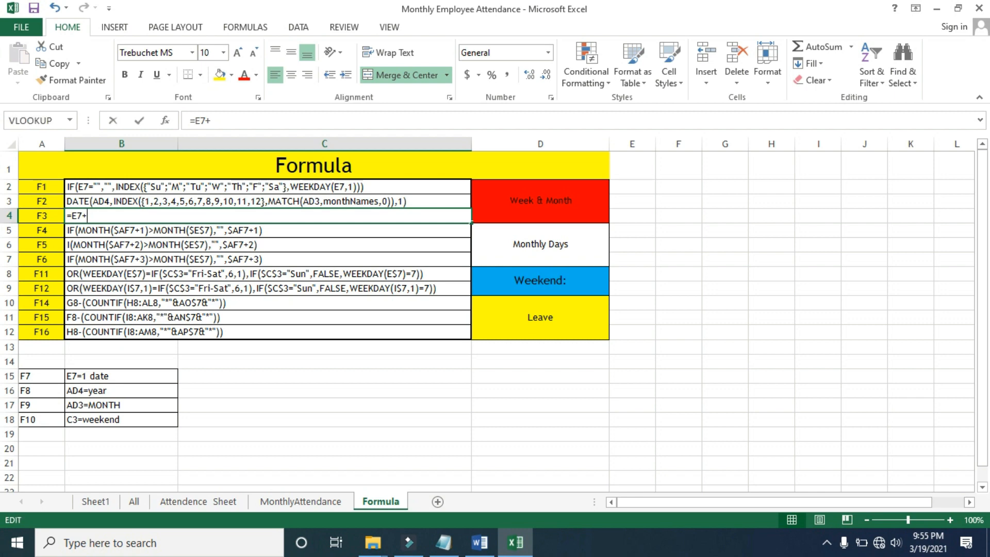
type("1")
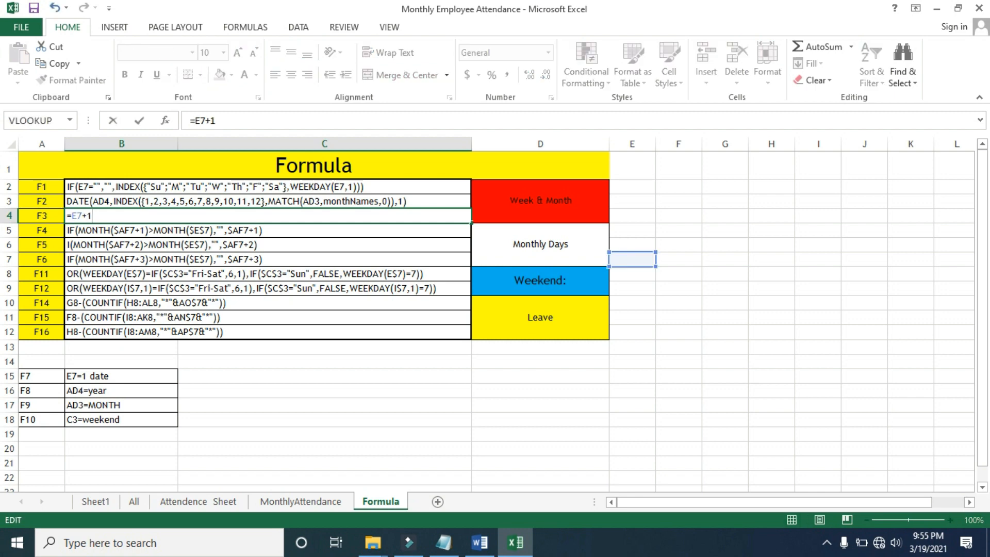
left_click(325, 347)
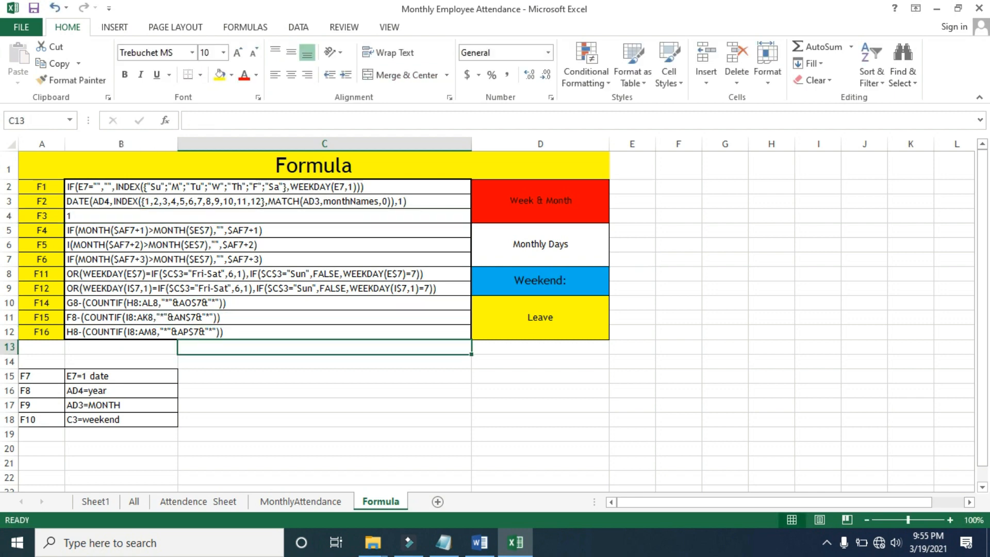
double_click(73, 216)
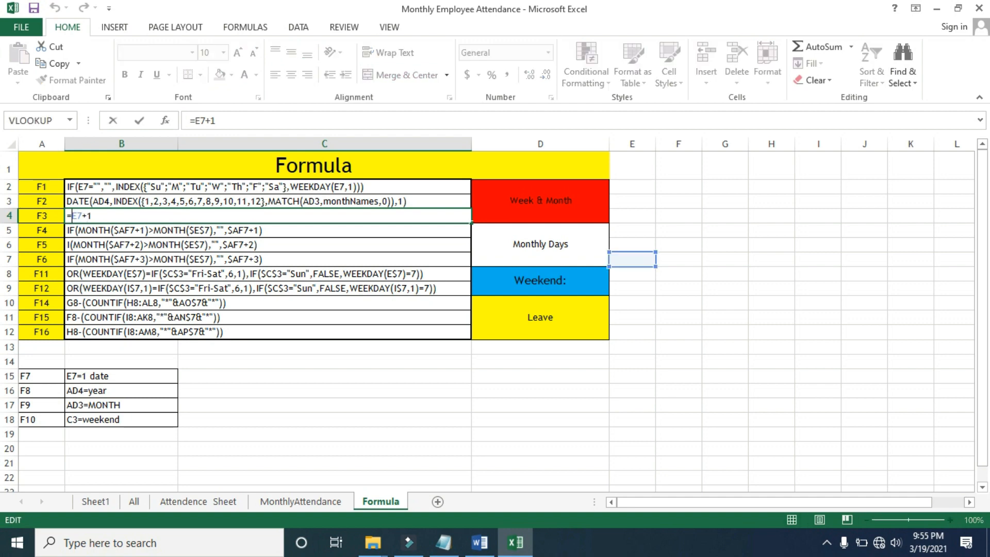
key("BackSpace")
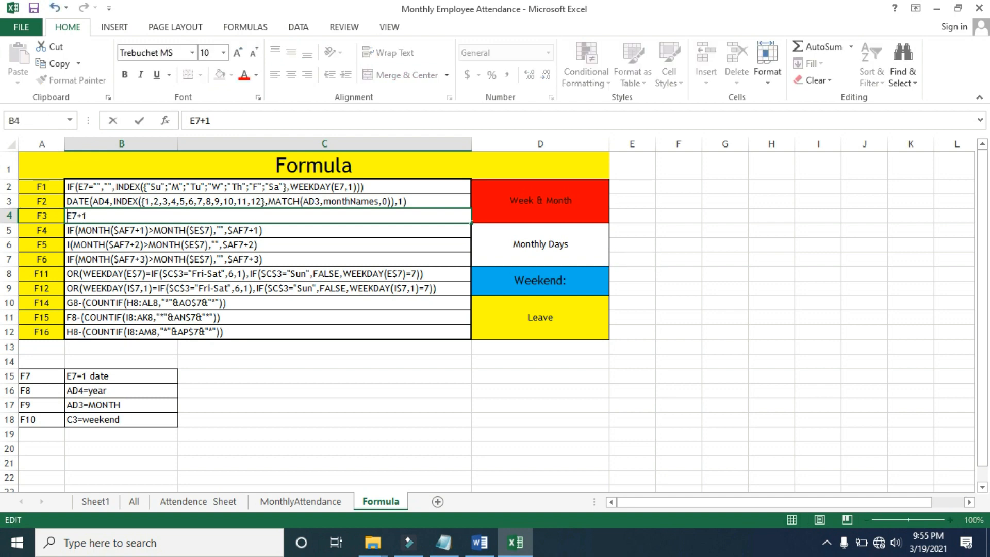
left_click(324, 332)
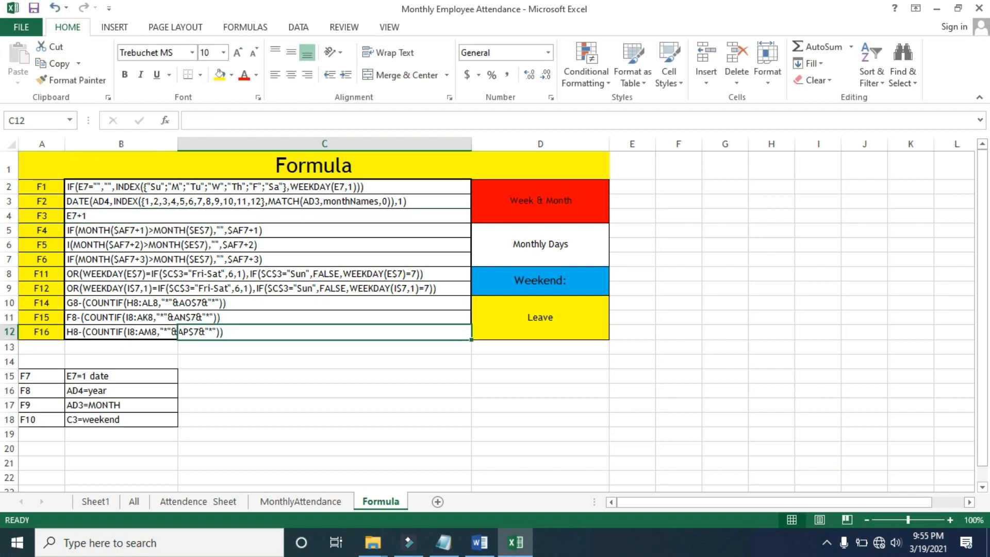
- On MonthlyAttendance, switch the month in AH3 to February and set it back to March
left_click(300, 500)
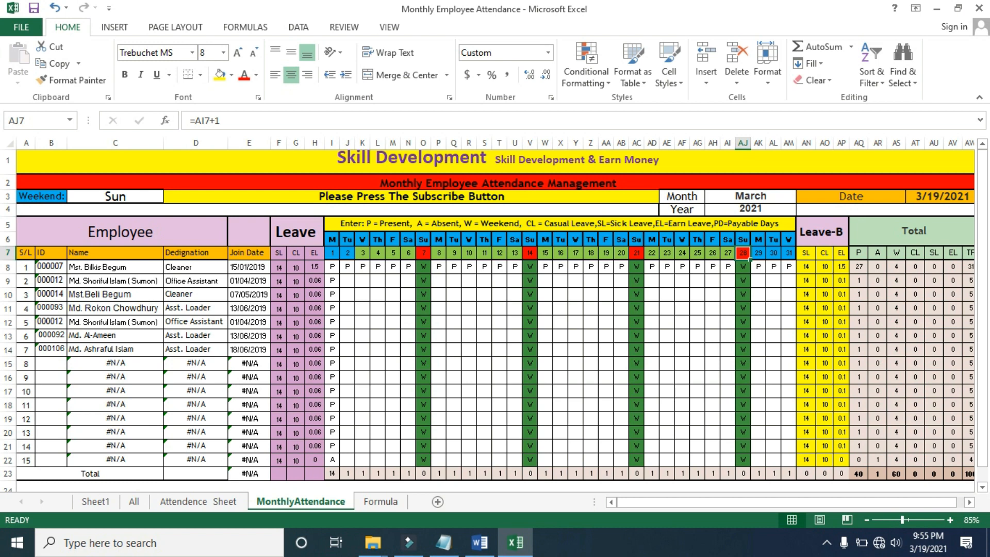
left_click(750, 196)
left_click(802, 196)
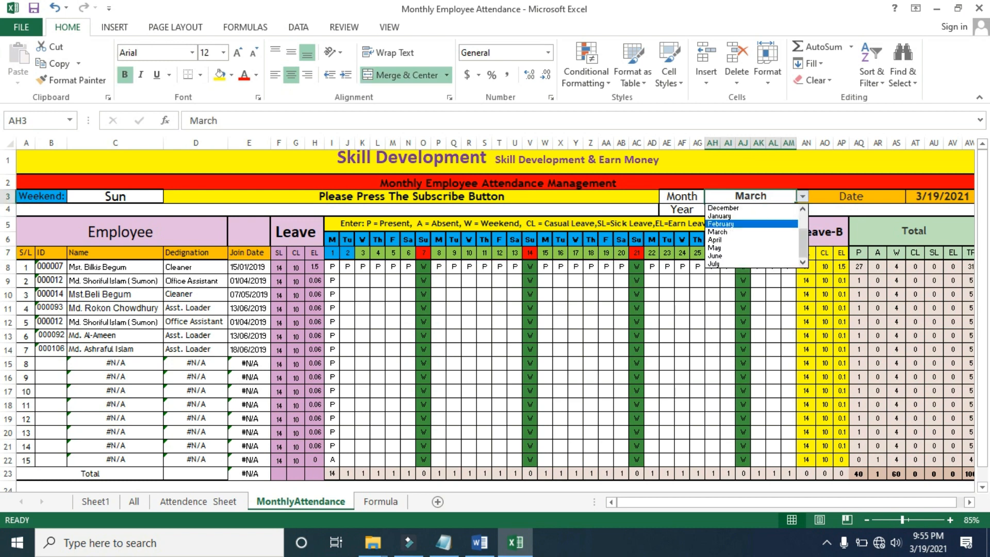
key("Down")
key("Up")
key("Return")
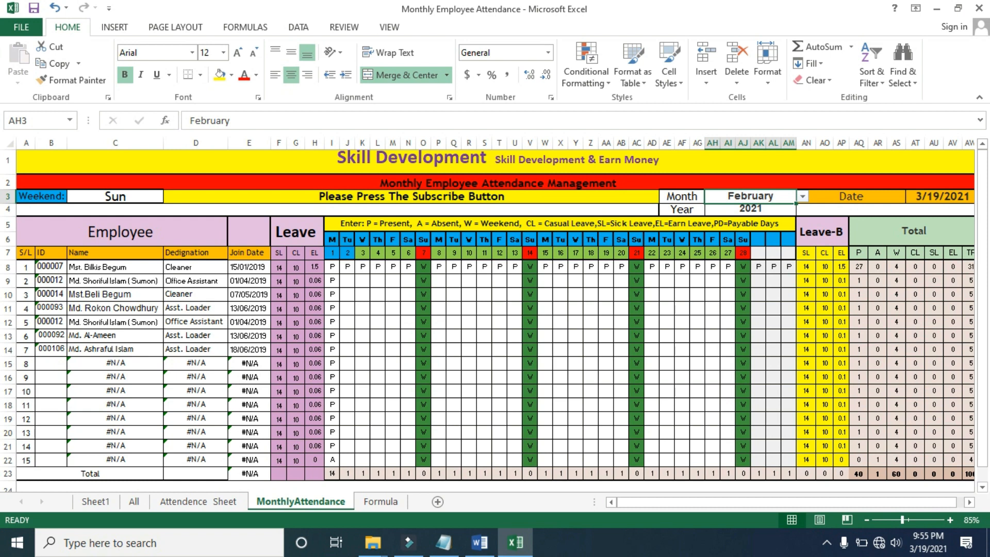
left_click(802, 196)
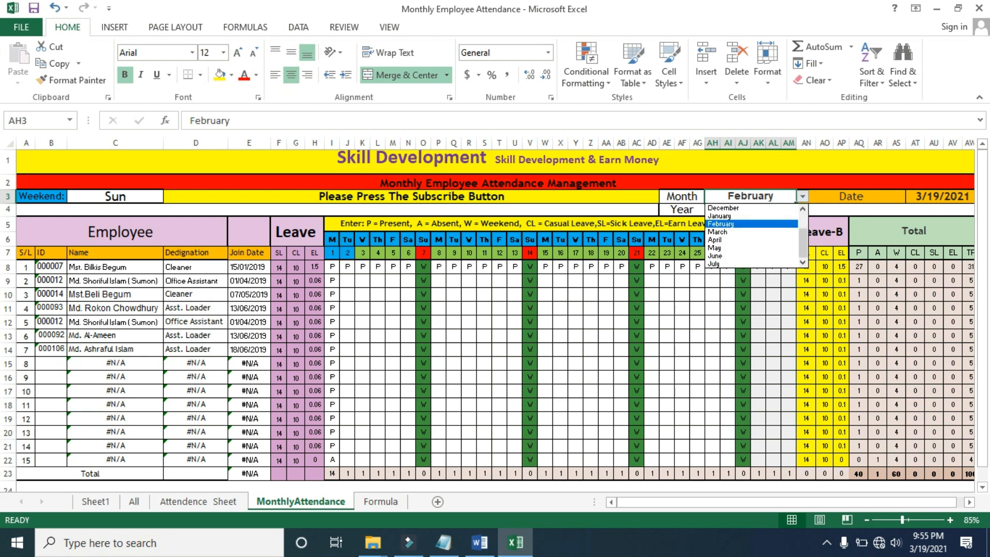
key("Down")
key("Return")
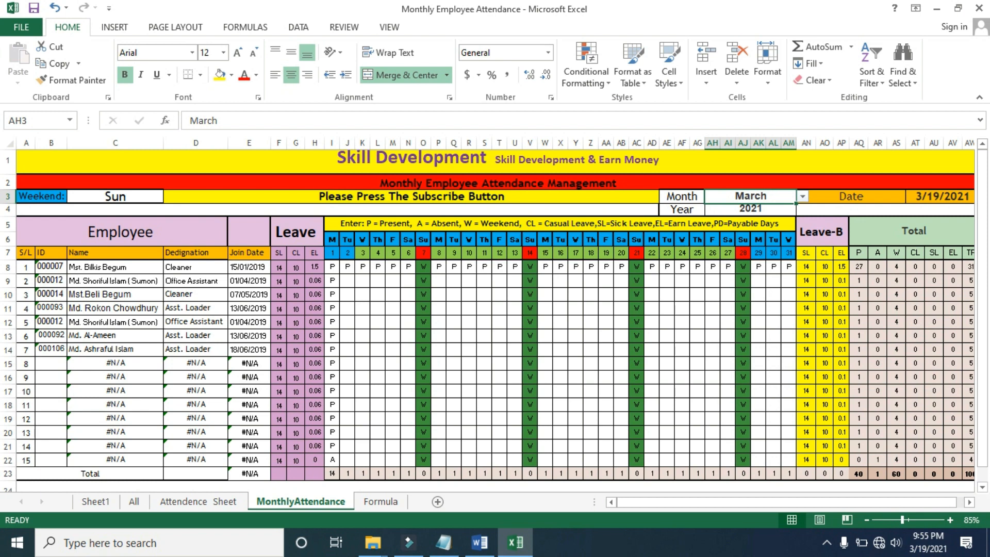
- Compare the AK7 month-end formula on MonthlyAttendance with the Monthly Days entries on the Formula sheet, and check AJ7
left_click(758, 253)
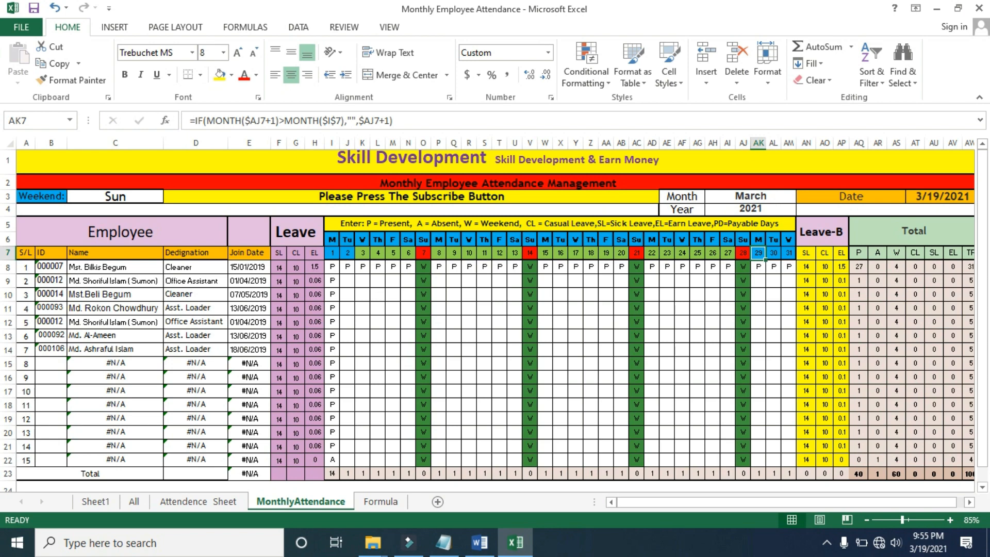
left_click(380, 501)
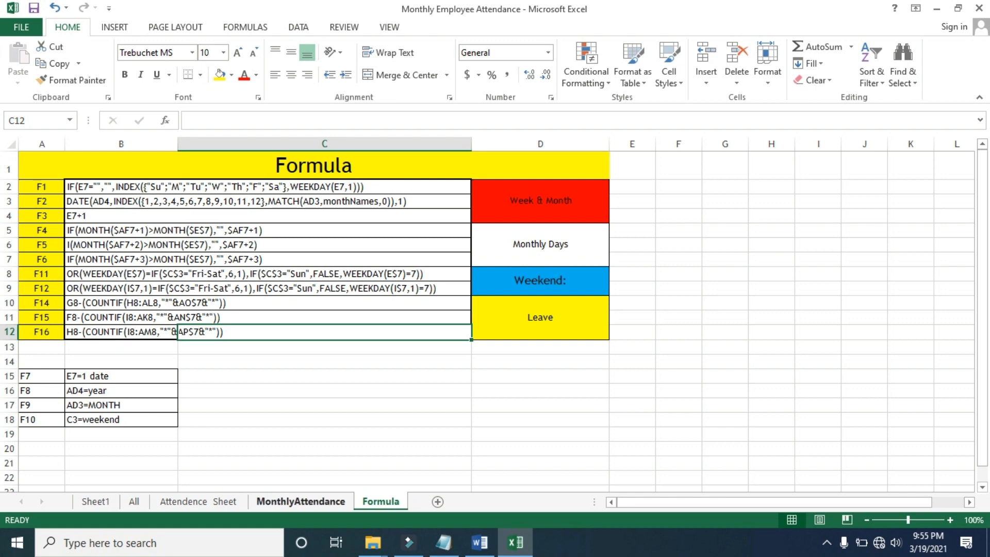
left_click(301, 501)
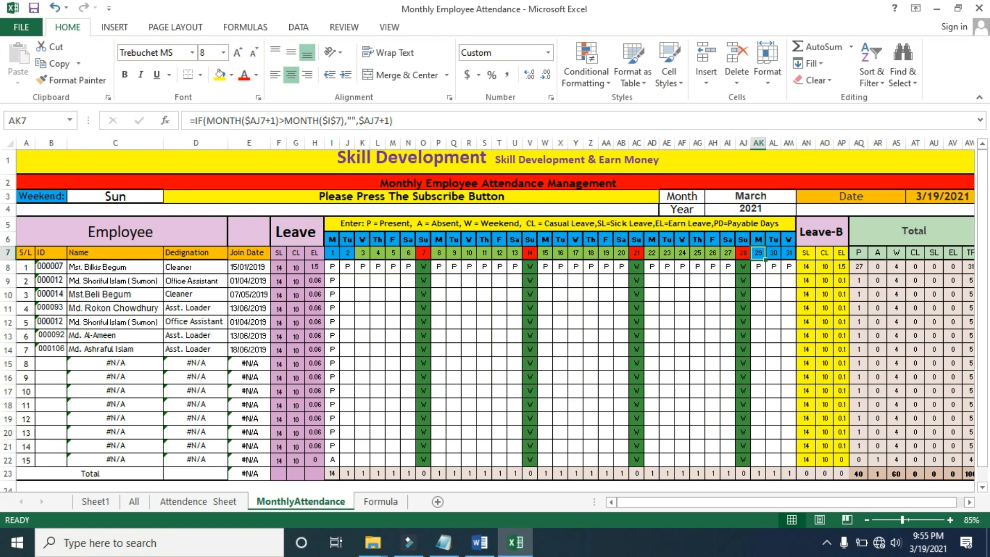
left_click(742, 253)
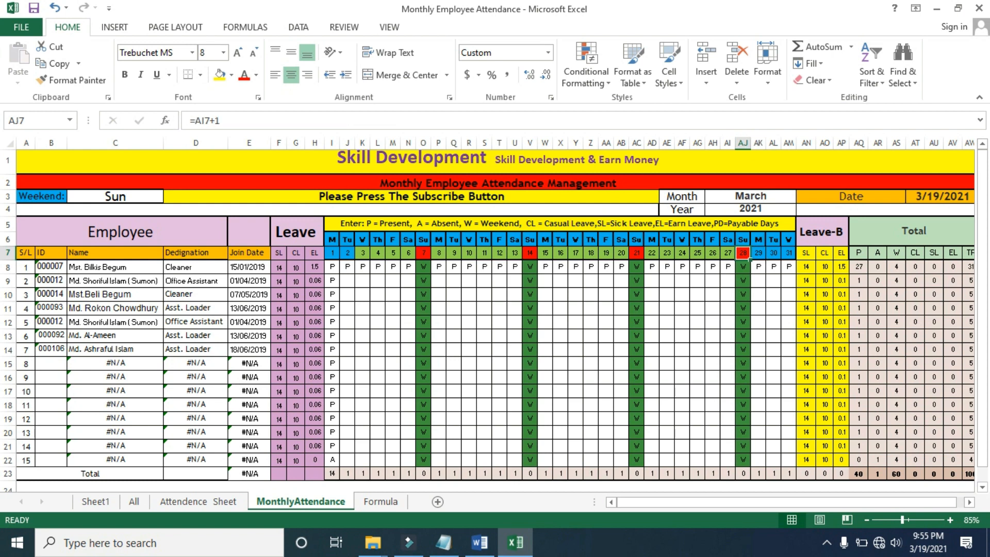
- Examine the month-end IF formulas in AK7, AL7 and AM7, highlighting the $AJ7 reference in AK7's first MONTH function
left_click(757, 252)
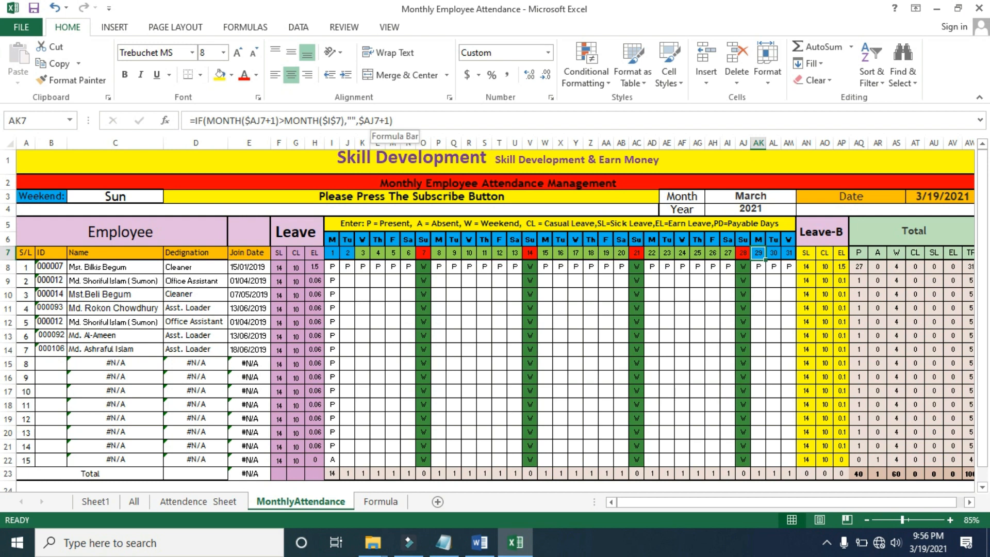
left_click_drag(245, 121, 271, 120)
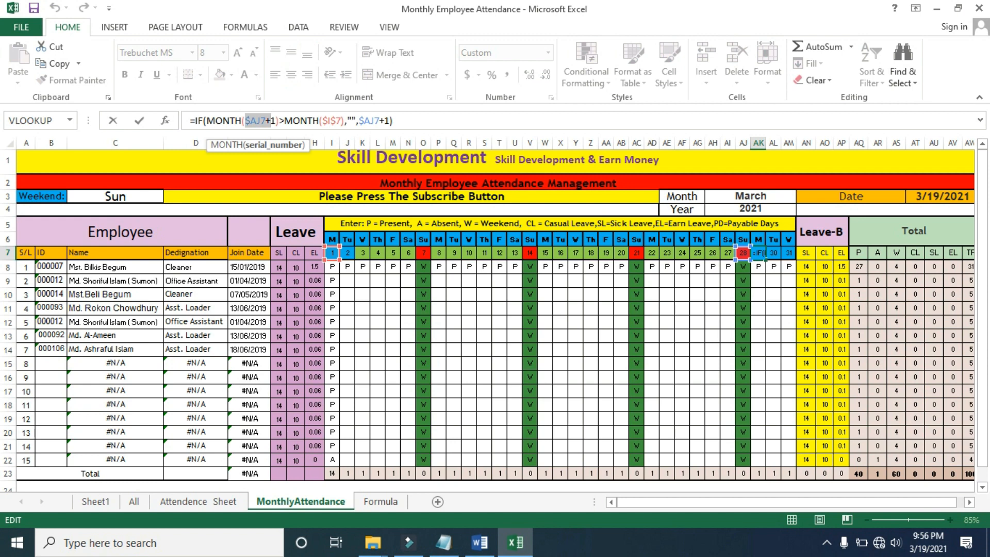
key("Return")
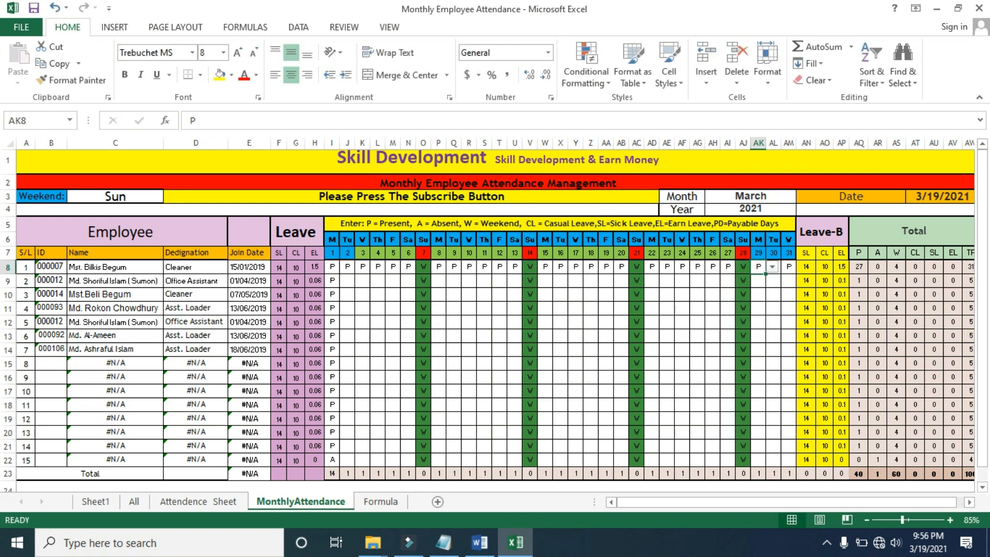
left_click(773, 253)
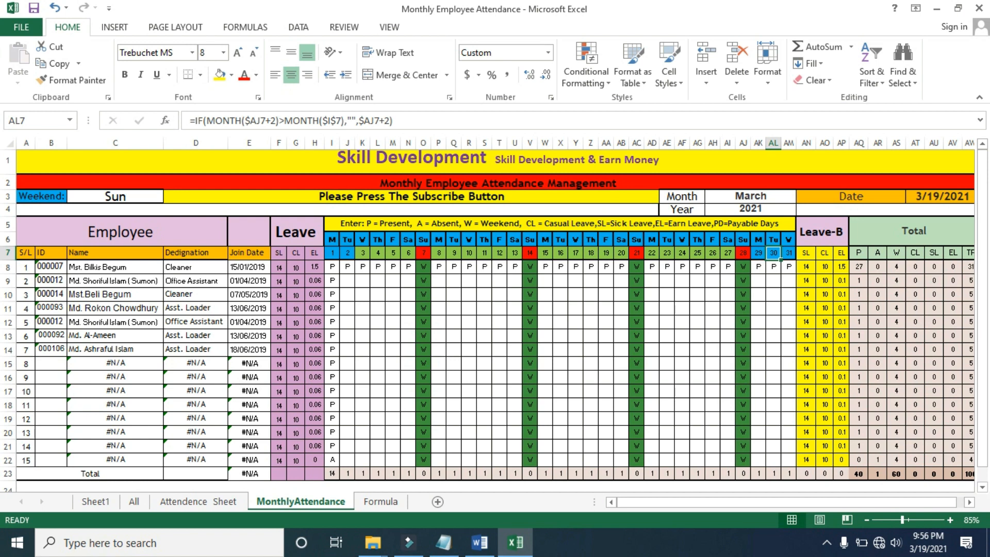
left_click(788, 253)
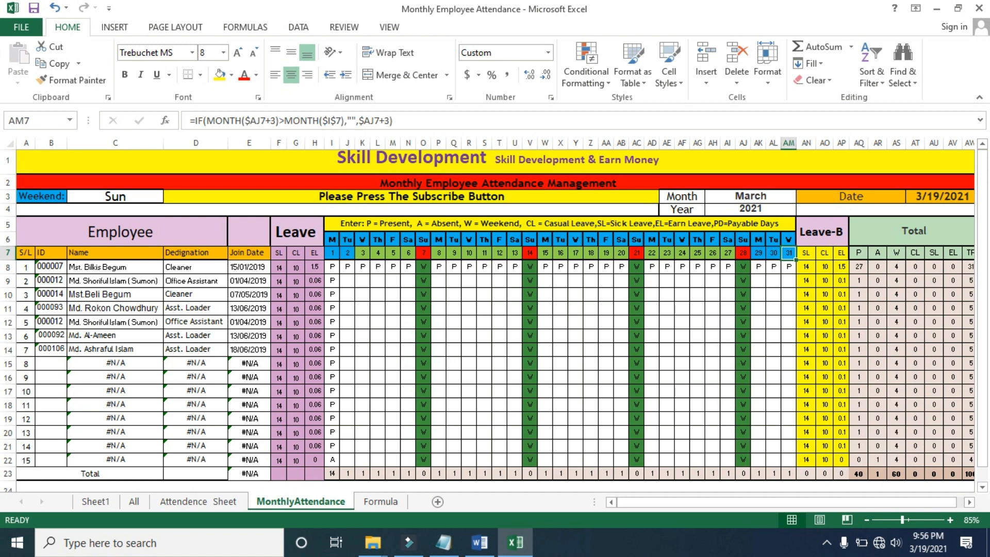
left_click(560, 363)
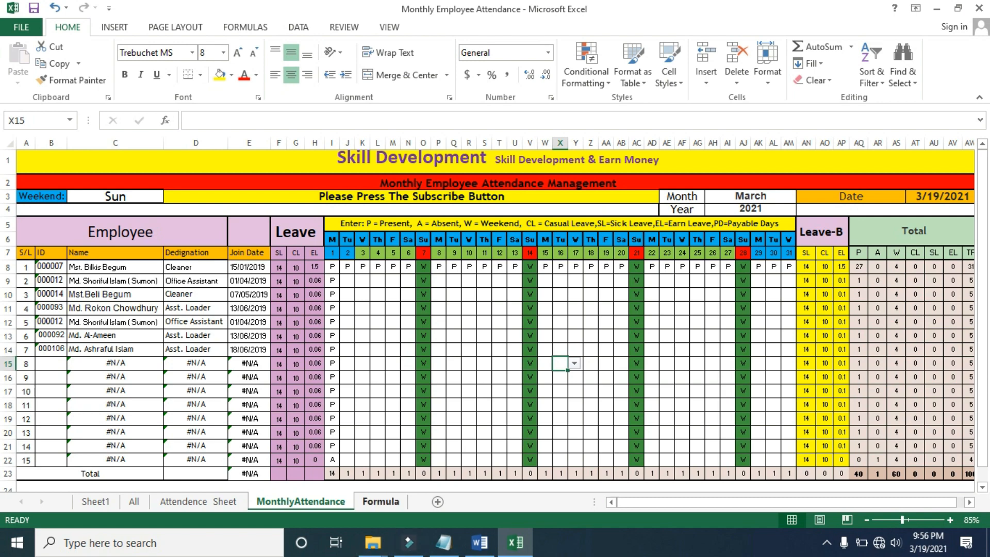
- Review the F4, F5 and F6 Monthly Days entries on the Formula sheet
left_click(380, 501)
left_click(122, 230)
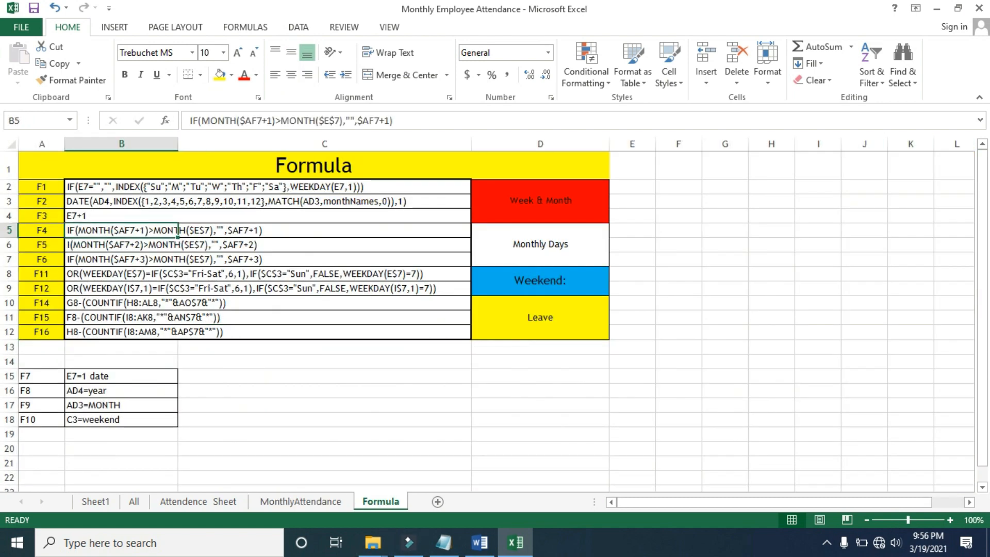
left_click(178, 244)
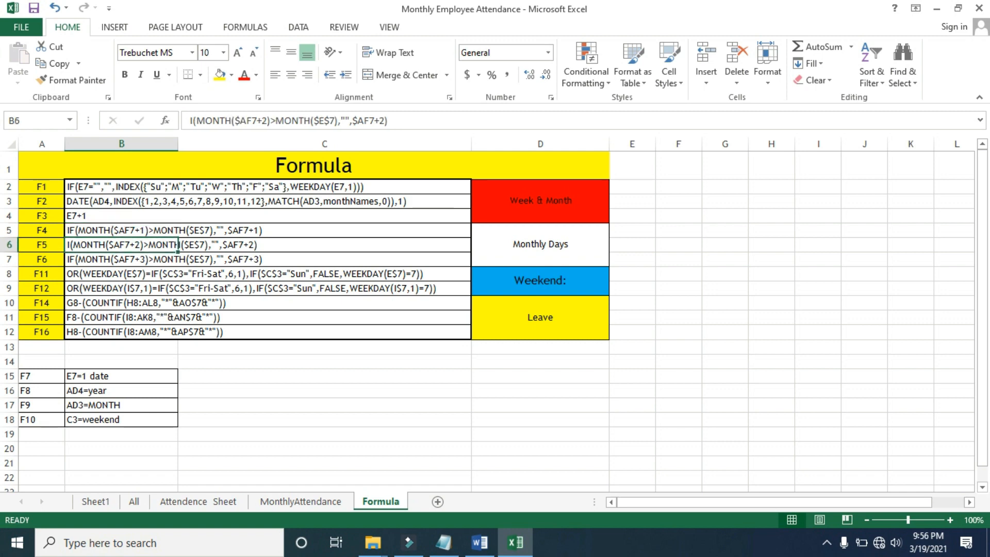
left_click(178, 259)
left_click(67, 232)
left_click(62, 233)
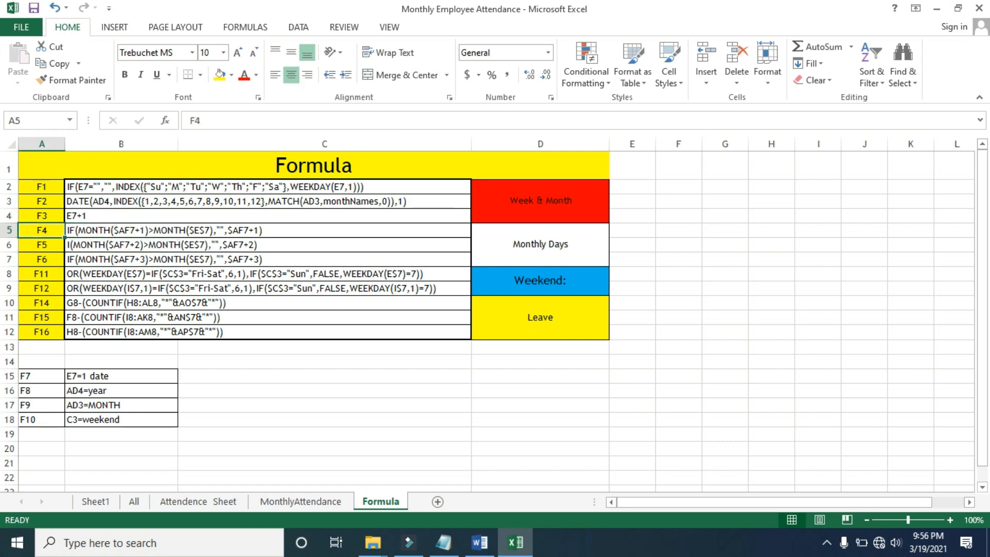
left_click(52, 244)
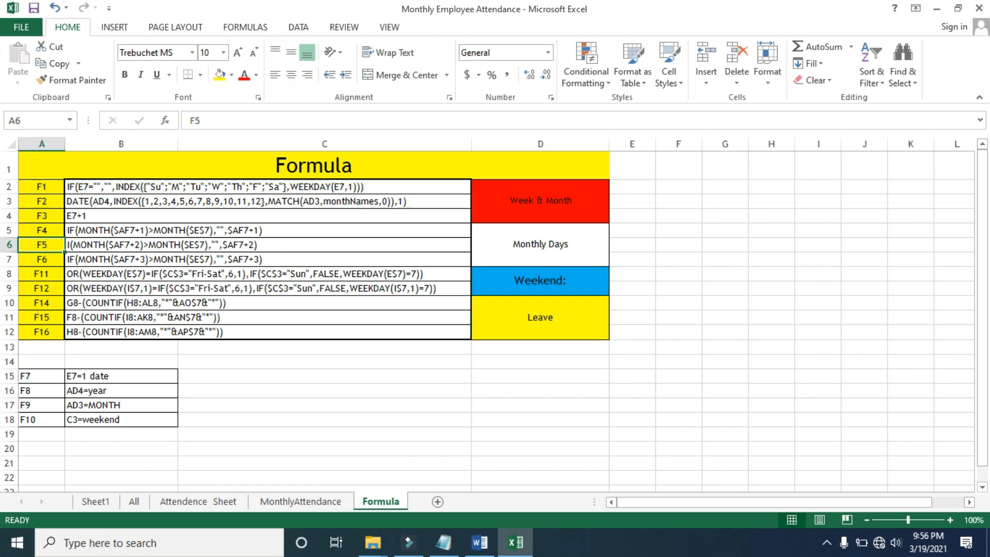
- Correct the F5 entry in B6 so the formula begins with IF, and select the F4 to F6 formulas in B5:C7
double_click(71, 244)
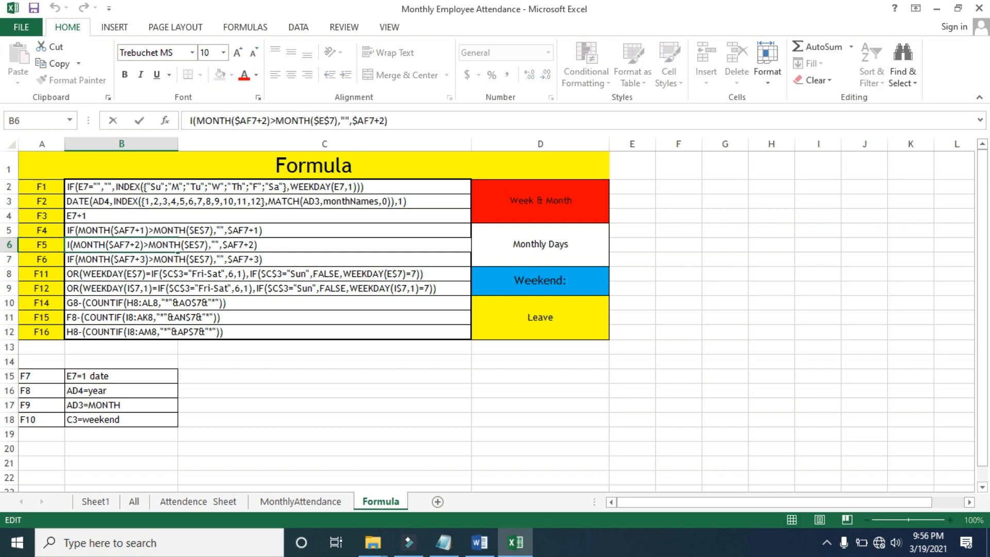
type("F")
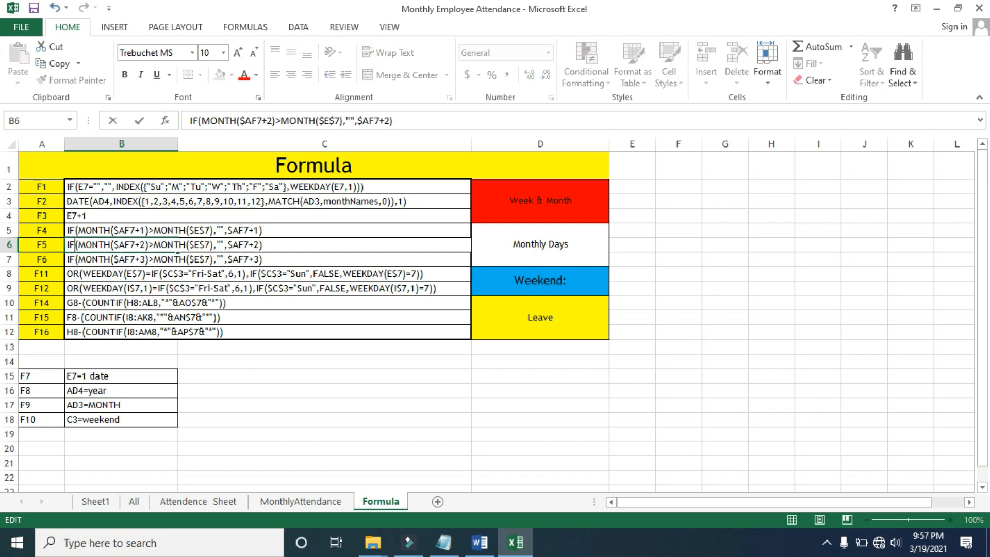
left_click(181, 331)
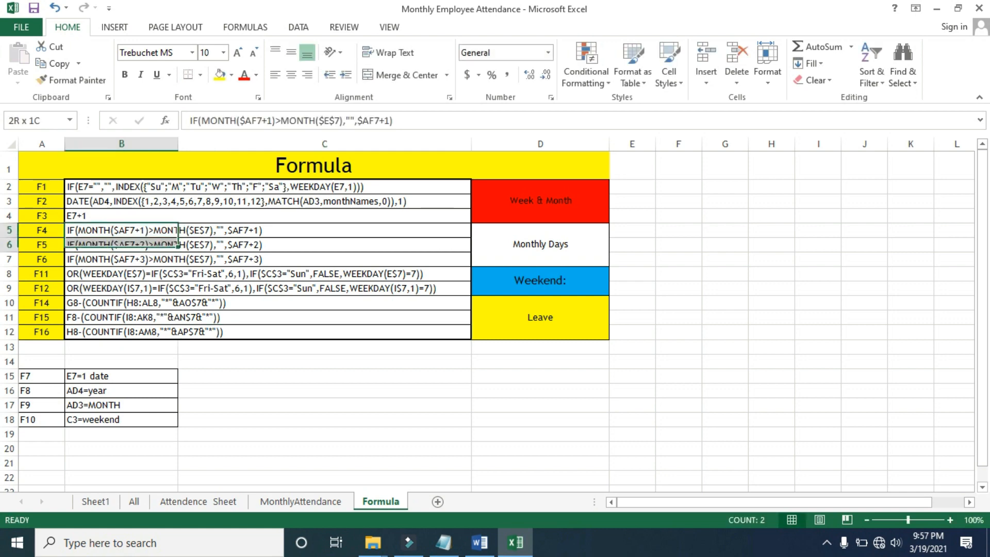
left_click_drag(177, 230, 178, 259)
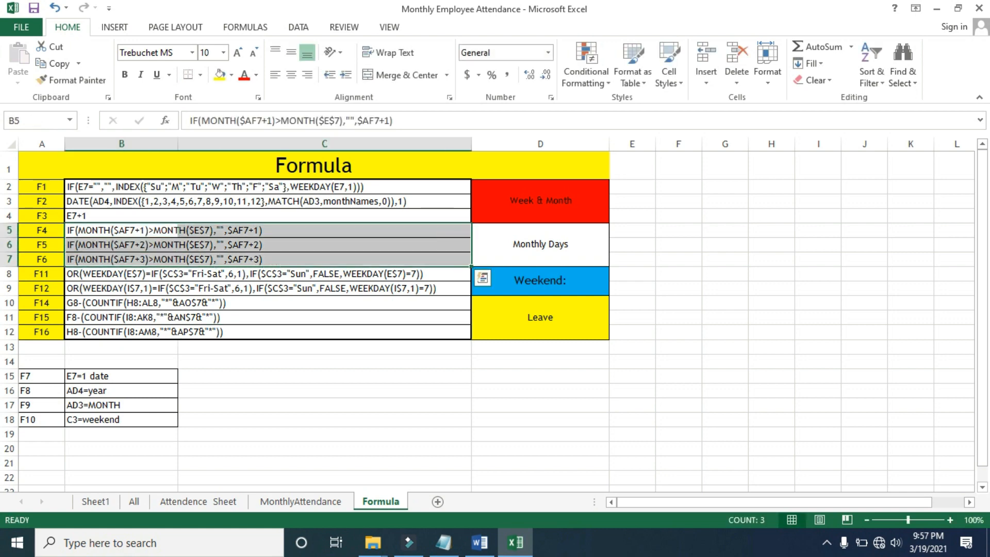
- Select V8:V22 on MonthlyAttendance and list the conditional formatting rules for This Worksheet in the Rules Manager
left_click(301, 501)
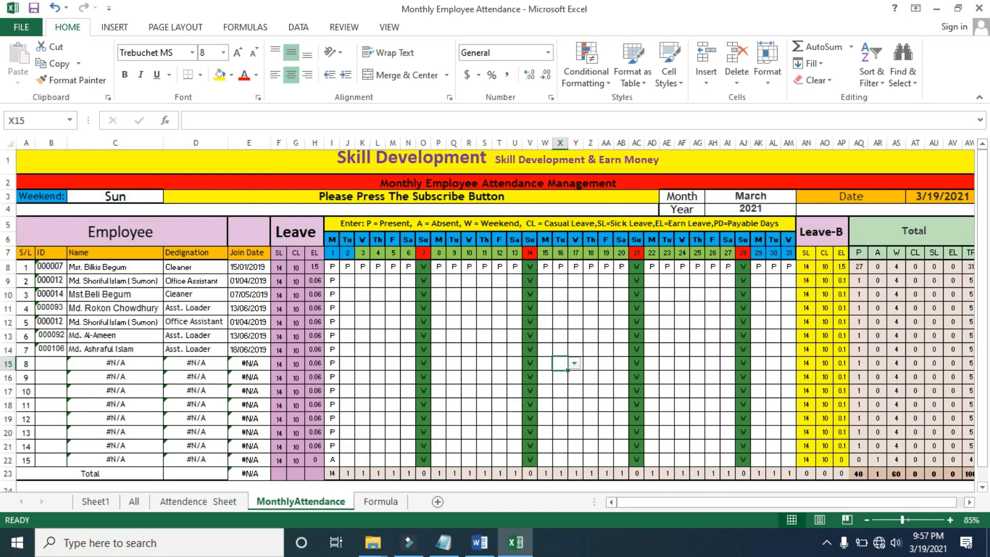
left_click(529, 252)
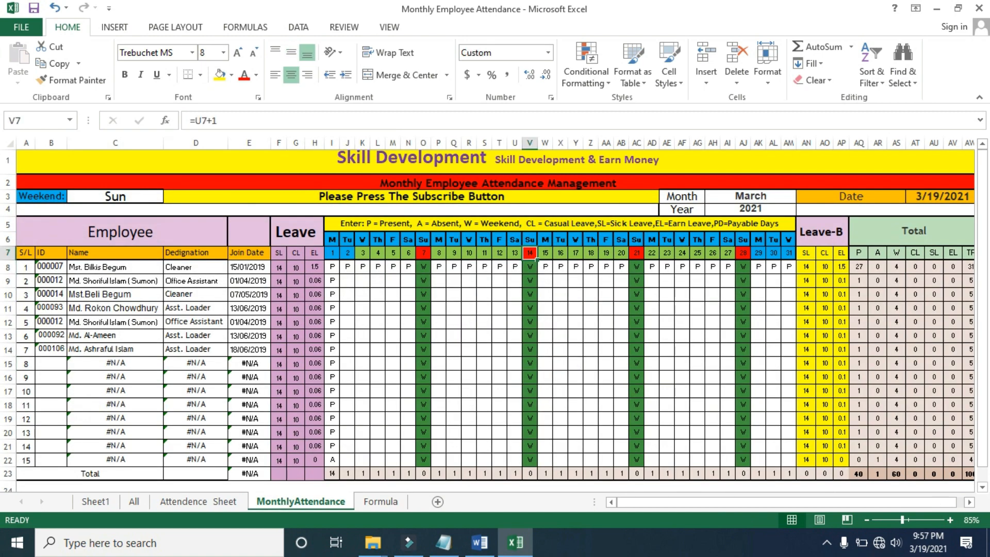
left_click_drag(529, 266, 530, 459)
left_click(586, 72)
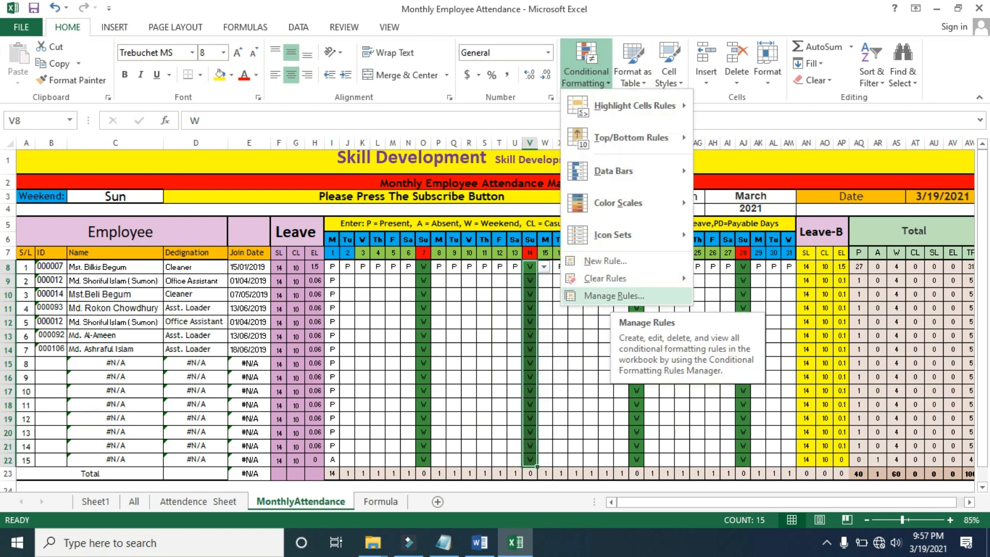
left_click(613, 295)
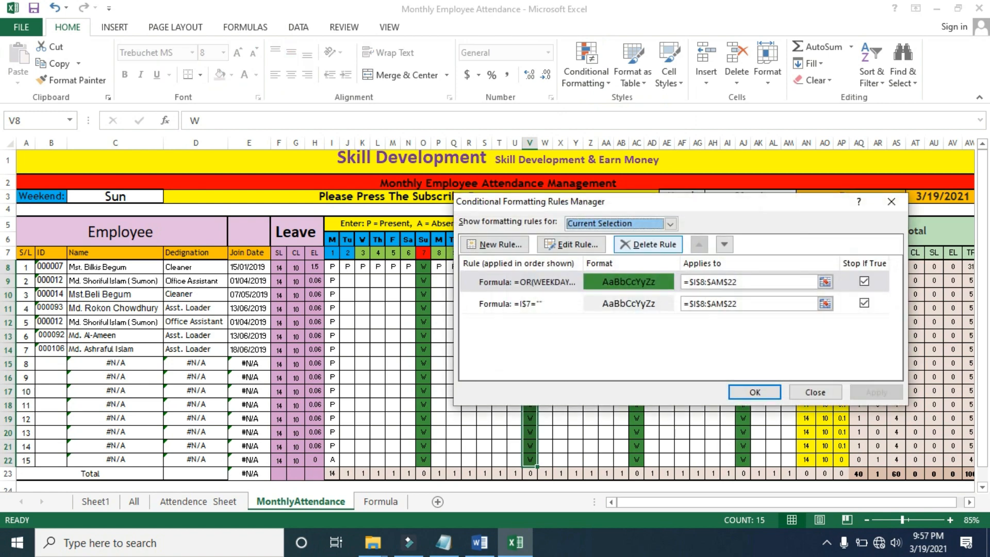
left_click(670, 223)
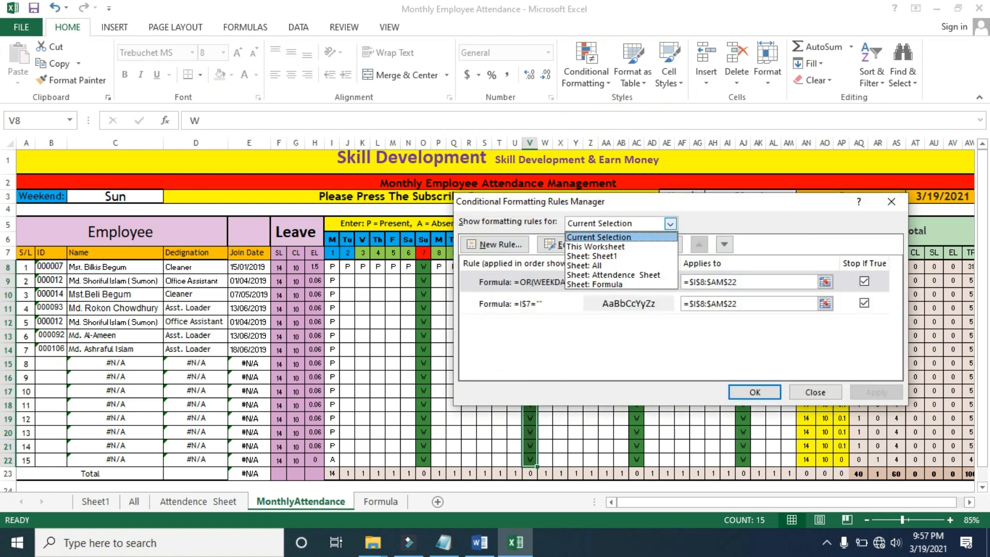
left_click(598, 246)
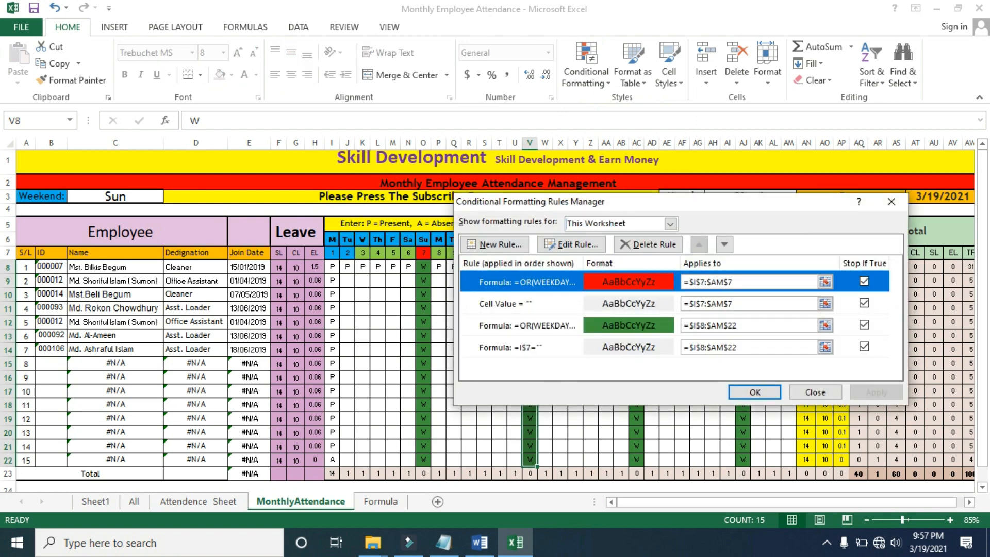
- Examine the red $I$7:$AM$7 weekend rule's formula, close the Rules Manager, and compare it with the Weekend formulas on the Formula sheet
left_click(526, 325)
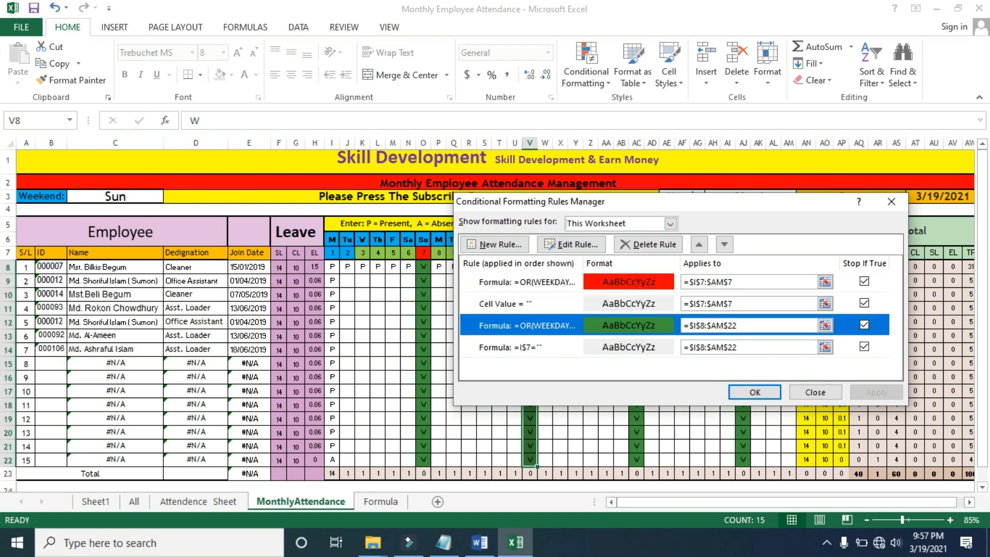
left_click(526, 282)
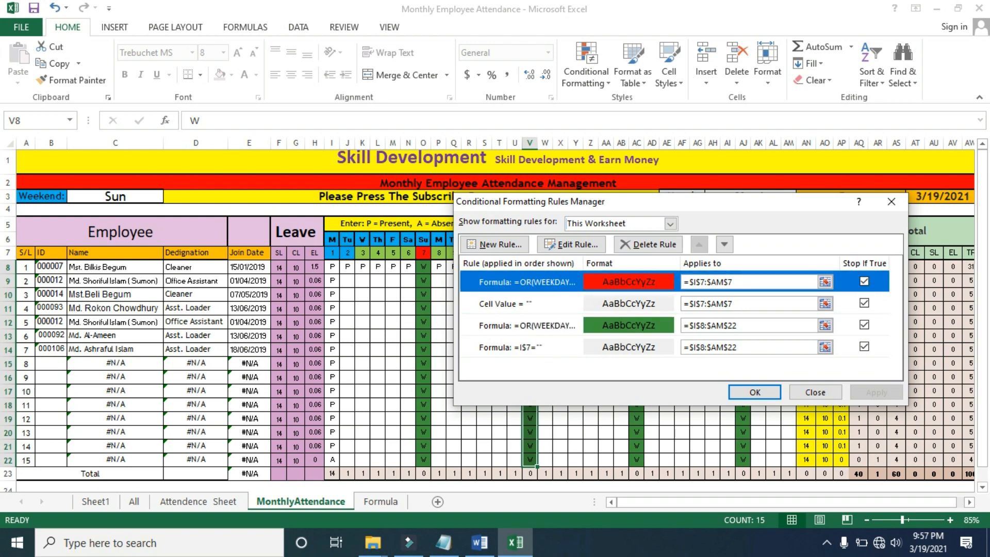
left_click(571, 245)
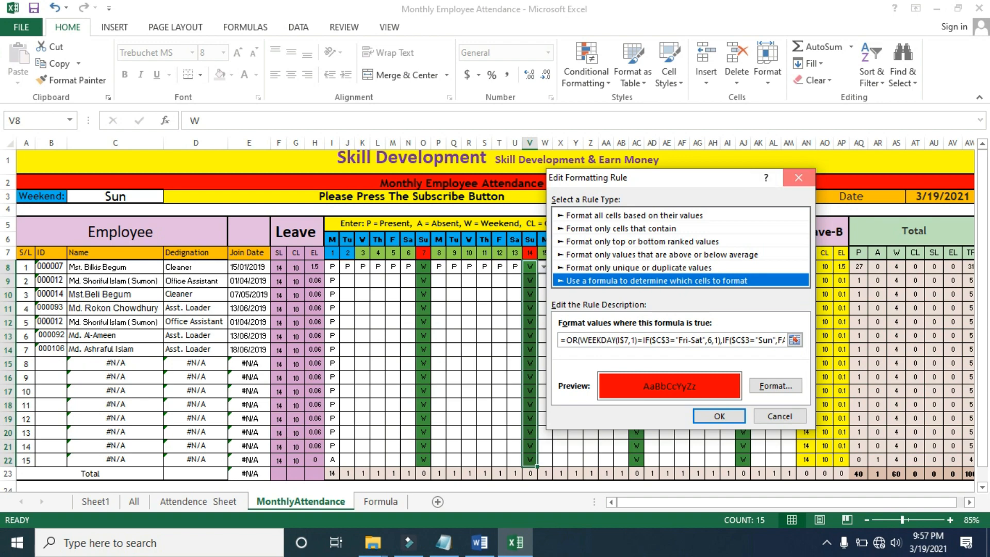
left_click(799, 178)
left_click_drag(567, 201, 456, 317)
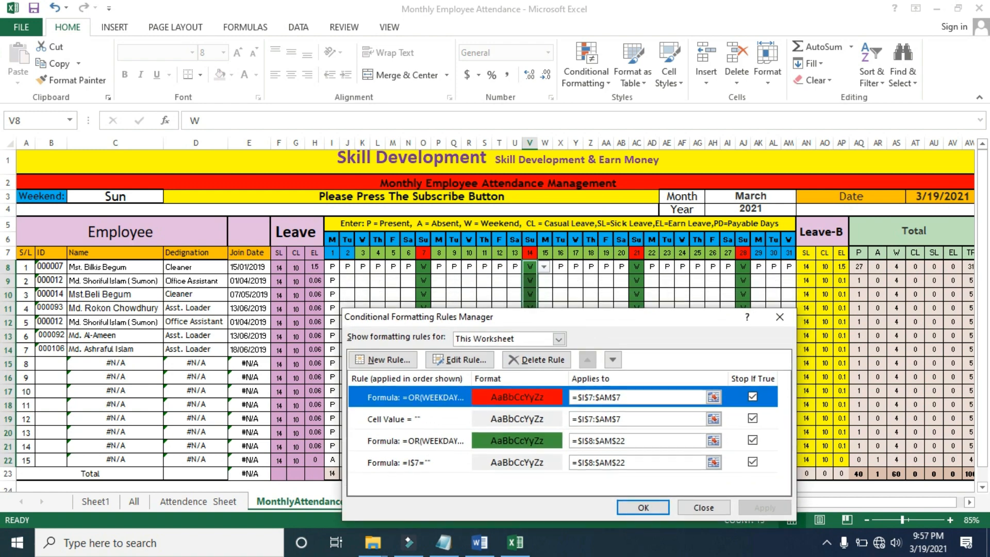
left_click_drag(464, 316, 454, 178)
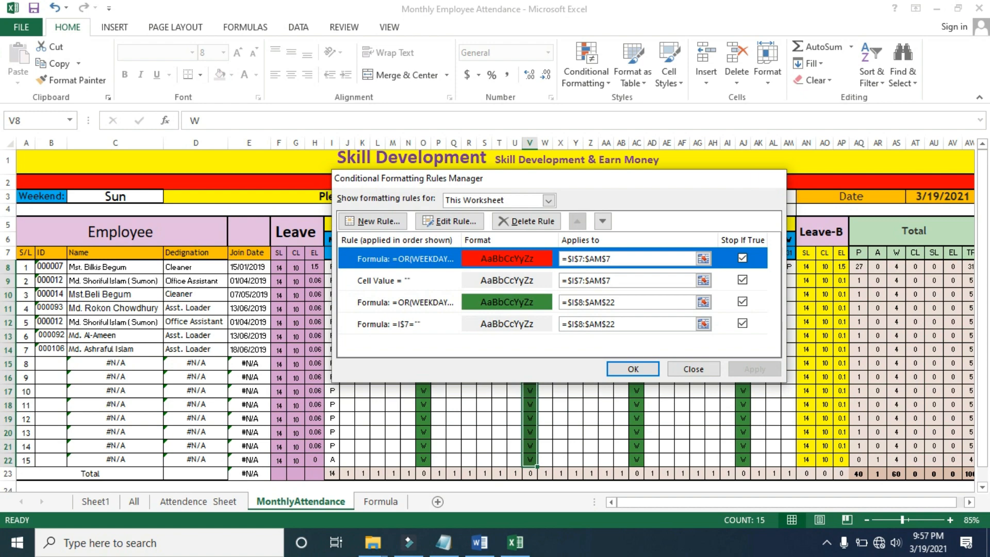
left_click(769, 178)
left_click(380, 501)
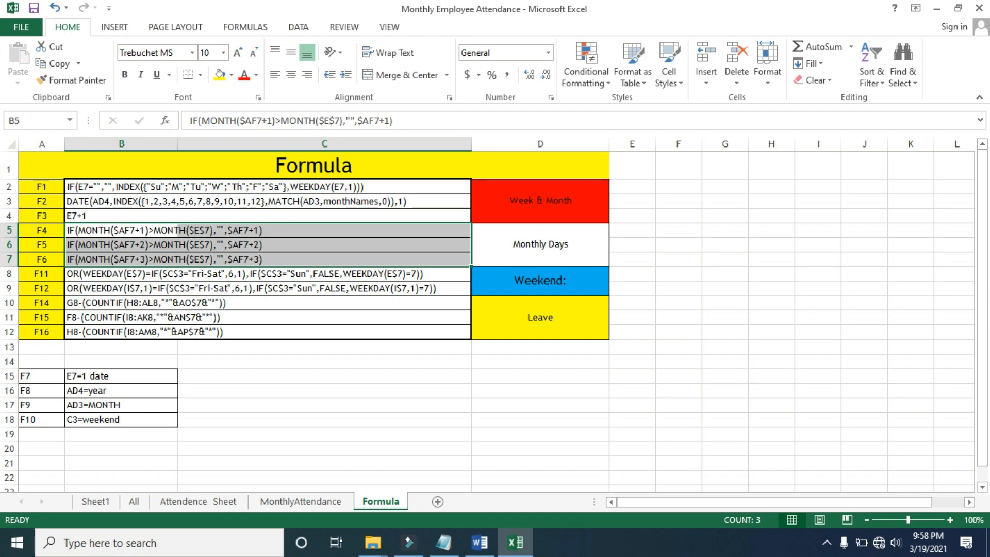
left_click(300, 501)
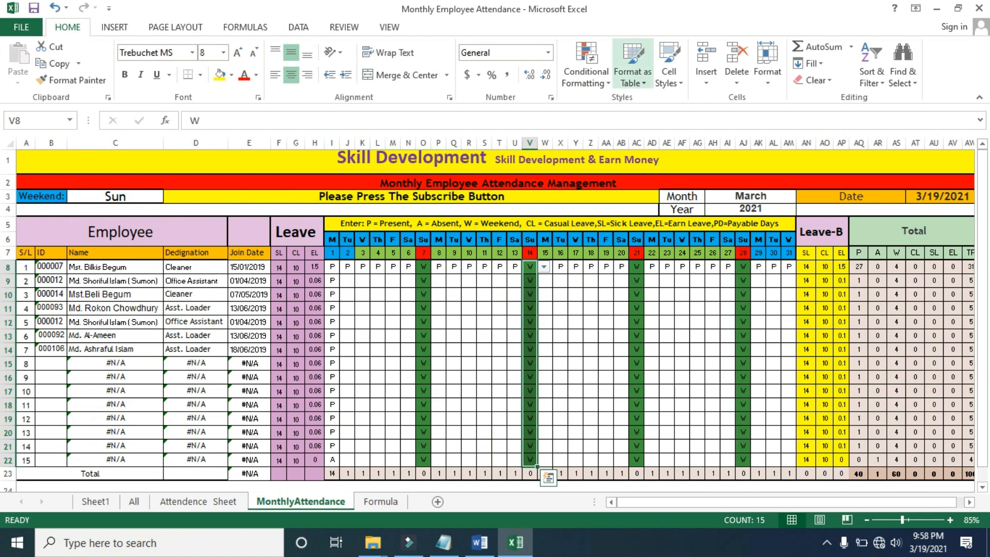
left_click(586, 72)
mouse_move(605, 278)
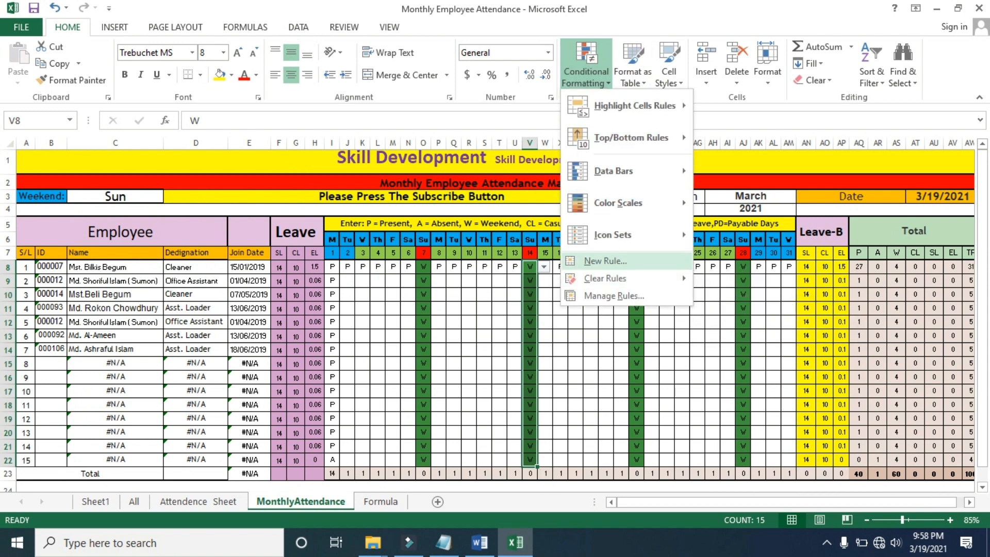
left_click(605, 261)
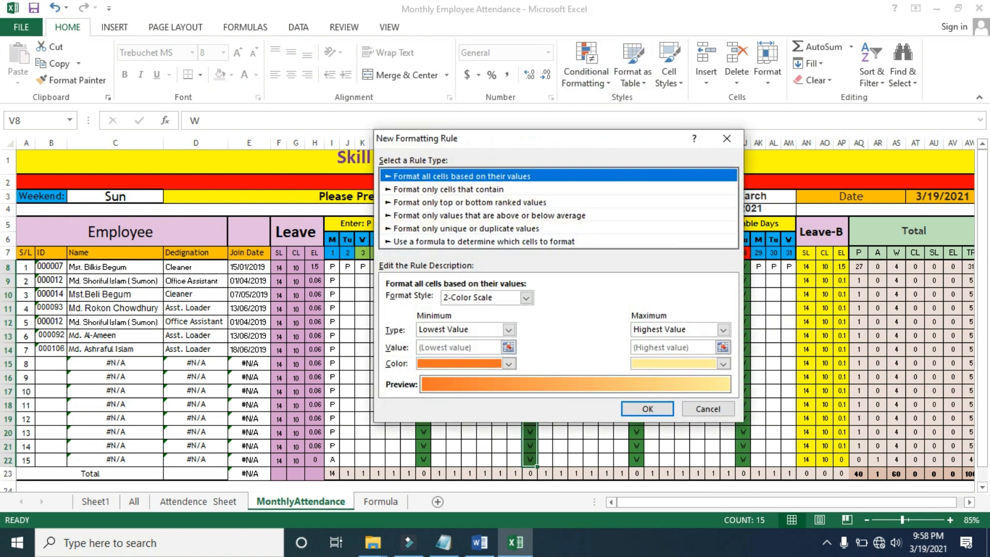
left_click(726, 138)
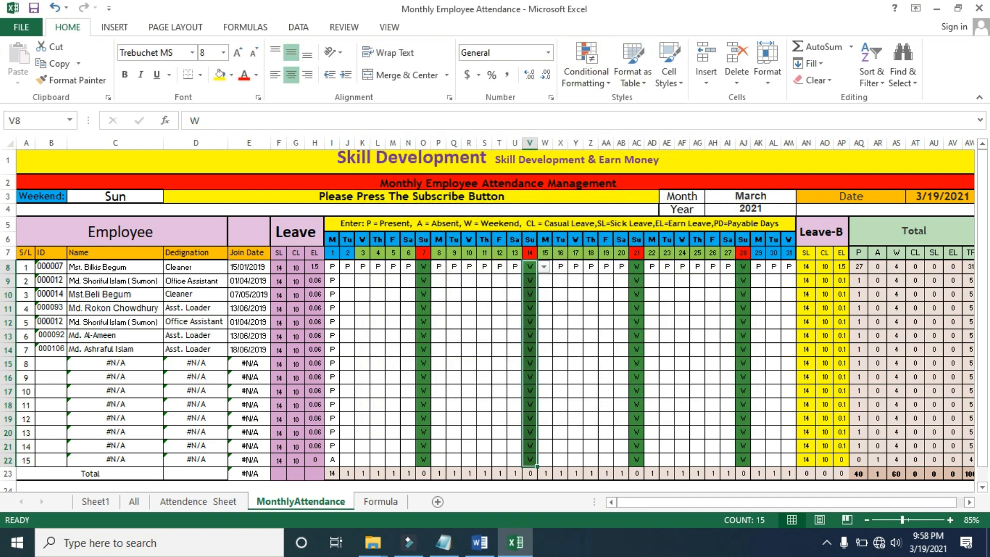
- List the conditional formatting rules for This Worksheet and select the red rule that applies to $I$7:$AM$7
left_click(586, 72)
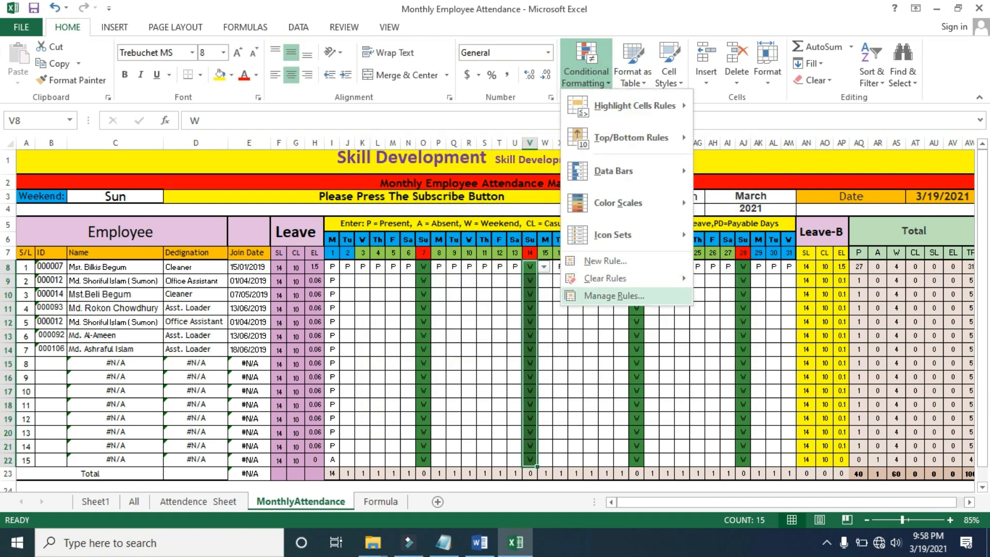
left_click(613, 296)
left_click(548, 200)
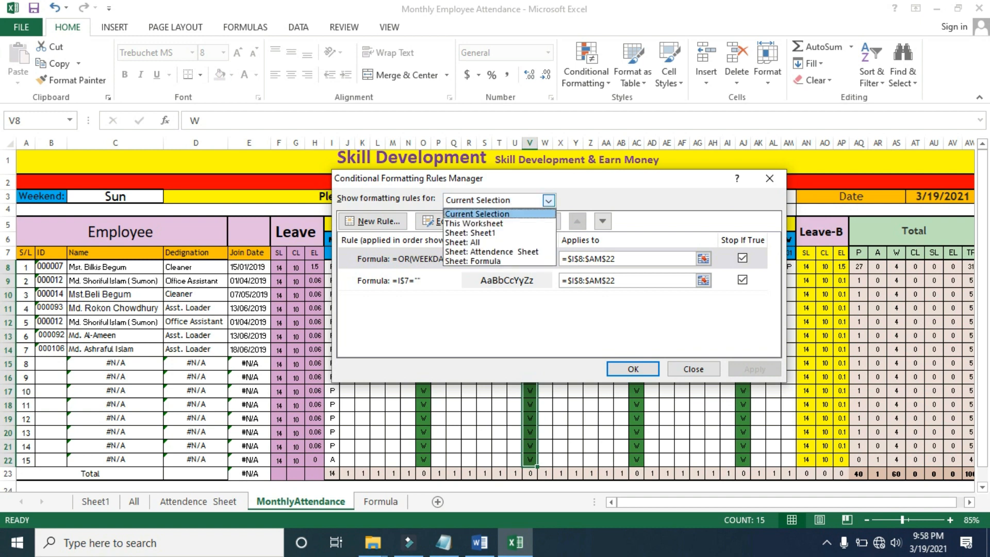
left_click(473, 222)
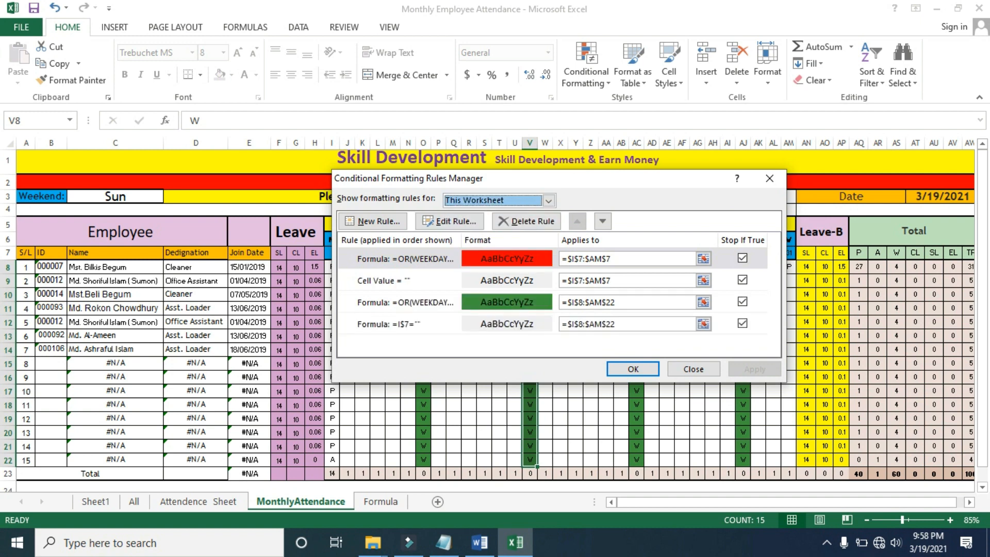
left_click(405, 259)
left_click_drag(402, 178, 365, 299)
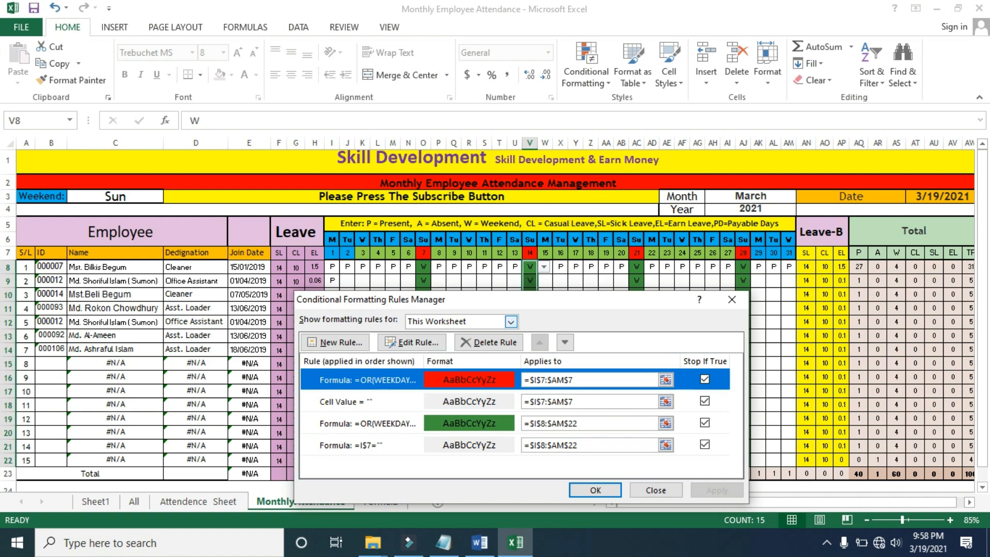
- Review the selected red rule's WEEKDAY formula in the rule editor, check the Formula sheet's entries, and return to MonthlyAttendance
left_click(408, 342)
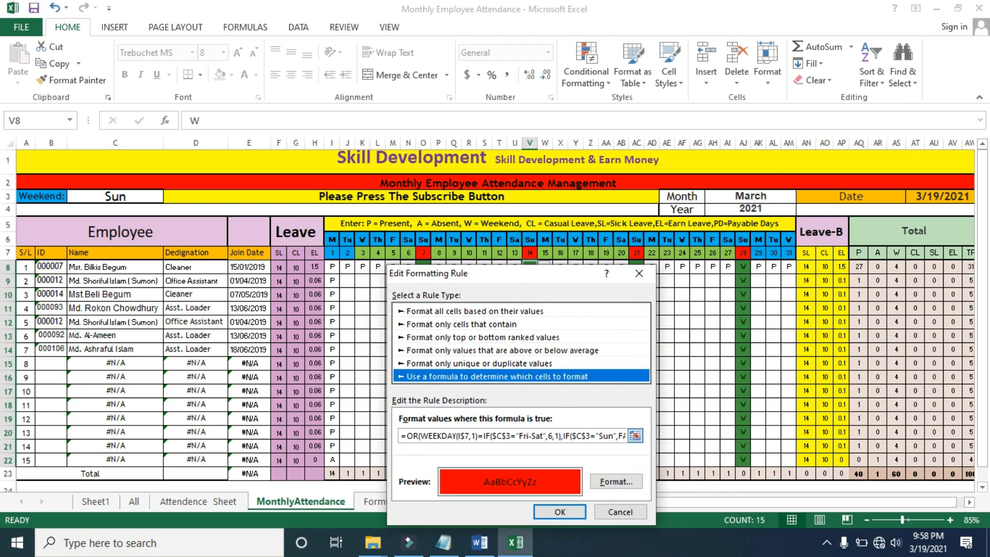
left_click_drag(515, 274, 523, 103)
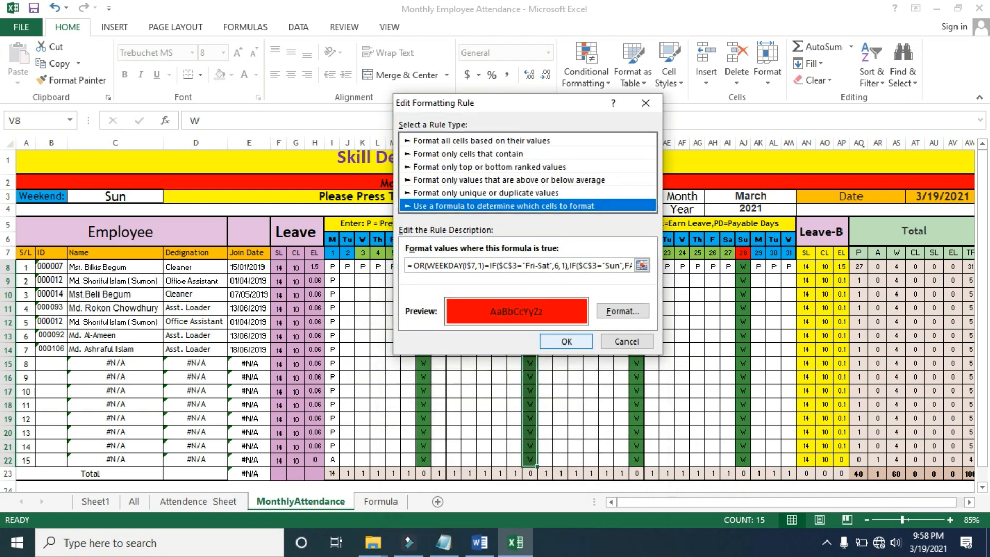
left_click(566, 341)
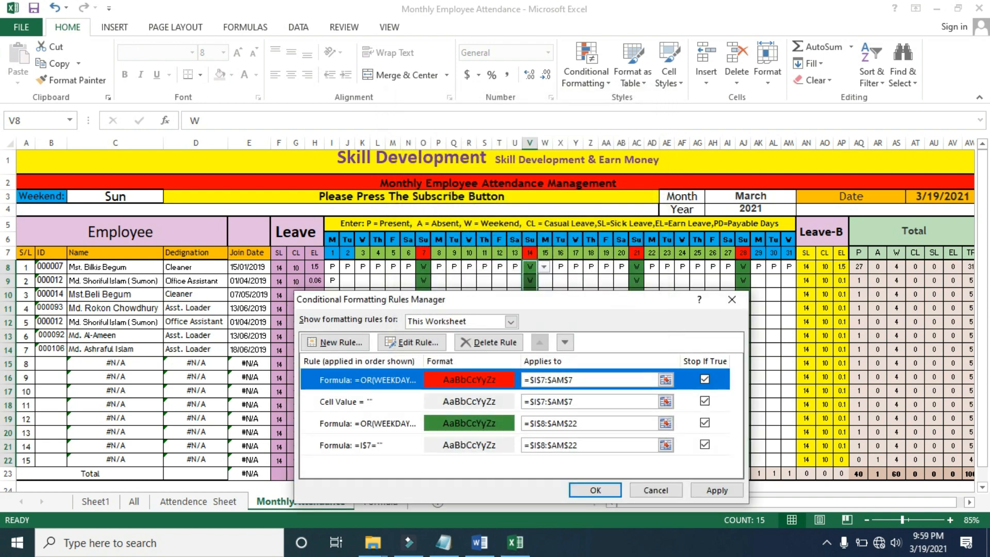
left_click(732, 299)
left_click(381, 502)
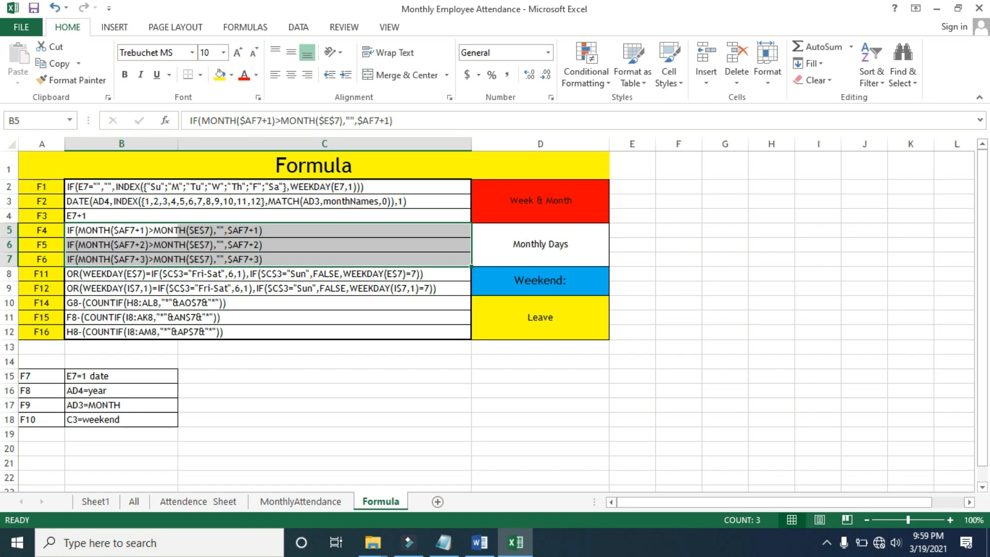
left_click(324, 347)
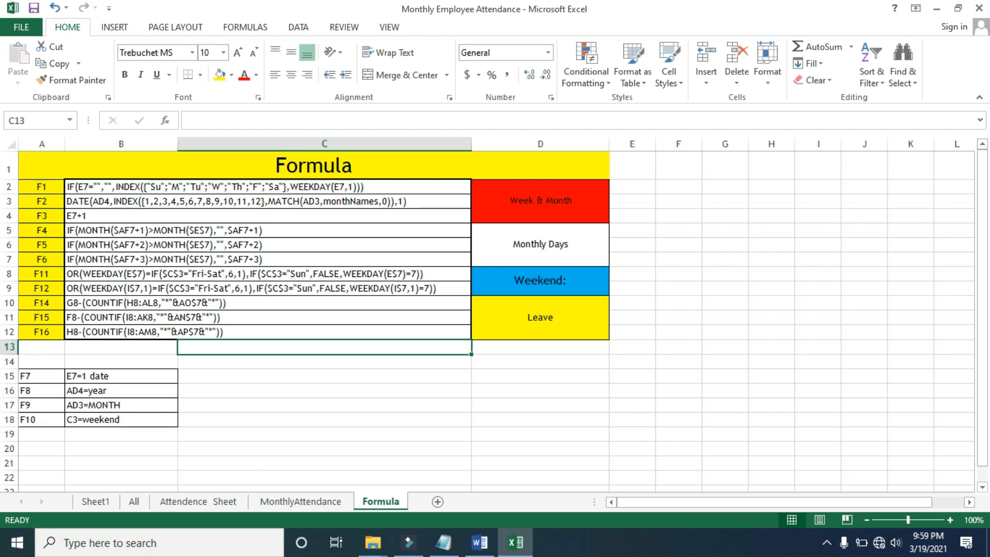
left_click(300, 501)
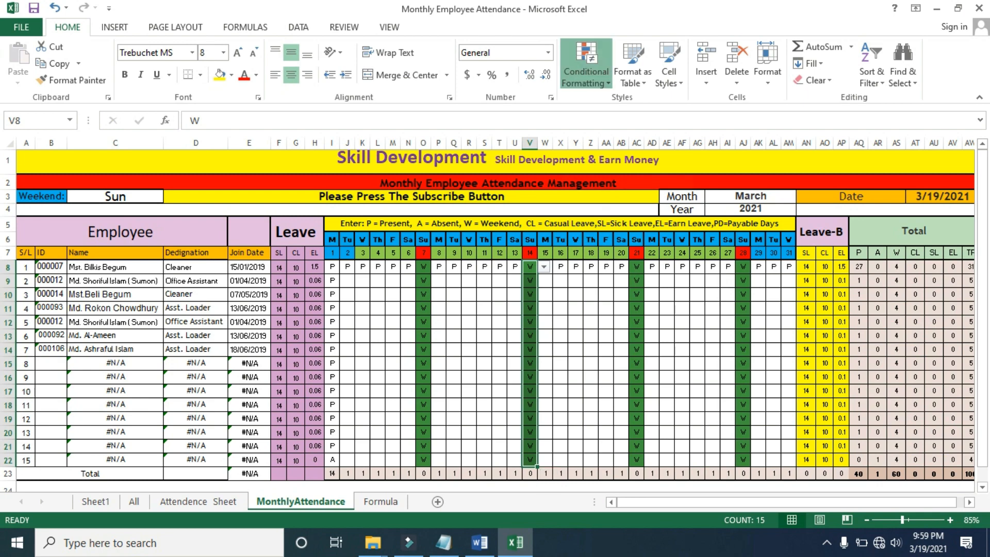
left_click(586, 64)
left_click(605, 260)
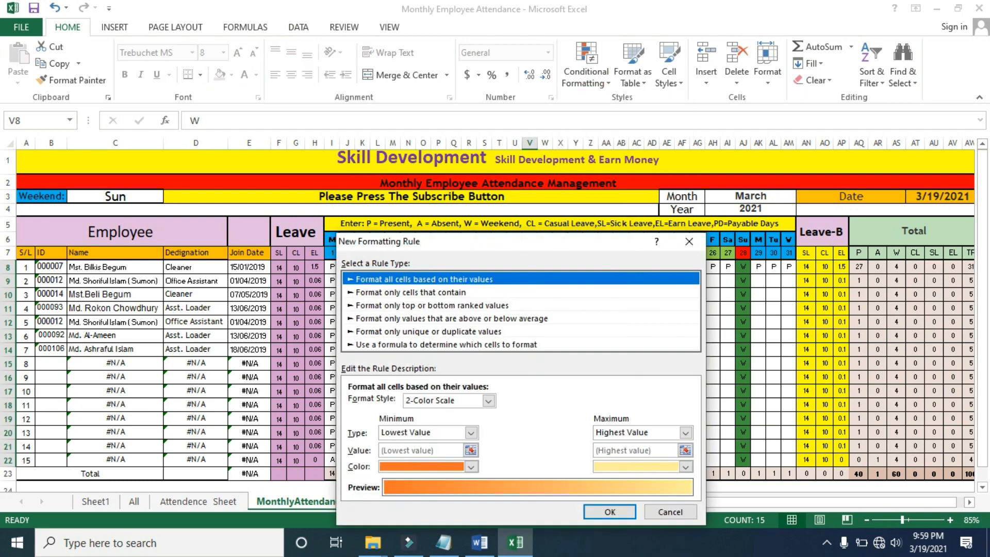
left_click(689, 241)
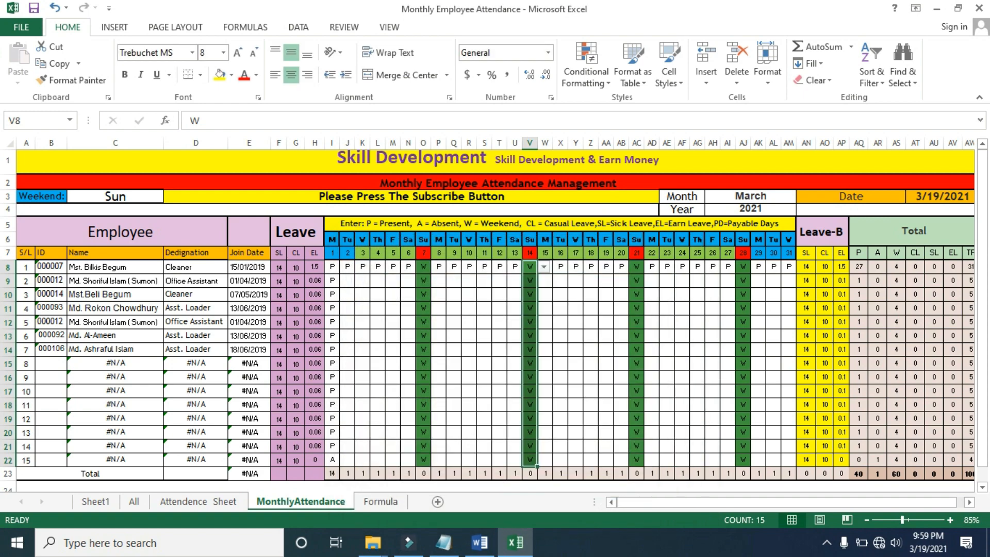
- Reopen the This Worksheet rule list, inspect the formula of the red $I$7:$AM$7 rule, and close the Rules Manager
left_click(586, 65)
left_click(613, 295)
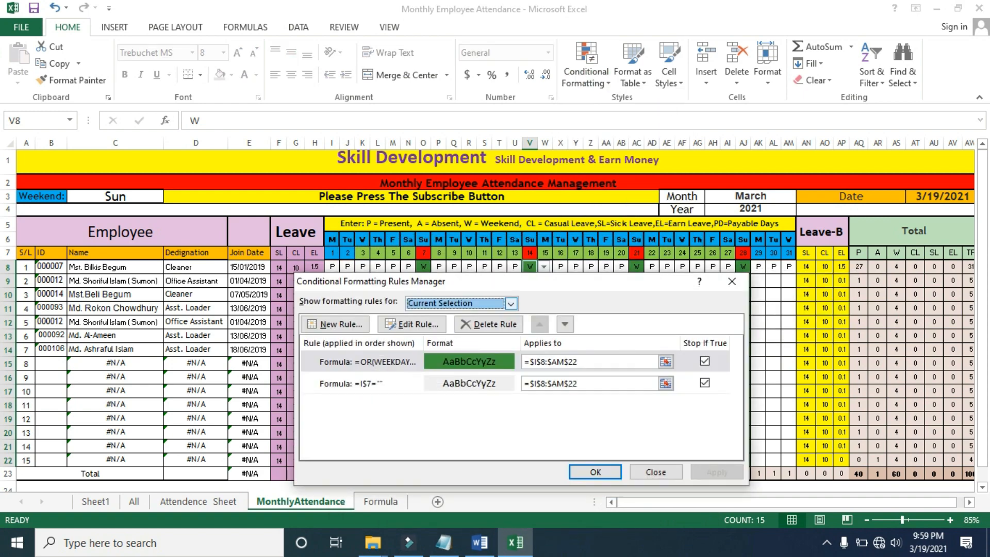
left_click(510, 303)
left_click(485, 325)
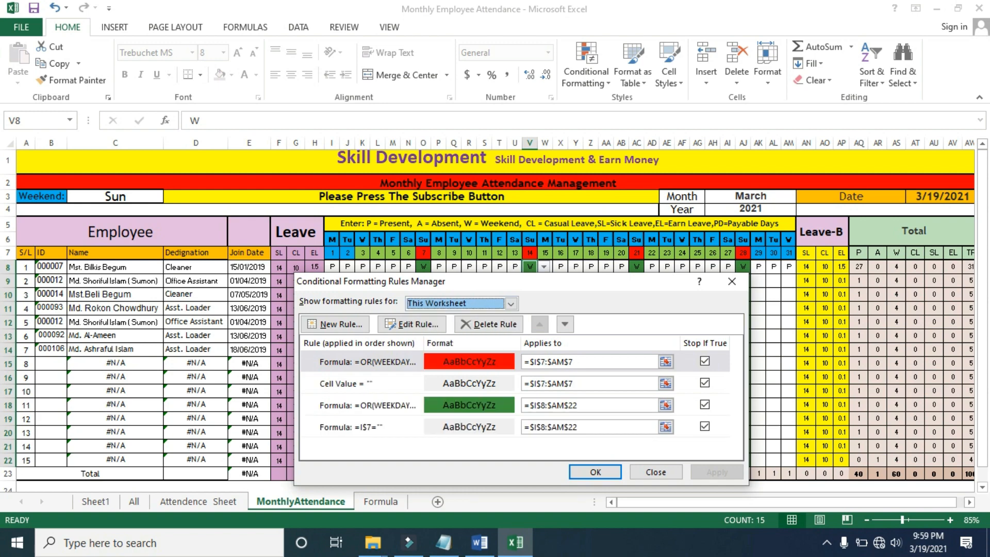
left_click(369, 361)
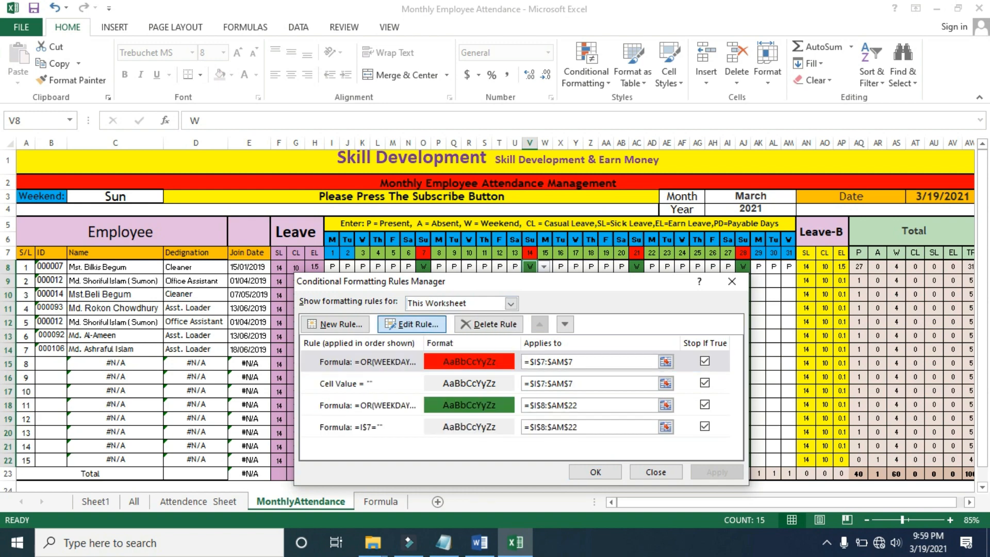
left_click(410, 324)
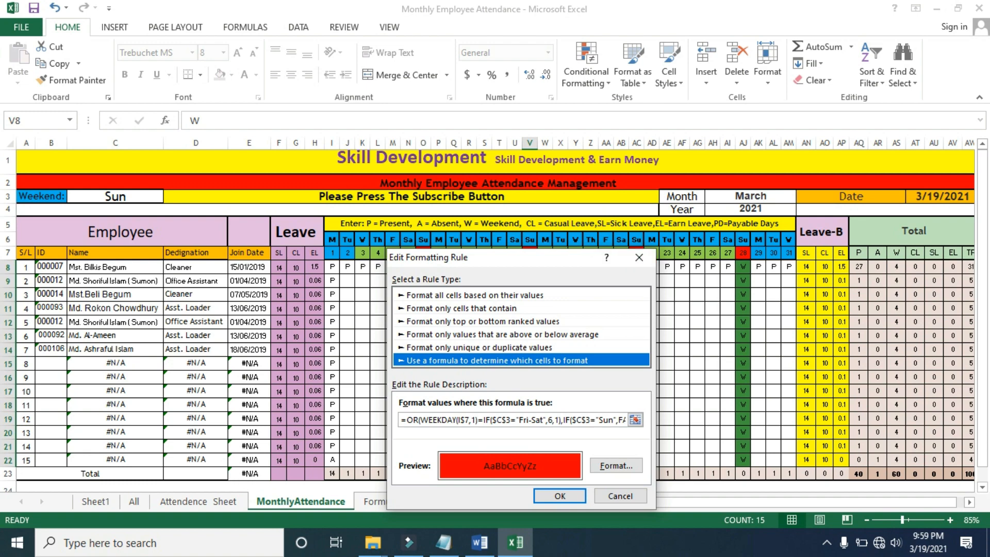
left_click(639, 258)
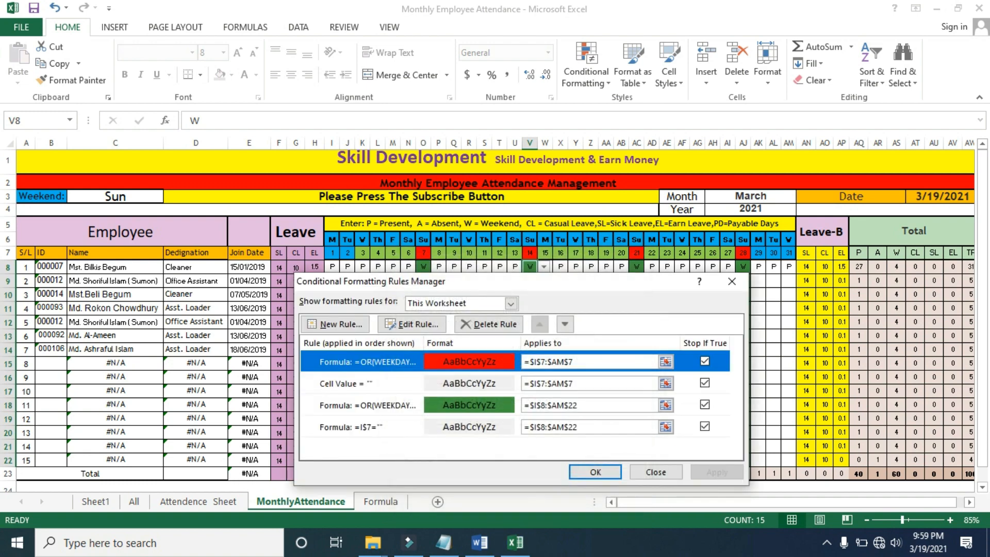
left_click(731, 281)
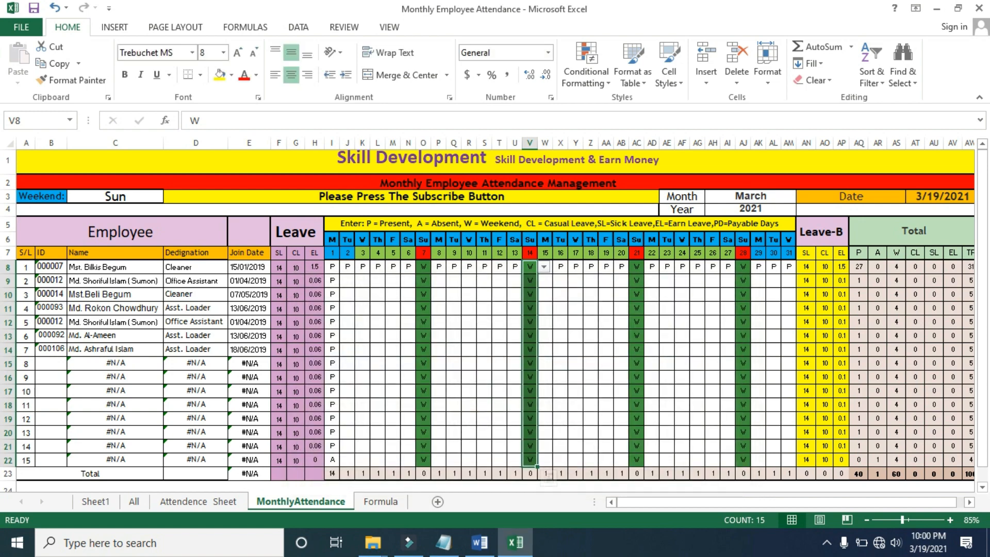
- Review the Weekend, Monthly Days and Week & Month labels on the Formula sheet, and select the F14 to F16 Leave formulas in B10:C12
left_click(381, 501)
left_click_drag(121, 303, 540, 331)
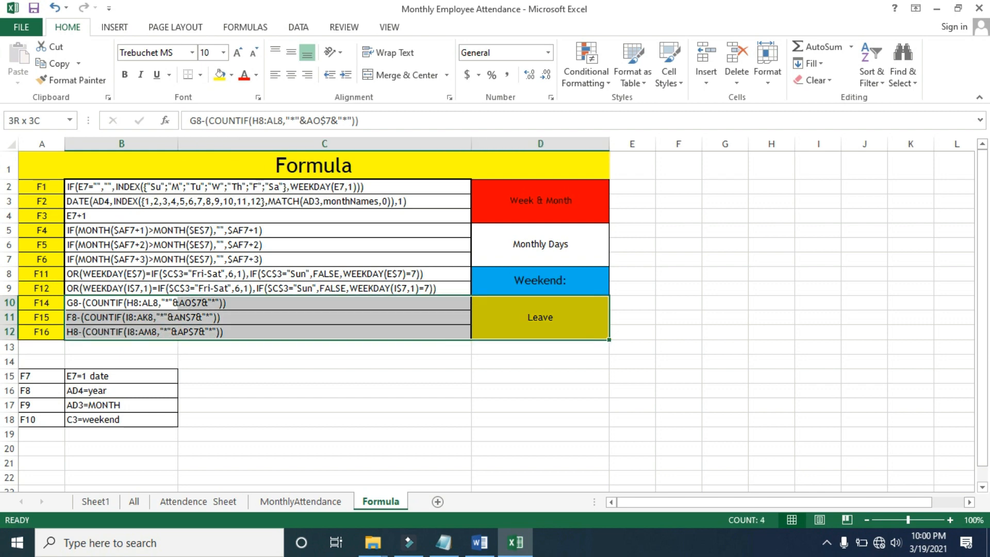
left_click(540, 280)
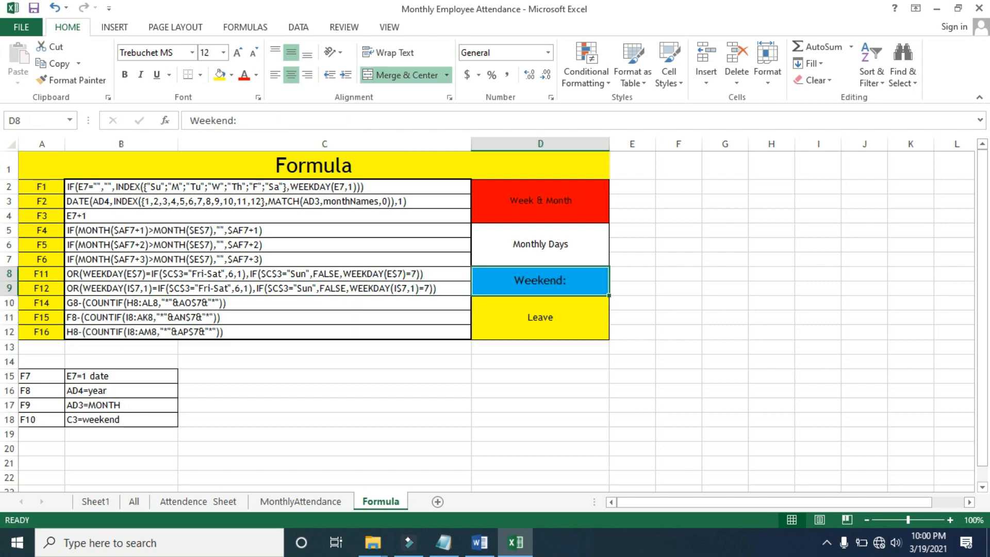
left_click(541, 244)
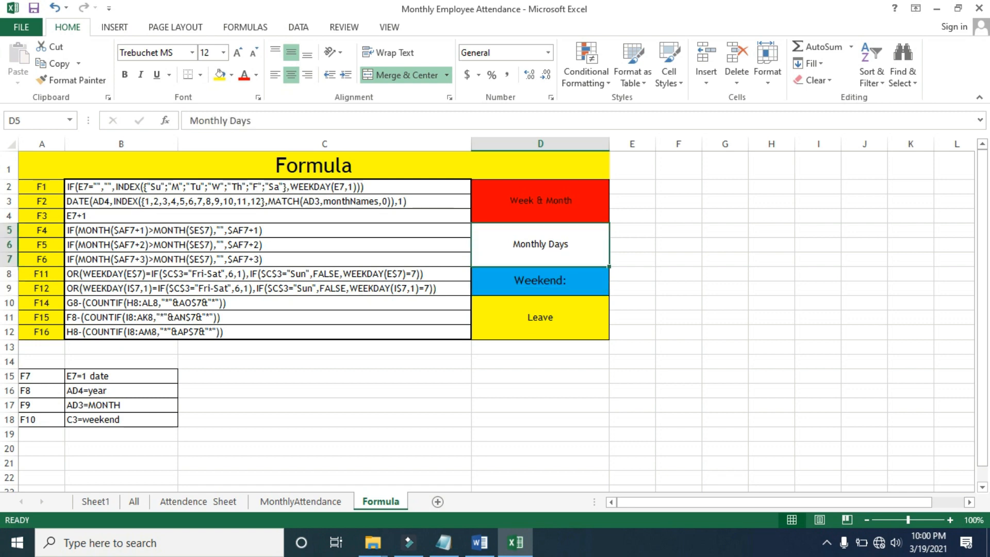
left_click(540, 200)
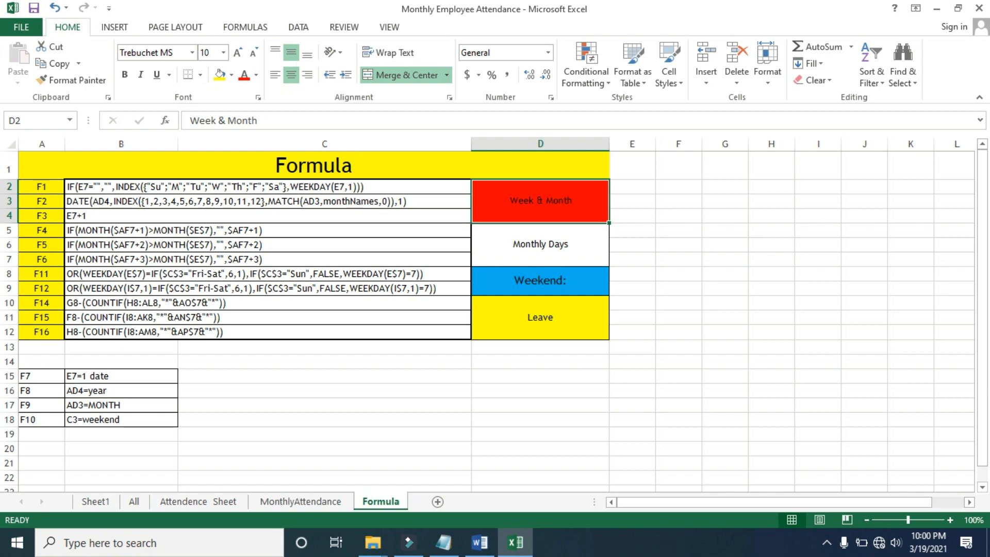
left_click_drag(103, 303, 361, 331)
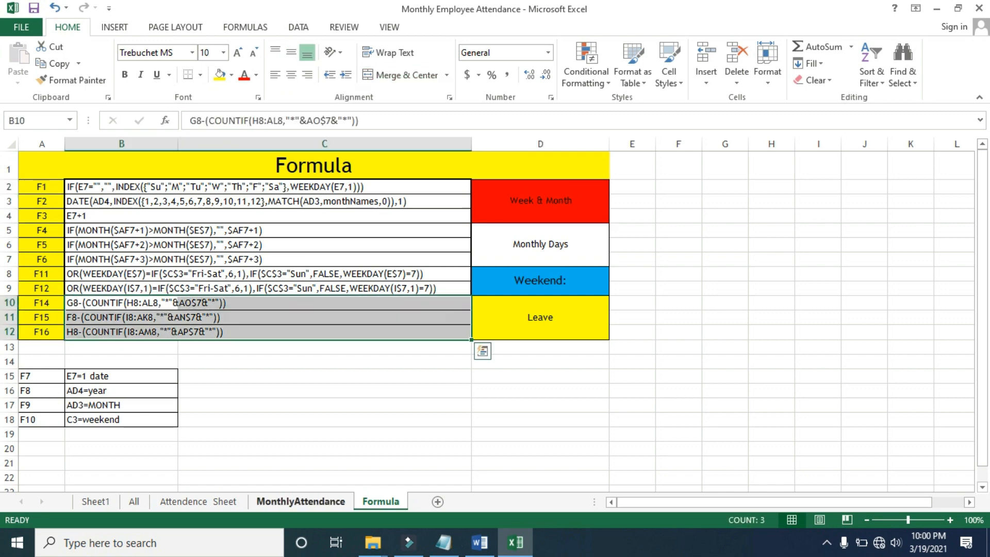
- Inspect the CL and EL leave balance formulas in AO8 and AP8 on the MonthlyAttendance sheet
key("ctrl+Page_Up")
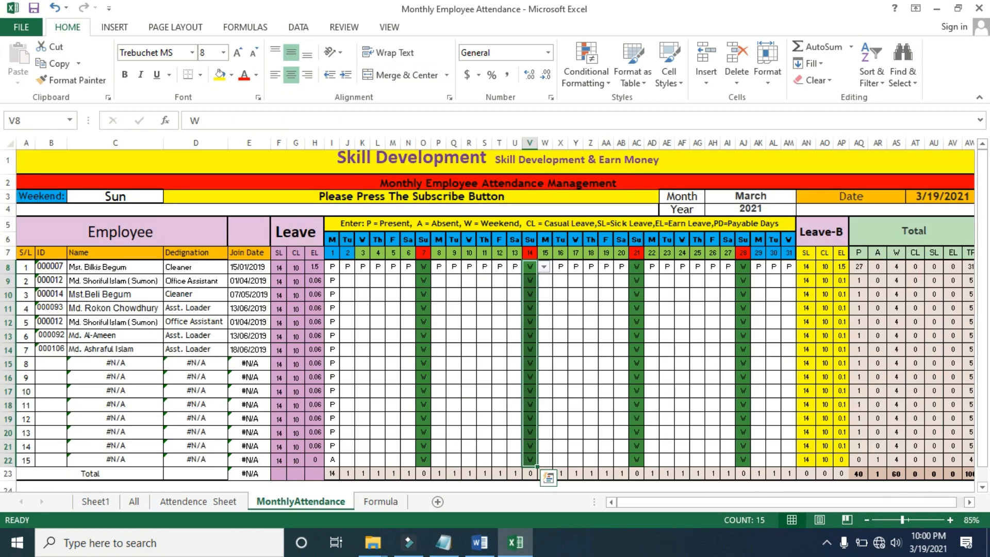
left_click(825, 267)
left_click(841, 266)
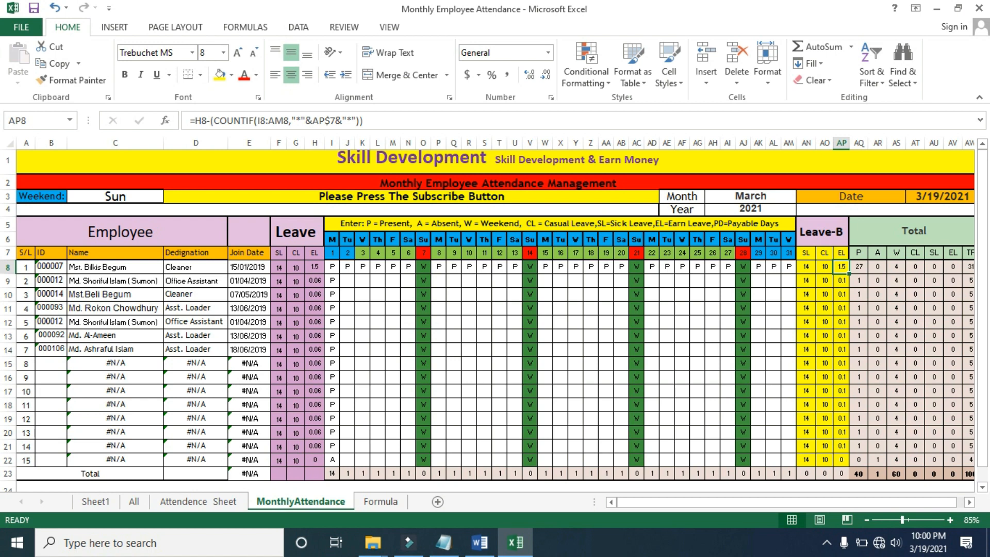
- Inspect the attendance dropdown in I8 and its Data Validation list source P, A,W,CL,SL,EL, leaving the list settings as they are
left_click(332, 266)
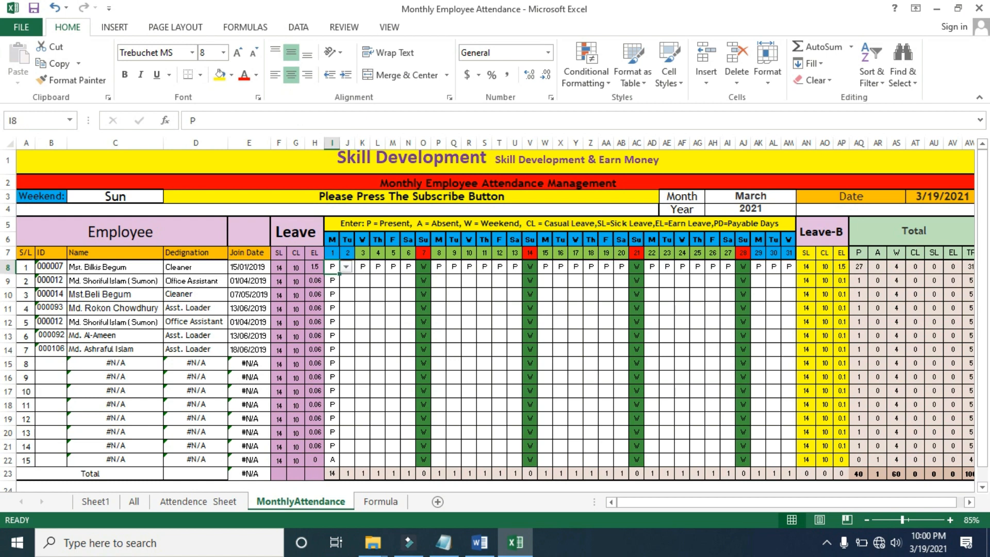
left_click(346, 266)
left_click(331, 277)
key("alt+a")
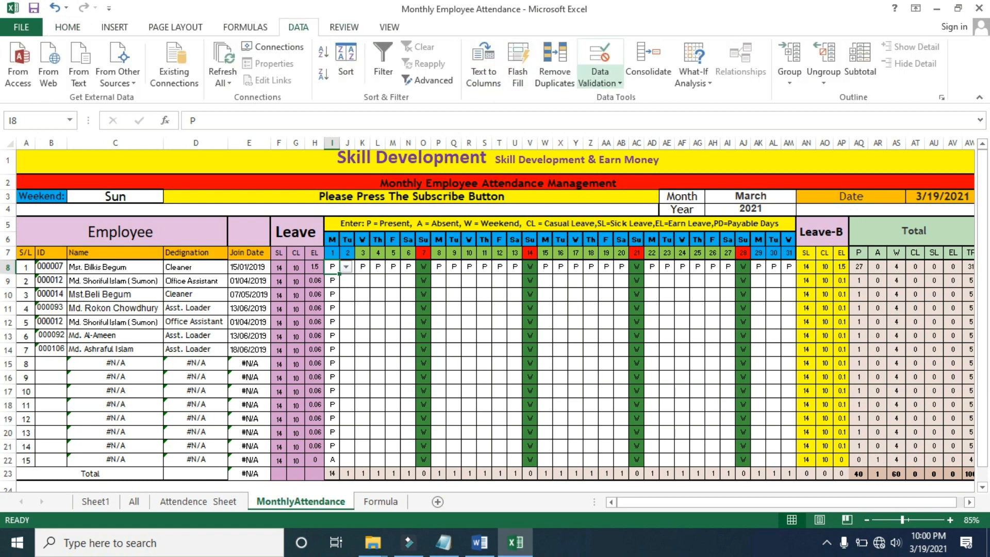
left_click(600, 80)
left_click(633, 97)
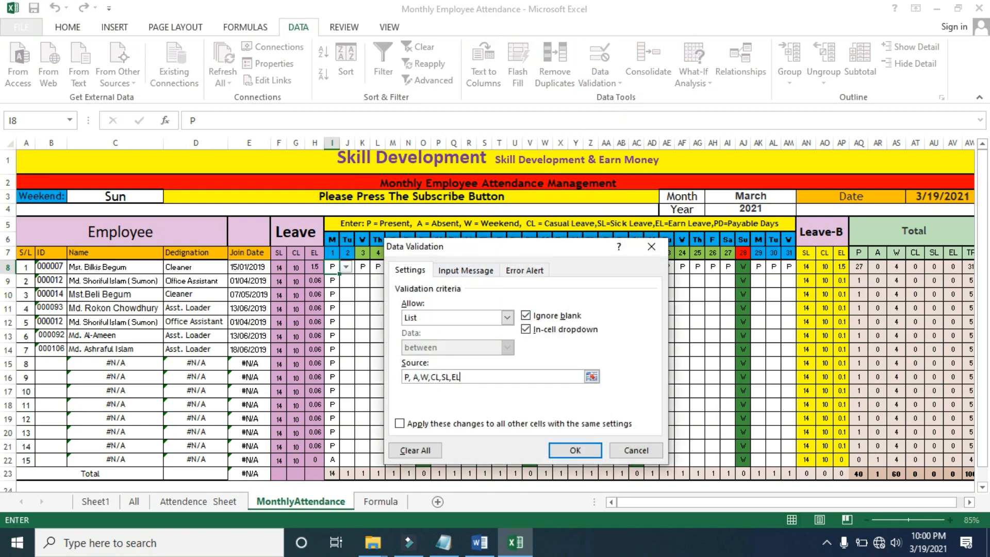
left_click_drag(464, 246, 665, 109)
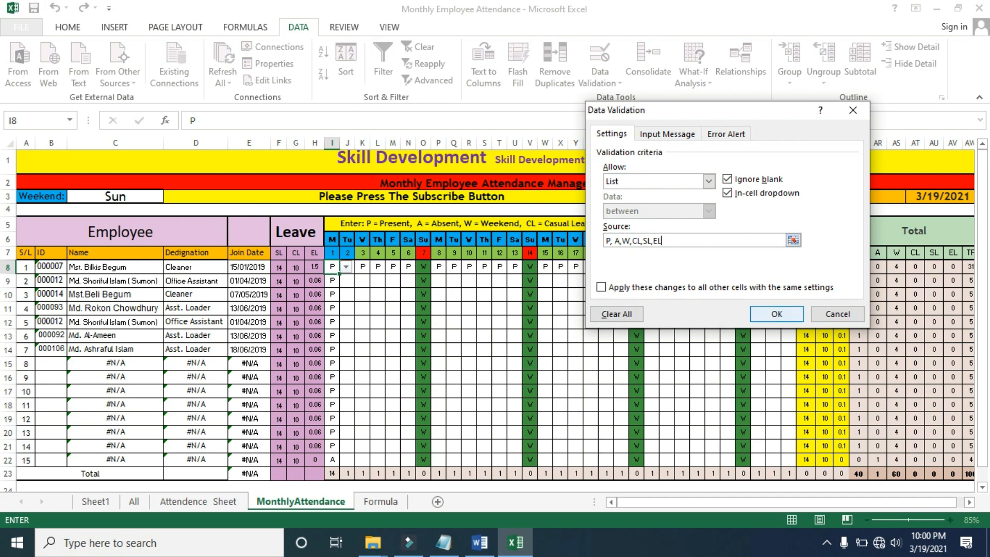
key("Return")
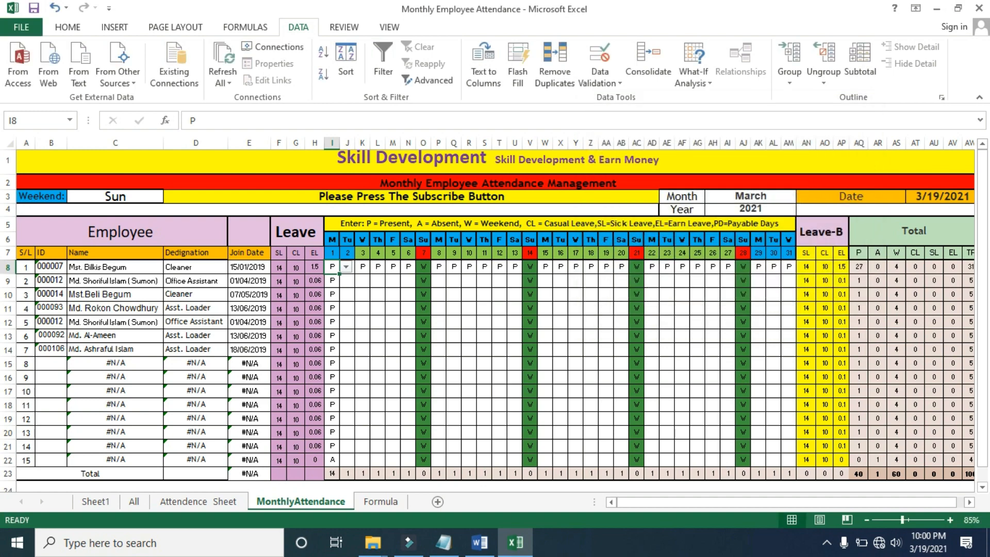
- Fill the P entry from I8 across all days and employee rows, covering I8:AM22
left_click(333, 253)
left_click(333, 267)
key("alt+Down")
key("Escape")
left_click_drag(339, 274, 796, 396)
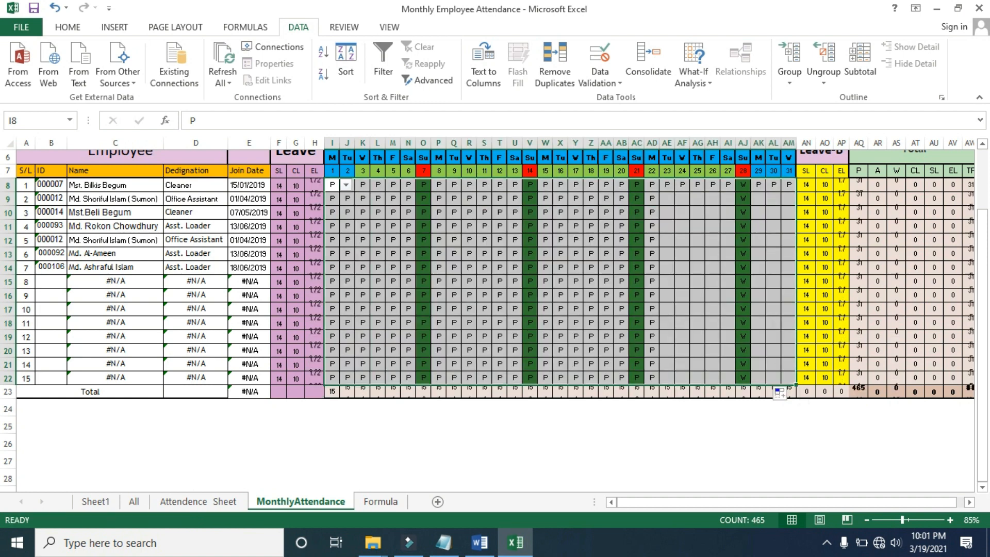
left_click_drag(871, 502, 878, 501)
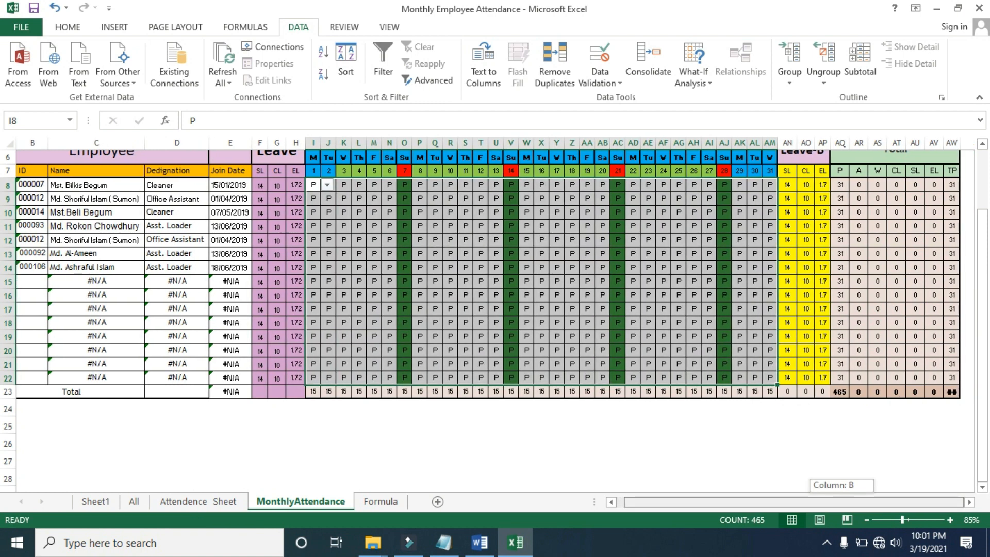
left_click_drag(982, 391, 982, 364)
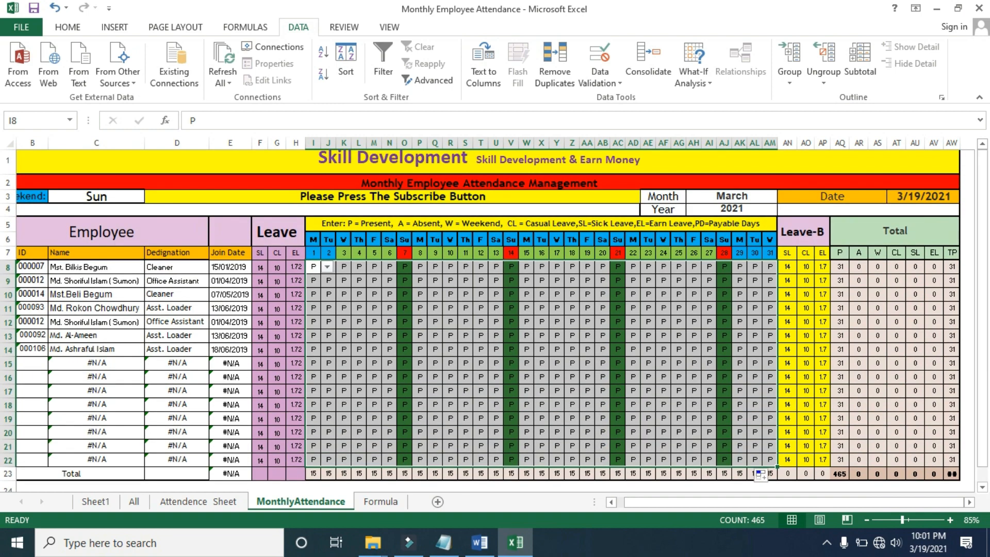
- Set the Sunday the 7th entry in O8 to W and fill it down to O22
left_click(407, 268)
left_click(418, 267)
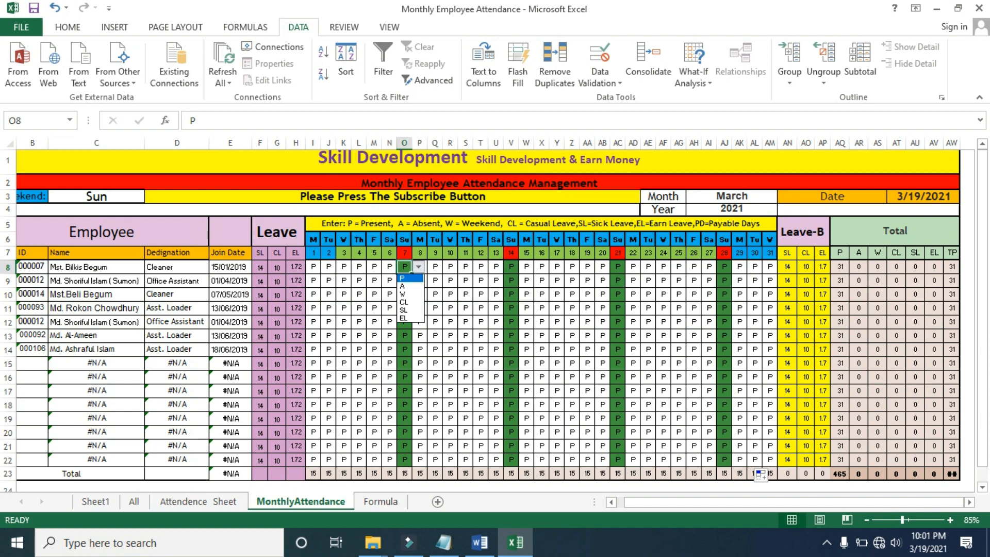
left_click(410, 294)
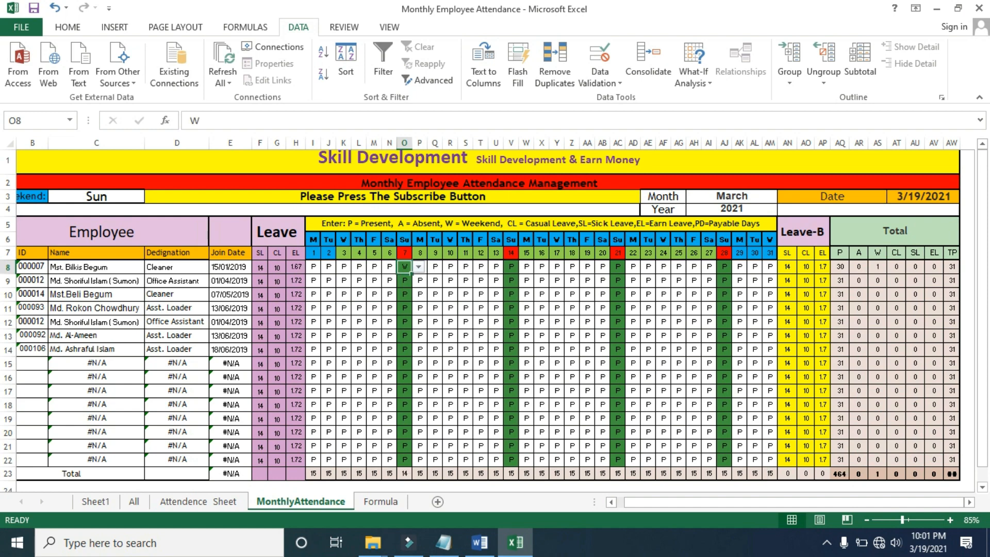
left_click_drag(412, 274, 405, 464)
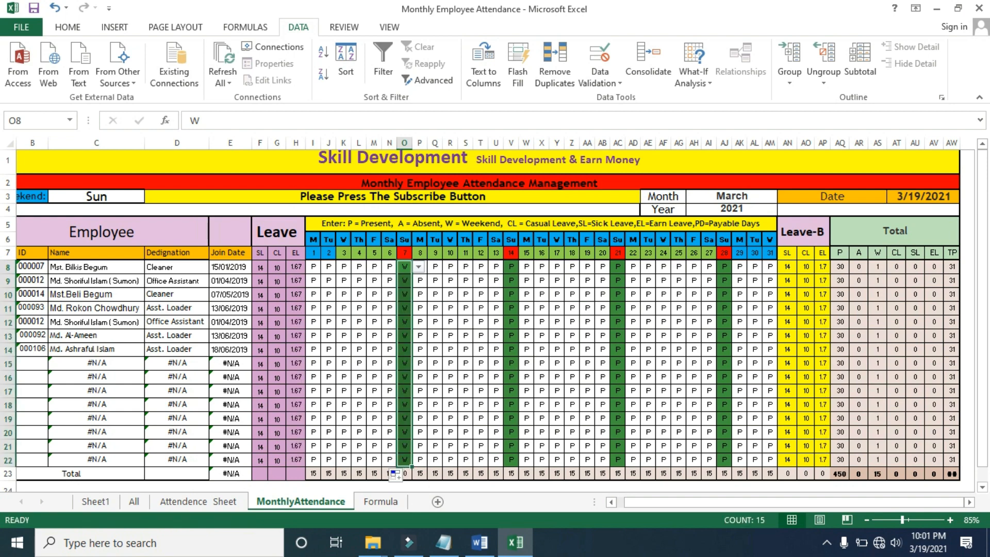
- Set the Sunday the 14th entry in V8 to W and fill it down to V22
left_click(510, 253)
left_click(511, 266)
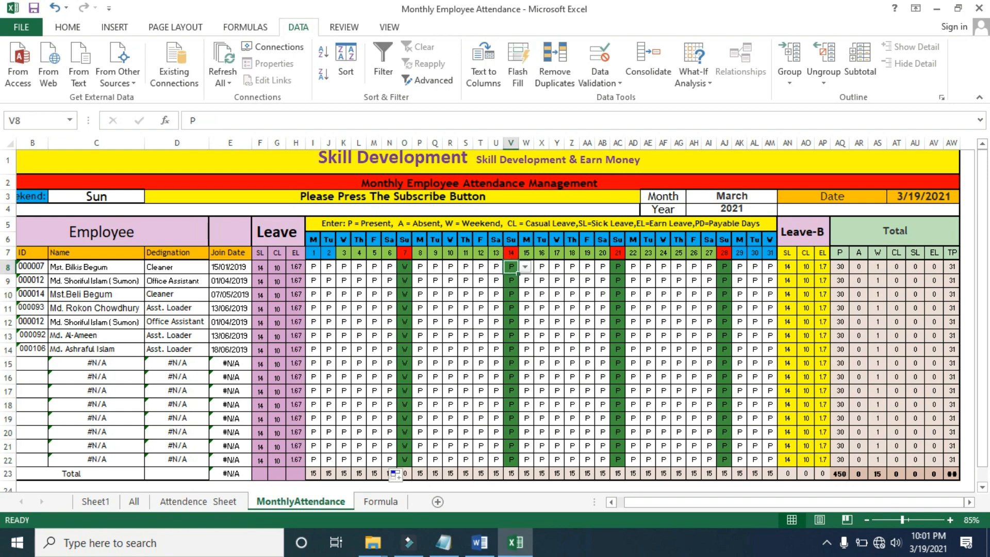
left_click(525, 267)
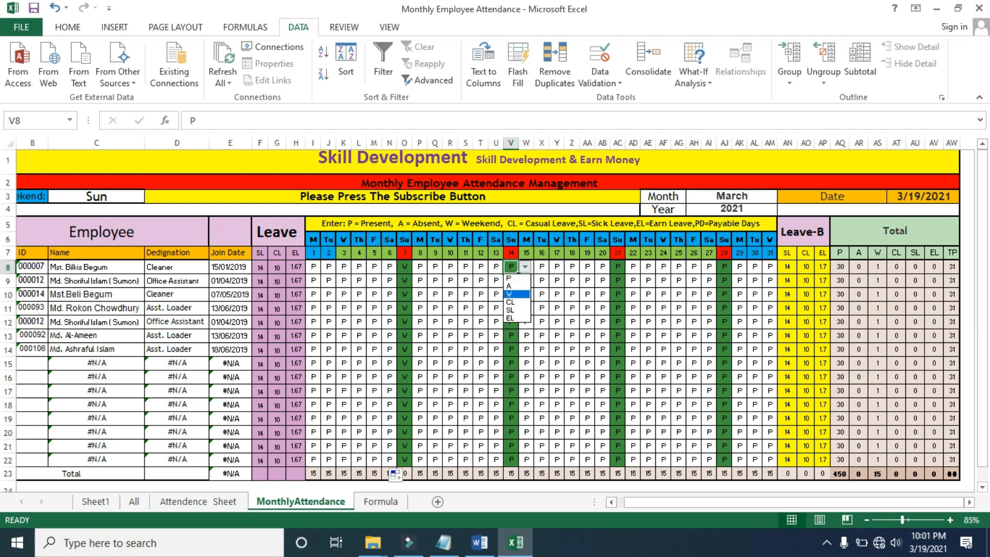
left_click(510, 294)
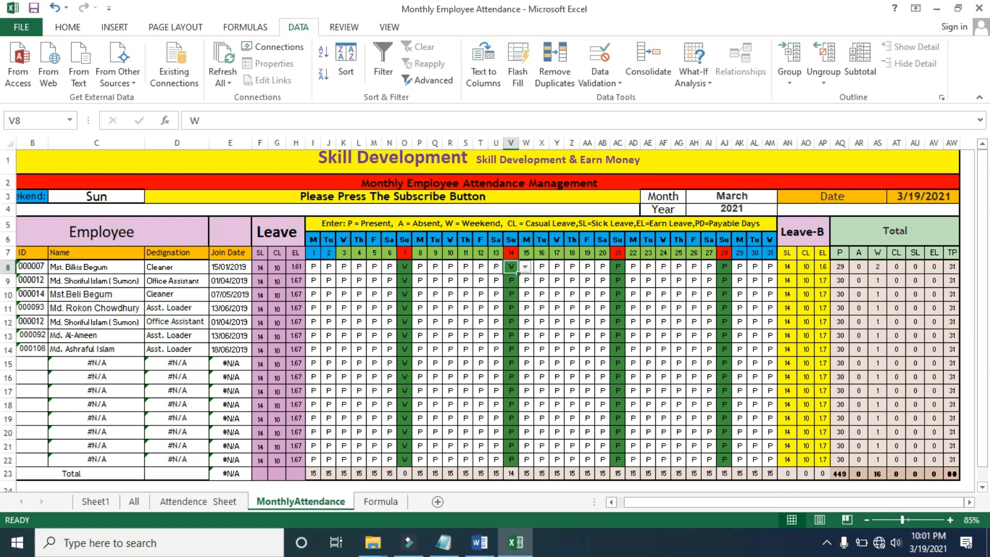
left_click_drag(517, 274, 517, 469)
left_click_drag(518, 430, 516, 412)
- Set the Sunday the 21st entry in AC8 to W and fill it down to AC22
left_click(617, 213)
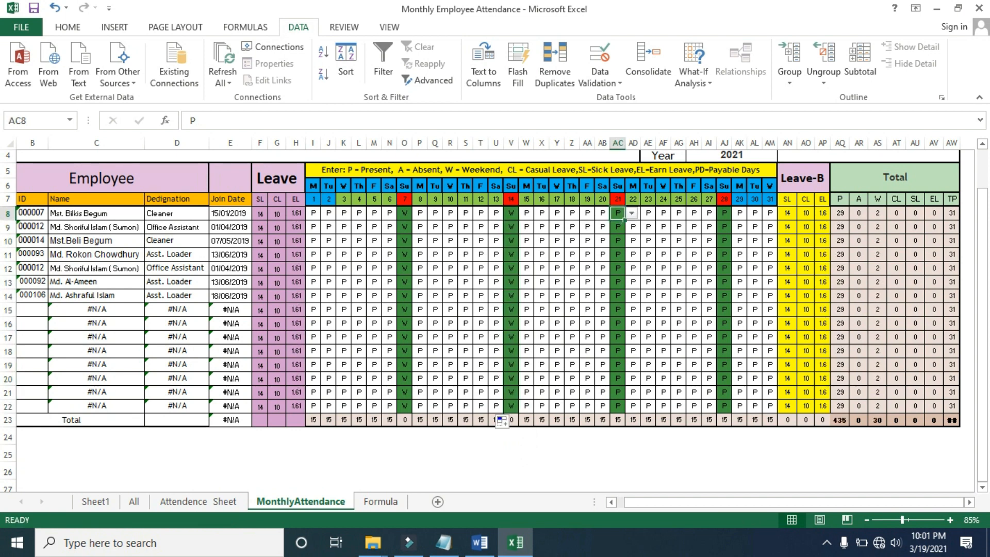
left_click(632, 213)
left_click(621, 240)
left_click_drag(624, 219, 624, 411)
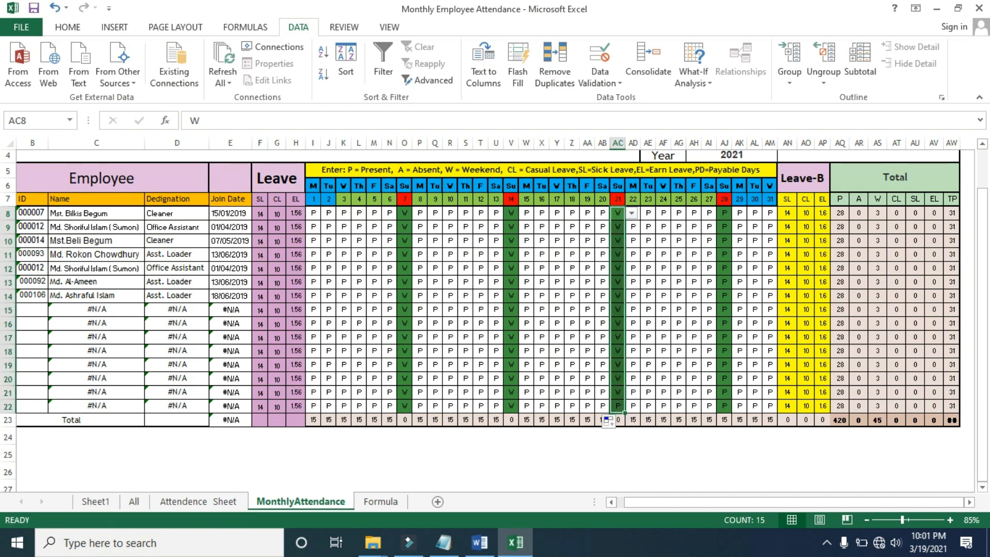
- Set the Sunday the 28th entry in AJ8 to W and fill it down to AJ22
left_click(724, 213)
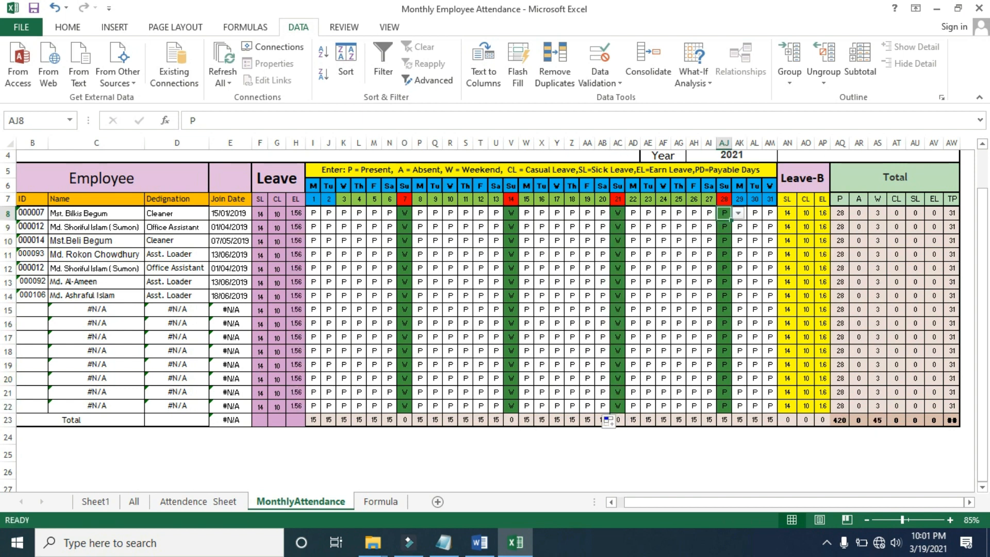
left_click(737, 213)
left_click(723, 240)
left_click_drag(731, 219, 732, 409)
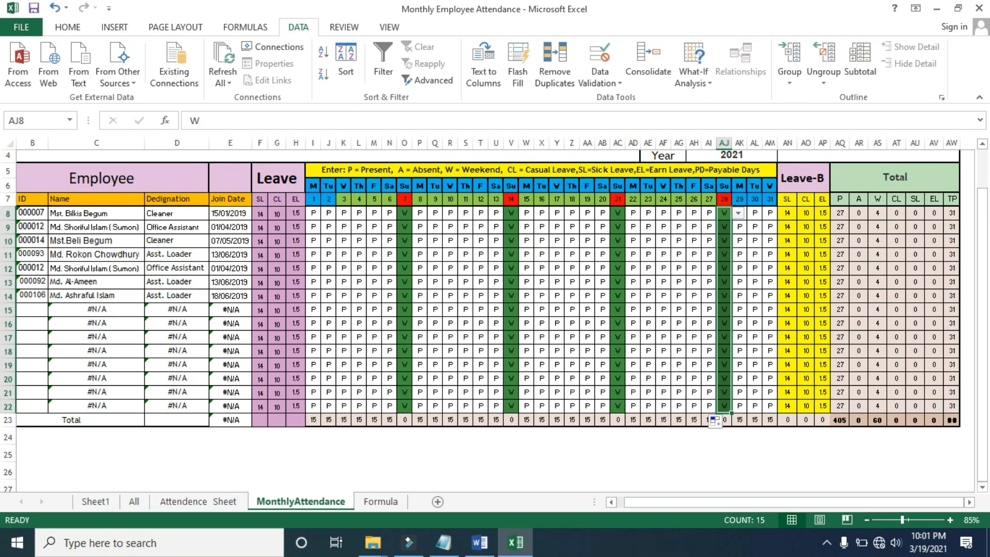
- Mark the row 12 employee as on casual leave on the 4th by choosing CL in L12
left_click(359, 268)
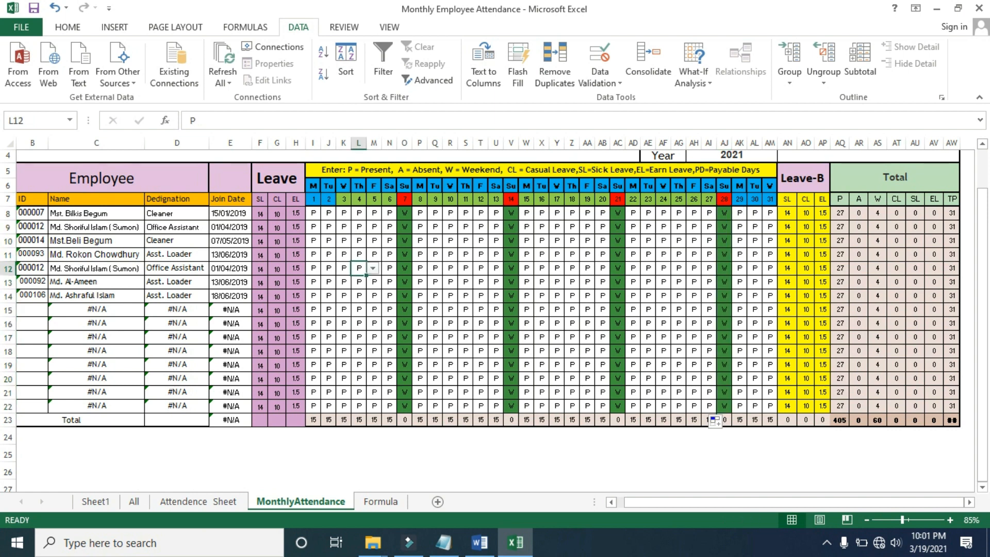
left_click(373, 268)
left_click(372, 268)
left_click(373, 268)
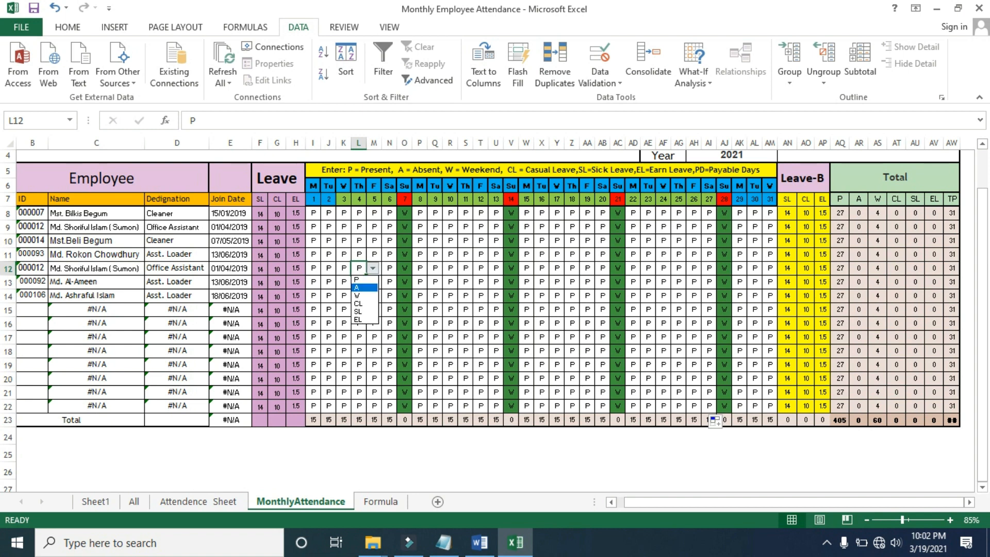
key("Return")
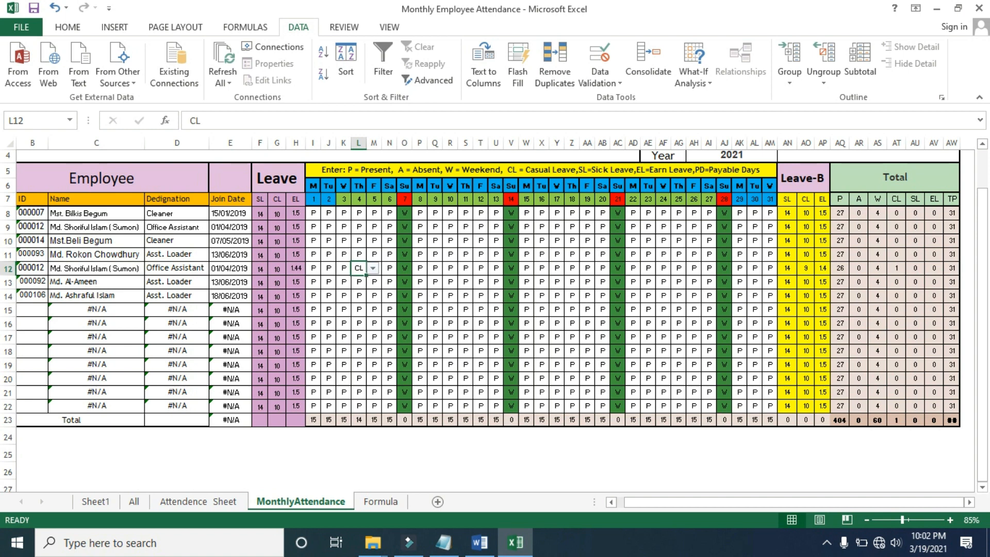
left_click(389, 296)
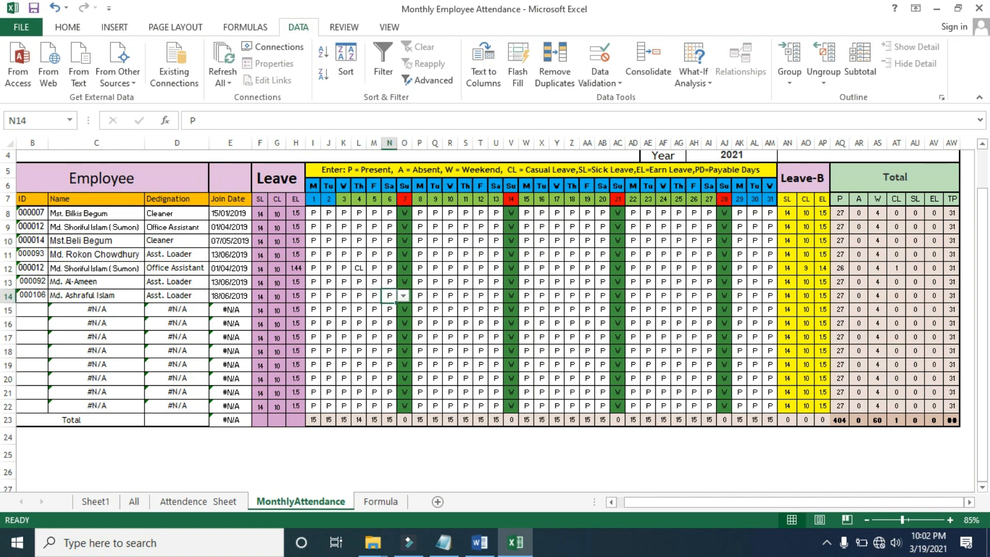
left_click(358, 268)
- Fill the Leave-B formulas in AN8:AP8 down the employee rows, and extend the AM23 COUNTIF total across to AO23
left_click(787, 213)
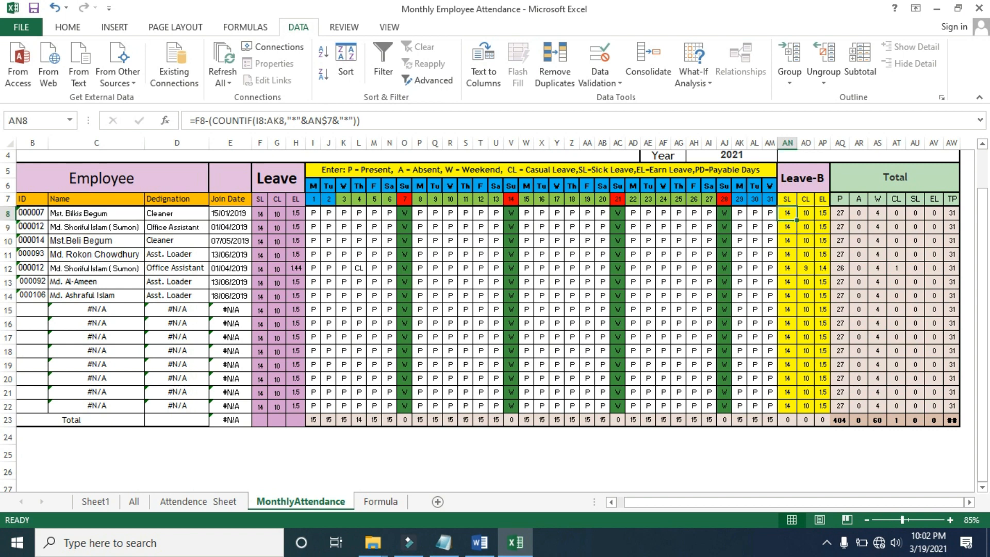
double_click(796, 220)
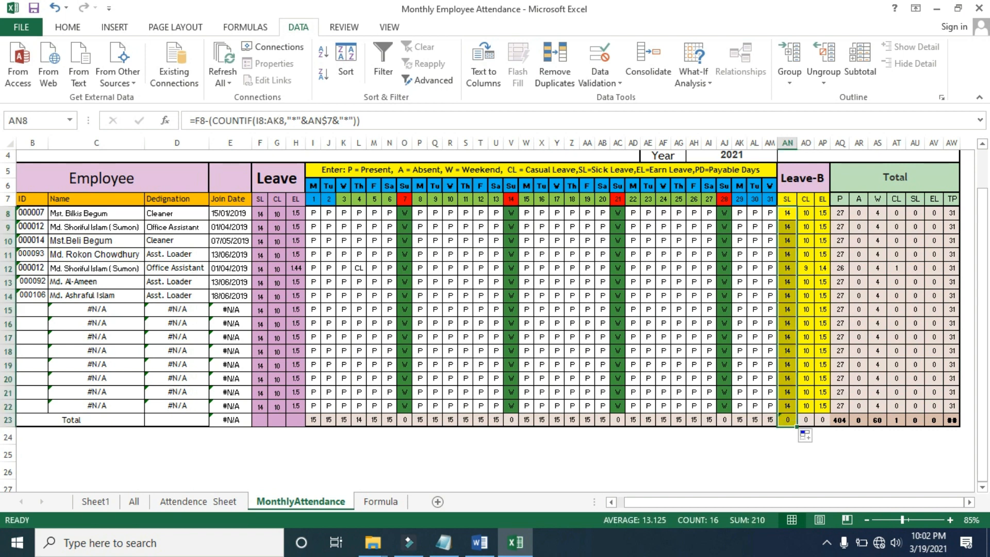
left_click(805, 213)
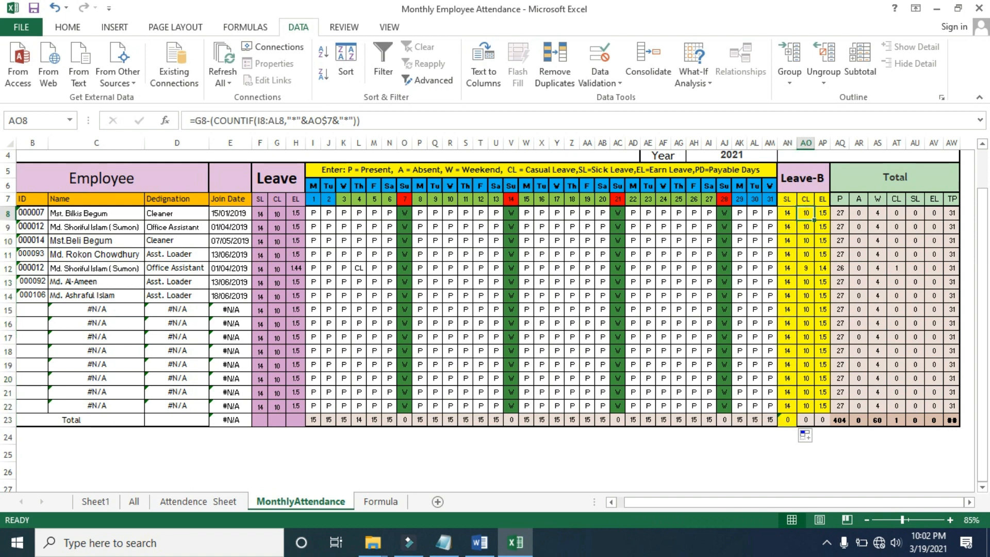
left_click_drag(813, 220, 814, 410)
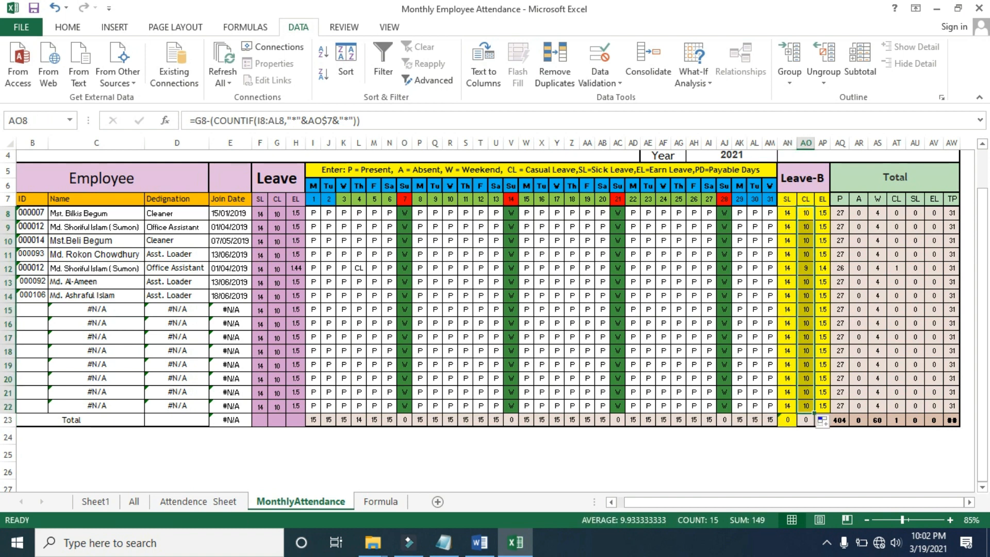
left_click(822, 213)
left_click_drag(830, 220, 813, 422)
left_click(770, 420)
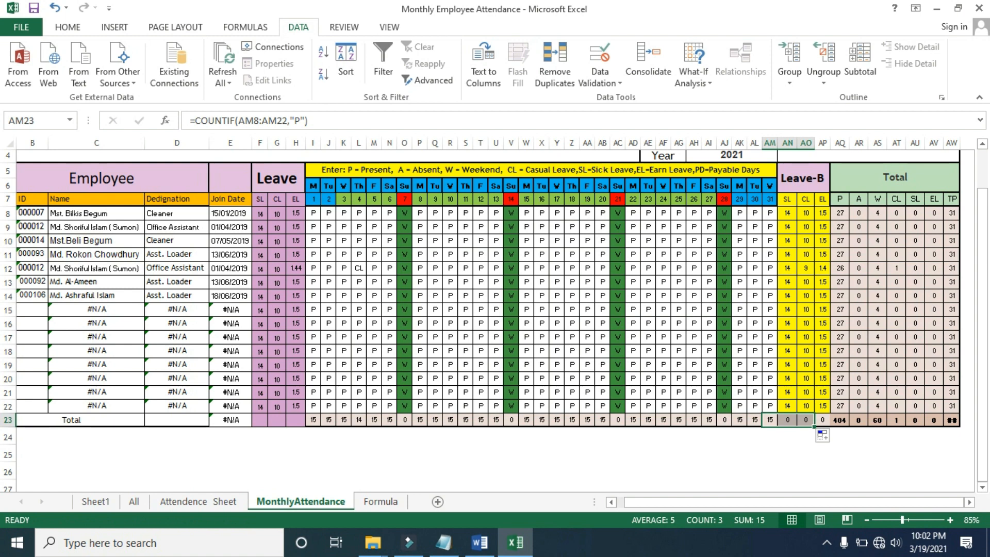
- Highlight the CL entry in L12 with yellow fill, and check row 12's CL balance and CL total formulas in AO12 and AT12
left_click(359, 268)
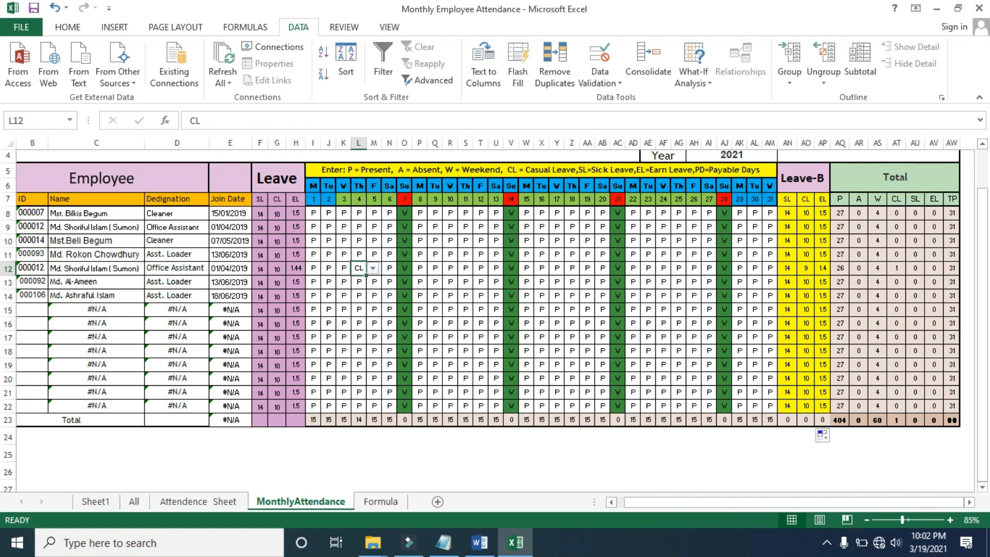
left_click(67, 28)
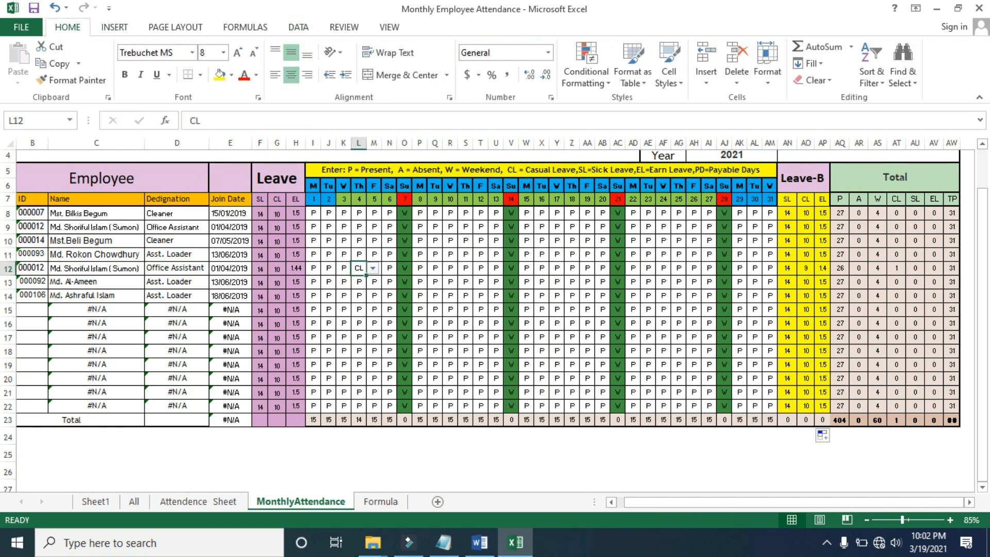
left_click(220, 75)
left_click(805, 268)
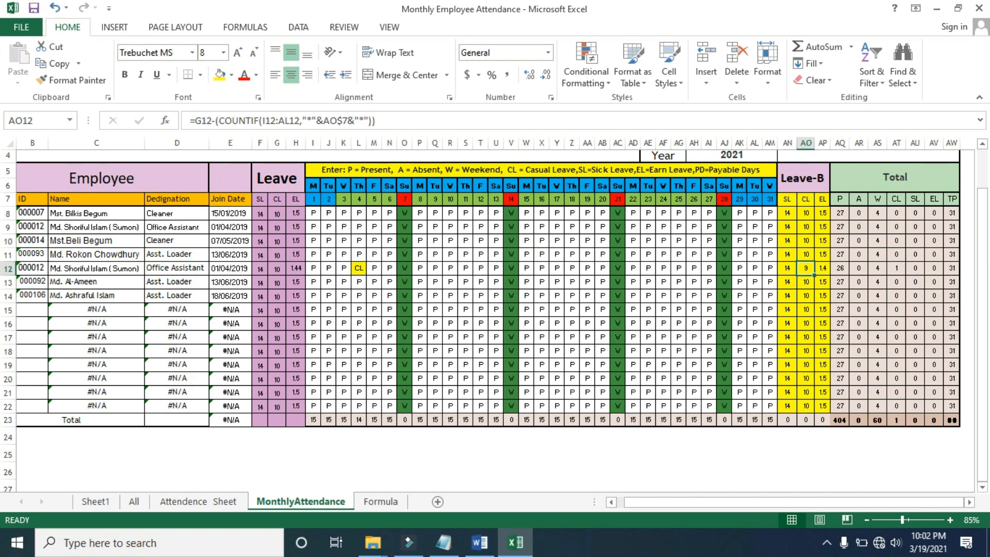
left_click(896, 268)
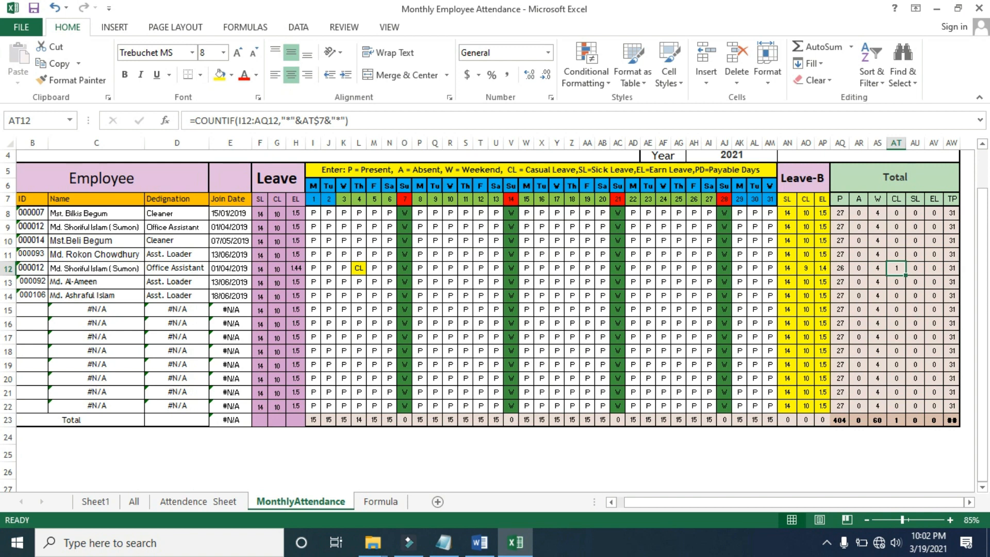
- Set row 12's entry for the 11th in S12 to SL and highlight it with yellow fill
left_click(465, 268)
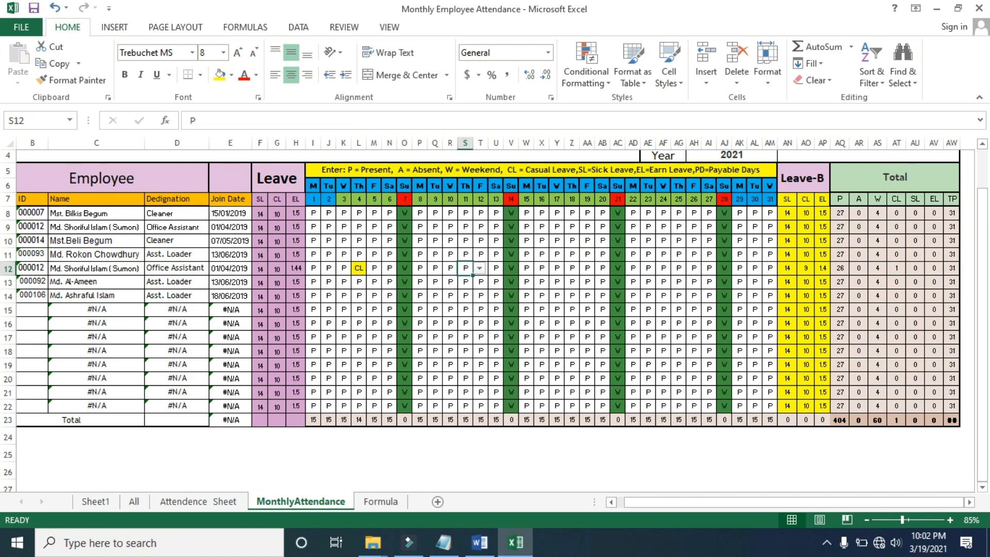
left_click(479, 268)
key("Escape")
key("alt+Down")
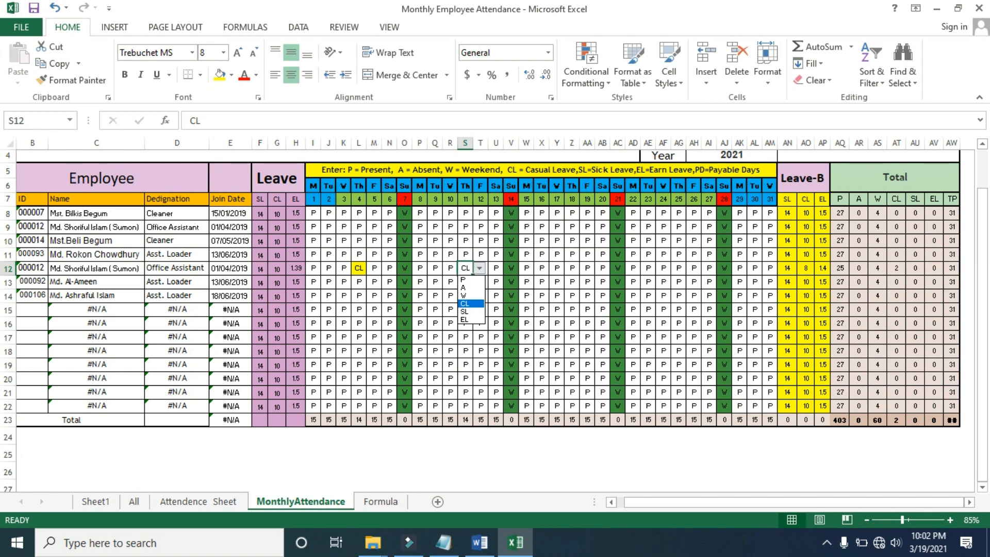
key("Down")
key("Return")
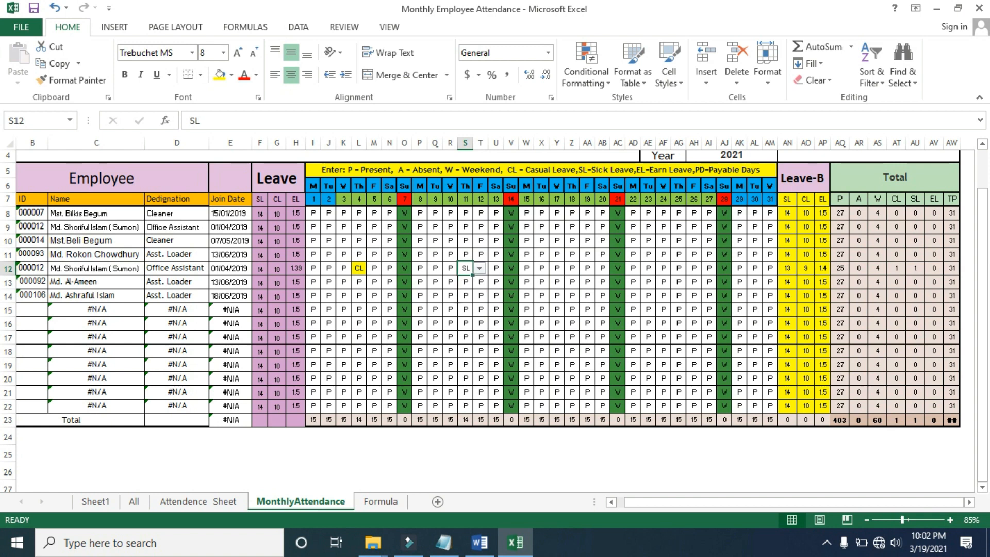
left_click(220, 75)
left_click(260, 268)
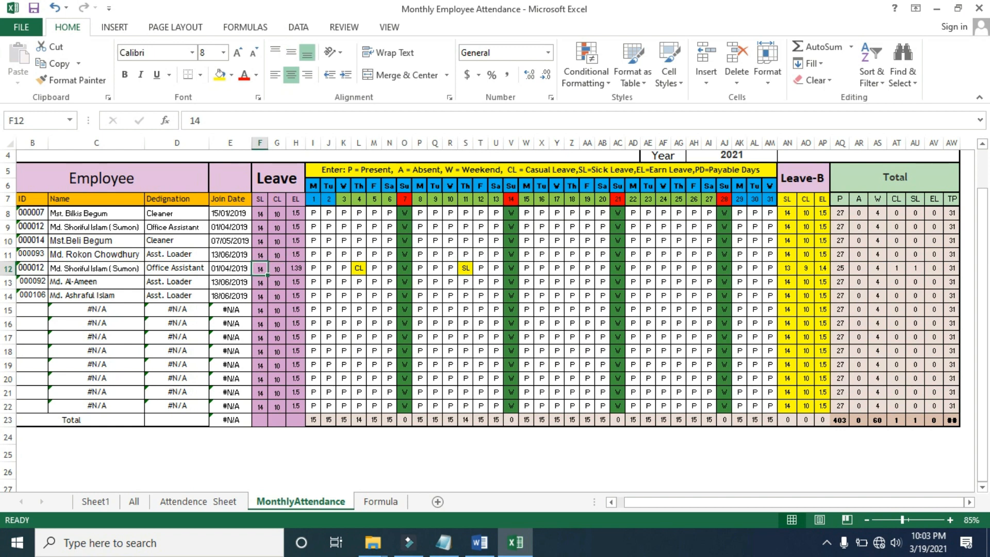
- Check row 12's SL balance formula in AN12 and its total formulas in AU12, AS12, AW12 and AQ12
left_click(787, 268)
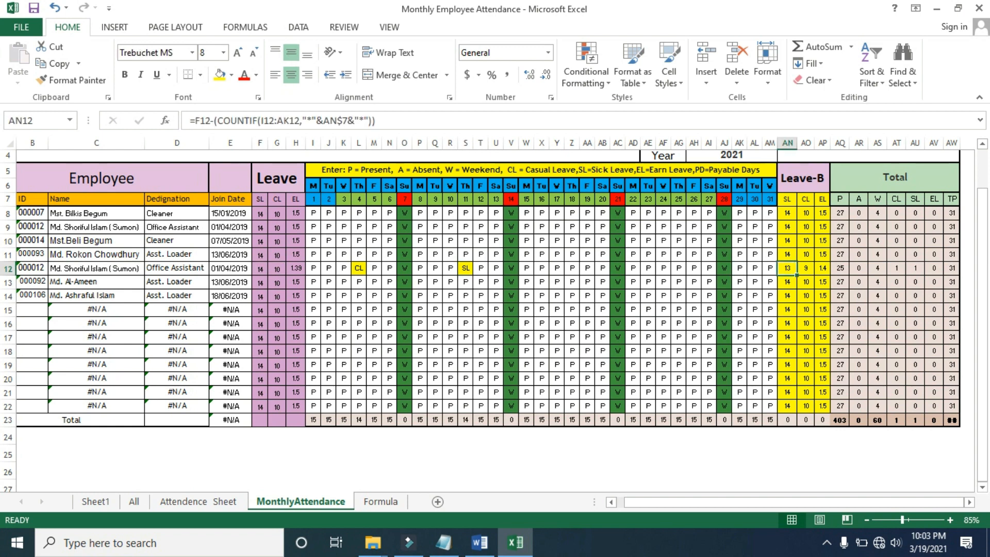
left_click(914, 268)
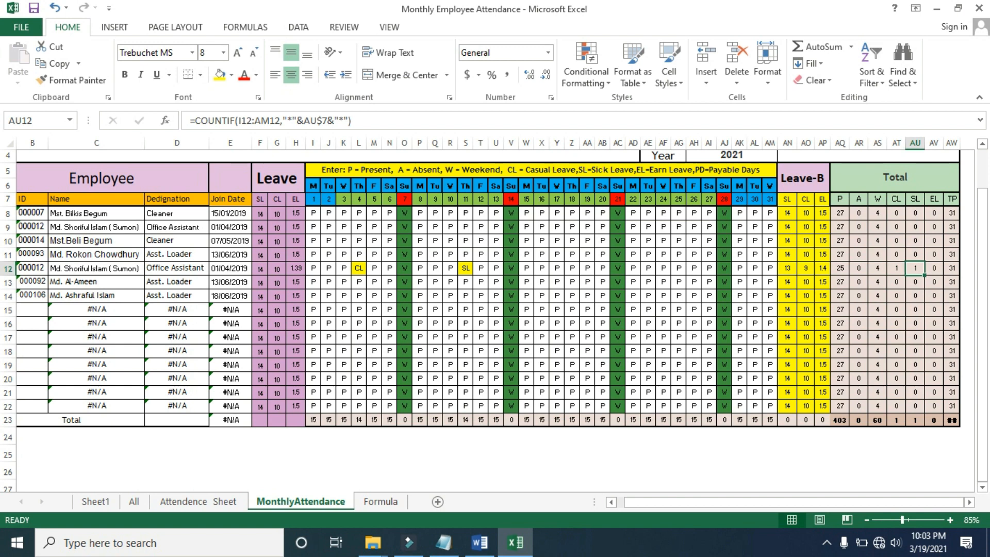
left_click(877, 268)
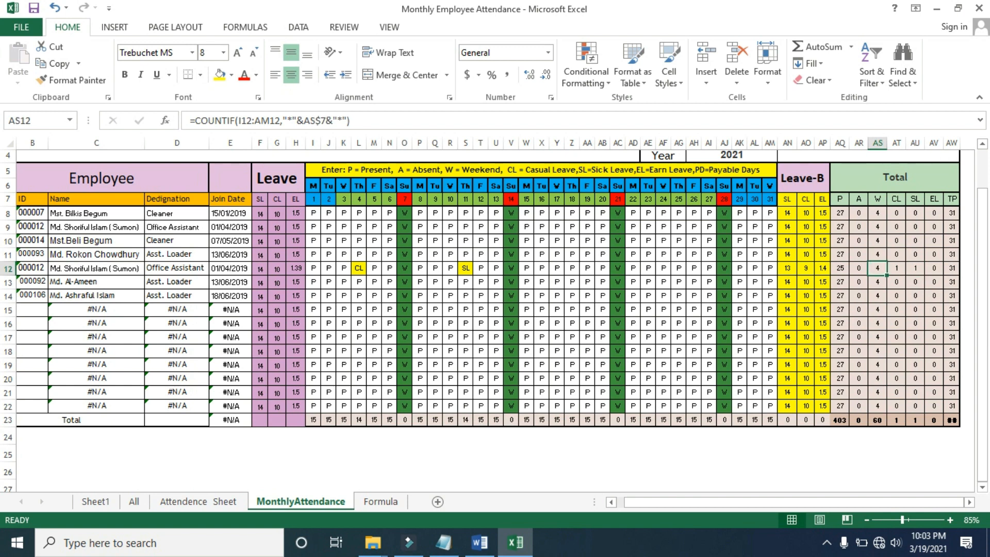
key("Right")
key("Right")
left_click(951, 268)
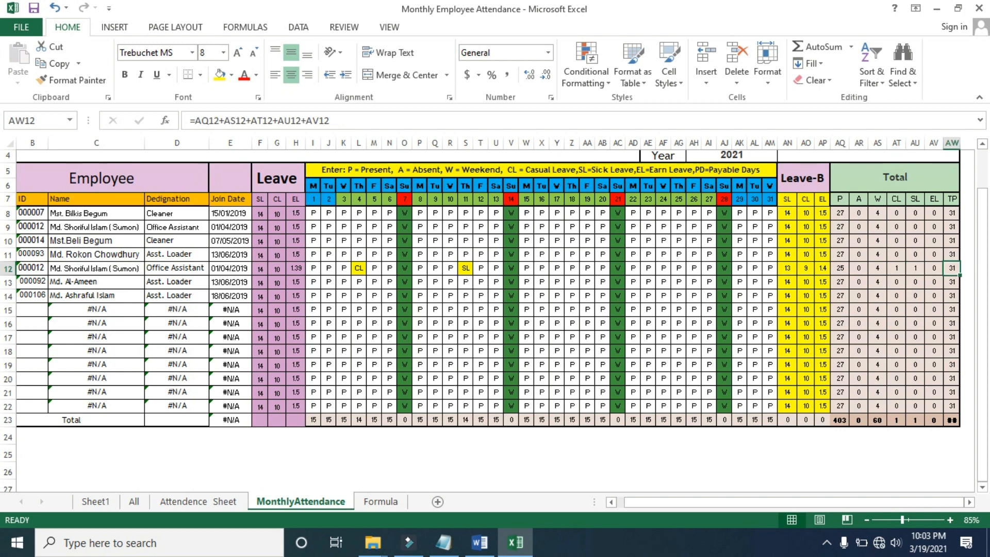
left_click(839, 268)
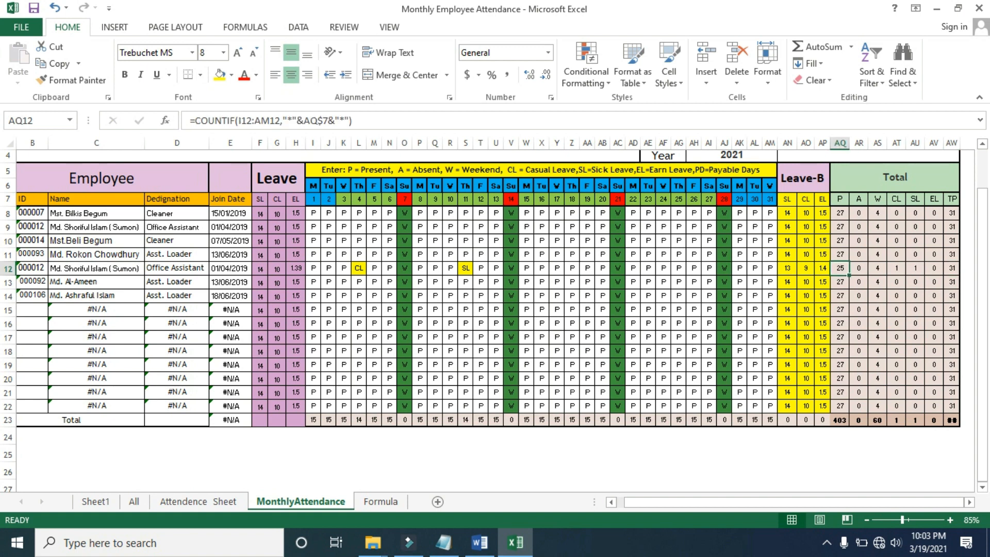
- Enter the ID of the last employee listed on the All sheet in B15 as text, and check the name lookup formula in C15
scroll(494, 319, "up", 1)
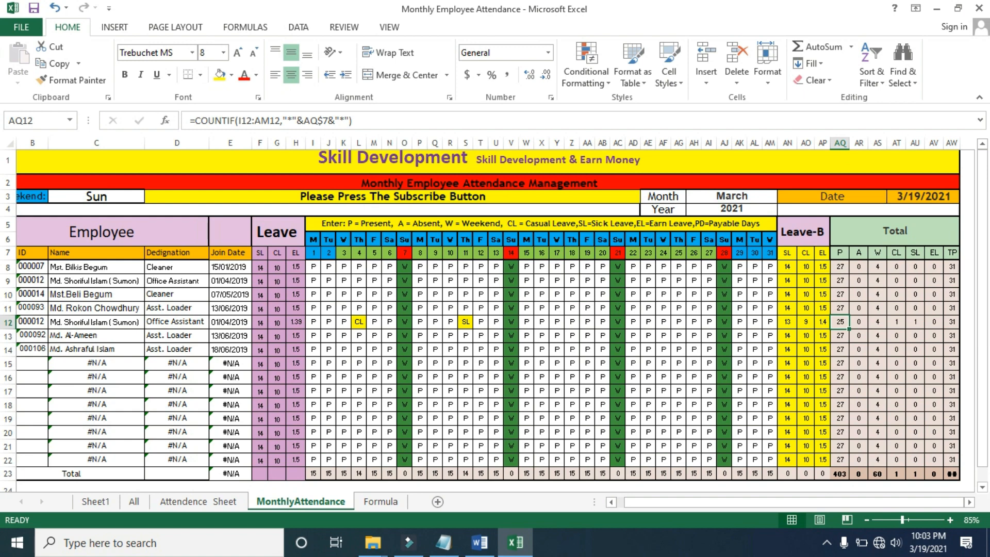
left_click(32, 363)
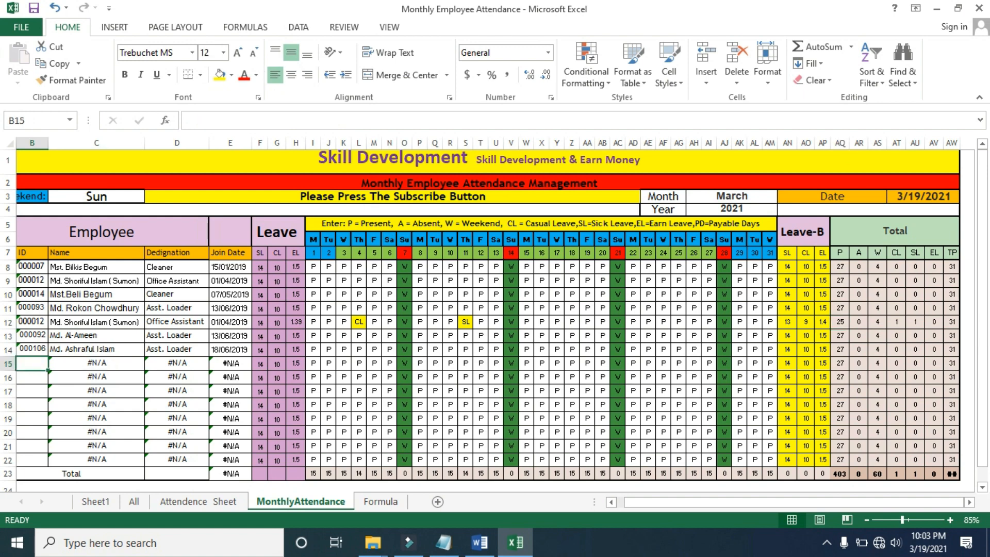
left_click(134, 501)
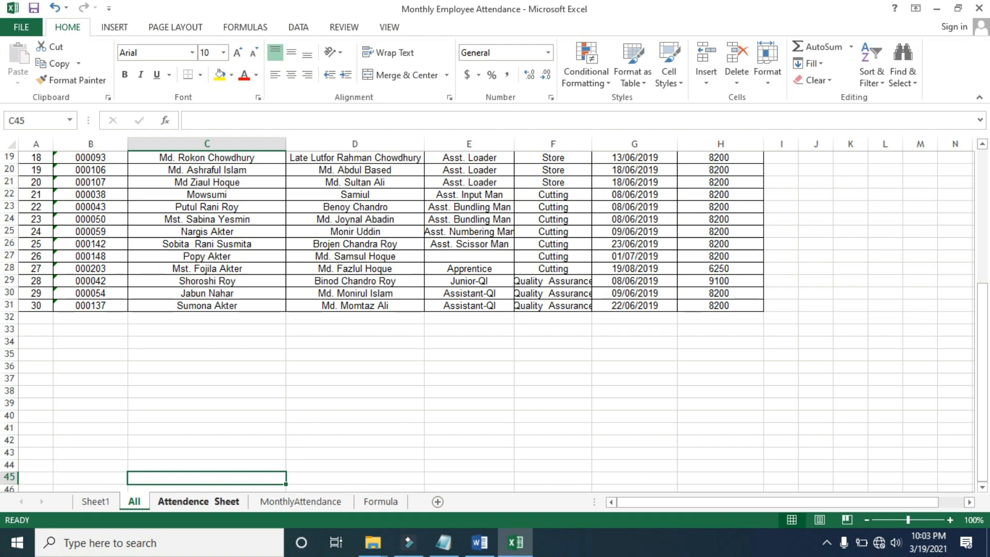
left_click(301, 501)
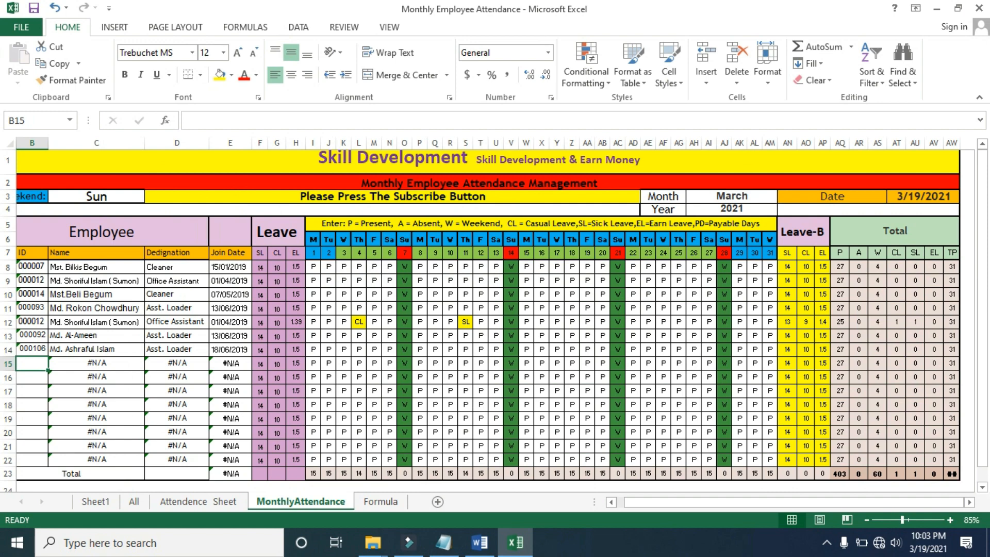
type(",")
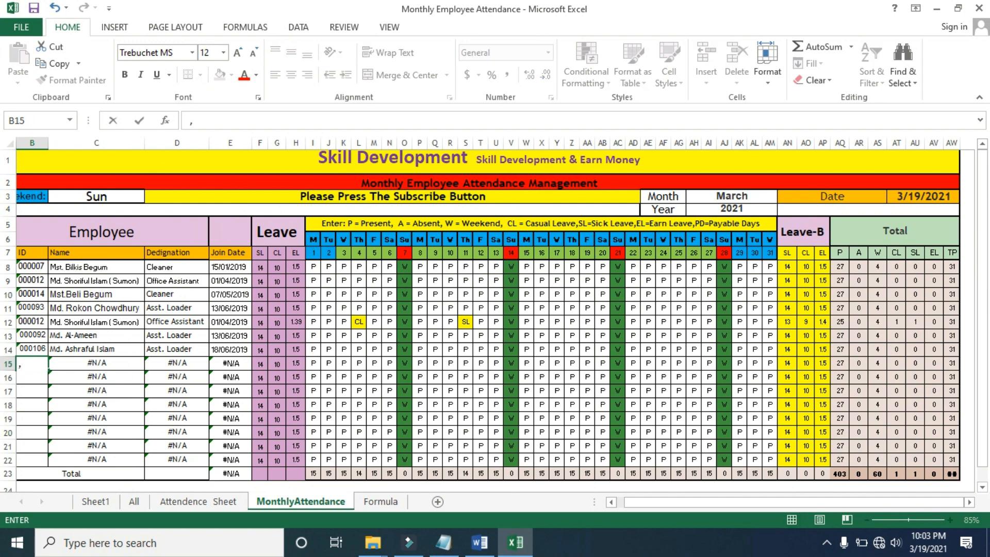
key("BackSpace")
type("'000137")
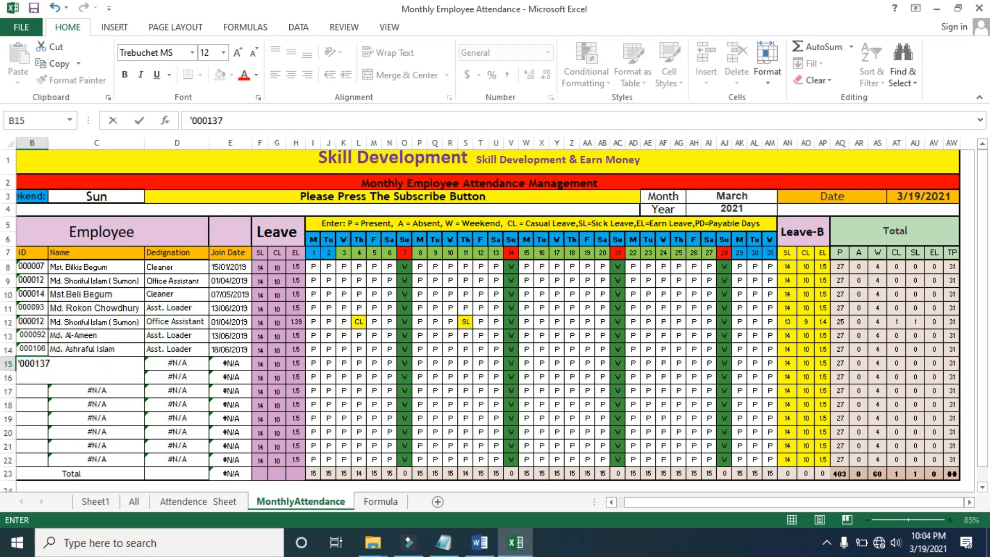
key("Return")
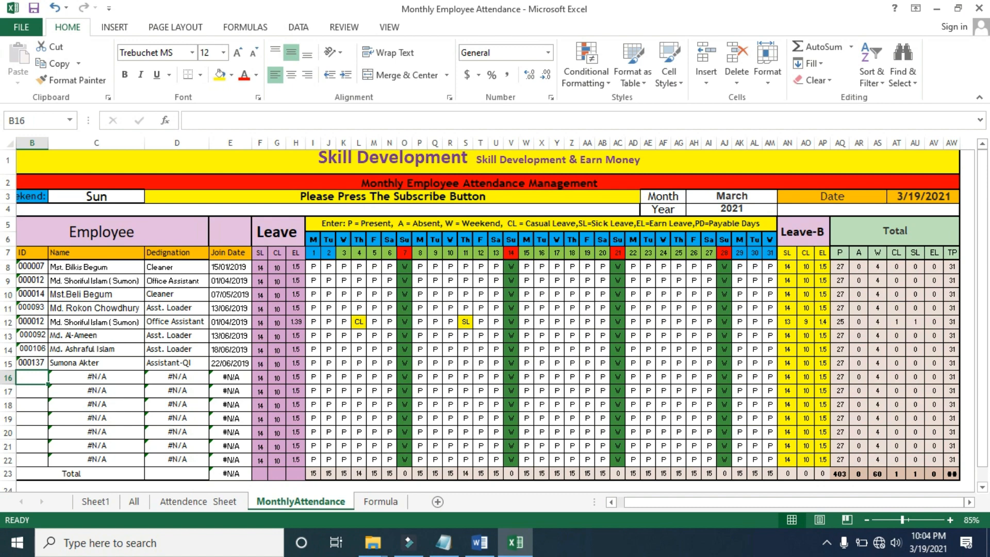
left_click(32, 362)
left_click(97, 362)
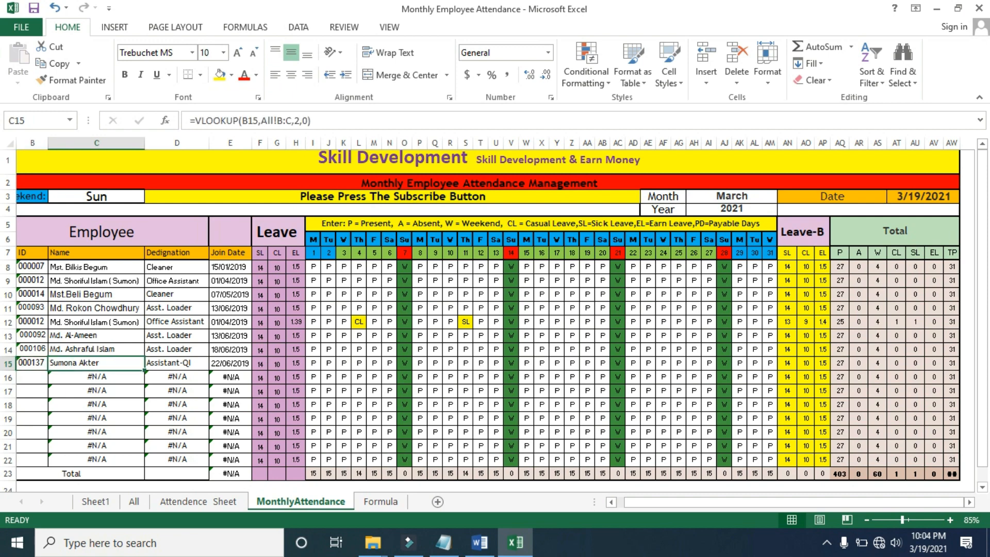
- Clear the employee IDs, names, designations and join dates from B8:E23, including the Total row label
scroll(495, 314, "down", 1)
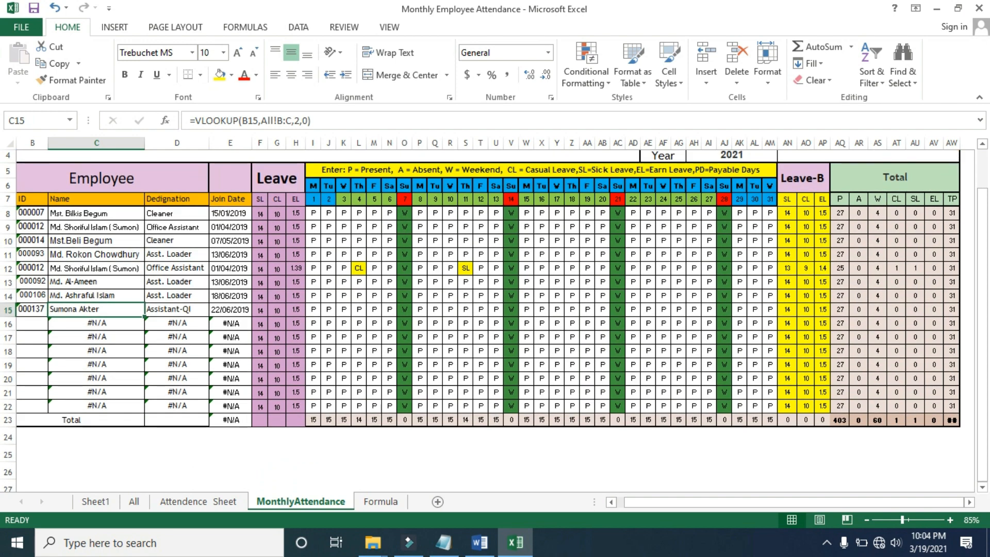
left_click_drag(31, 213, 231, 378)
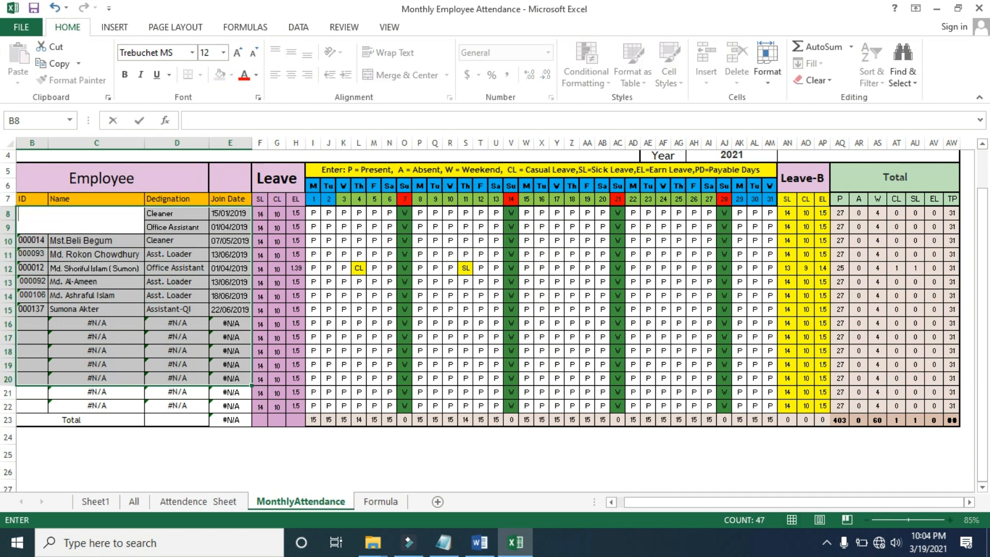
left_click(177, 308)
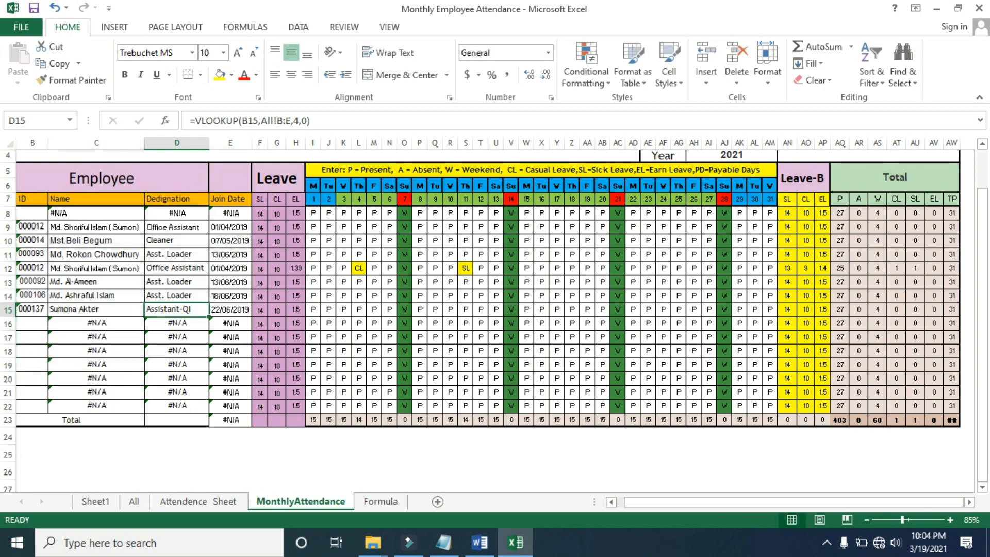
left_click_drag(32, 212, 230, 420)
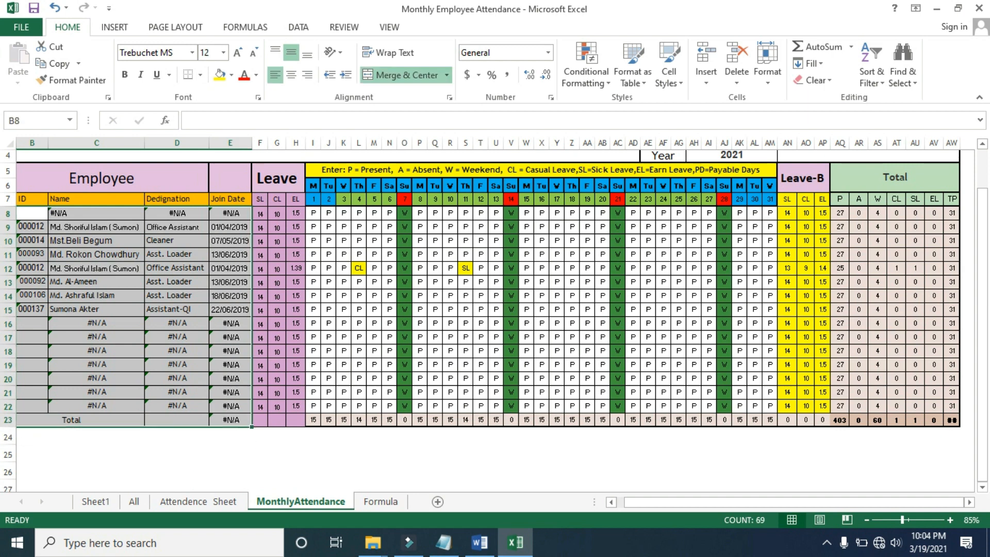
key("Delete")
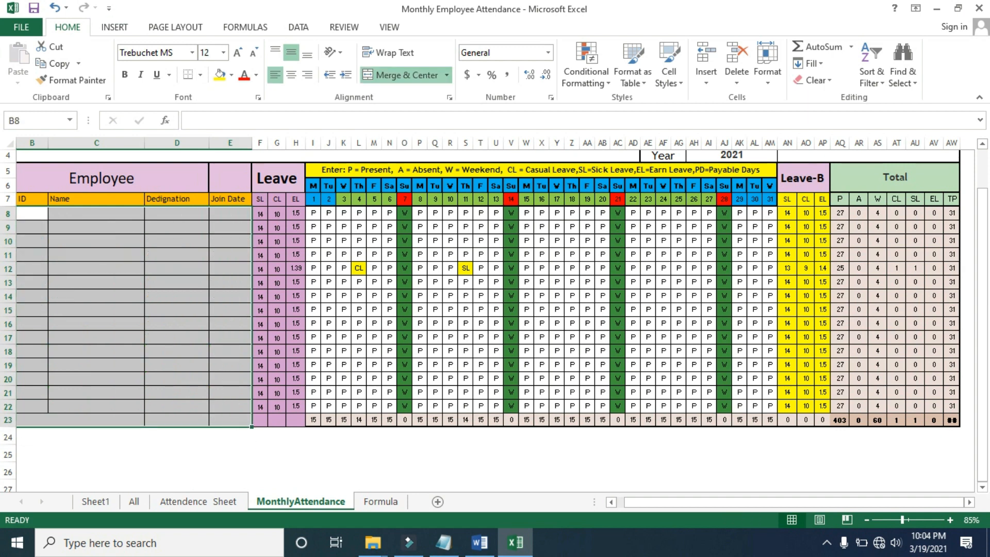
- Enter a VLOOKUP in C8 that looks up B8 in All!B:C, with column index 2 and range lookup 0
left_click(96, 213)
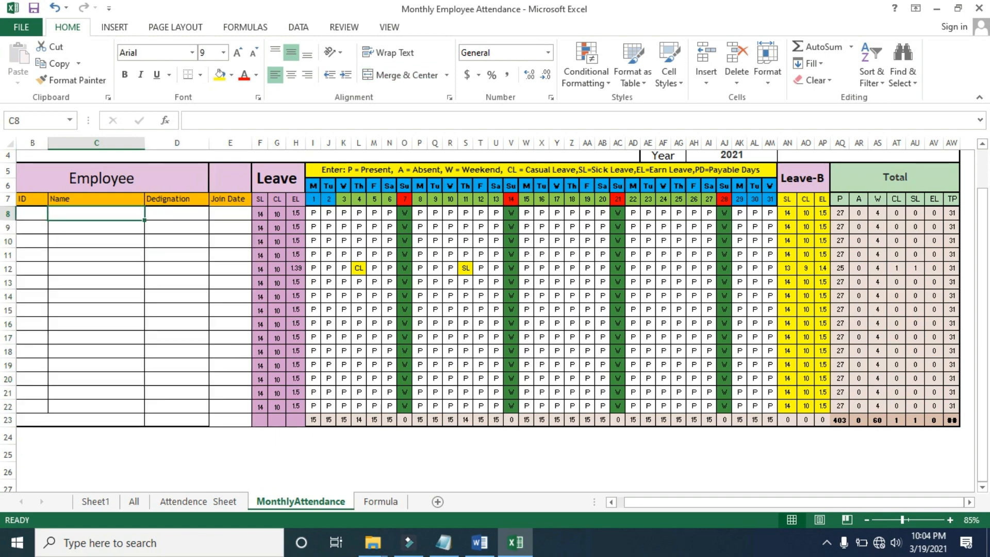
type("=")
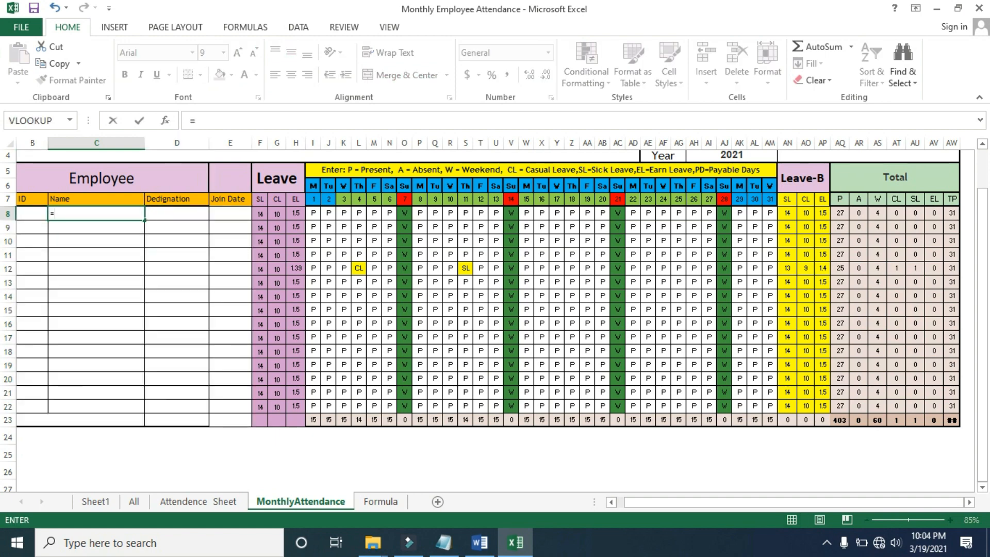
left_click(30, 120)
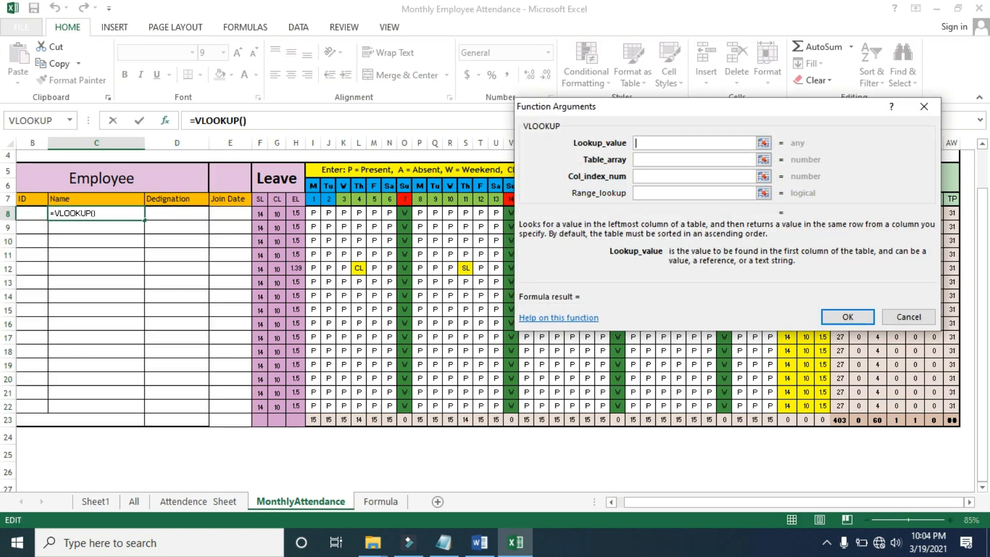
left_click(31, 213)
key("Tab")
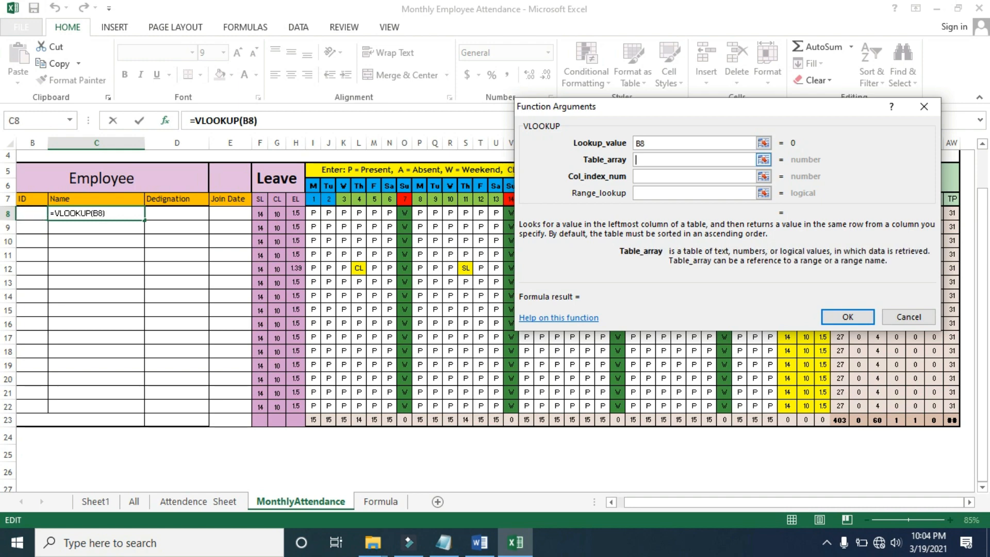
left_click(134, 501)
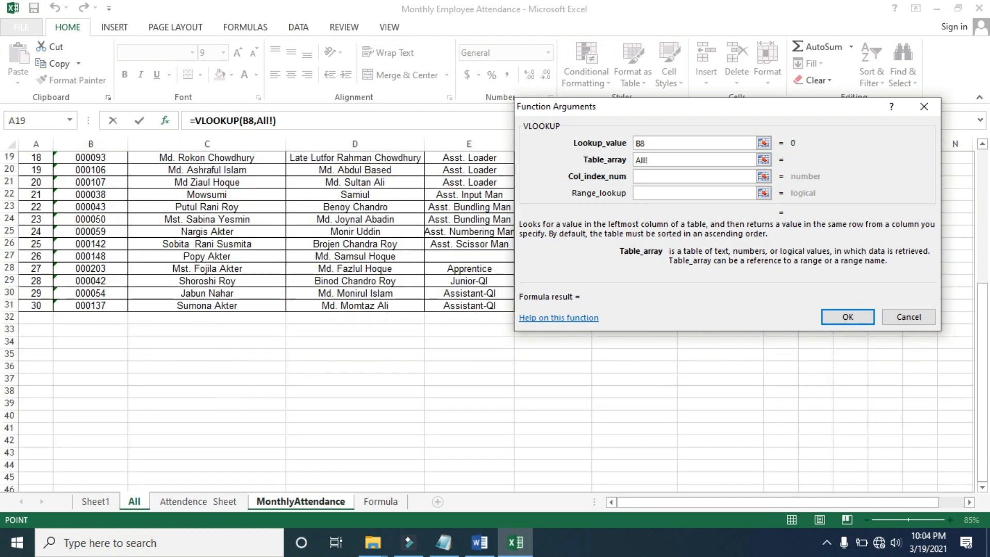
left_click_drag(91, 144, 207, 144)
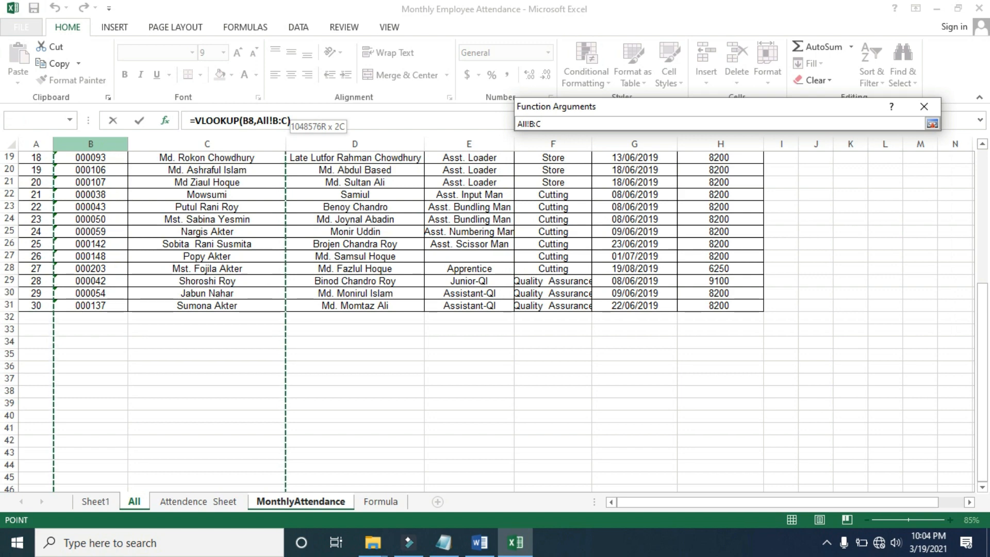
key("Tab")
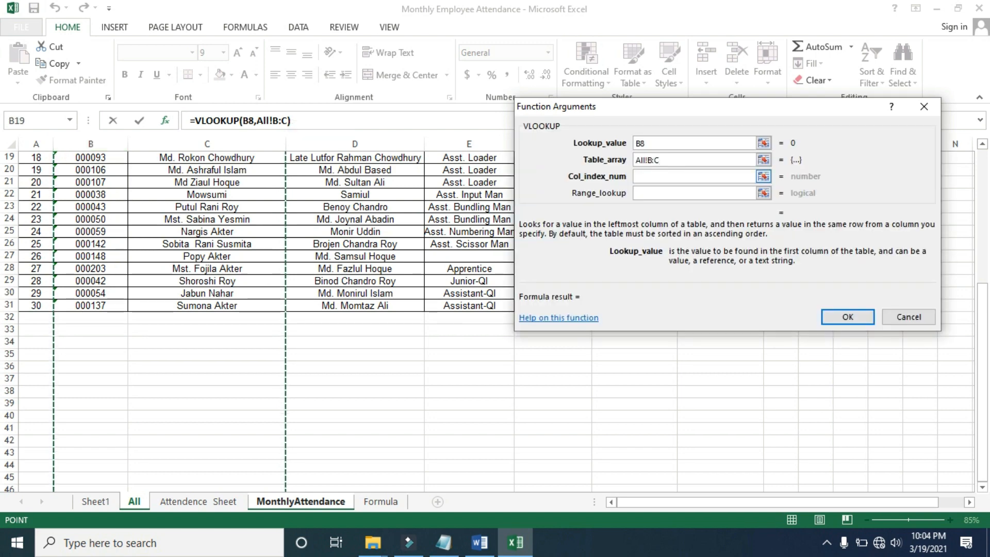
type("2")
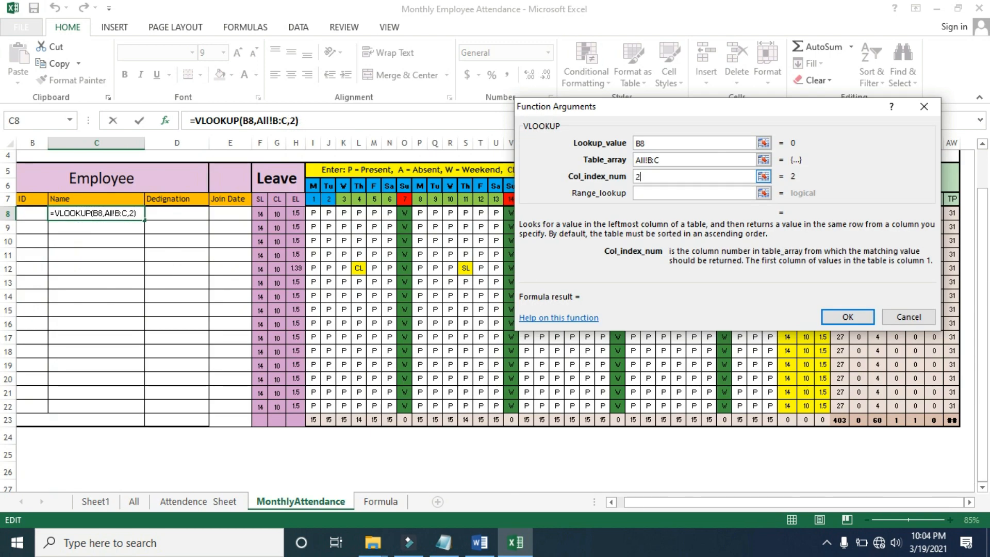
key("Tab")
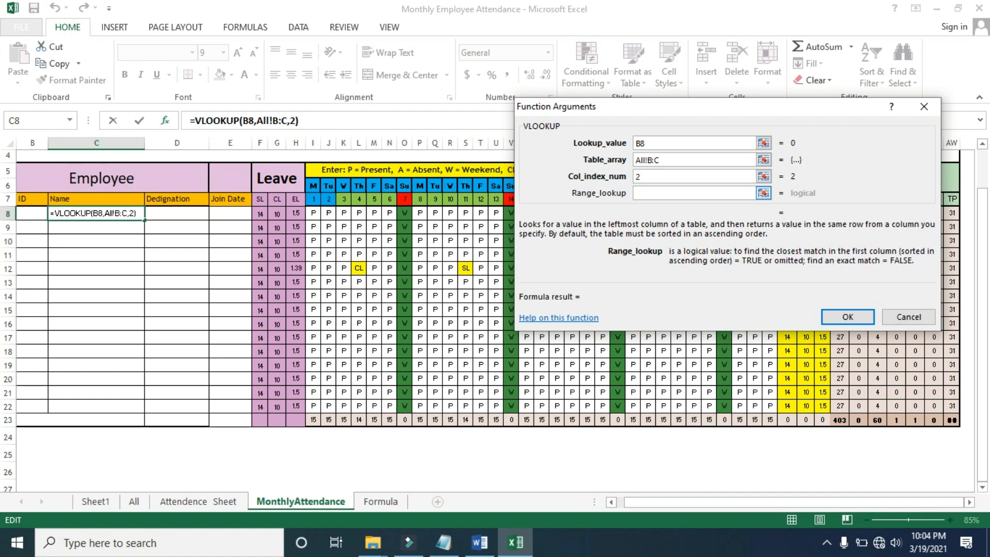
type("0")
key("Return")
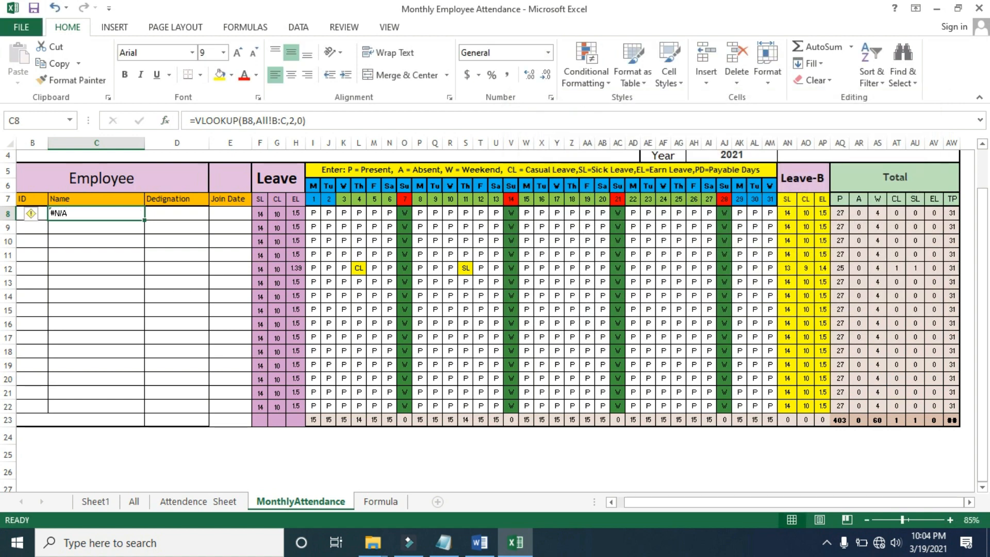
key("Down")
key("Down")
- Copy the employee ID from B25 on the All sheet into B8 of MonthlyAttendance, and check the name lookup in C8
left_click(32, 214)
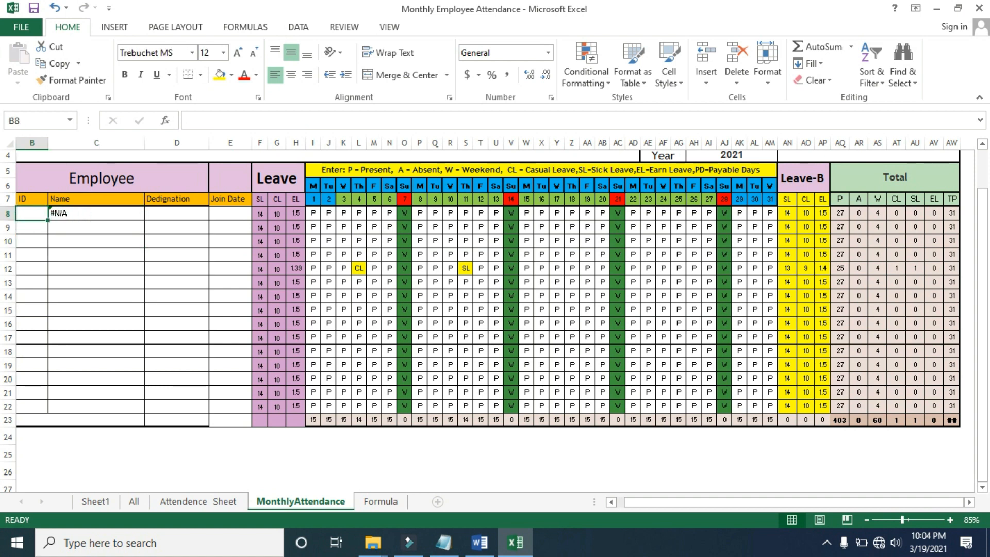
left_click(134, 501)
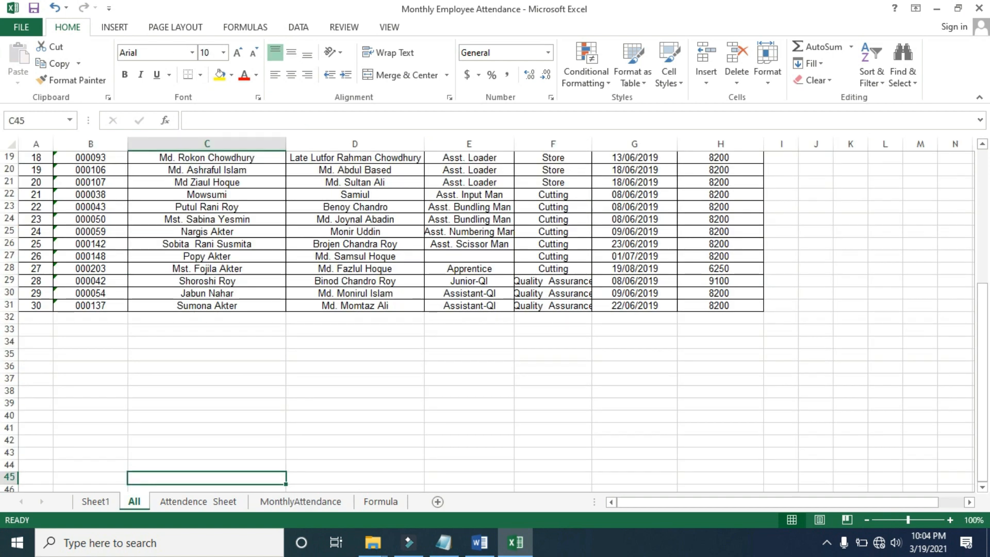
right_click(99, 229)
left_click(133, 256)
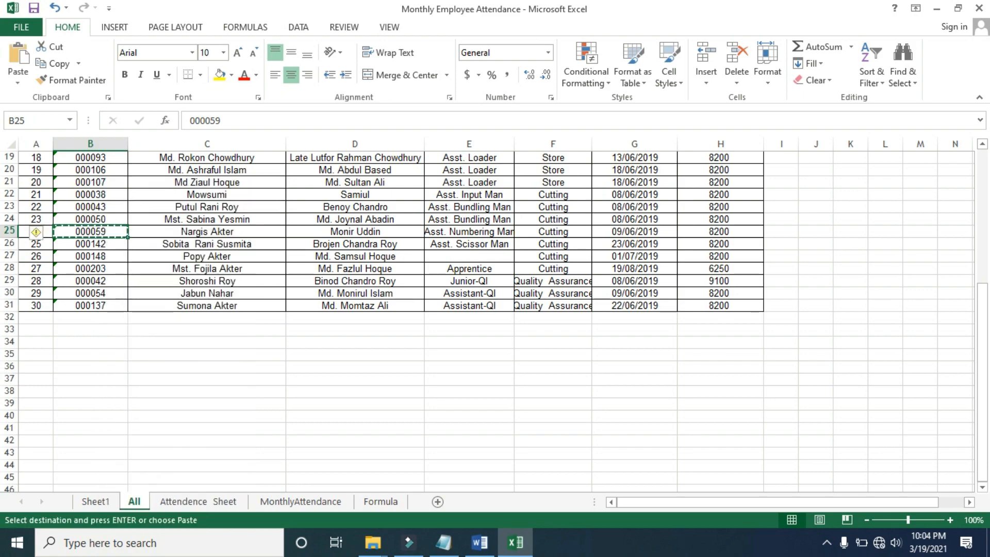
key("ctrl+Page_Down")
key("ctrl+Page_Down")
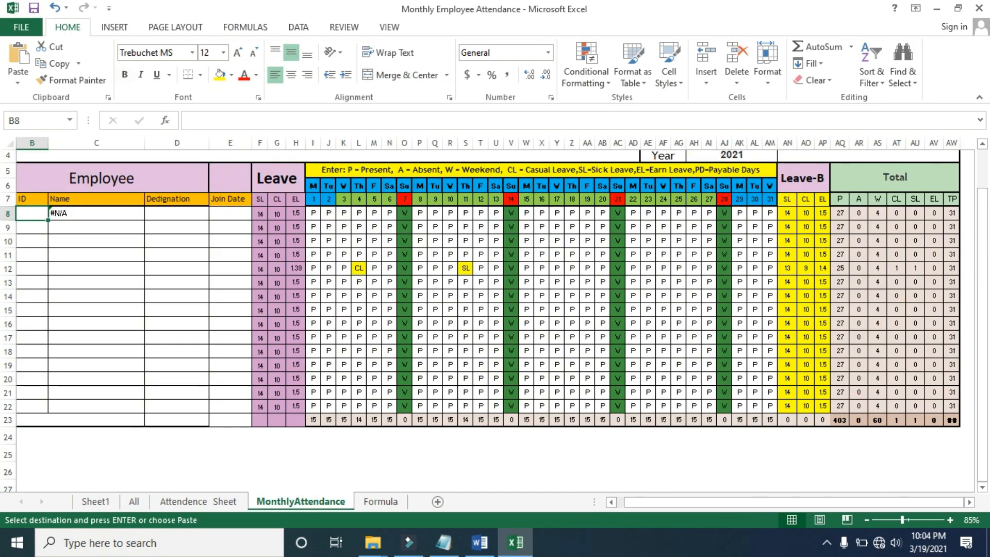
right_click(23, 211)
left_click(61, 273)
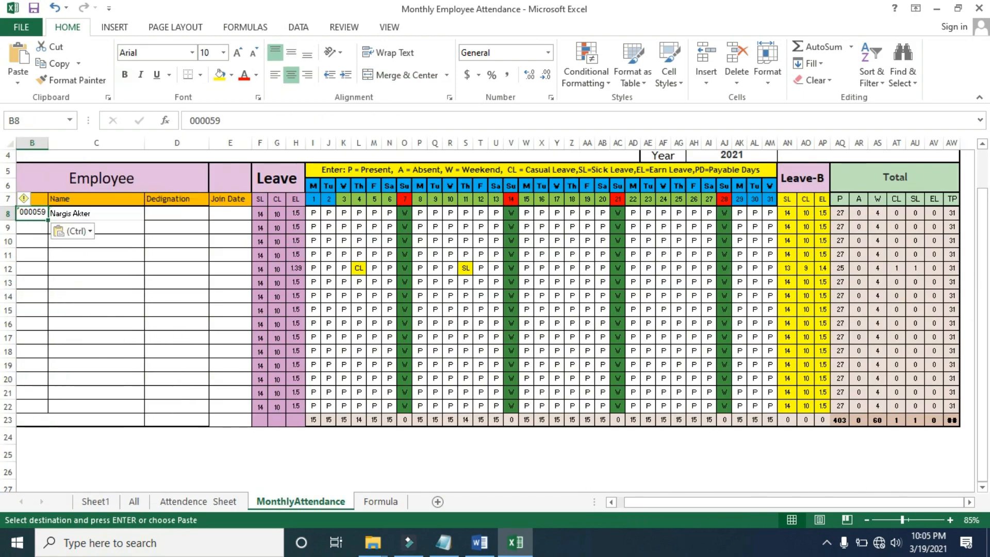
left_click(96, 282)
left_click(97, 213)
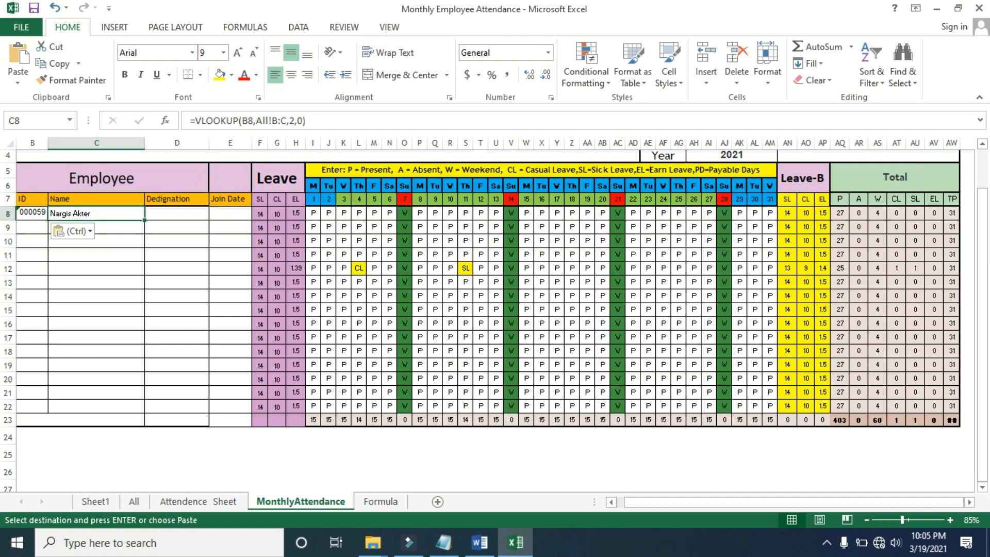
left_click(177, 213)
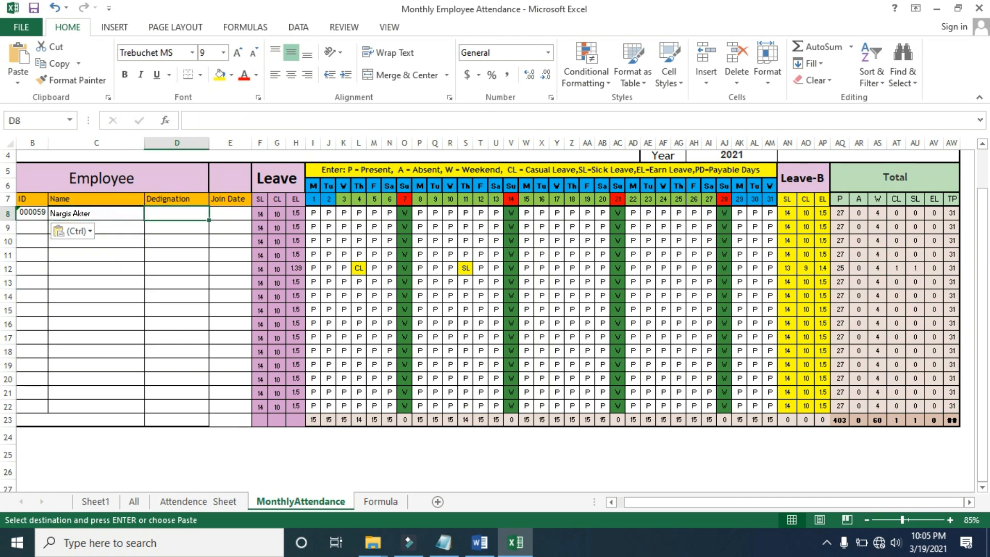
- Enter a VLOOKUP in D8 that looks up B8 in All!B:E, with column index 4 and range lookup 0
type("=")
left_click(31, 121)
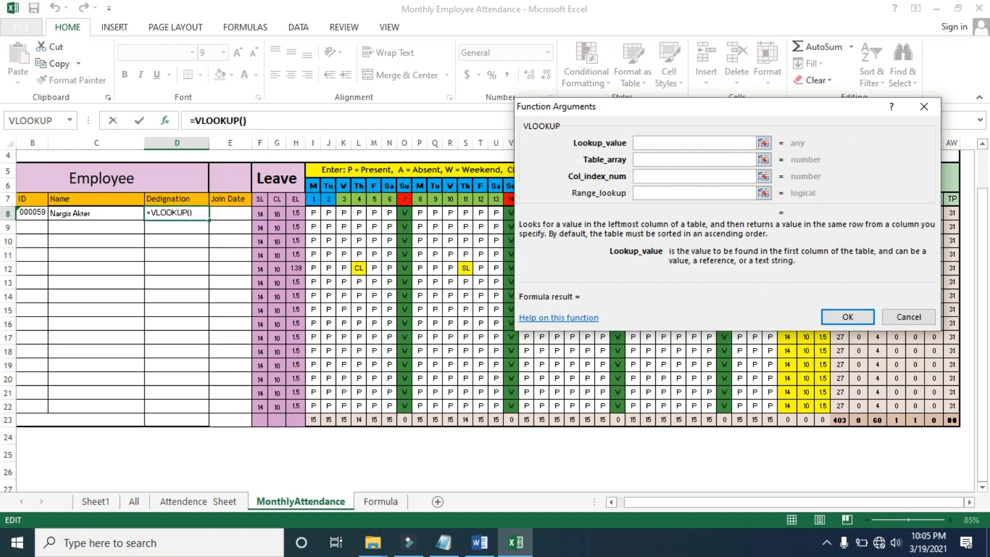
left_click(32, 213)
key("Tab")
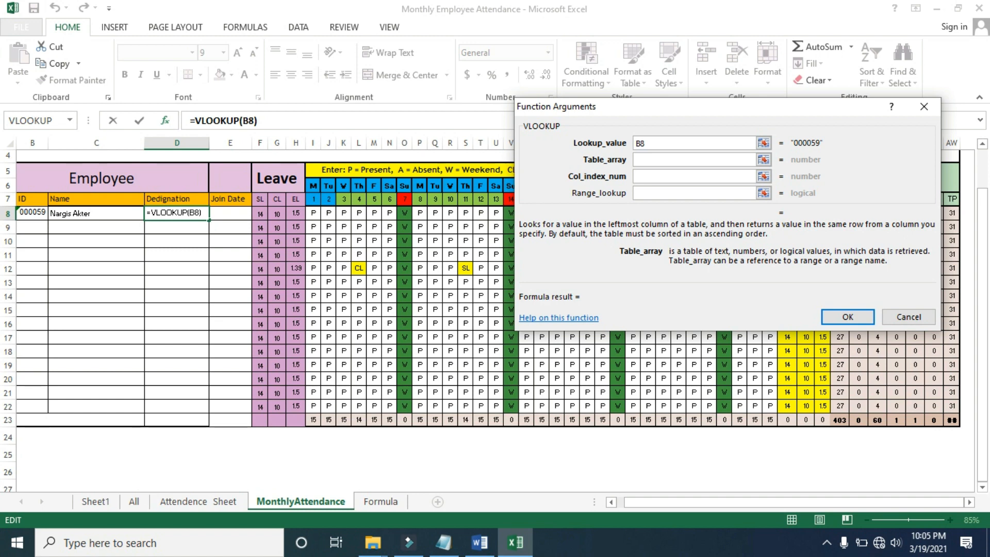
left_click(134, 501)
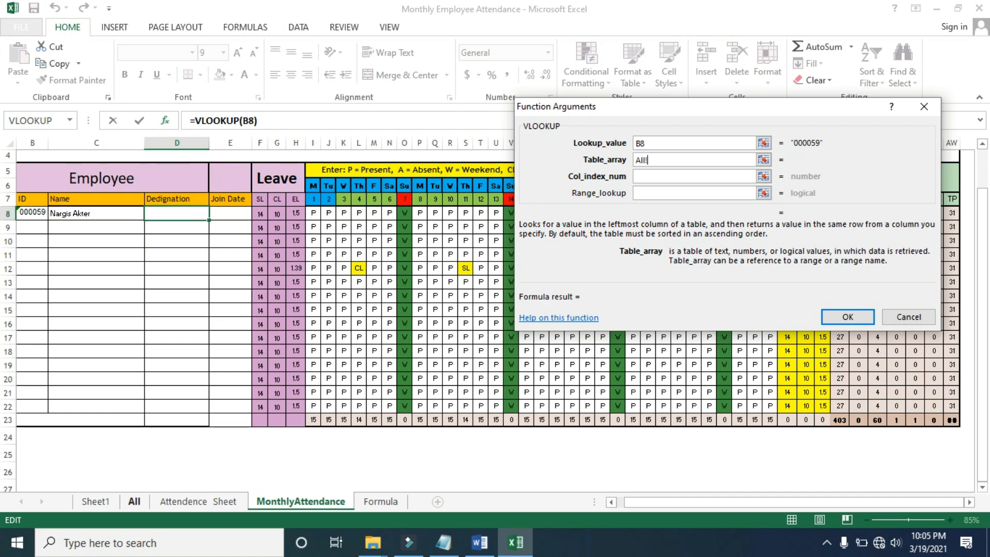
left_click_drag(90, 143, 469, 143)
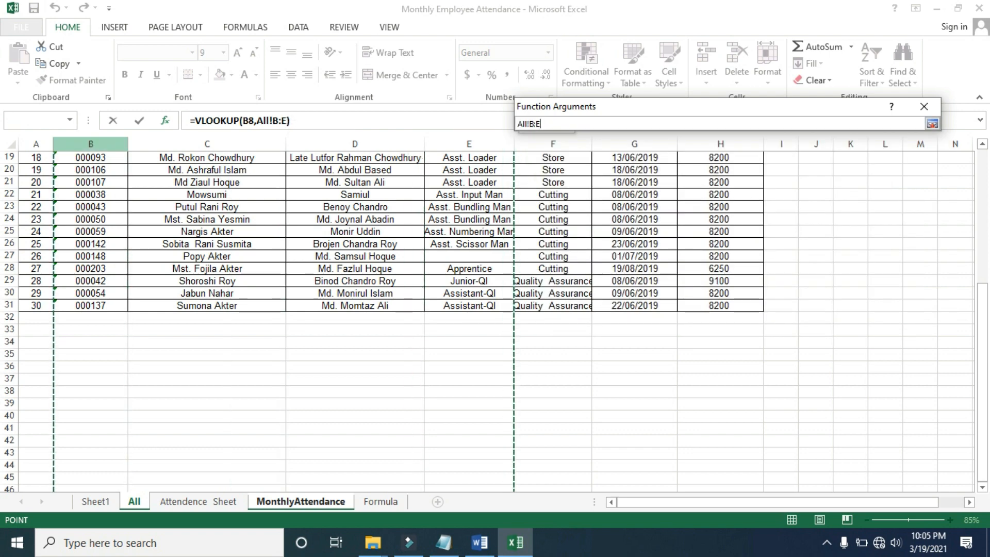
left_click_drag(469, 143, 469, 144)
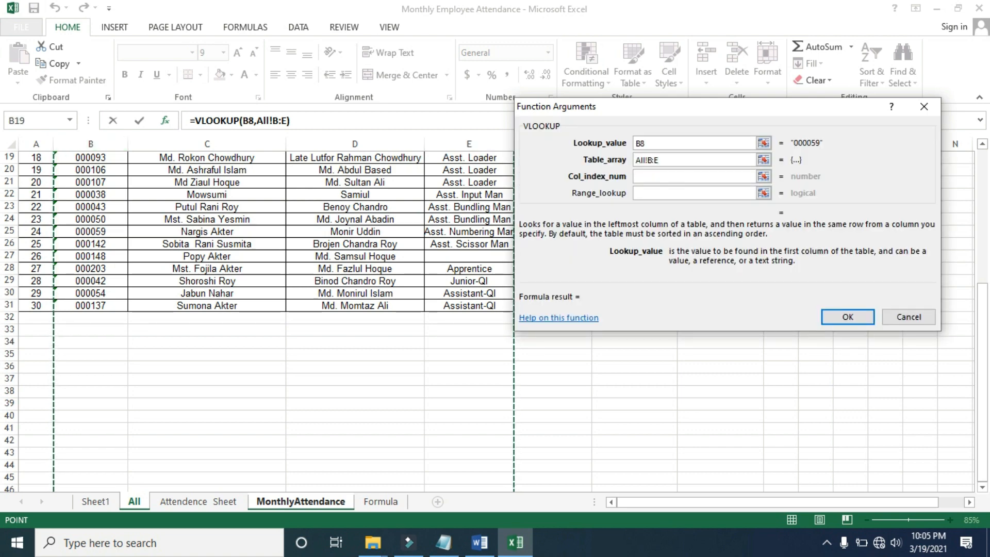
key("Tab")
type("4")
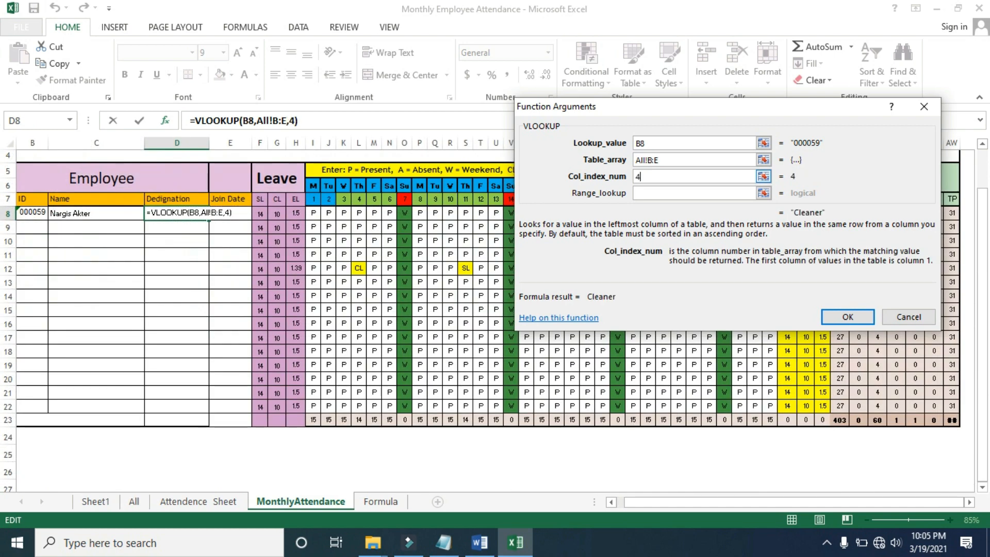
key("Tab")
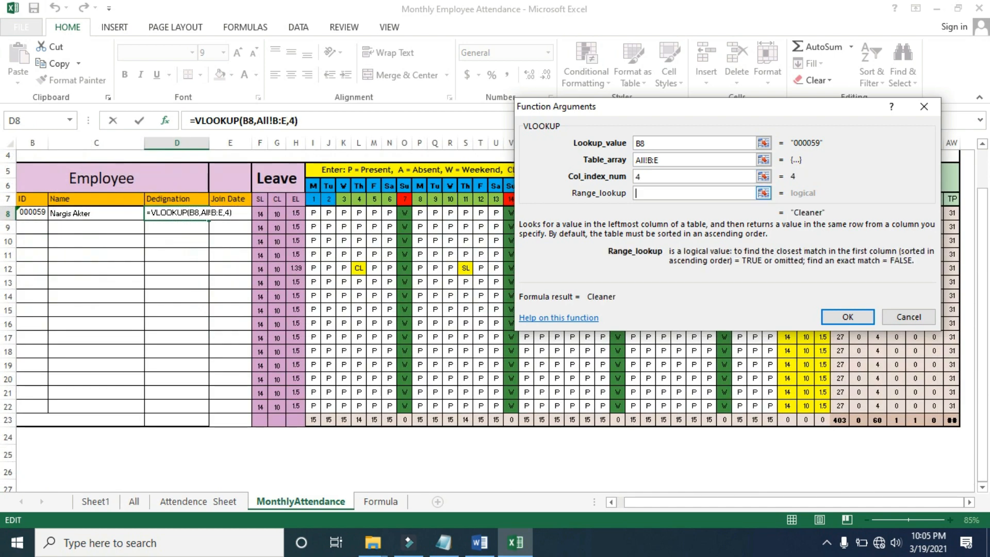
type("0")
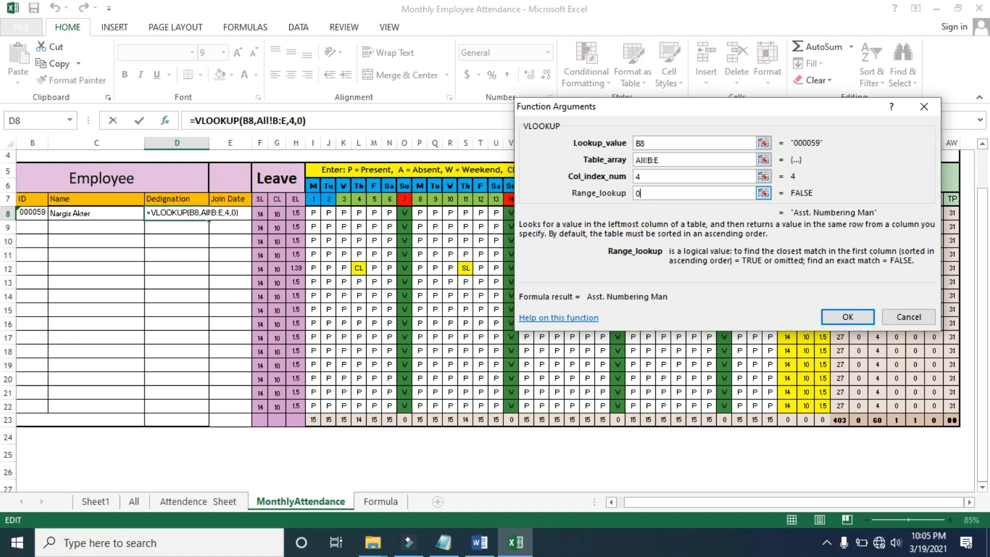
key("Return")
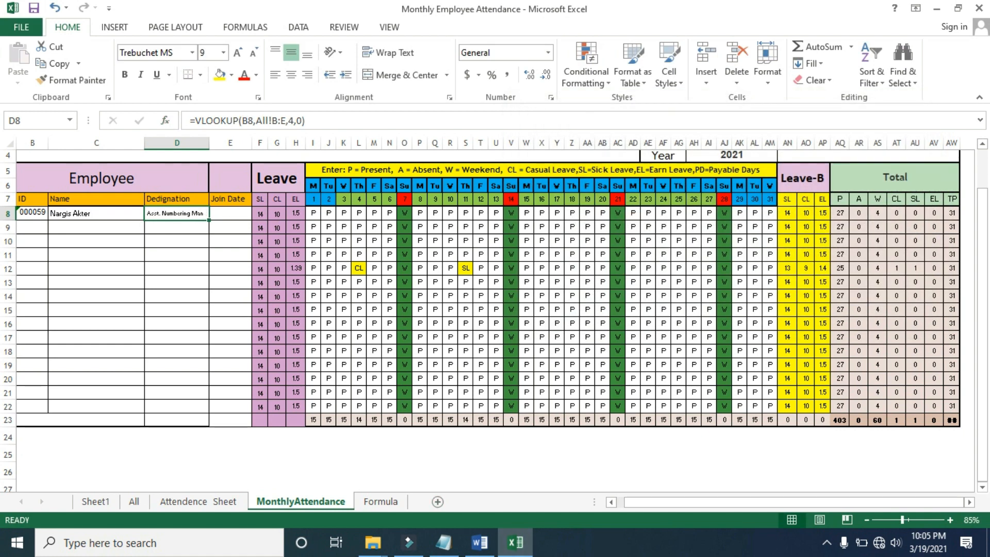
- Enter a VLOOKUP in E8 that looks up B8 in All!B:G, with column index 6 and range lookup 0
left_click(230, 213)
type("=")
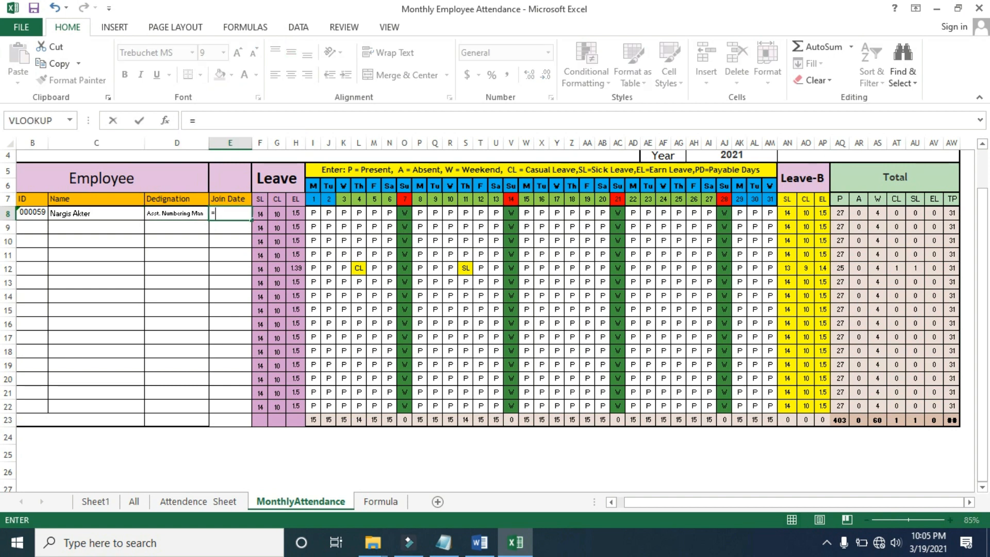
left_click(30, 120)
left_click(32, 212)
key("Tab")
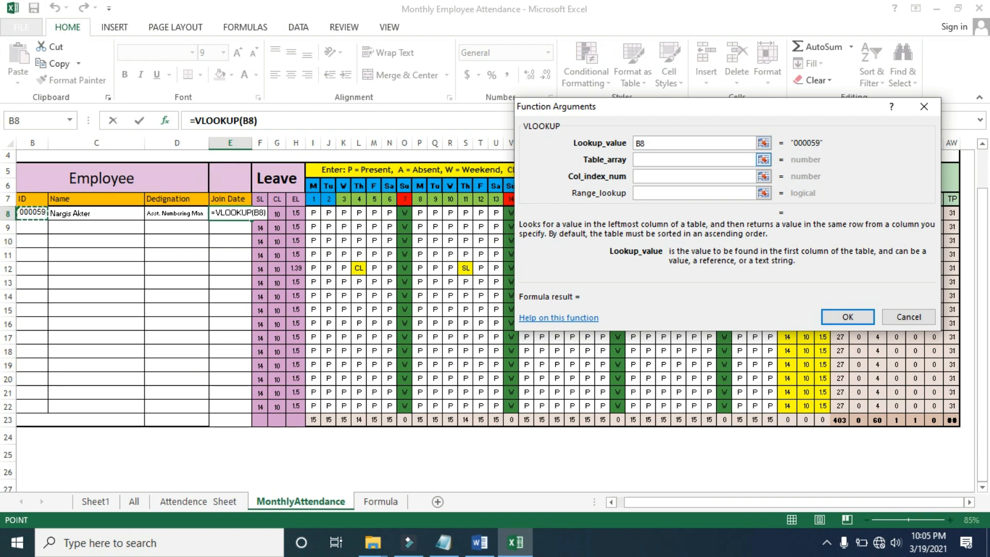
left_click(134, 501)
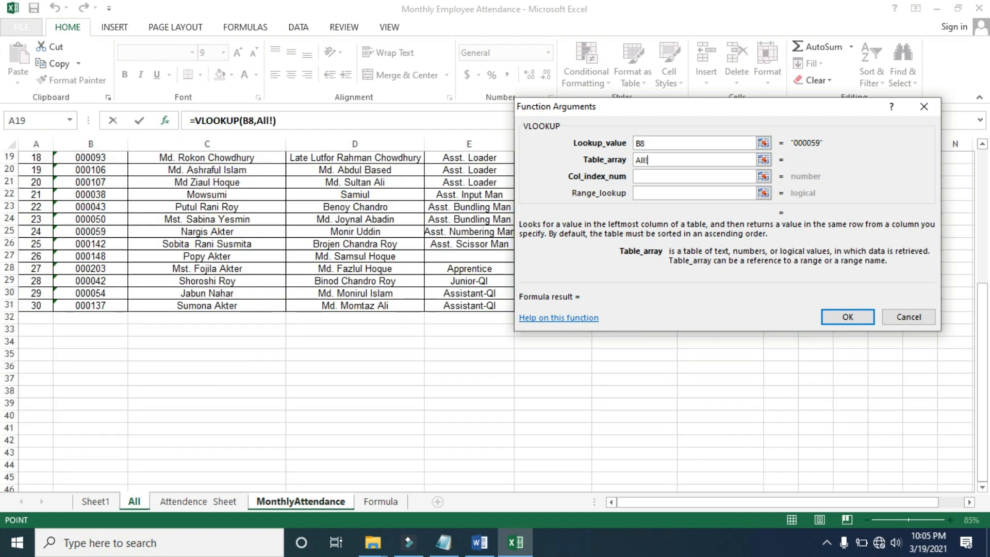
left_click_drag(90, 144, 634, 144)
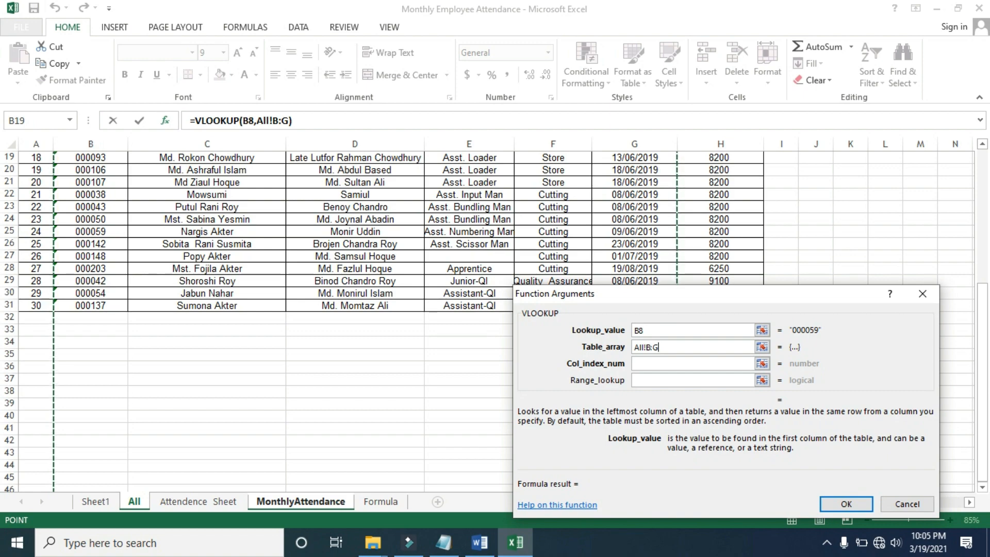
key("Tab")
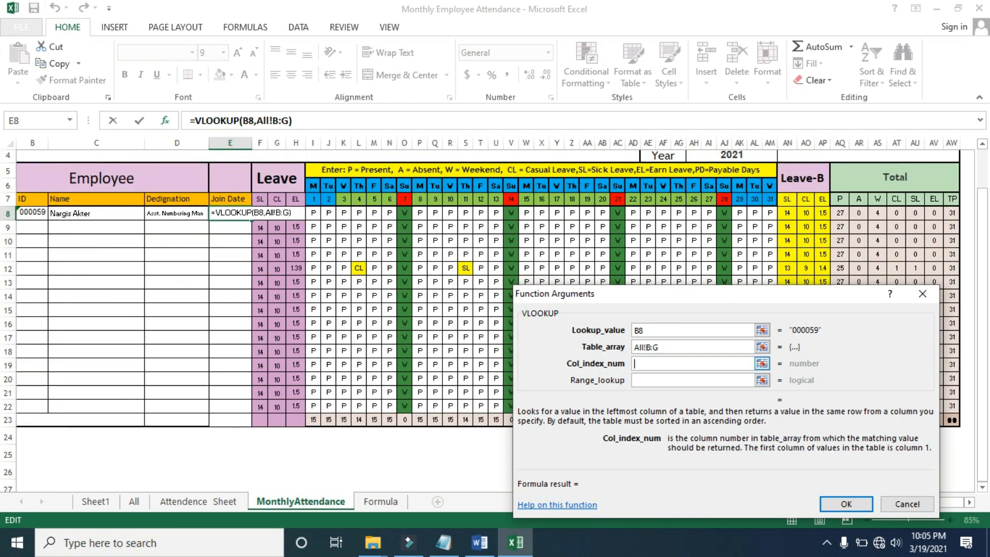
type("6")
key("Tab")
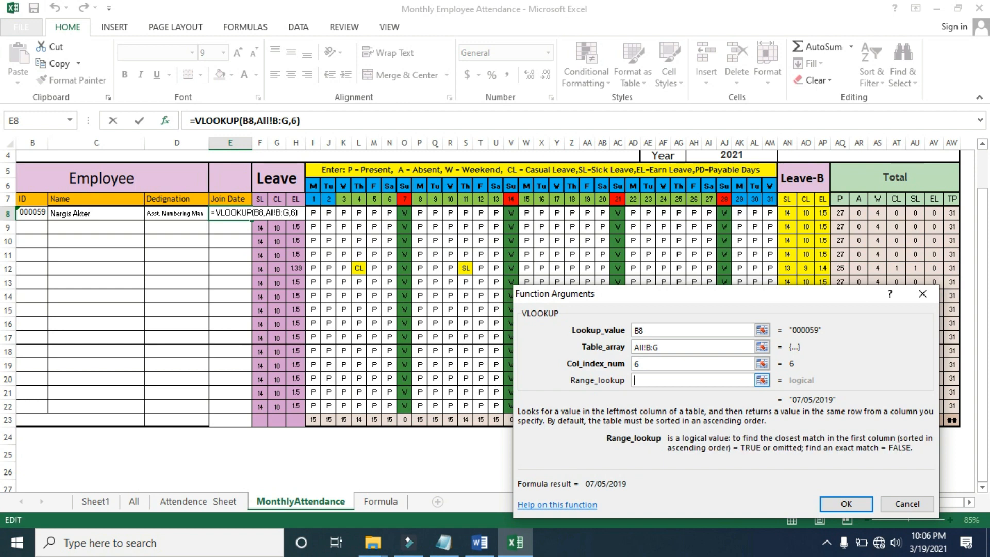
type("0")
left_click(845, 503)
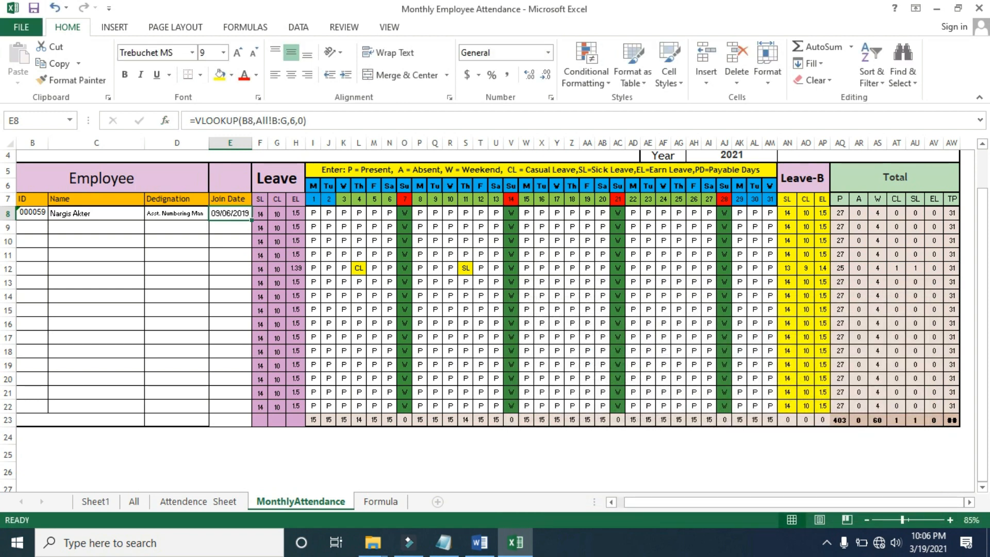
- Fill the name, designation and join date lookup formulas from C8:E8 down to row 22
left_click(32, 213)
left_click(96, 213)
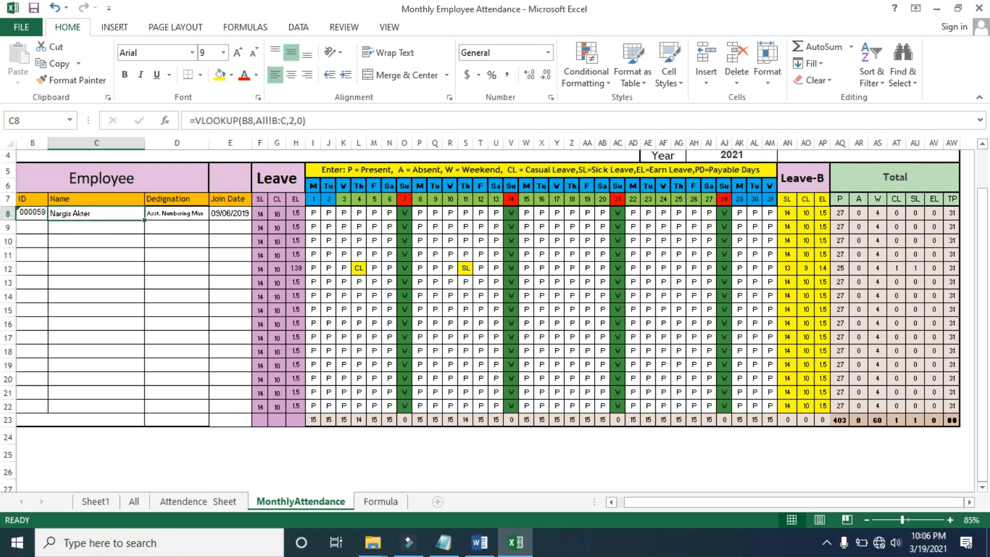
double_click(144, 220)
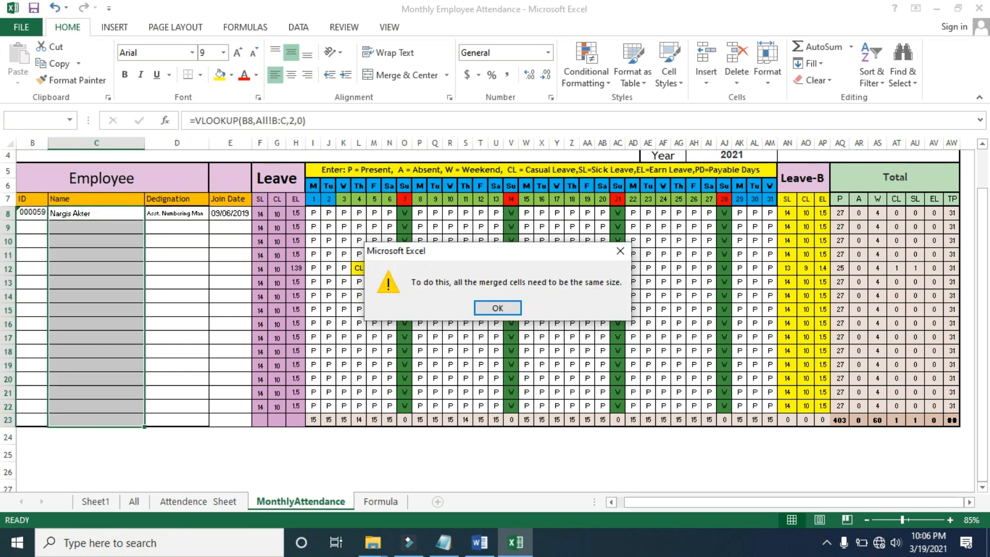
key("Return")
left_click_drag(144, 220, 144, 412)
left_click(177, 213)
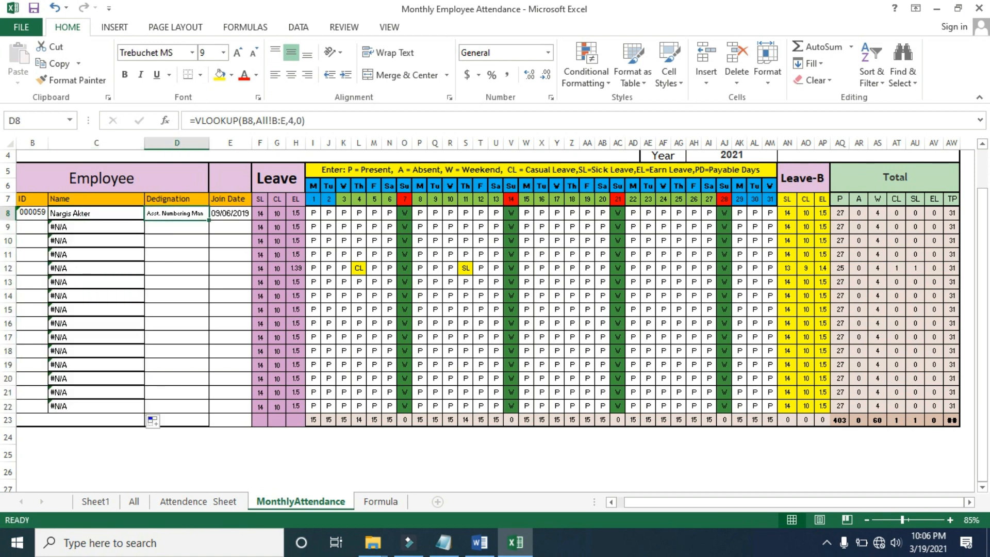
left_click_drag(209, 220, 209, 412)
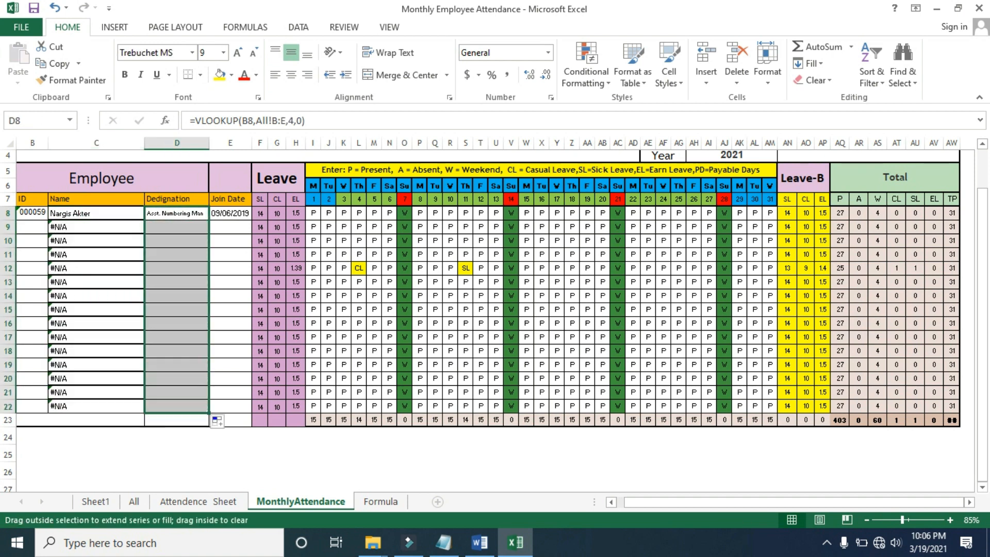
left_click(230, 213)
left_click_drag(251, 220, 251, 412)
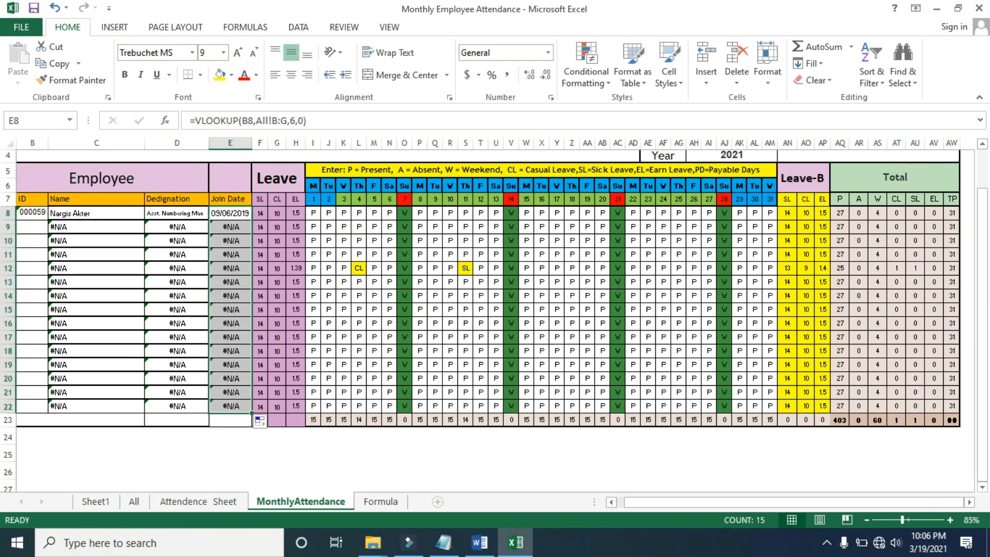
- Enter another employee's ID as text in B9
left_click(31, 227)
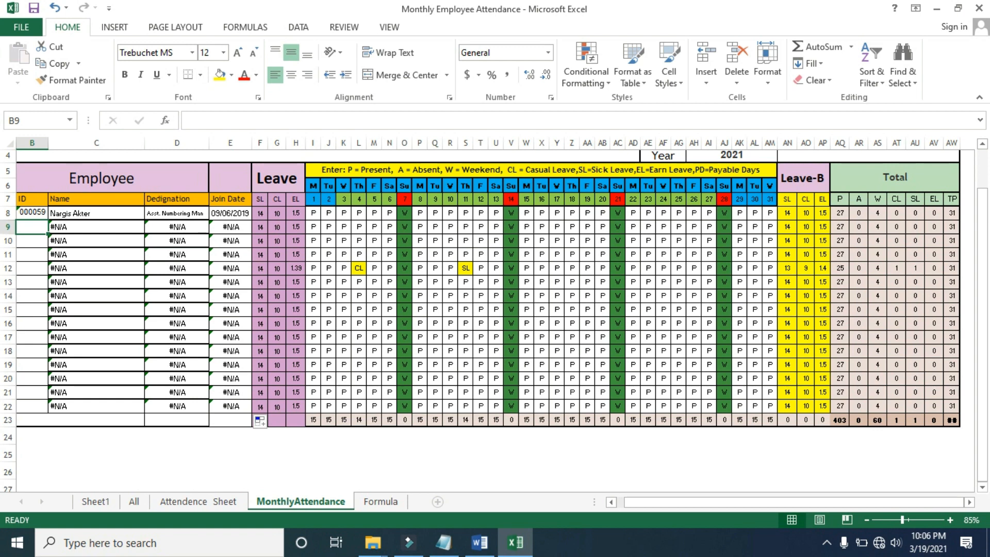
type("'")
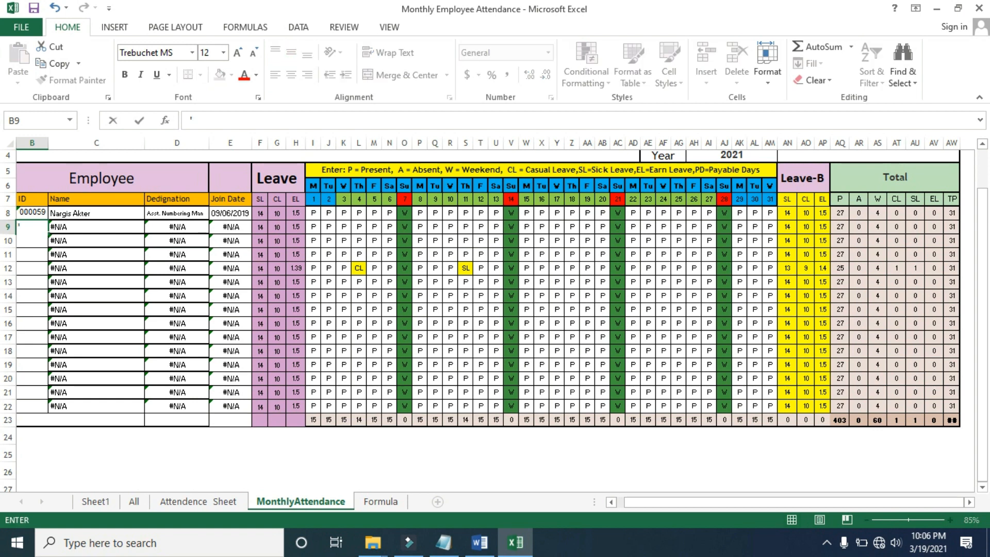
type("000-")
key("BackSpace")
type("012")
key("Return")
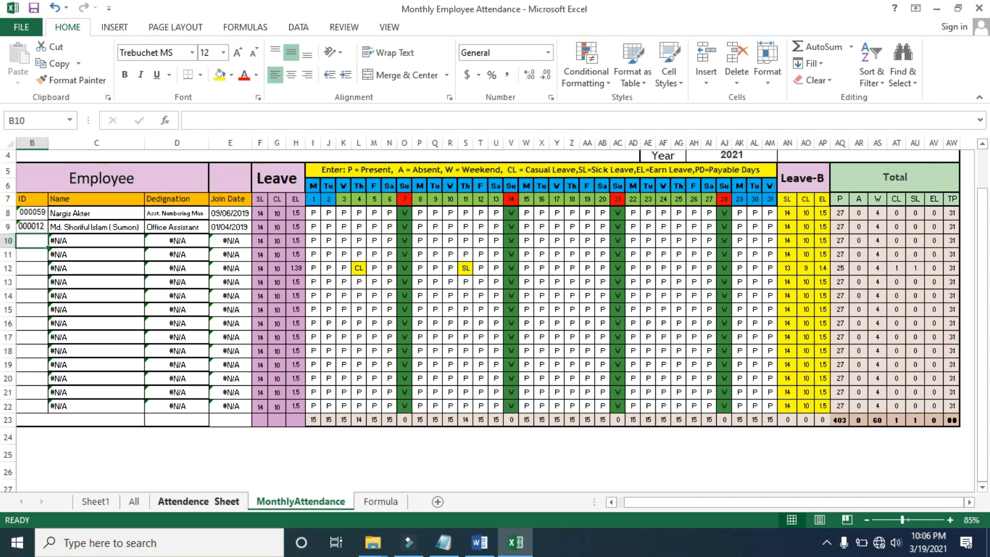
- Examine the formula behind the date in AT3 of the attendance sheet's header
left_click_drag(982, 376, 982, 338)
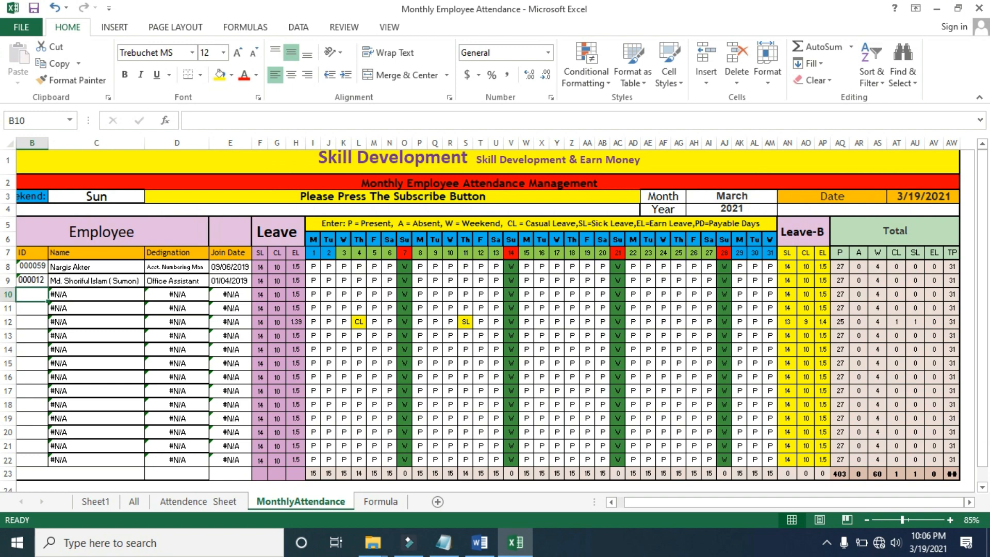
left_click(832, 196)
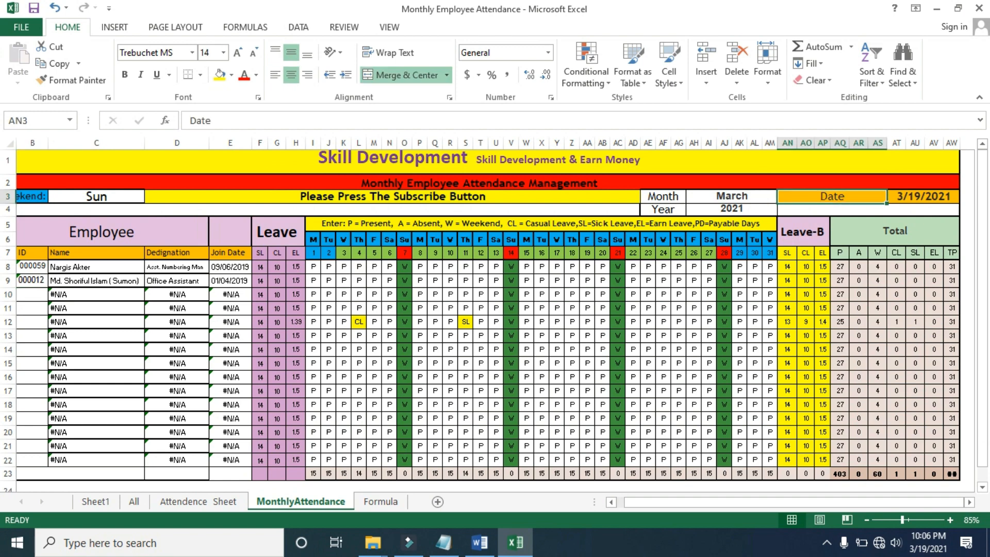
double_click(897, 196)
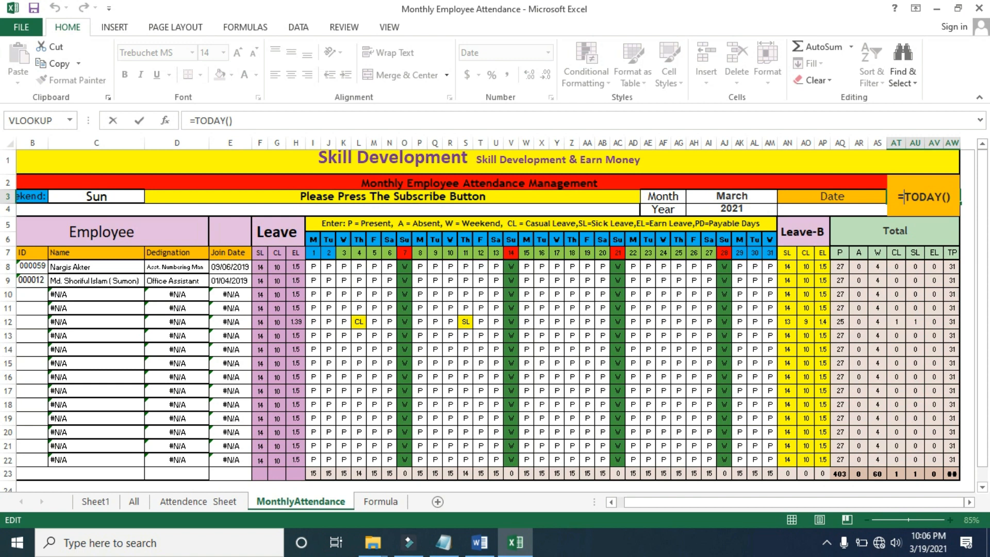
key("Return")
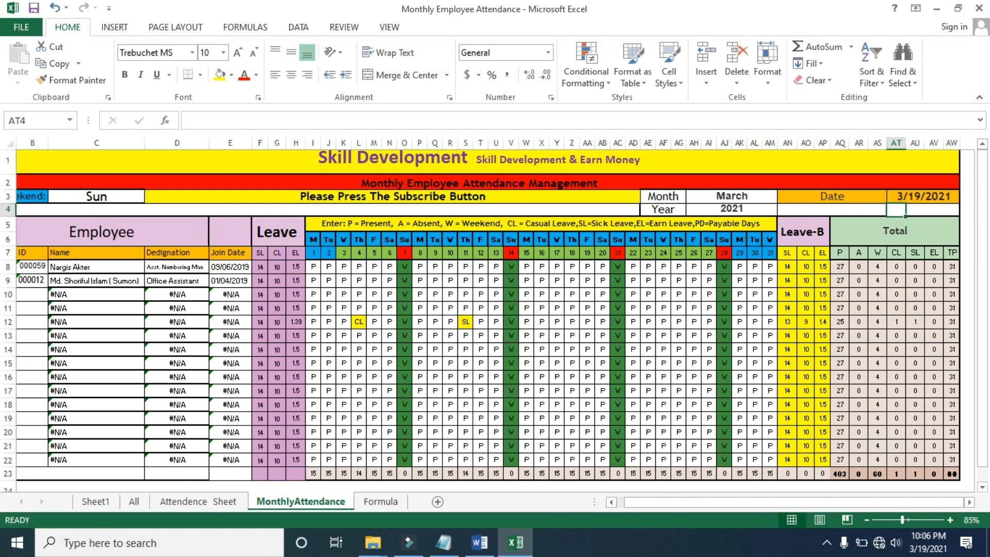
left_click(923, 196)
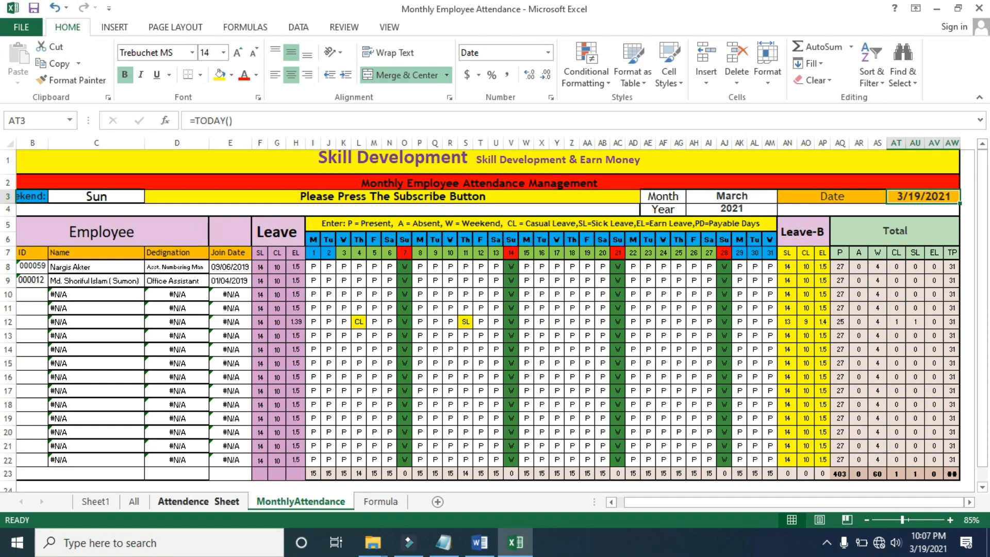
- Review the Attendence Sheet, All and Sheet1 worksheets, and return to MonthlyAttendance
key("ctrl+Page_Up")
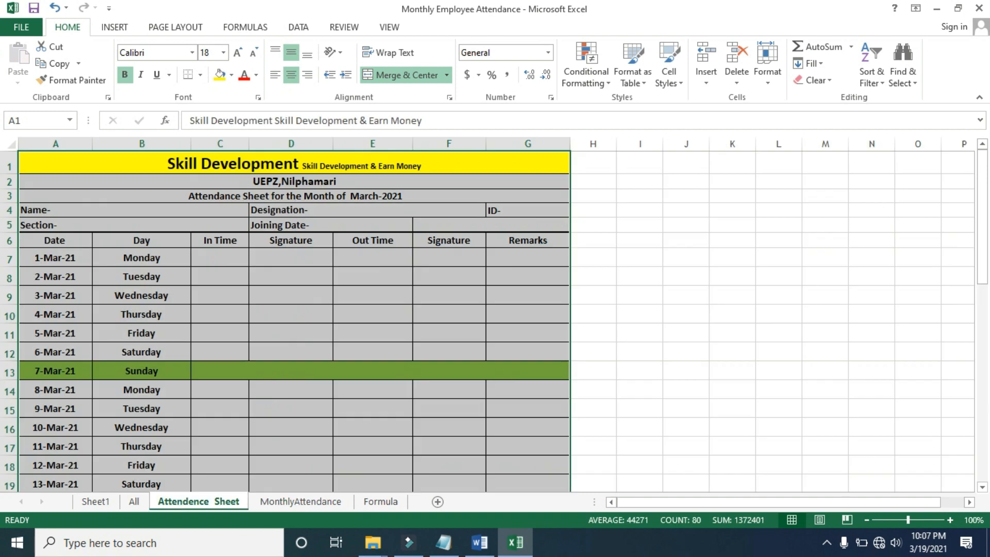
key("ctrl+Page_Up")
key("ctrl+Page_Up")
key("ctrl+Page_Down")
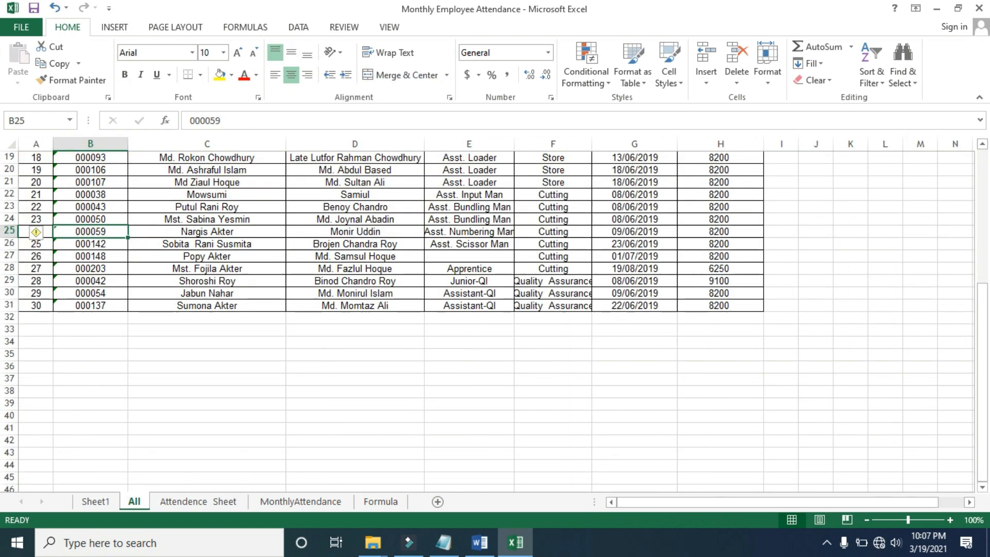
key("ctrl+Page_Up")
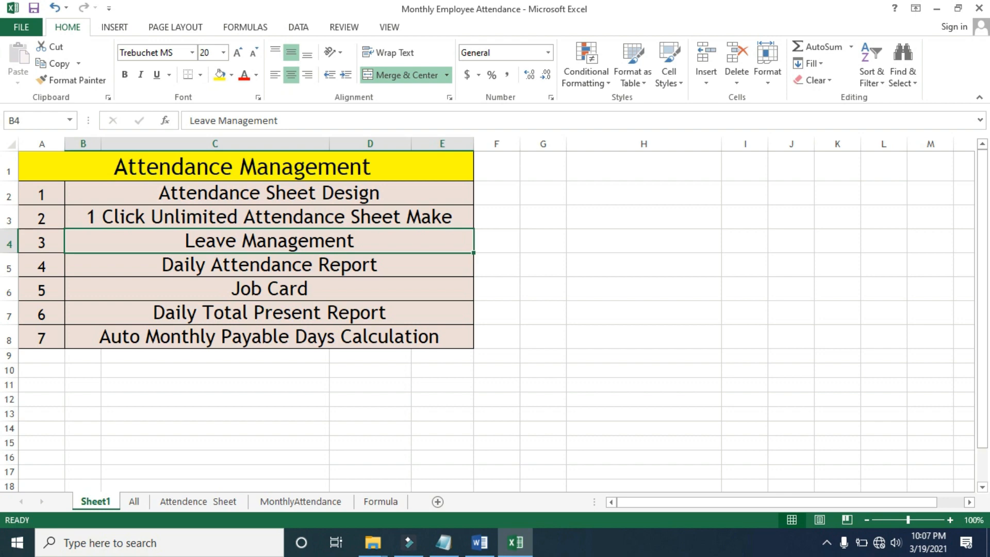
left_click(198, 501)
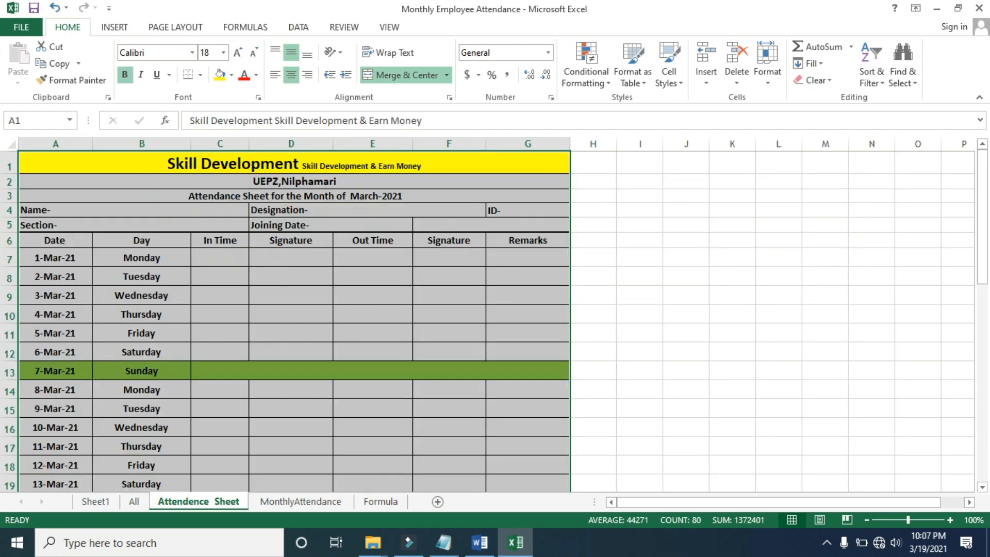
key("ctrl+Page_Down")
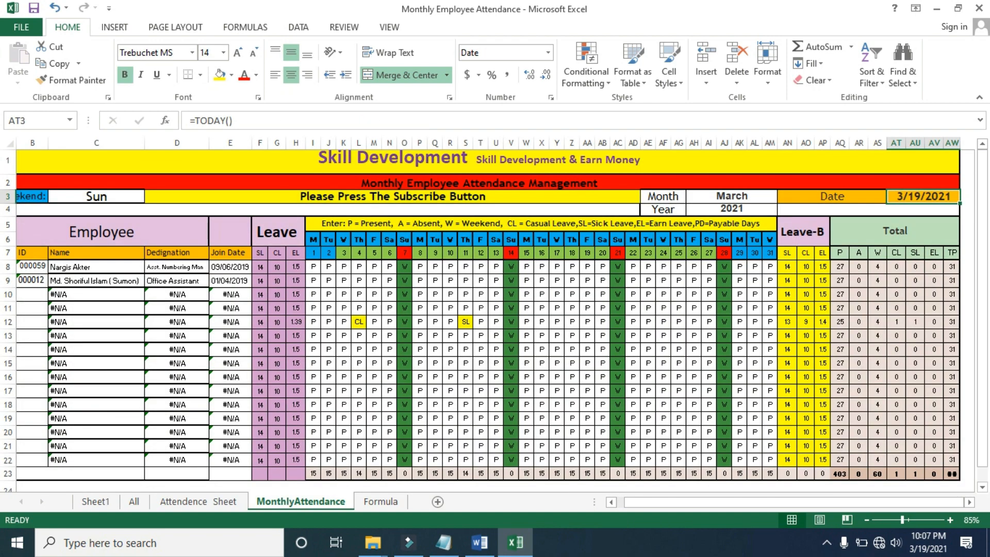